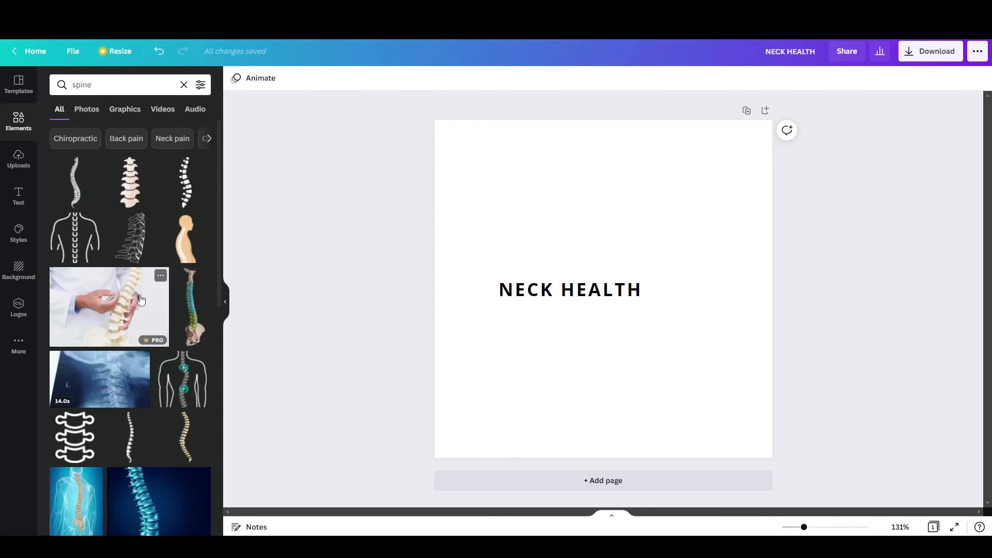
Step: Add the blue spine graphic from the search results to the page and shrink it below the NECK HEALTH text
scroll(142, 305, "down", 6)
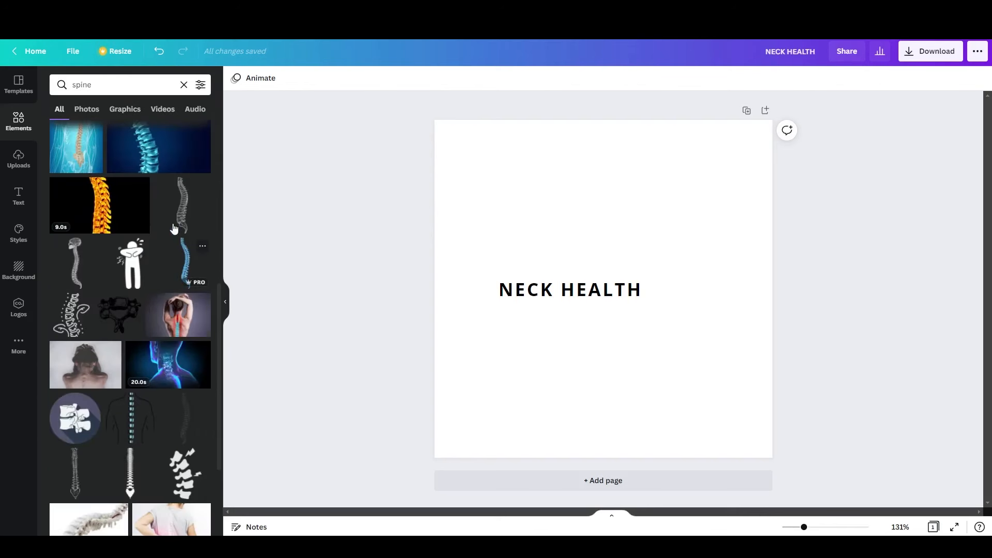
left_click(186, 266)
mouse_move(614, 339)
left_mouse_down()
mouse_move(564, 401)
mouse_move(578, 418)
left_mouse_up()
mouse_move(577, 300)
left_mouse_down()
mouse_move(540, 360)
mouse_move(566, 356)
left_mouse_up()
Step: Centre the NECK HEALTH text on the page and place the spine graphic in the gap between its two words
left_click_drag(602, 292, 635, 288)
left_click_drag(562, 398, 594, 280)
left_click_drag(603, 238, 591, 271)
left_click(602, 264)
left_click(615, 224)
left_click(595, 296)
left_click(588, 262)
left_click(604, 263)
left_click(609, 233)
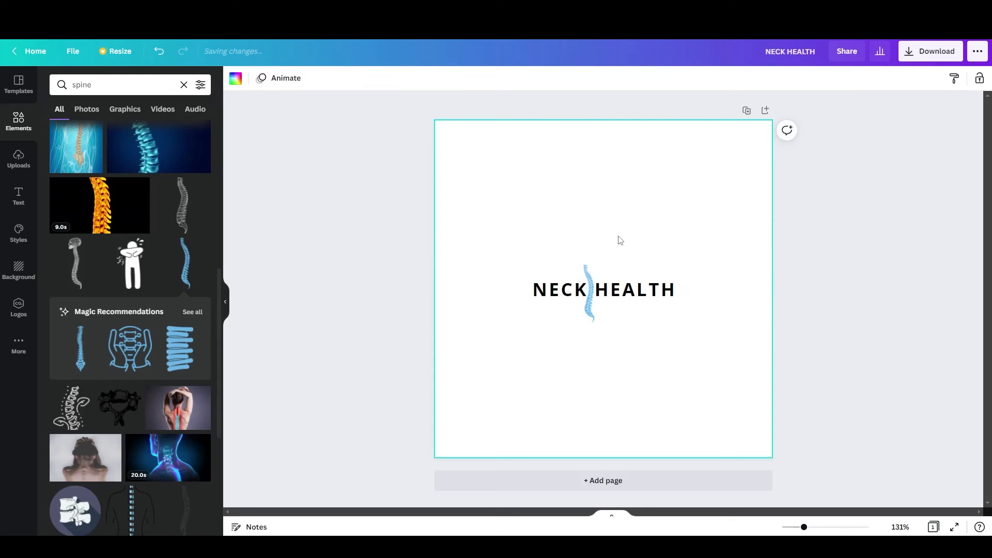
Step: Move the spine graphic up slightly so it is vertically centred on the NECK HEALTH text
left_click(589, 266)
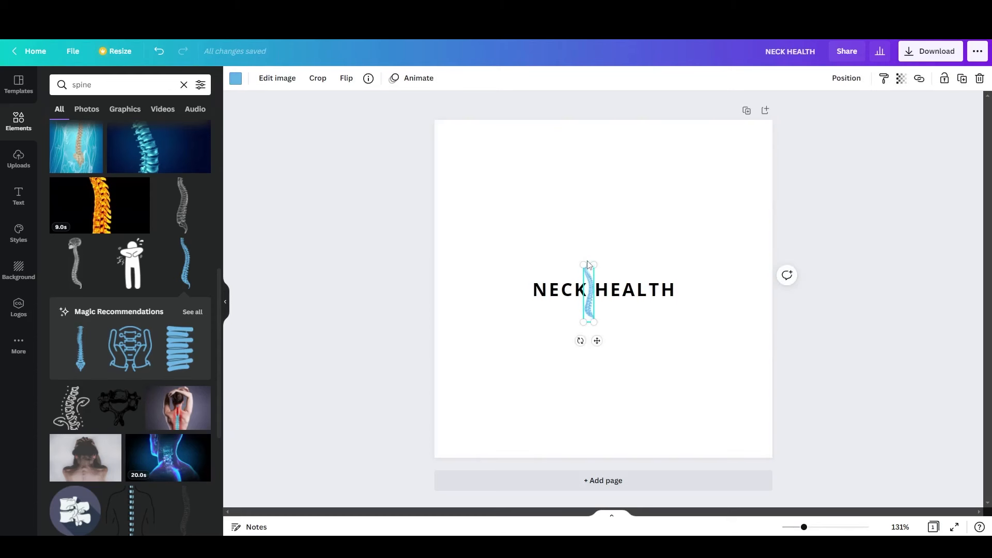
left_click(595, 215)
left_click_drag(590, 269, 589, 263)
left_click(604, 233)
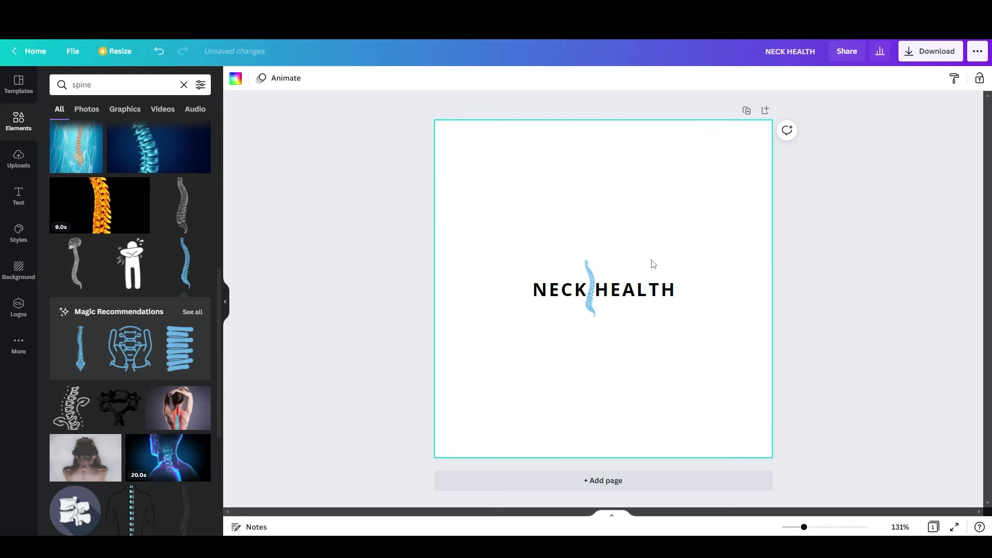
Step: Try dark blue and black as the colour of the spine graphic
left_click(647, 294)
left_click(589, 280)
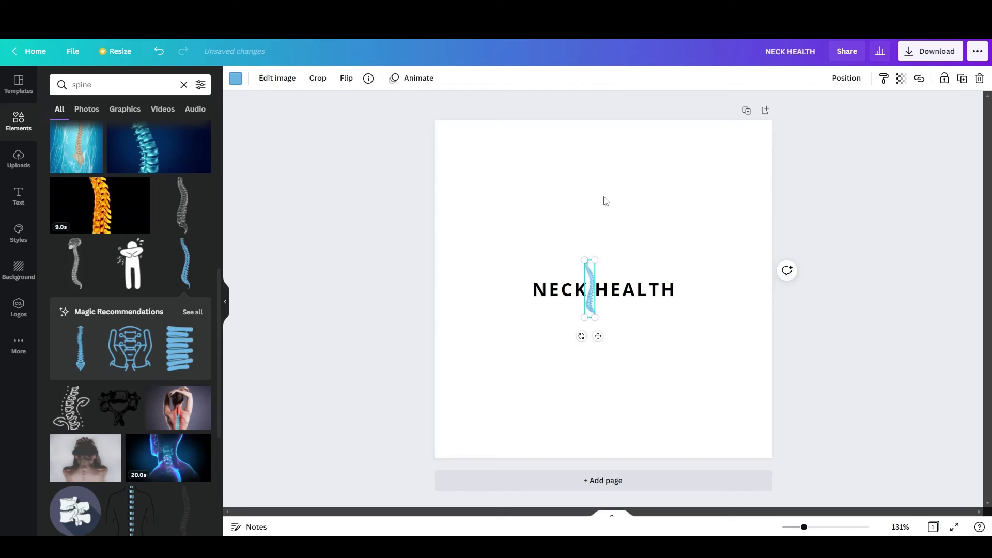
left_click(233, 80)
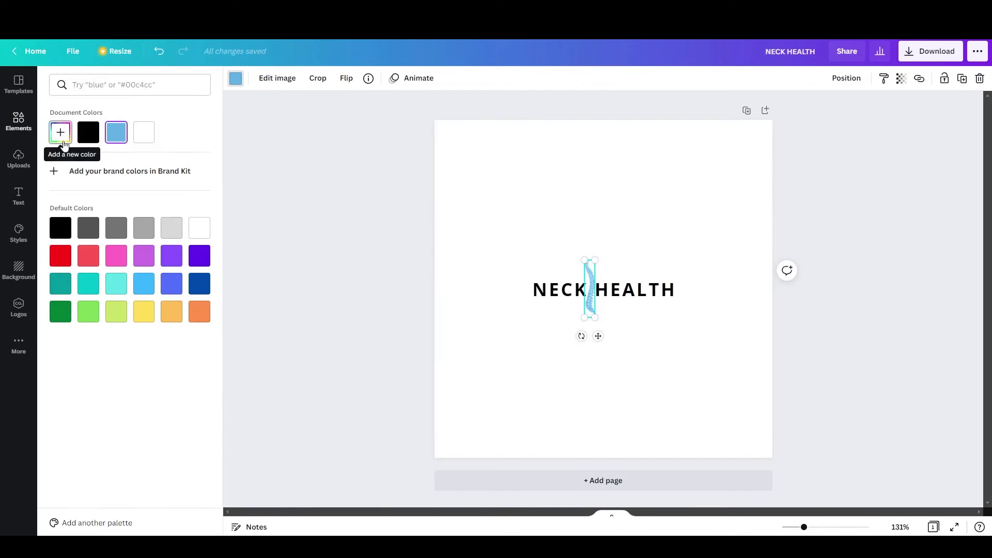
left_click(199, 283)
left_click(89, 132)
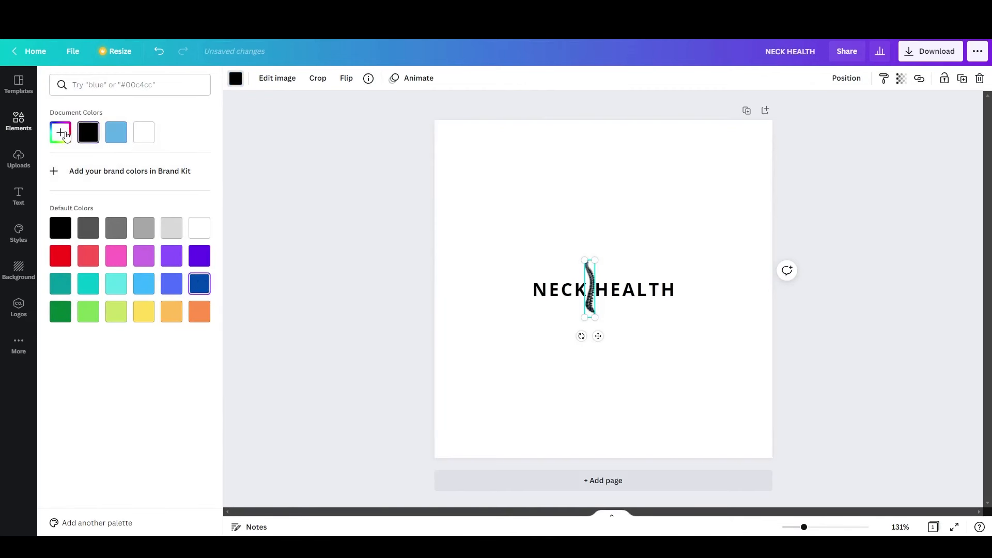
left_click(60, 133)
left_click(283, 136)
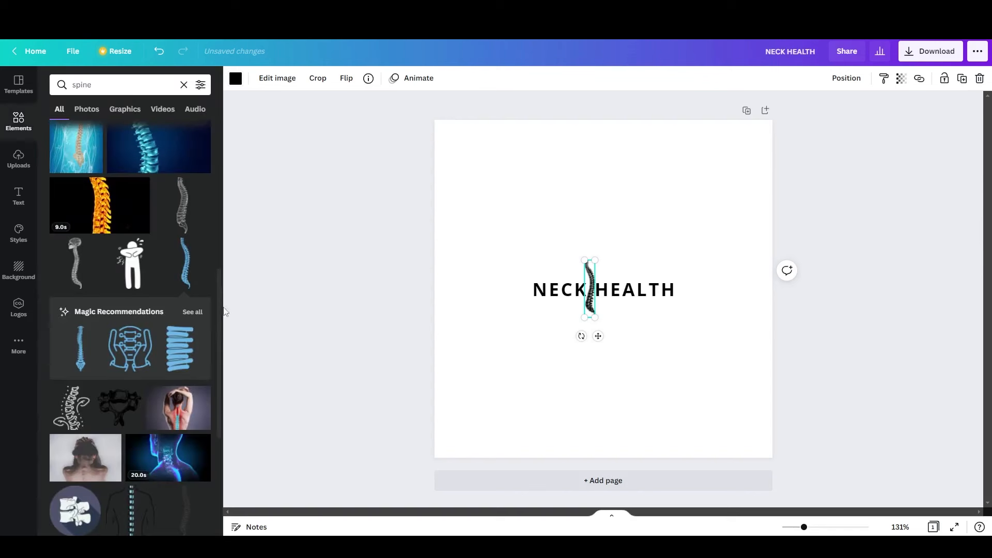
Step: Recolour the spine graphic with the default dark blue, adjusted to the custom shade #175EBD
left_click(236, 79)
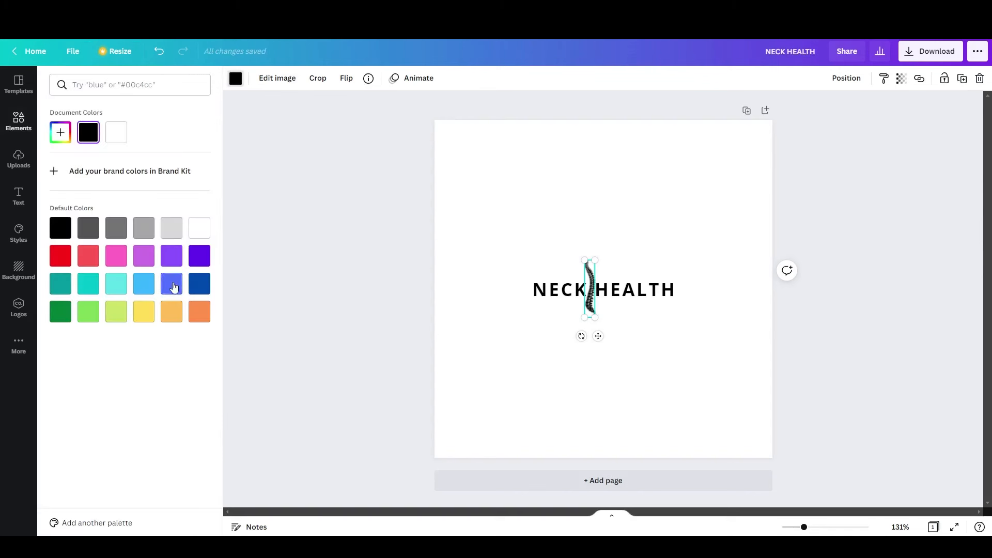
left_click(200, 284)
left_click(60, 133)
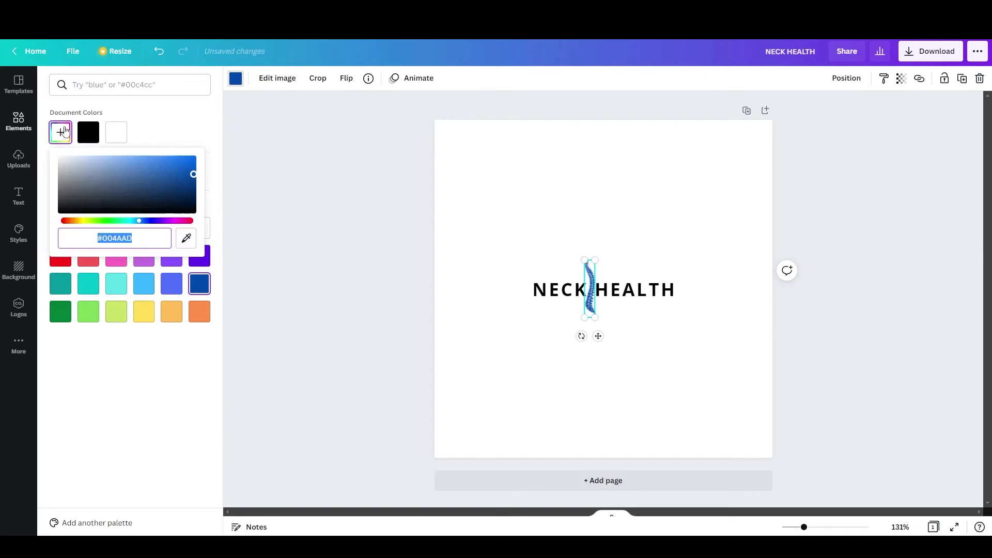
left_click_drag(191, 176, 179, 166)
left_click(333, 176)
left_click(505, 259)
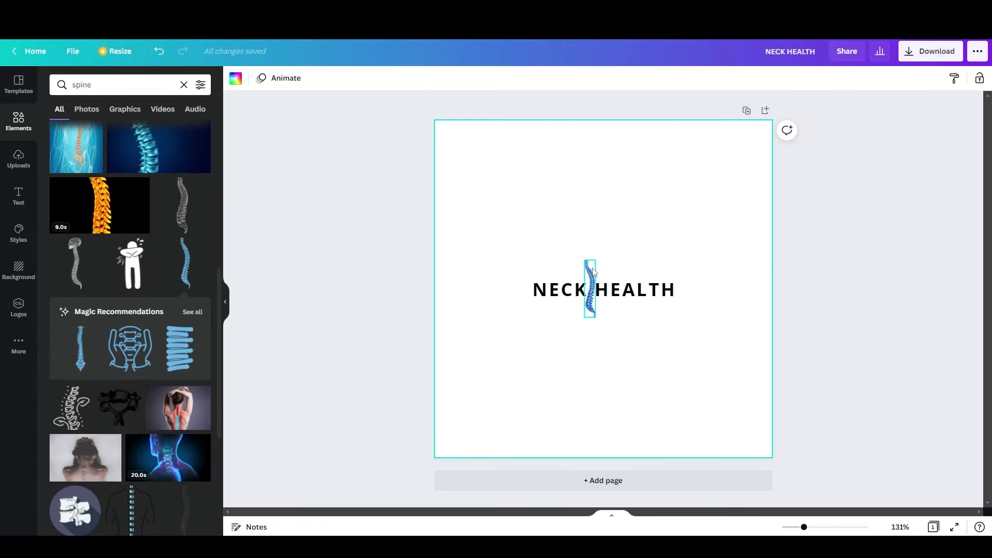
Step: Try filling the page background with the spine's blue, and undo the fill
left_click(236, 80)
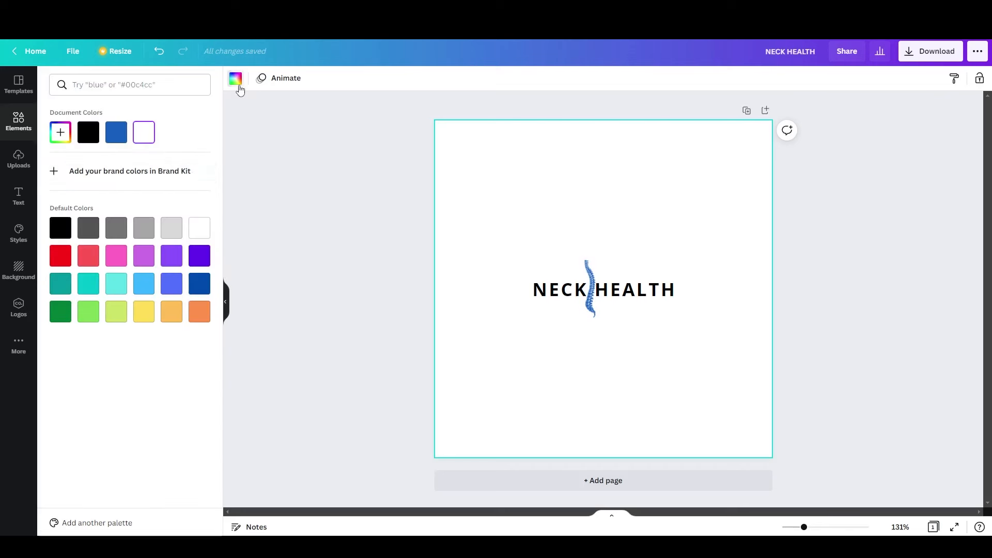
left_click(69, 134)
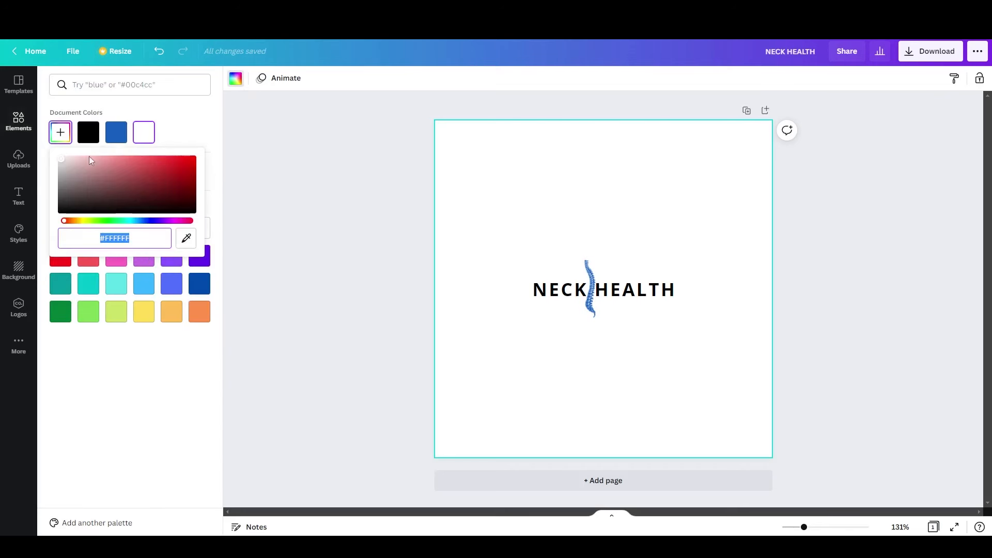
left_click(349, 216)
left_click(236, 78)
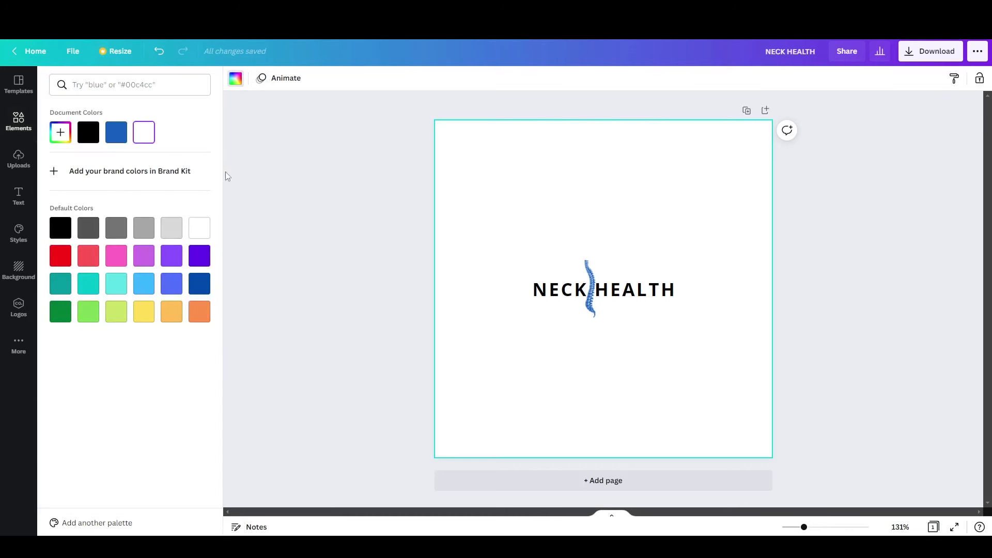
left_click(123, 141)
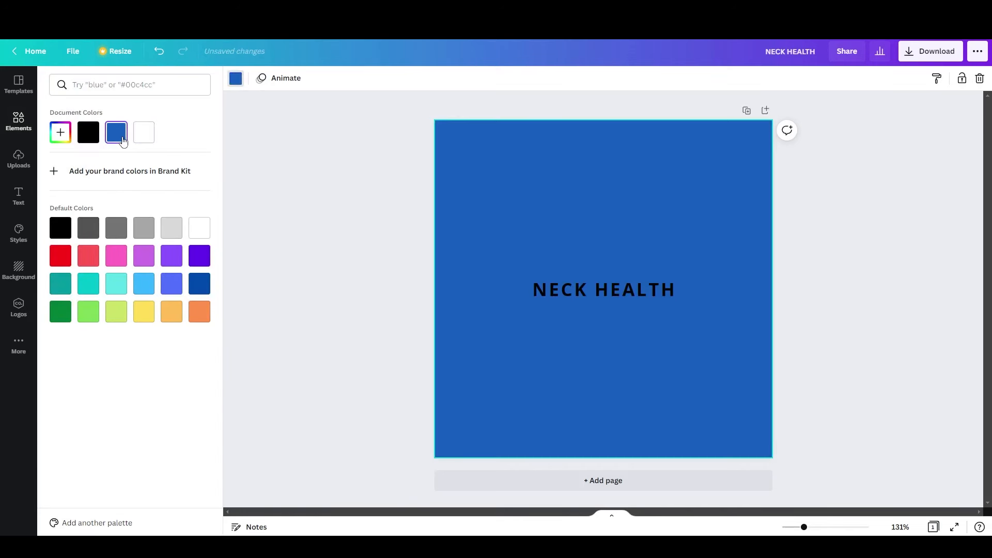
left_click(159, 51)
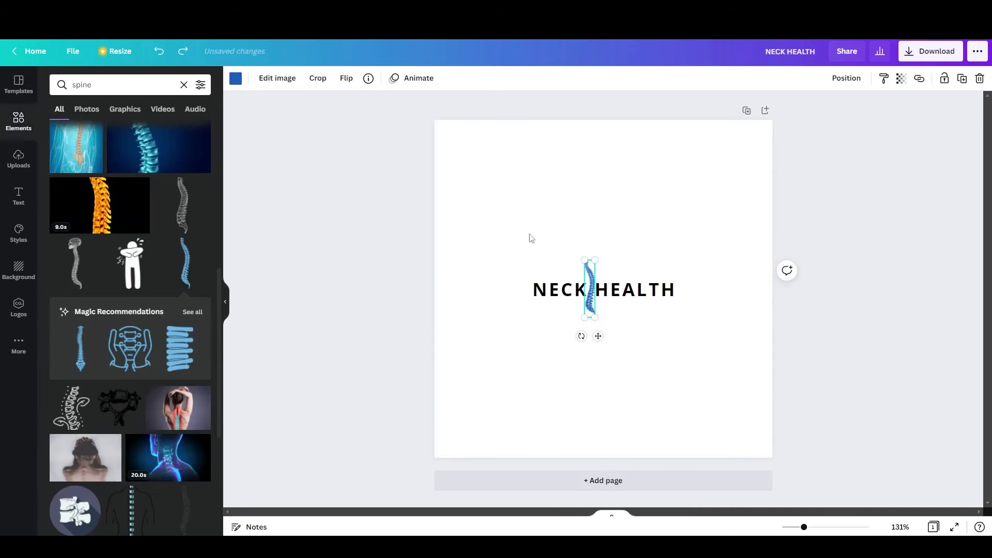
Step: Copy the spine graphic's hex colour code #175EBD and nudge the spine slightly toward the word NECK
left_click(236, 78)
left_click(61, 132)
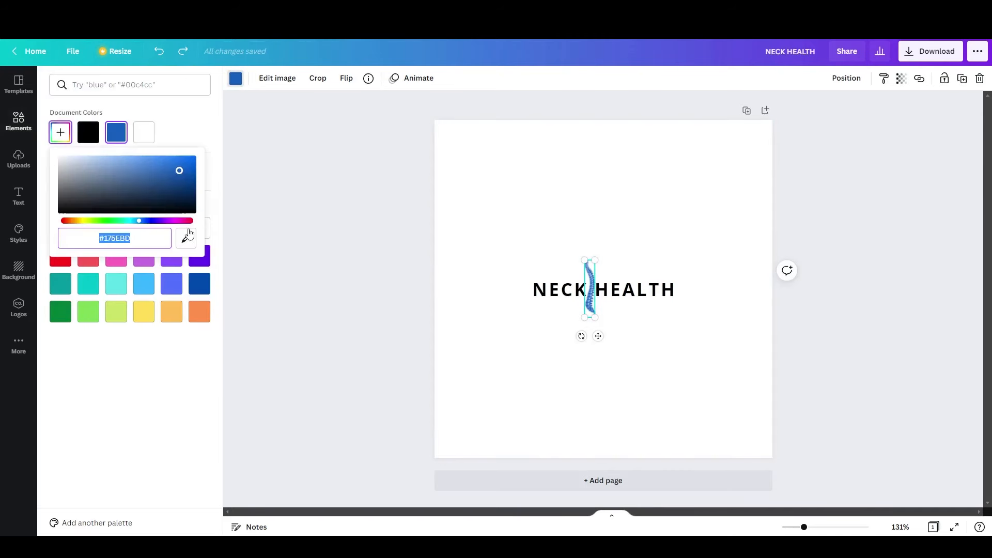
right_click(126, 237)
left_click(148, 266)
left_click(305, 238)
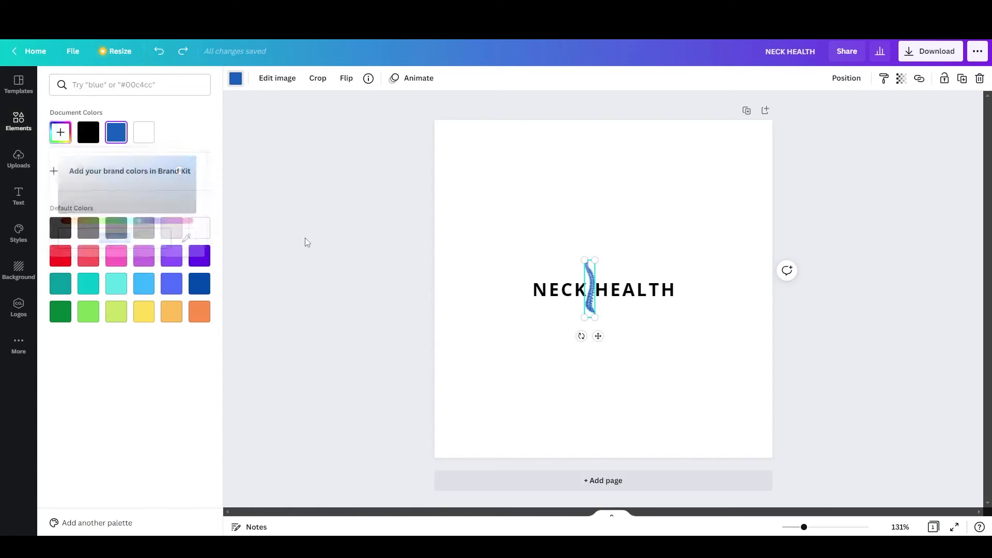
left_click(579, 196)
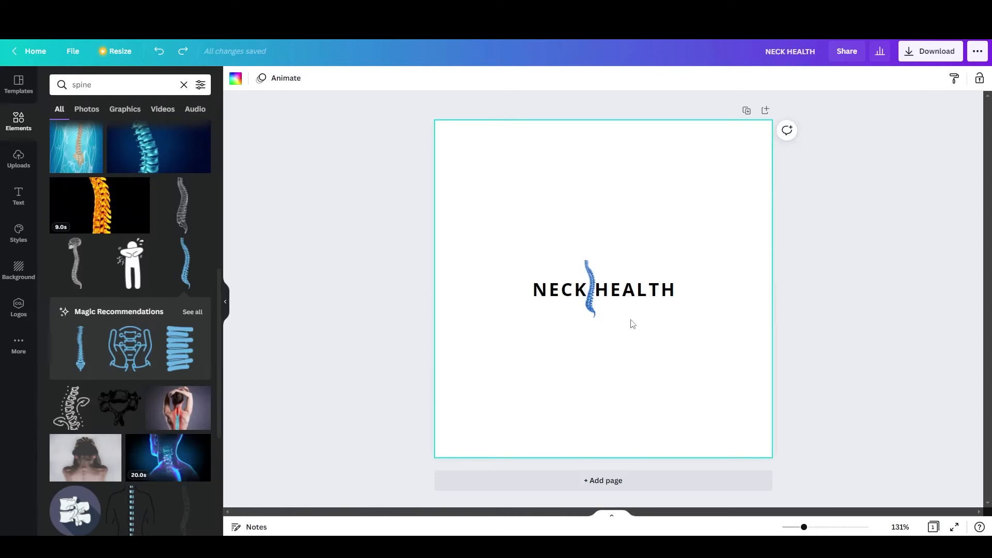
left_click_drag(587, 266, 585, 266)
left_click(593, 206)
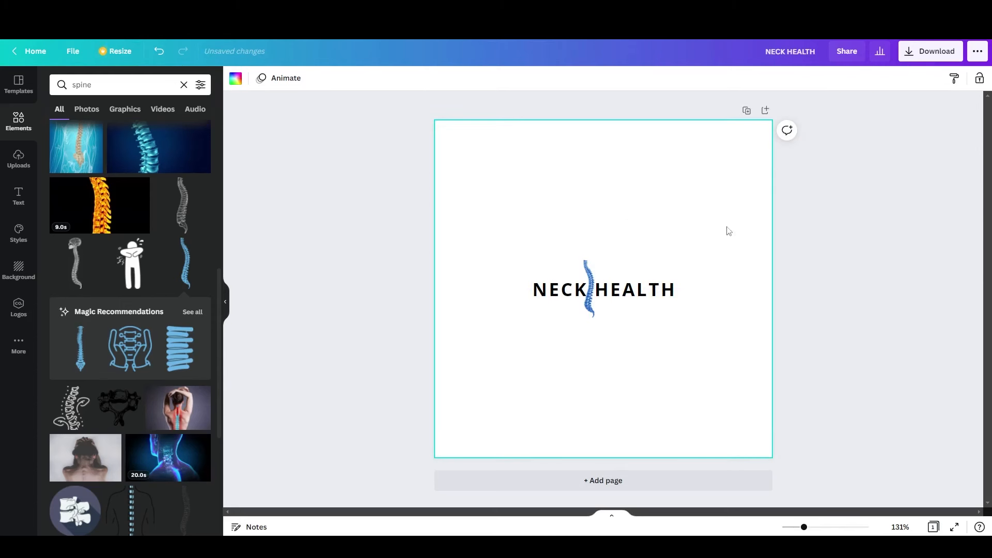
Step: Show the font choices for the NECK HEALTH text
left_click(601, 292)
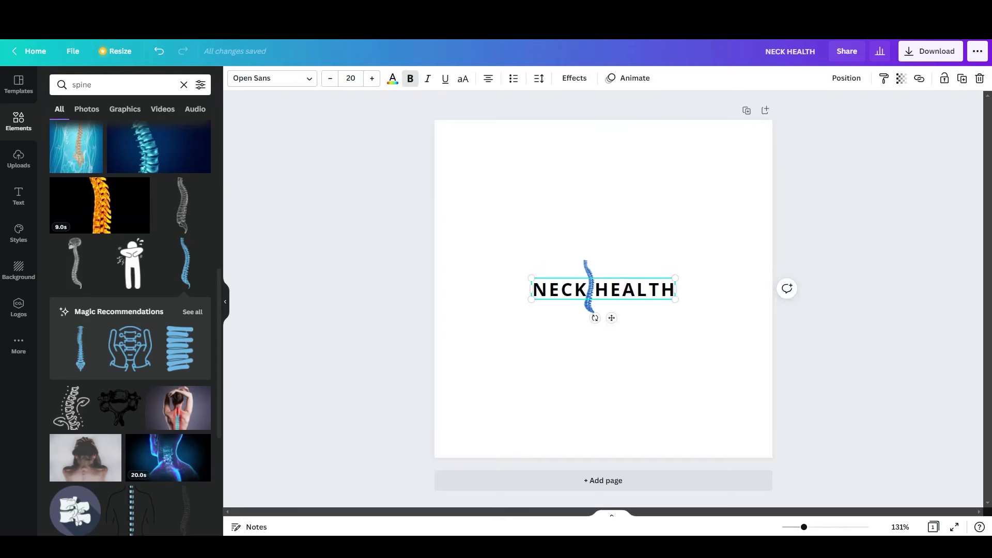
left_click(270, 82)
left_click(130, 151)
left_click(326, 188)
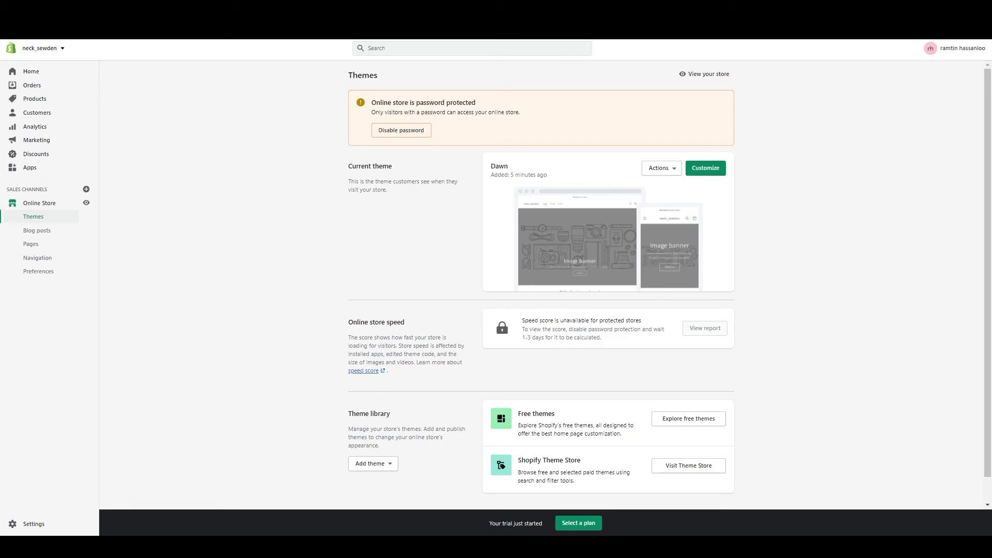
Step: In Shopify, customize the Dawn theme and set the photo of the woman lying on a mat as the image banner's first image
left_click(691, 169)
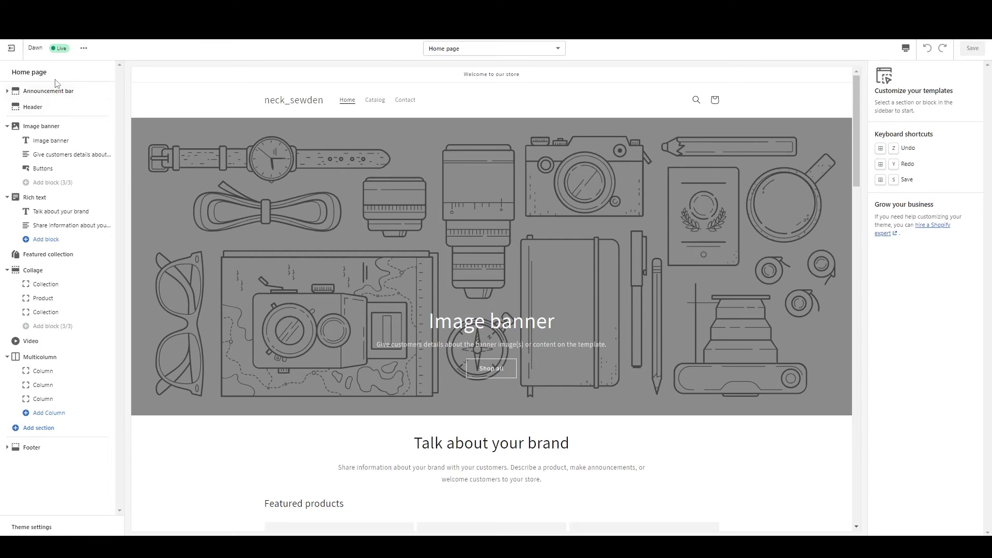
left_click(390, 346)
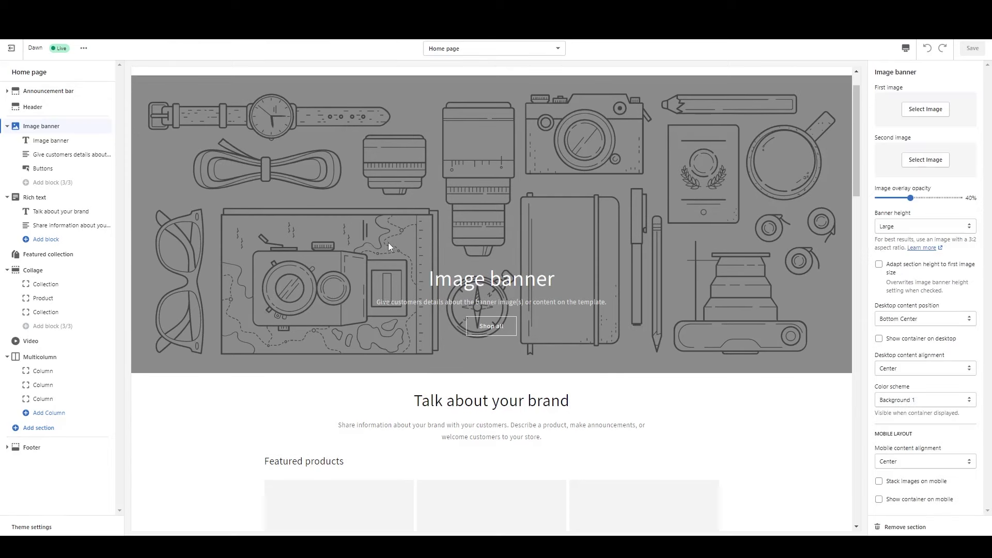
left_click(925, 109)
scroll(956, 243, "down", 2)
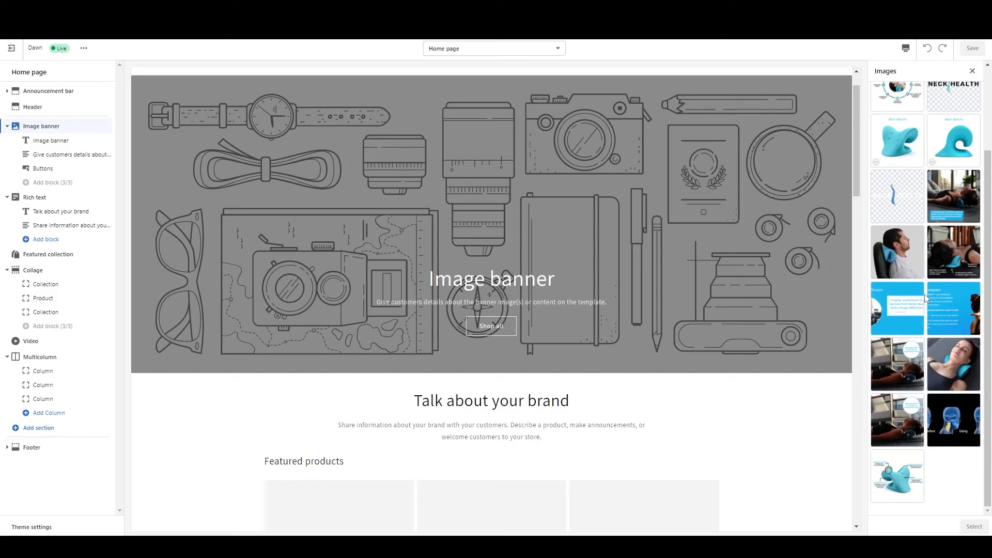
scroll(925, 293, "up", 2)
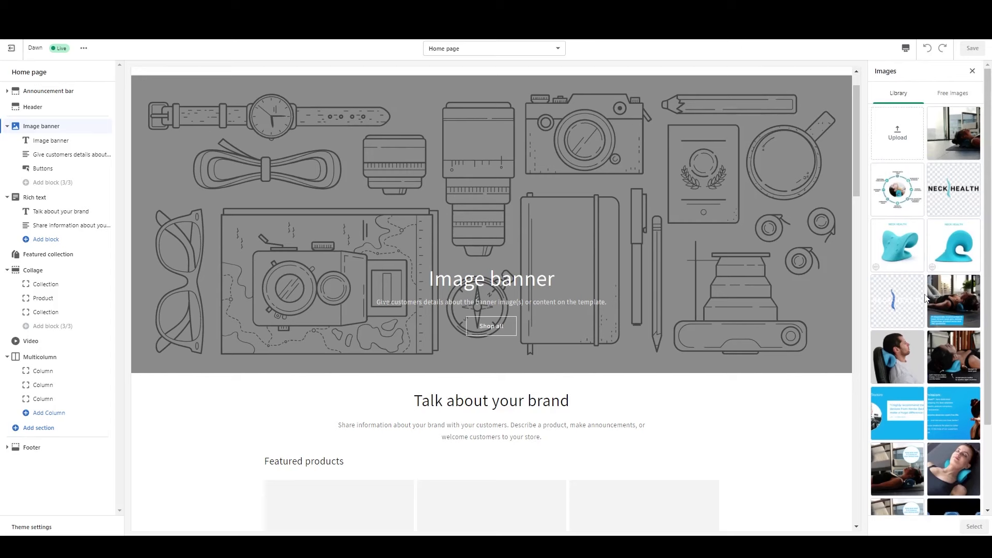
left_click(953, 133)
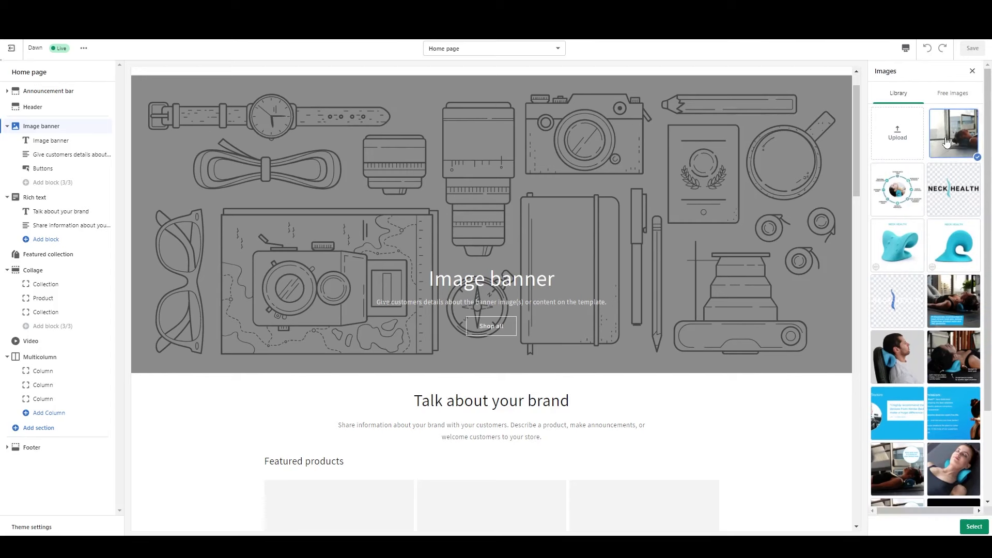
left_click(974, 526)
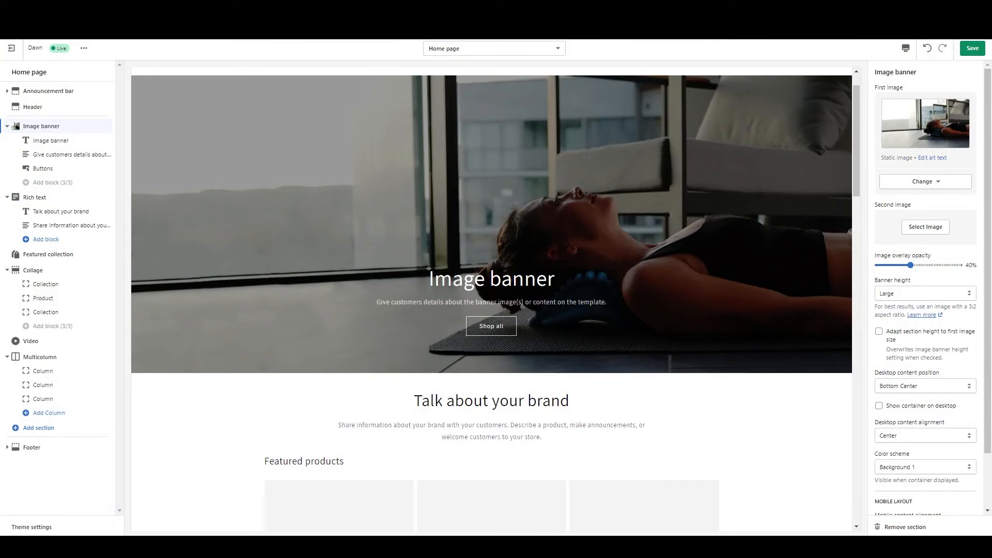
Step: Set the image banner's heading to "PAIN RELIEF GUARANTEED.GET RELIEF FROM NECK AND BACK PAIN OR YOUR MONEY BACK"
left_click(51, 140)
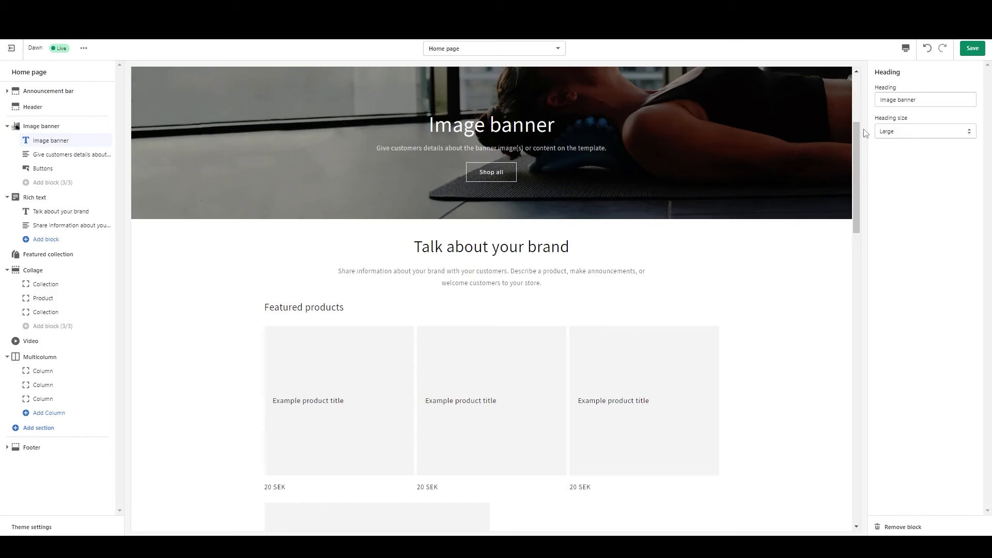
left_click(934, 104)
key("ctrl+a")
key("BackSpace")
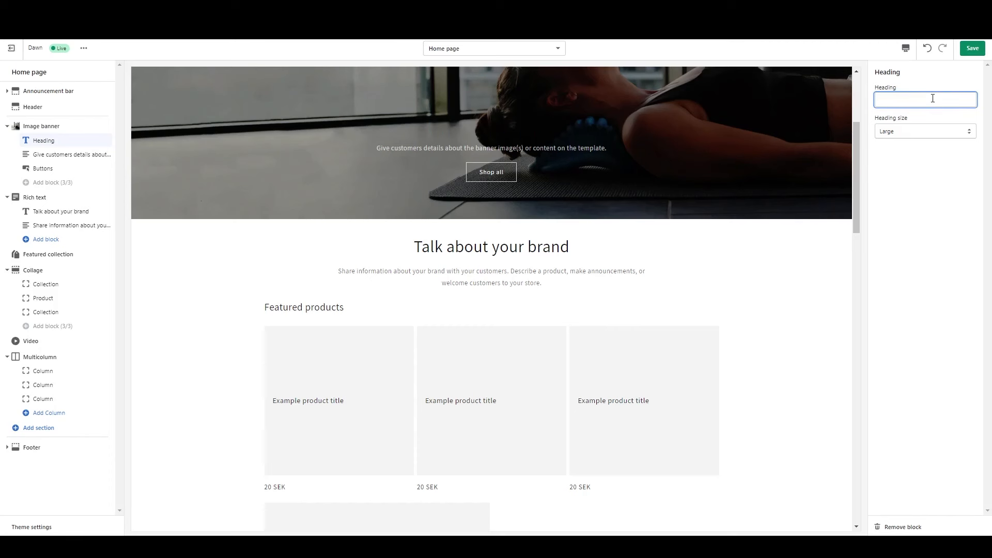
type("PAIN RE")
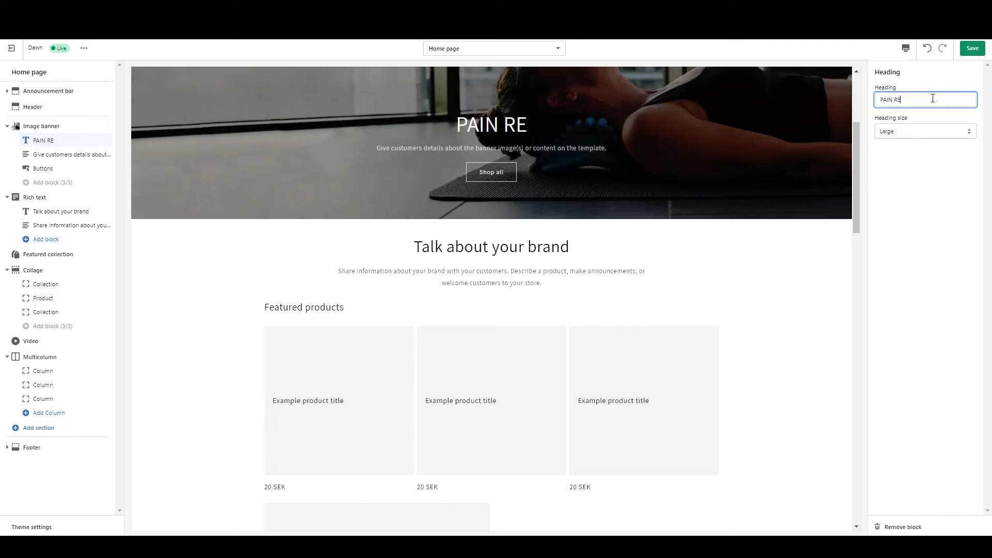
type("L")
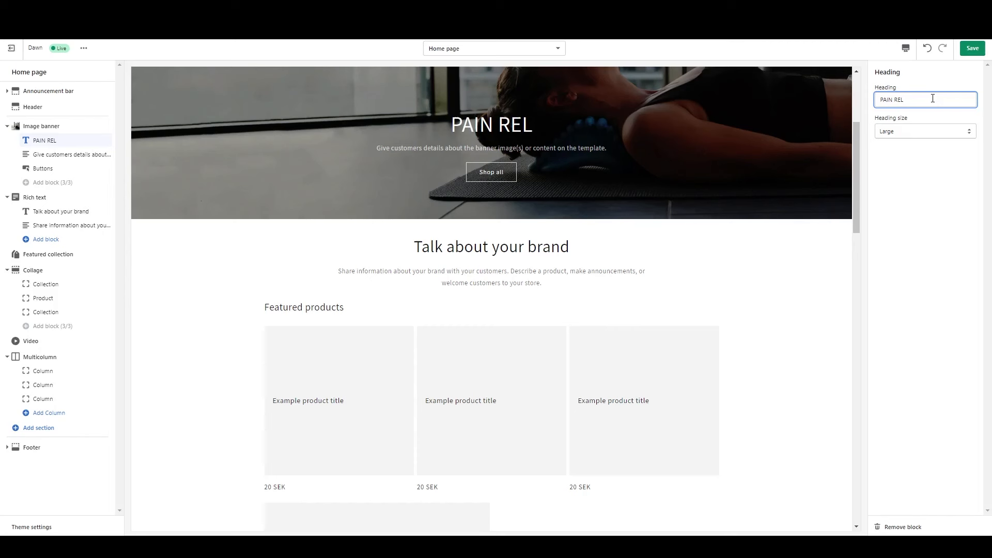
type("IEF")
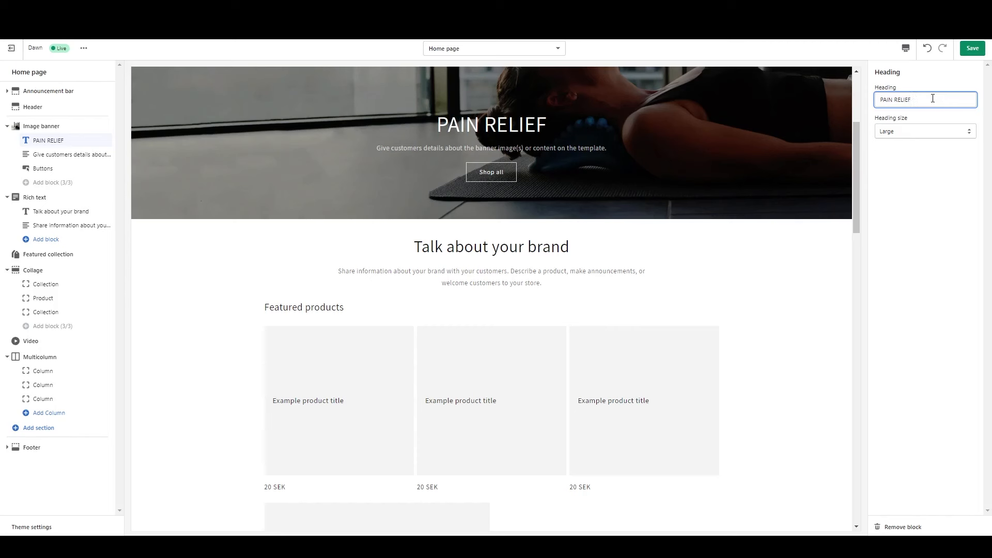
type(" GUR")
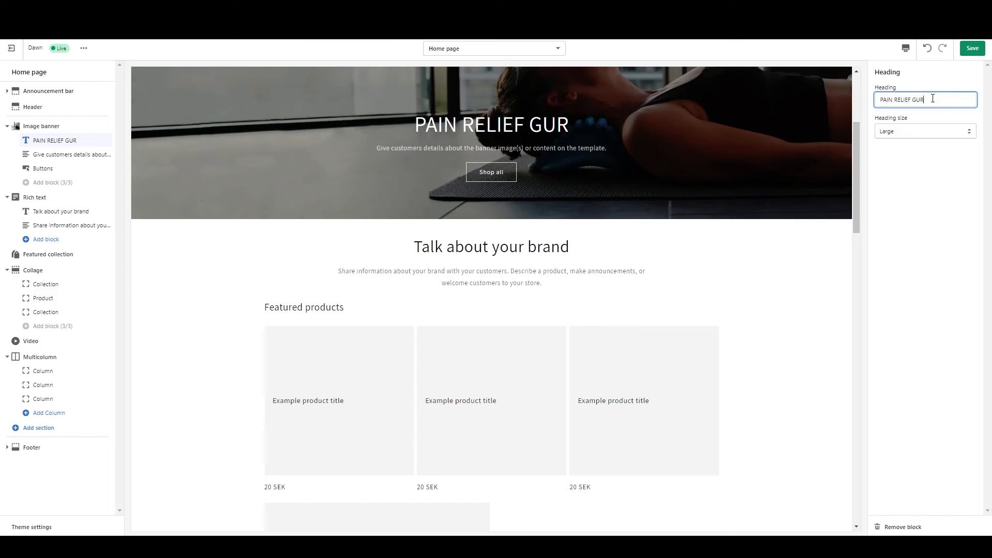
key("BackSpace")
type("A")
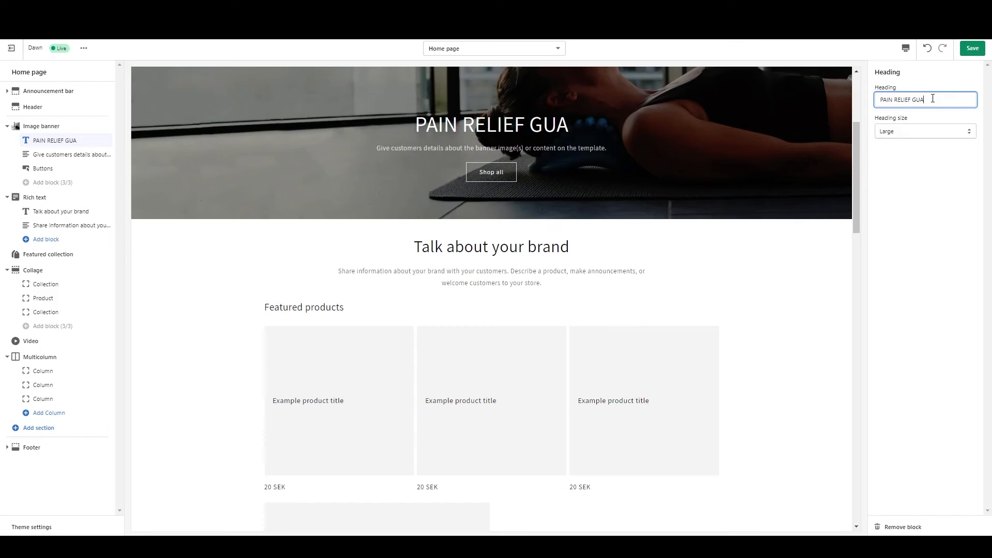
type("RA")
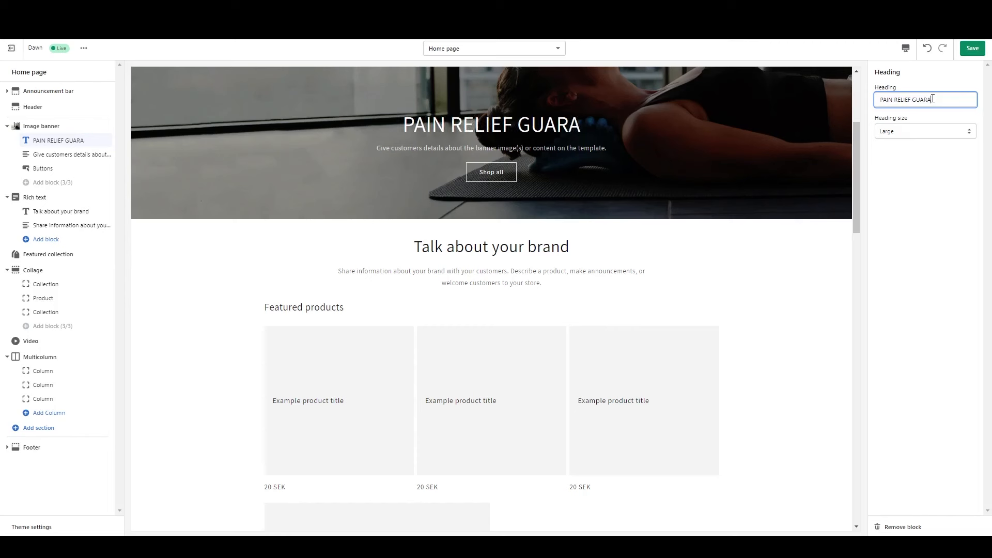
type("NTE")
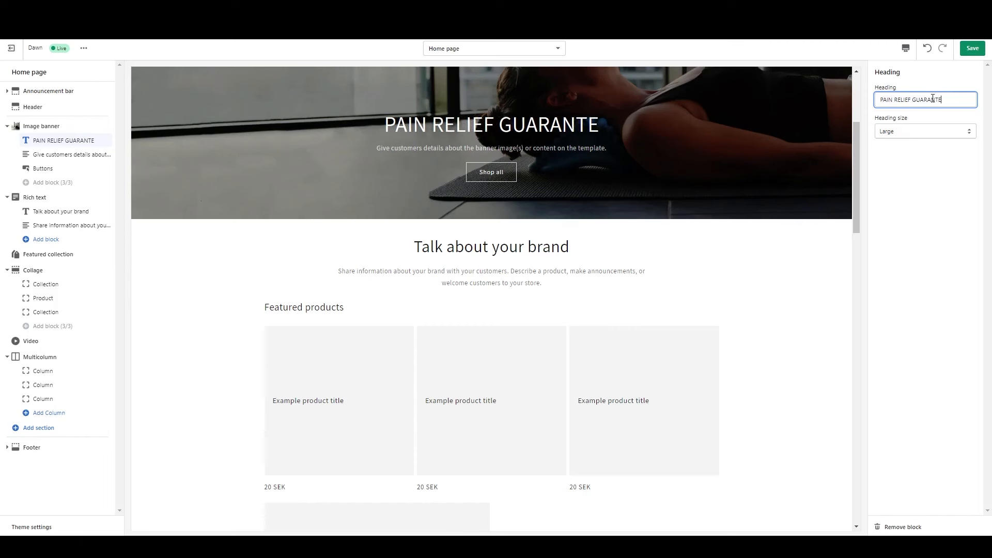
type("ED.")
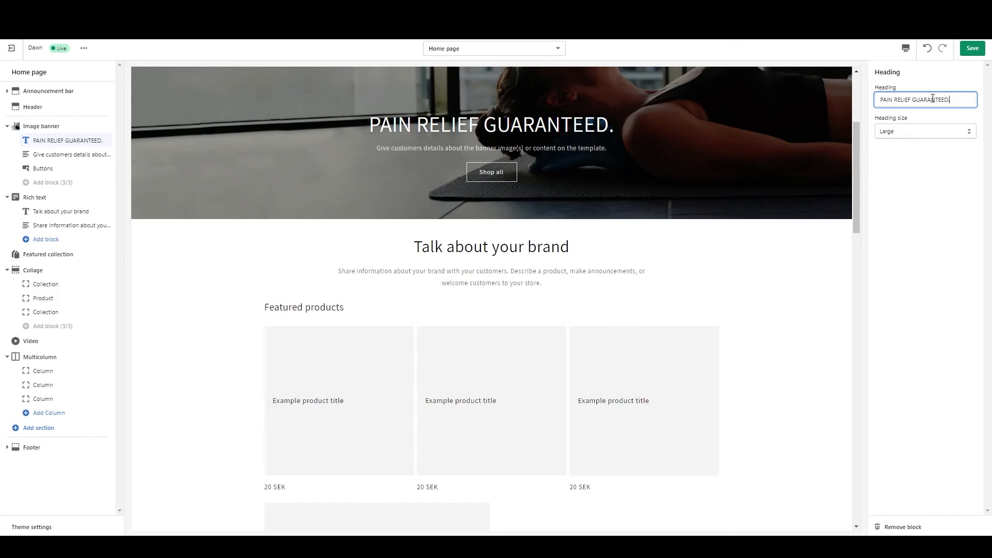
type("GE")
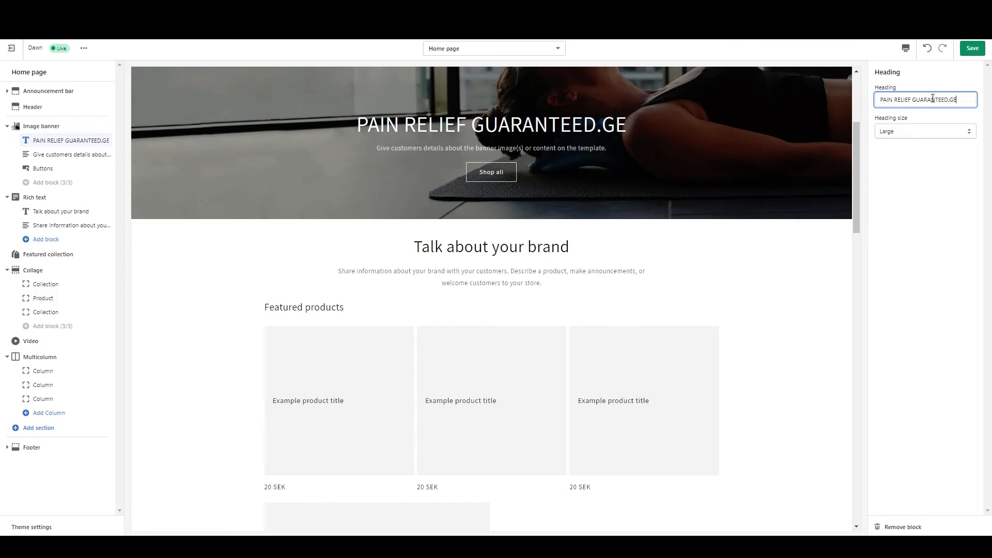
type("T RE")
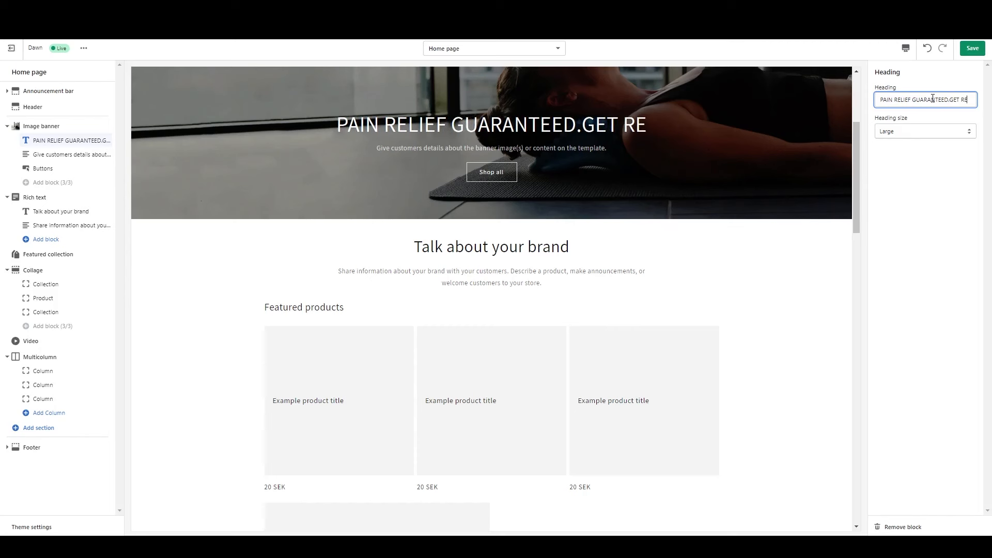
type("LIEF")
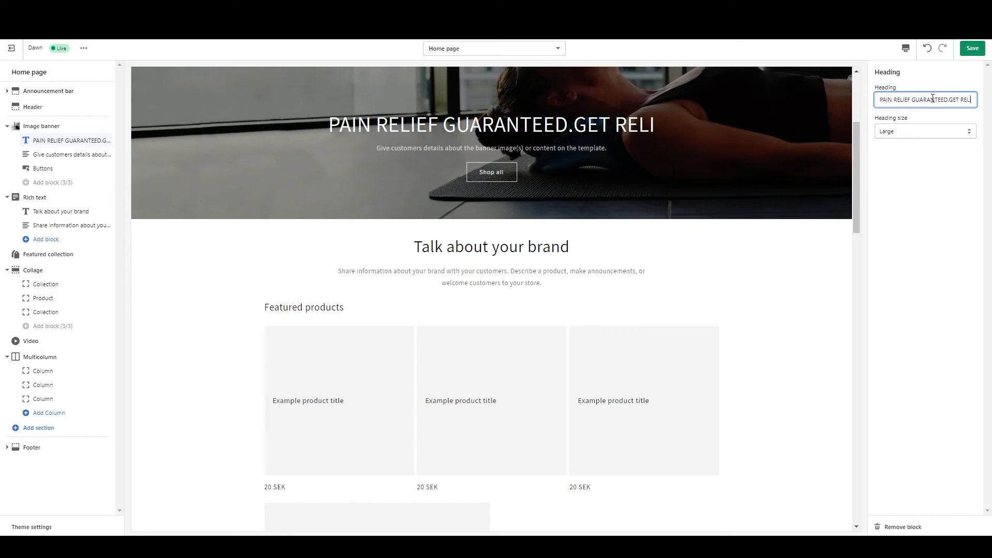
type(" F")
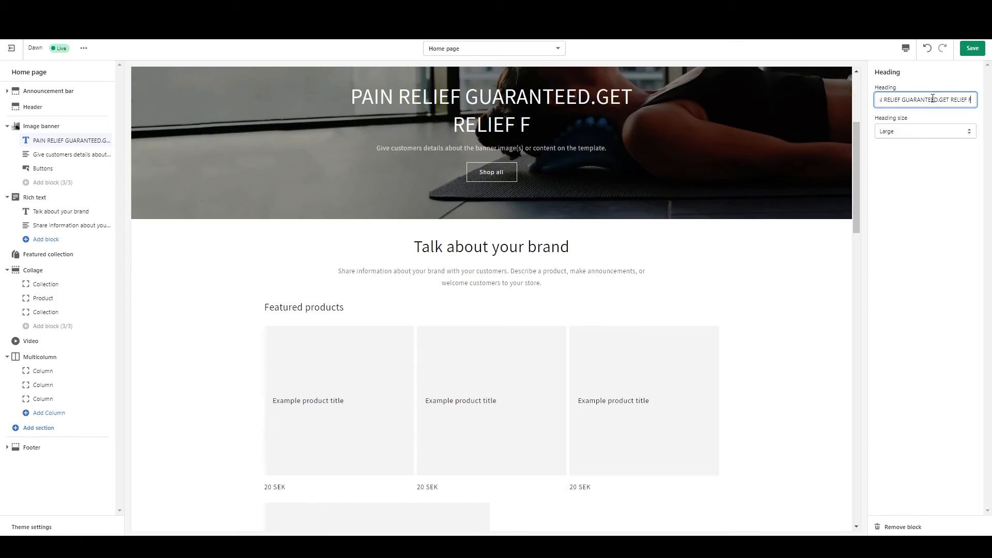
type("ROM NECK")
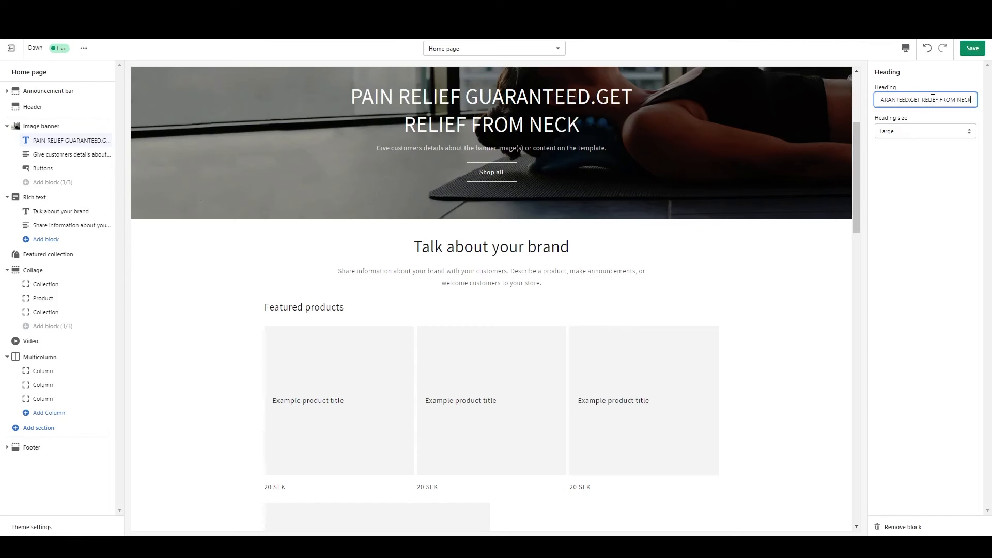
type(" AND BA")
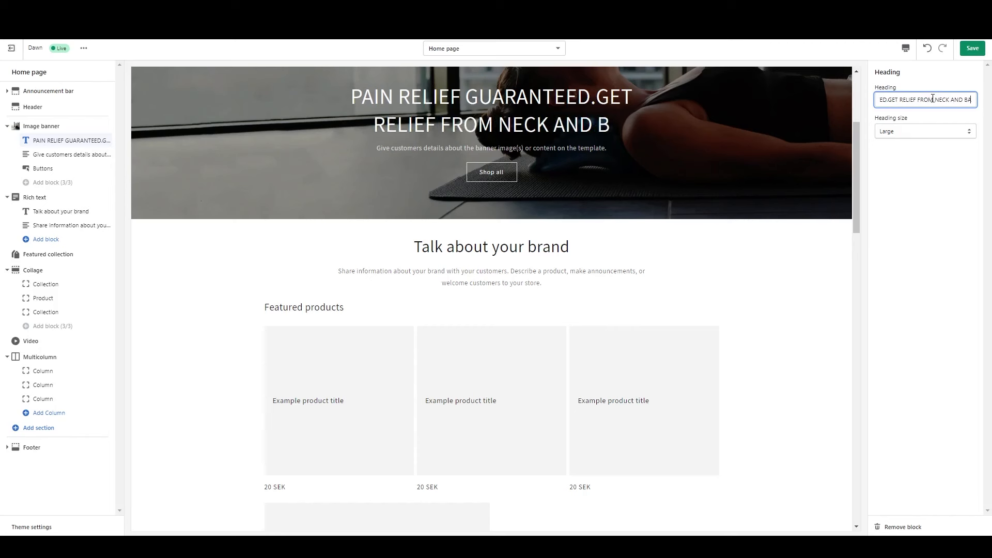
type("CK PAIN")
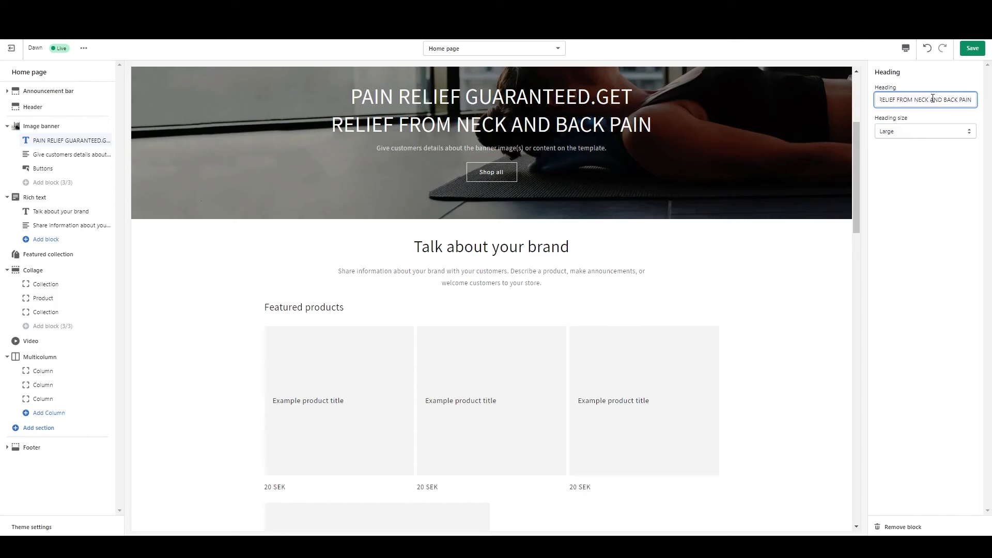
type("OR")
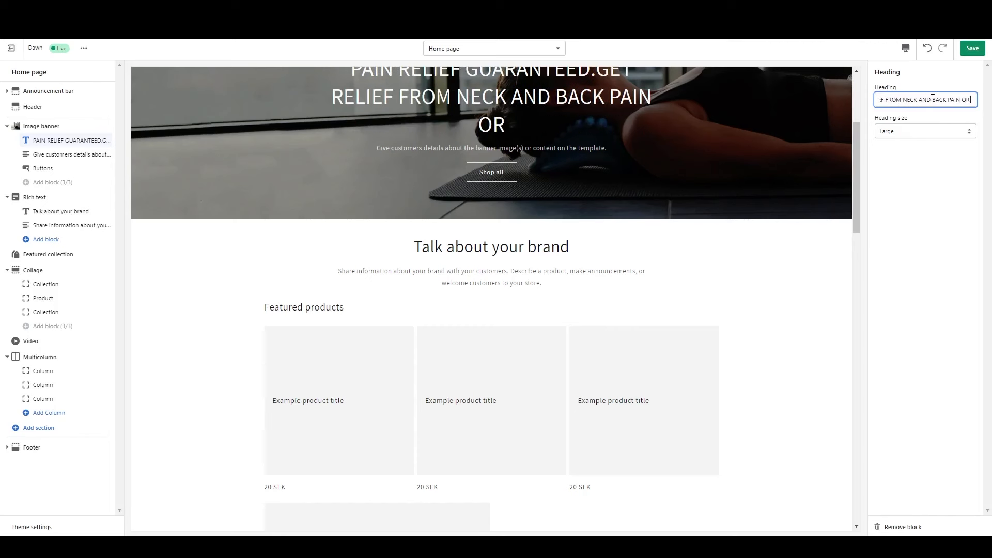
type(" YOUR")
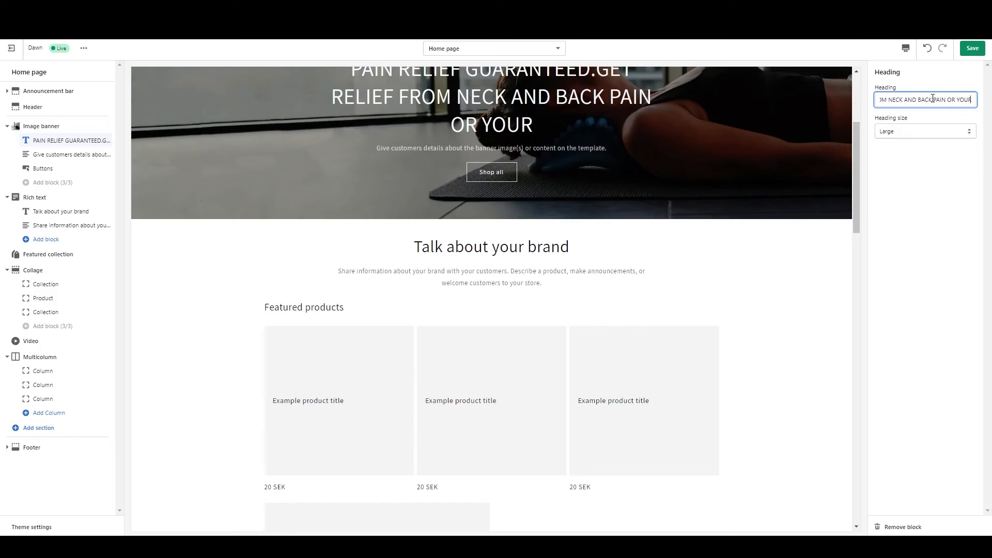
type(" MONEY BACK")
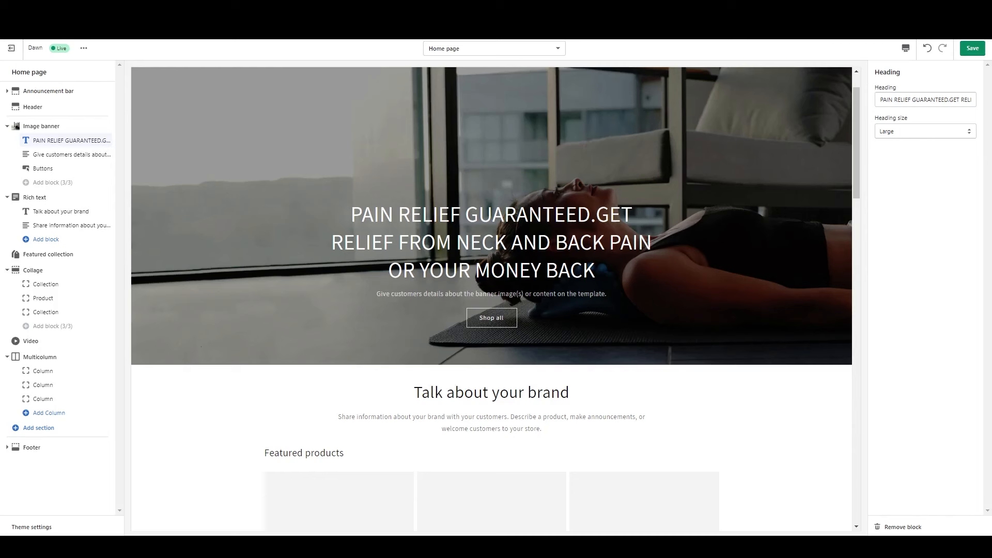
left_click(949, 100)
Step: Clear the placeholder description from the image banner's text block, leaving it empty
left_click(68, 155)
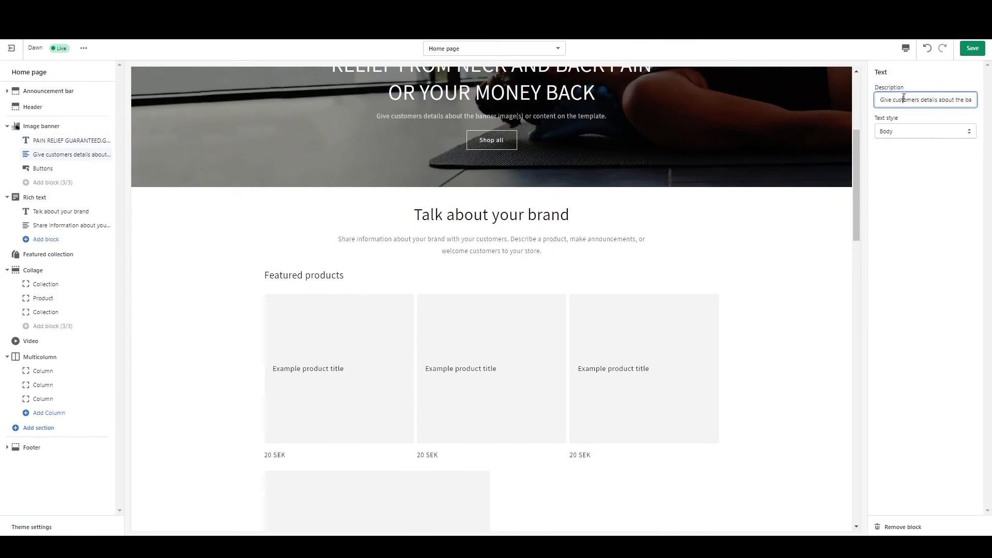
triple_click(903, 100)
triple_click(918, 101)
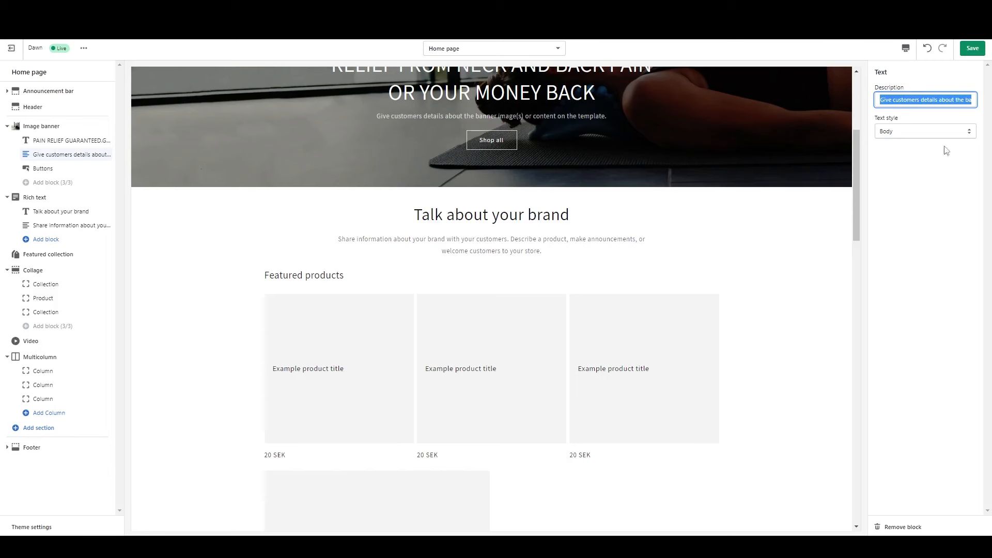
scroll(559, 217, "up", 5)
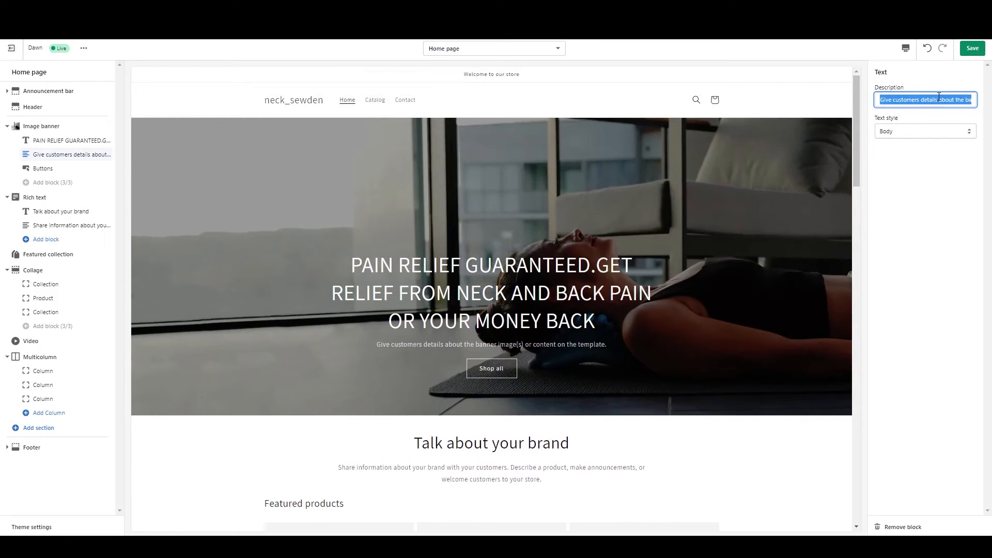
key("BackSpace")
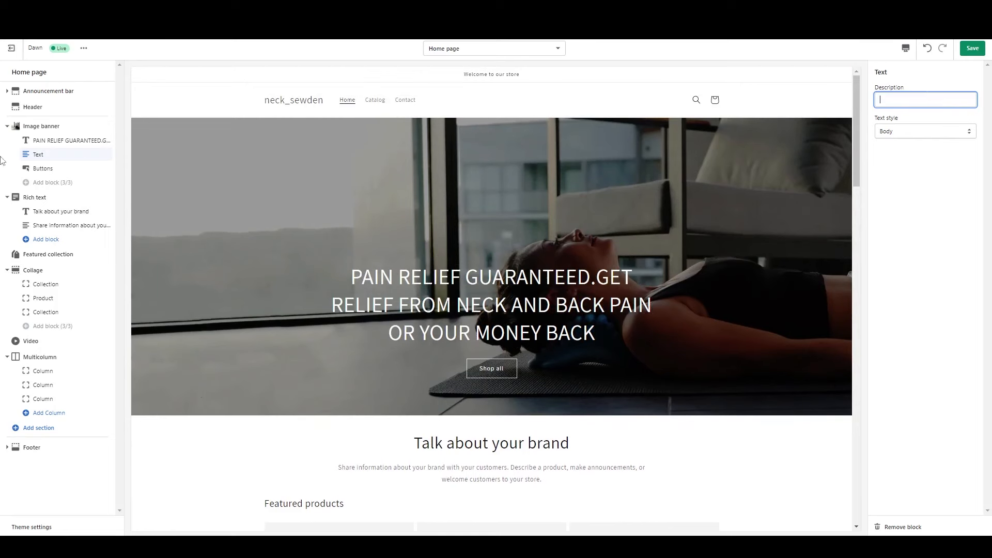
Step: Set the image banner's first button label to "GET YOUR PAIN RELIFE DEVICE" and save the theme changes
left_click(48, 168)
left_click(967, 152)
triple_click(899, 101)
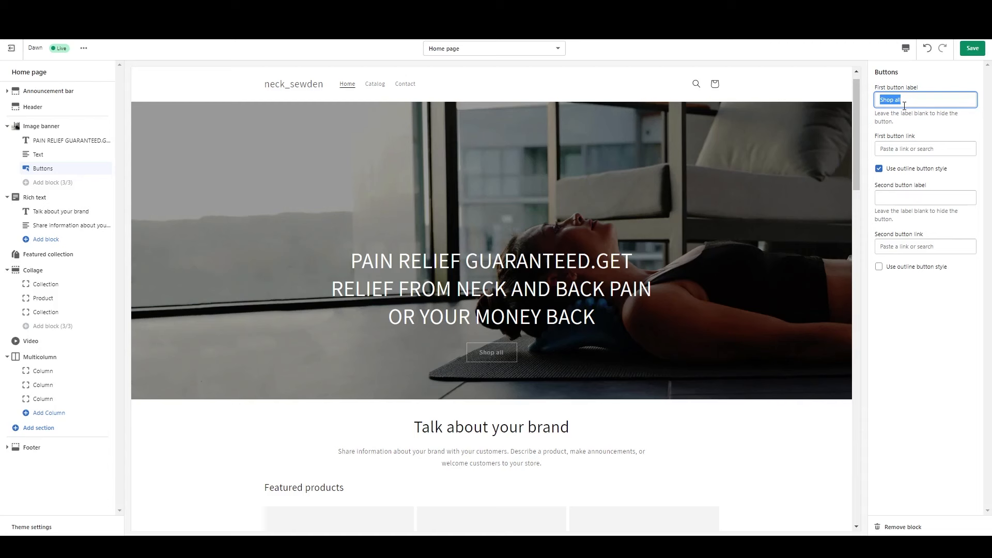
type("T YOURS")
key("BackSpace")
key("BackSpace")
key("BackSpace")
key("BackSpace")
key("BackSpace")
key("BackSpace")
key("BackSpace")
type("GET YOUR PAIN RELIFE DEVICE")
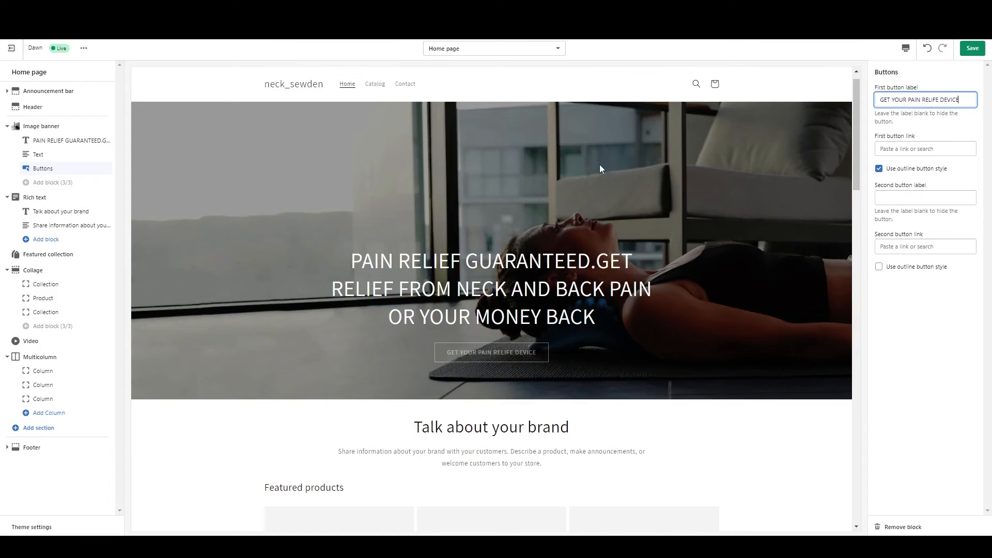
left_click(973, 48)
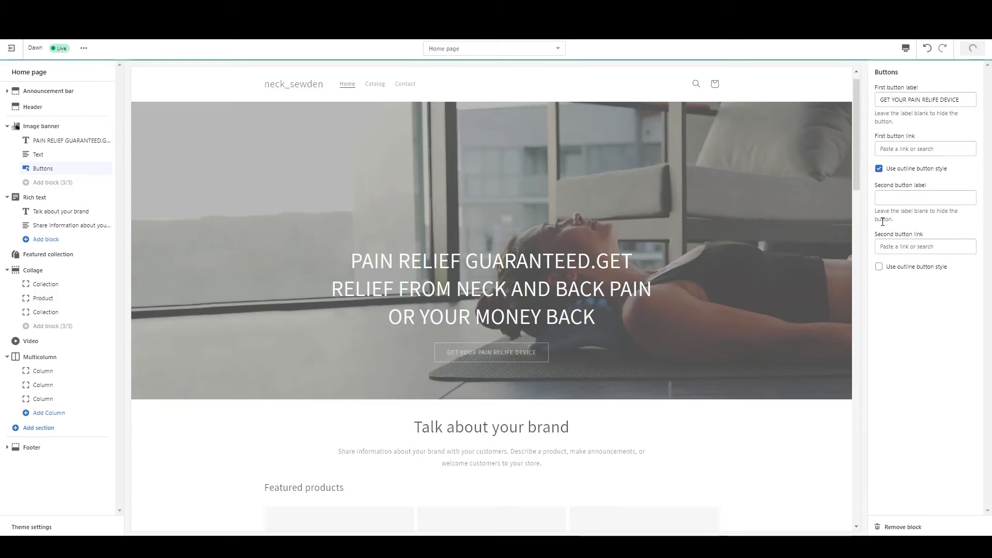
Step: Try the image banner without any overlay, and set its image overlay opacity to 30%
scroll(414, 289, "down", 5)
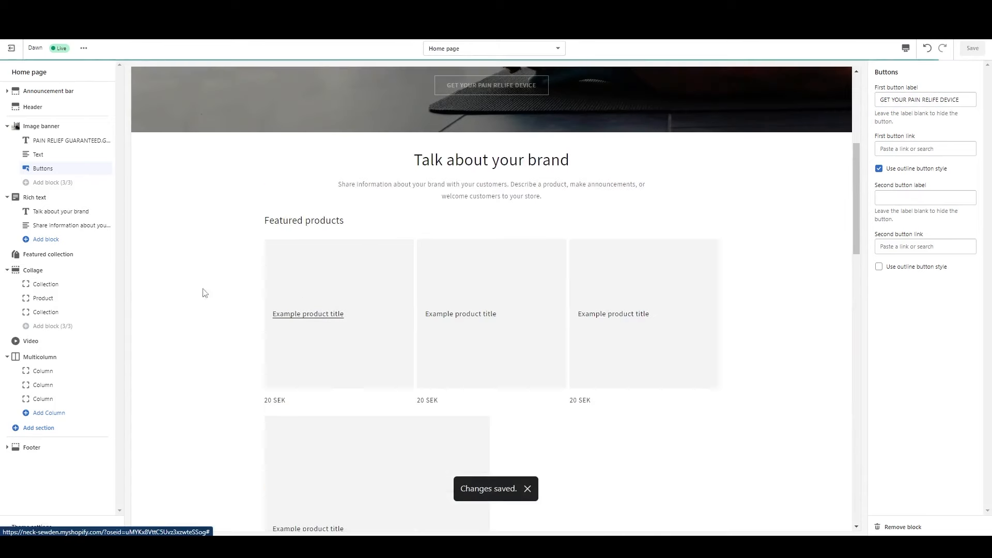
left_click(54, 127)
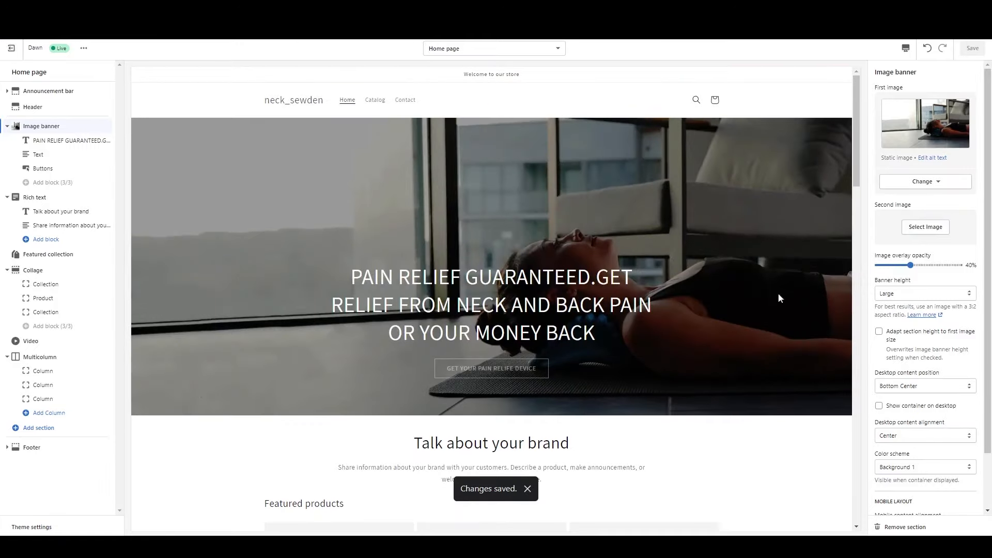
left_click_drag(911, 265, 878, 266)
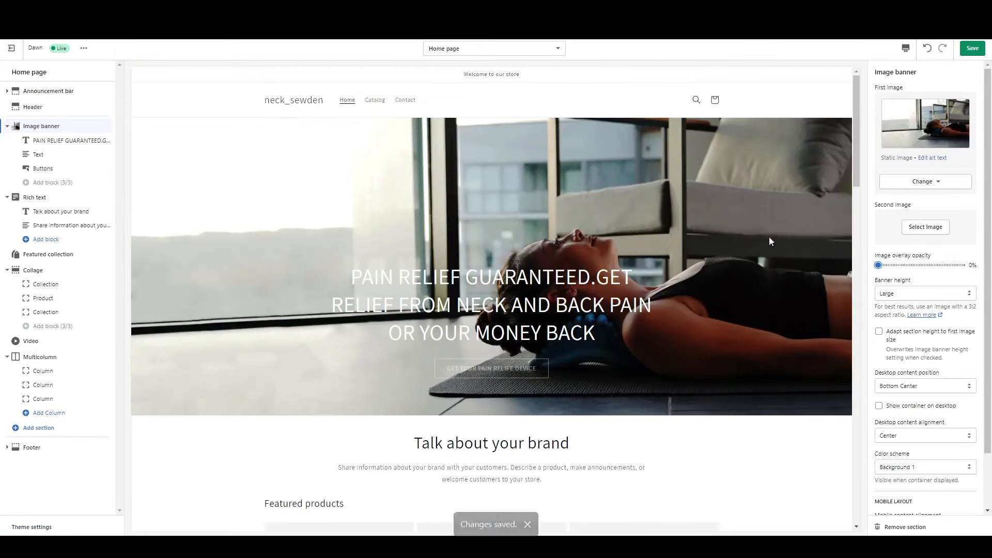
left_click_drag(878, 266, 902, 265)
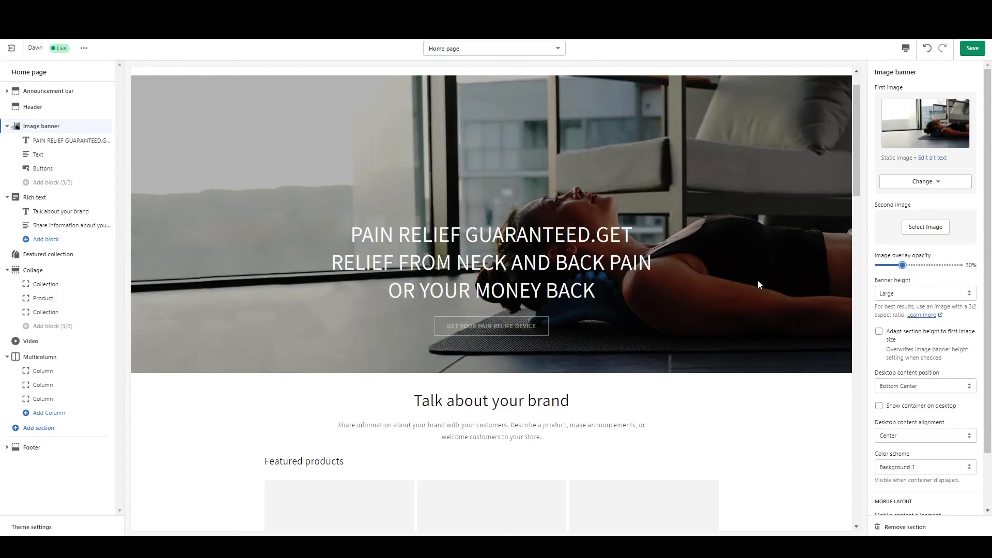
scroll(701, 190, "up", 1)
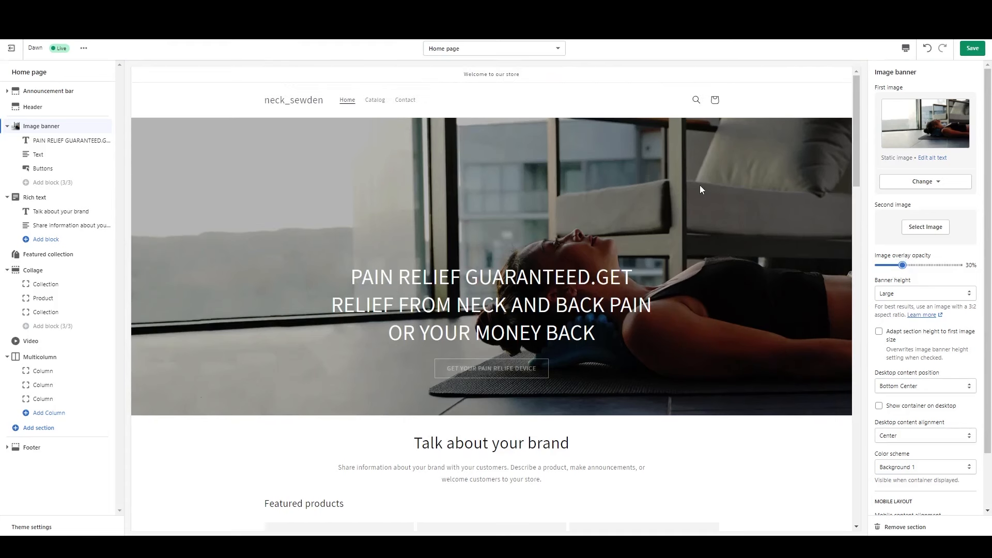
Step: Make the image banner's section height adapt to the first image size
left_click(880, 332)
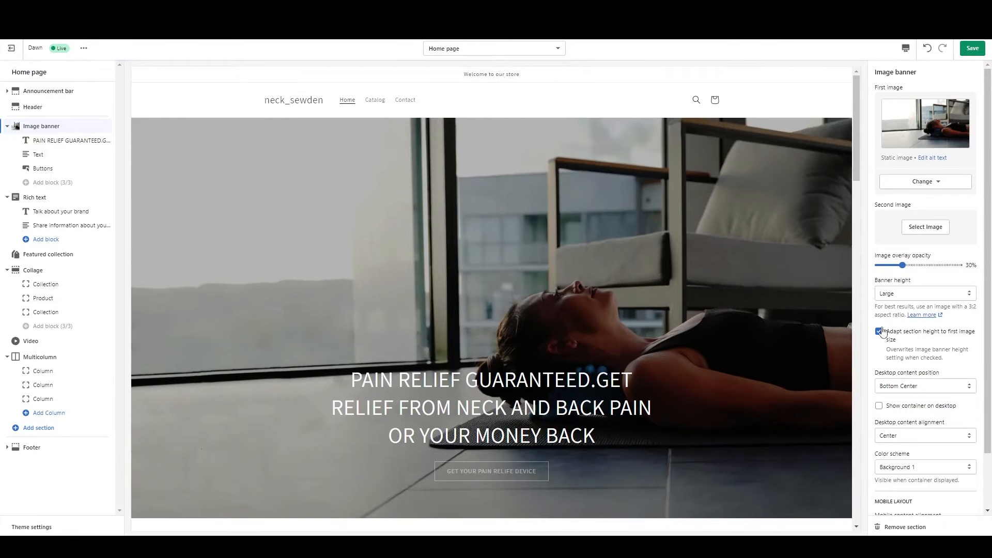
left_click(879, 332)
left_click(884, 331)
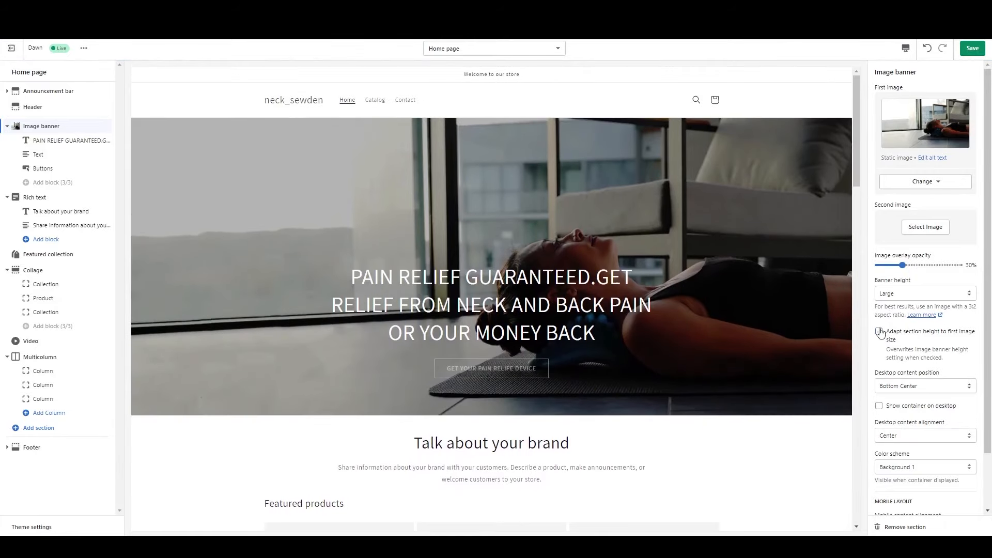
Step: Set the image banner's desktop content position to Middle Left and its desktop content alignment to Left
left_click(910, 388)
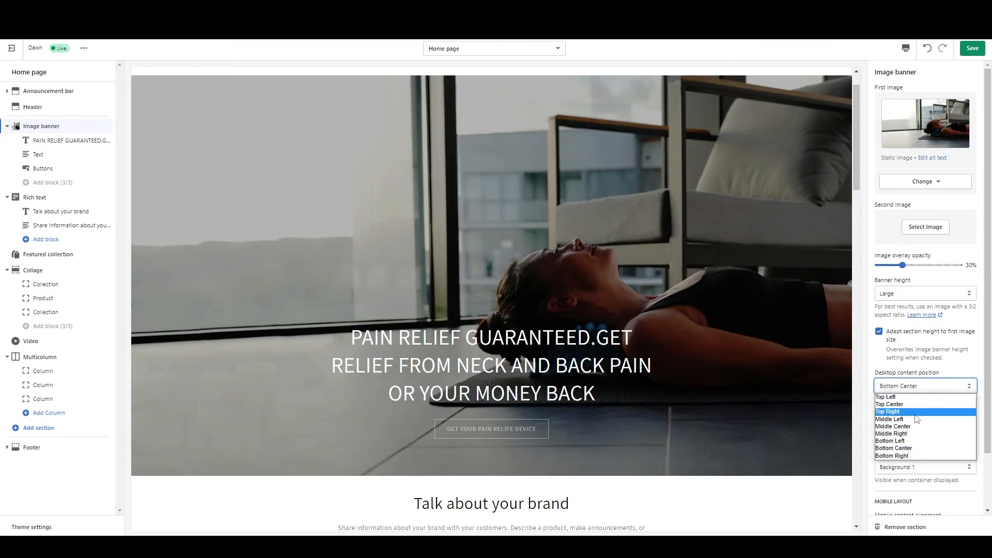
left_click(913, 419)
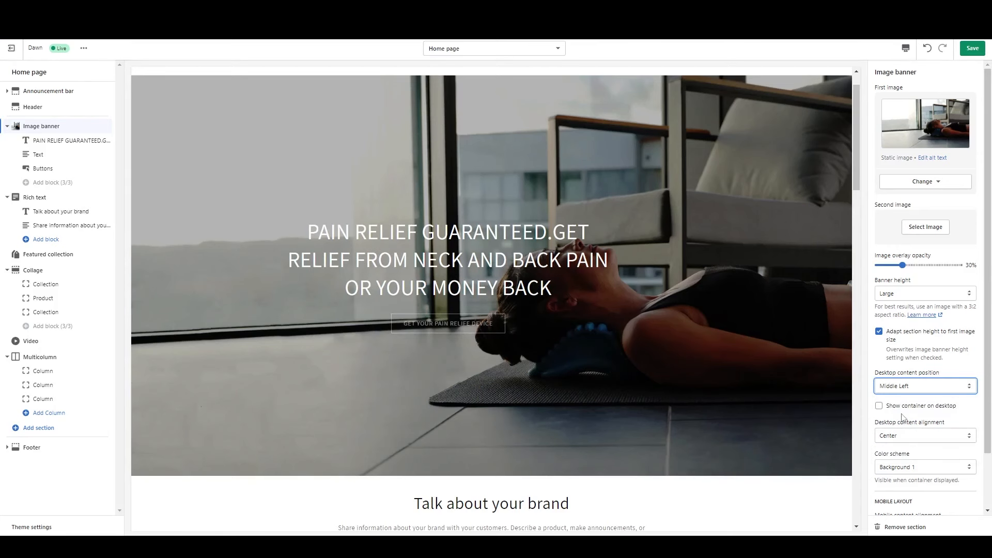
left_click(905, 441)
left_click(904, 445)
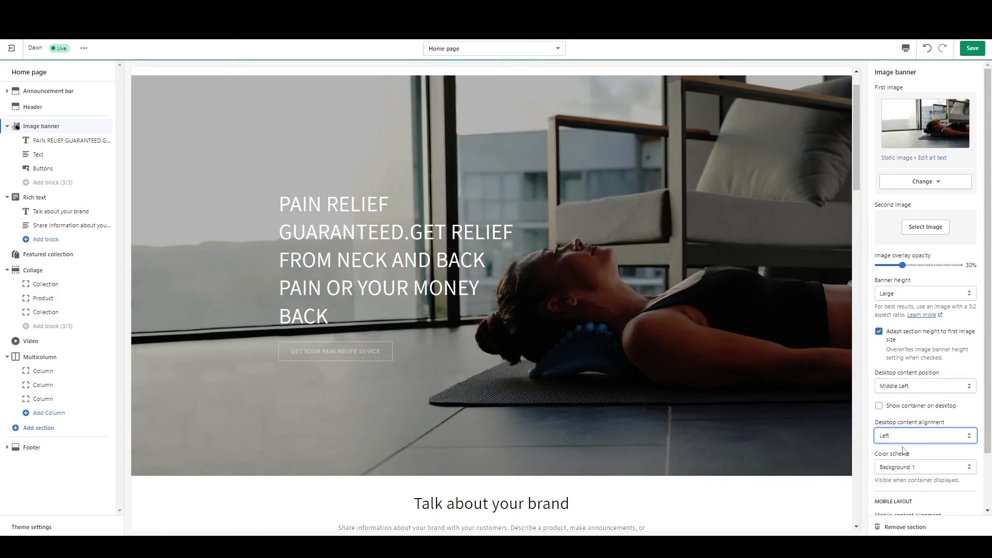
Step: Change the image banner's color scheme to Inverse
scroll(915, 264, "down", 2)
left_click(914, 406)
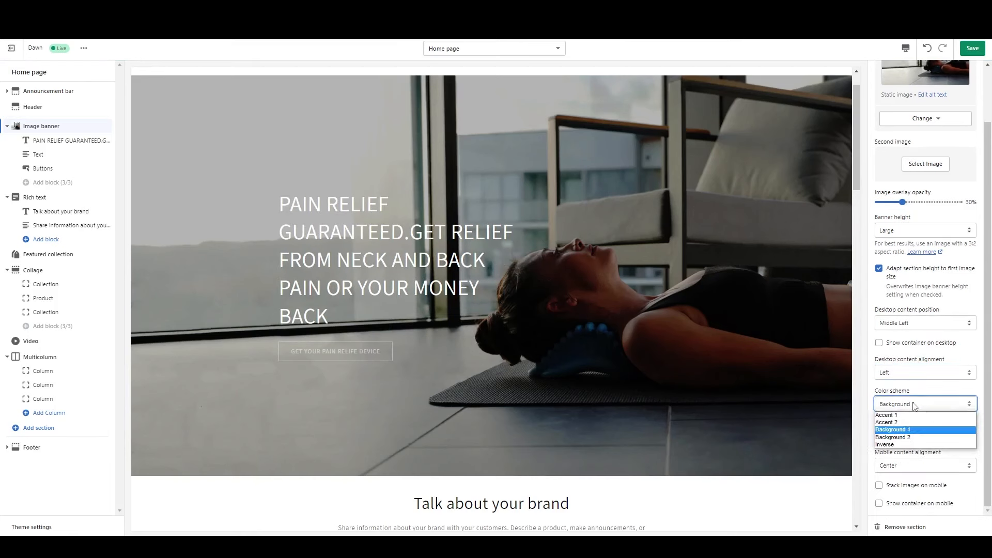
left_click(905, 444)
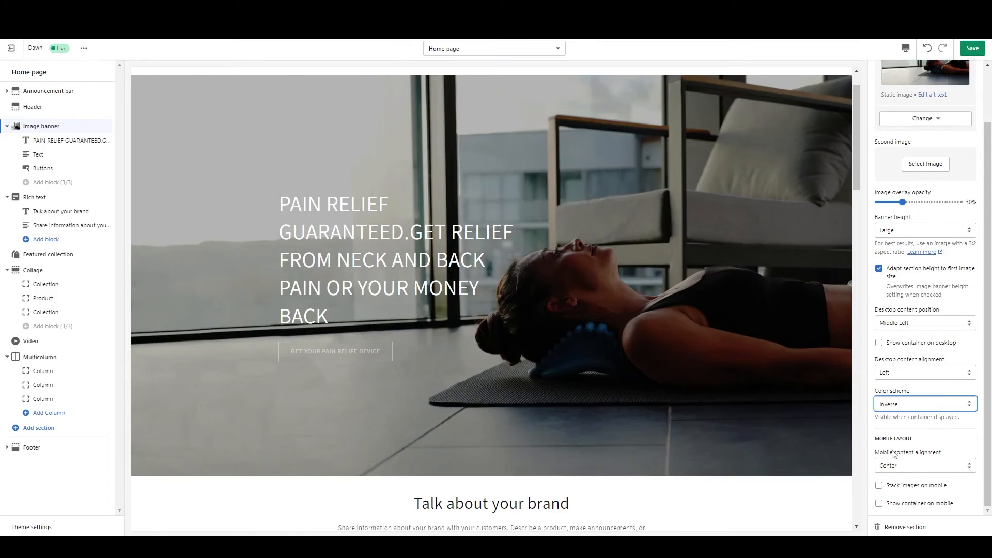
scroll(904, 223, "up", 2)
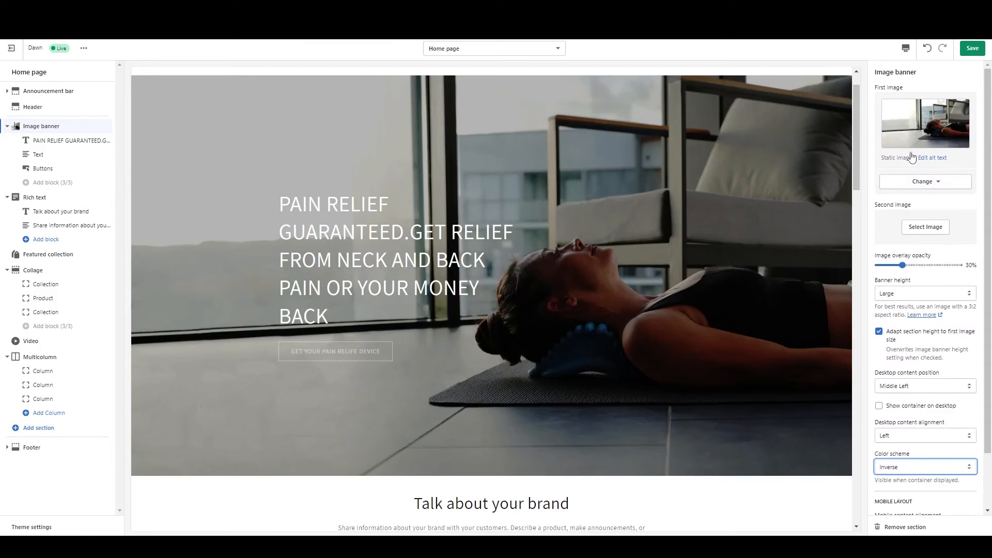
left_click(60, 141)
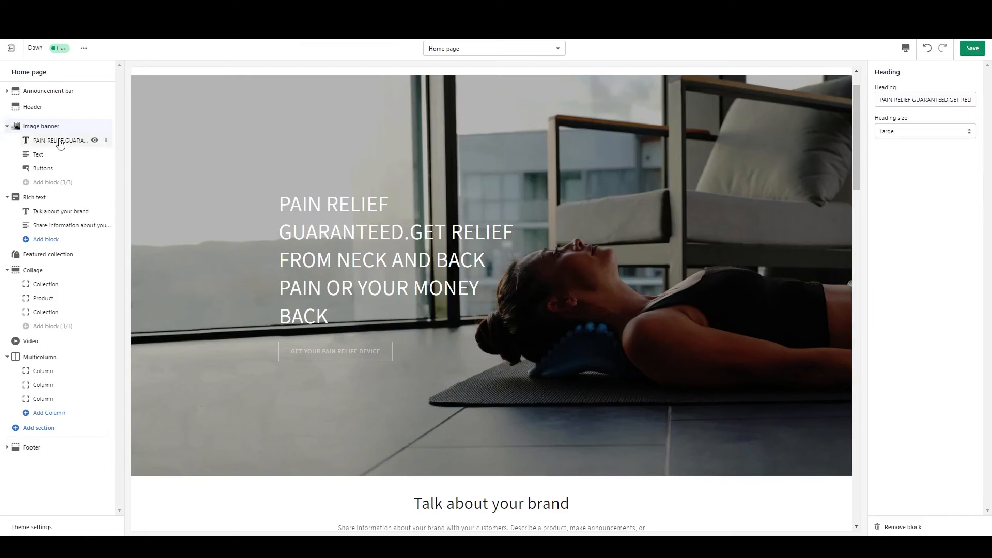
left_click(52, 155)
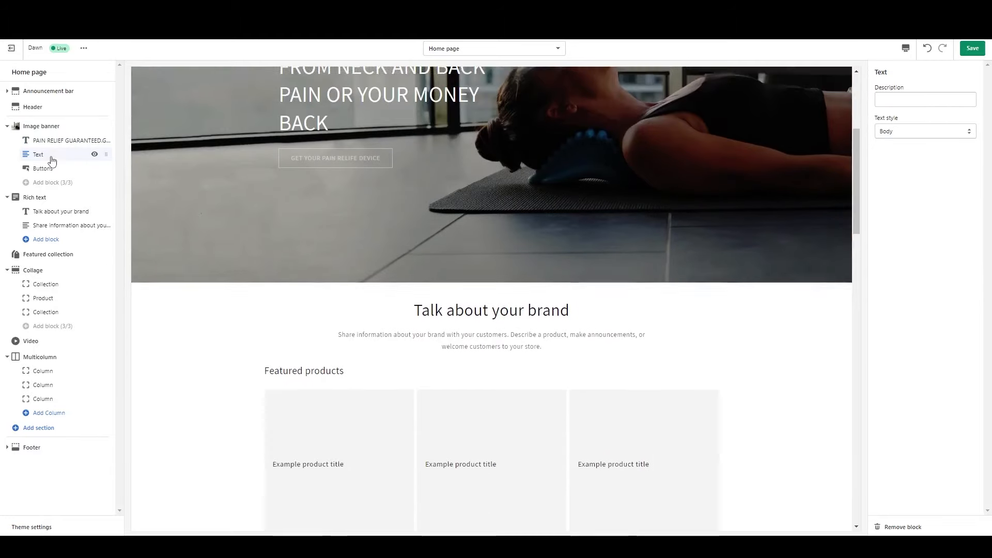
scroll(620, 217, "up", 5)
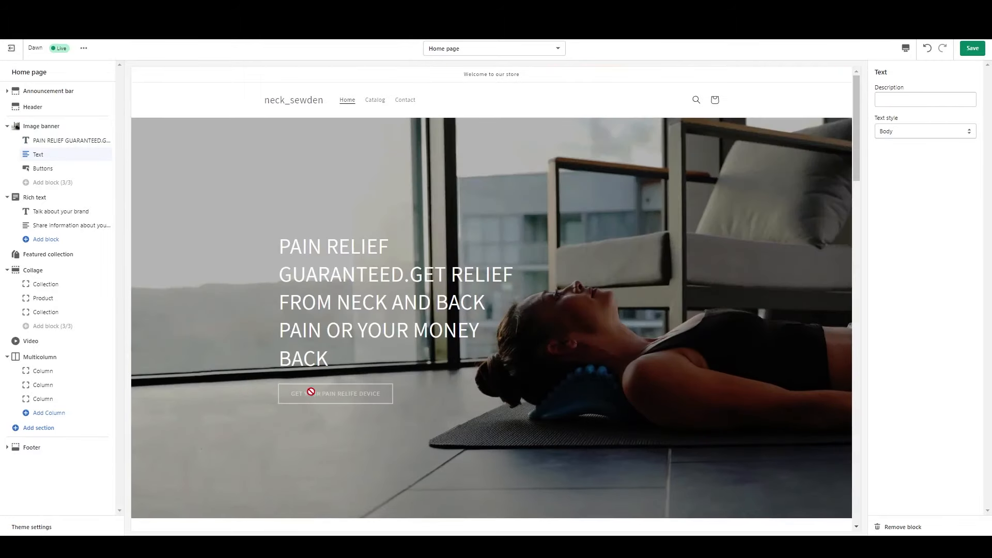
left_click(57, 169)
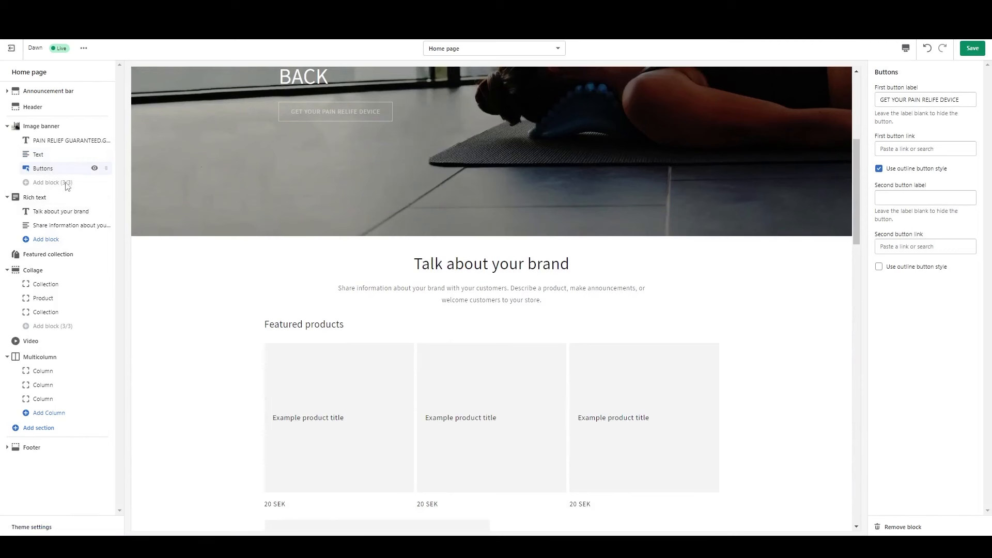
Step: Set the Rich text section's top padding to 24px and its bottom padding to 8px
left_click(47, 201)
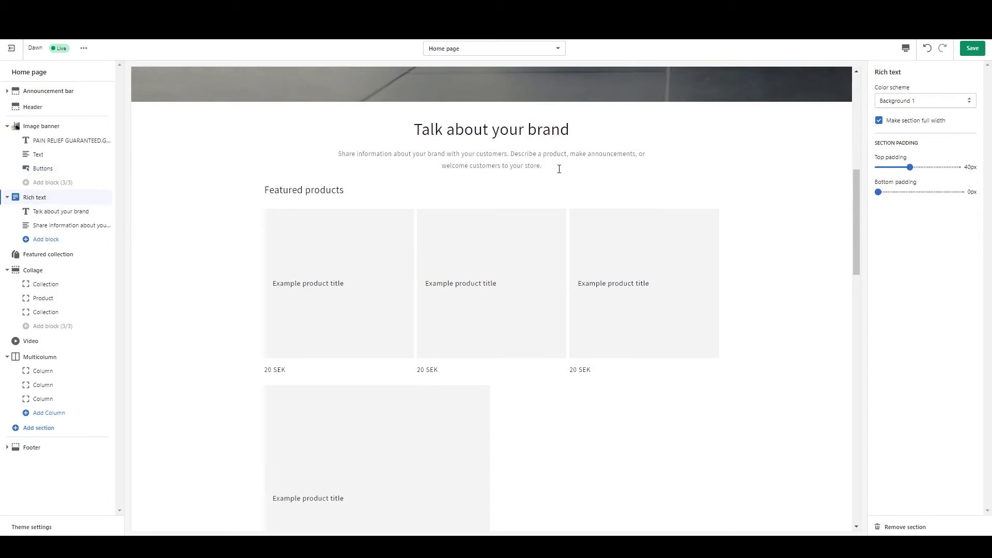
left_click(910, 167)
mouse_move(910, 167)
left_mouse_down()
mouse_move(834, 166)
mouse_move(897, 167)
left_mouse_up()
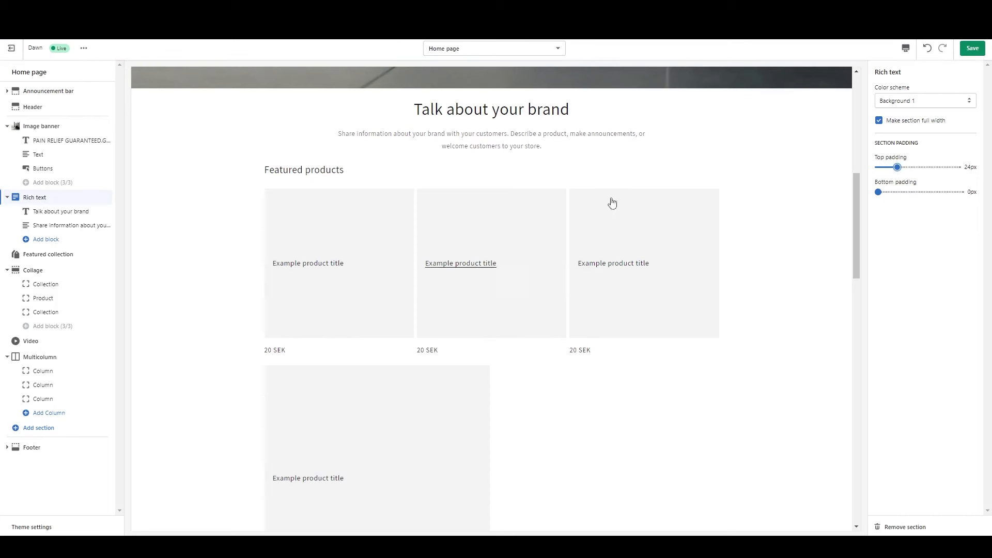
left_click_drag(878, 192, 884, 192)
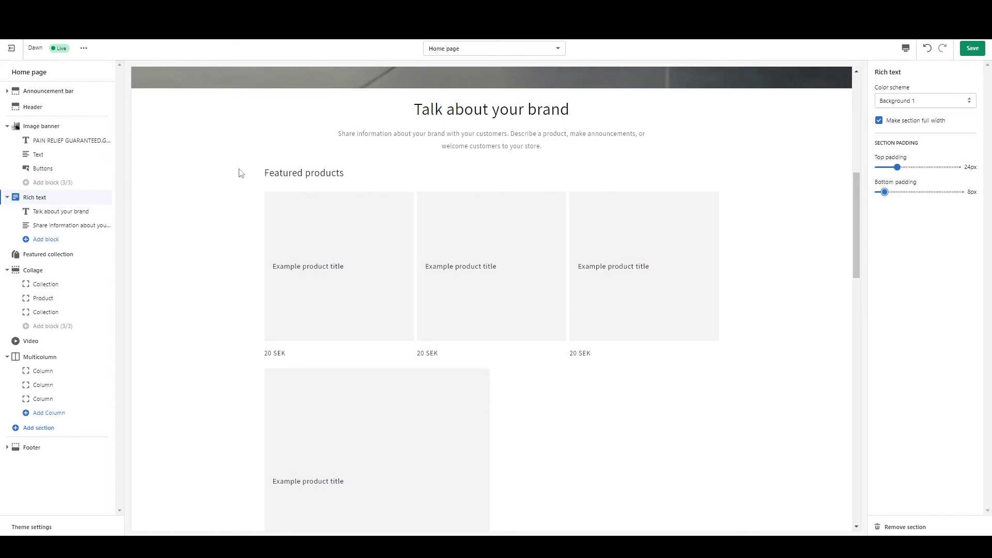
Step: Replace the Rich text section's placeholder heading with "OUR MISSION"
left_click(58, 211)
left_click(918, 101)
triple_click(917, 104)
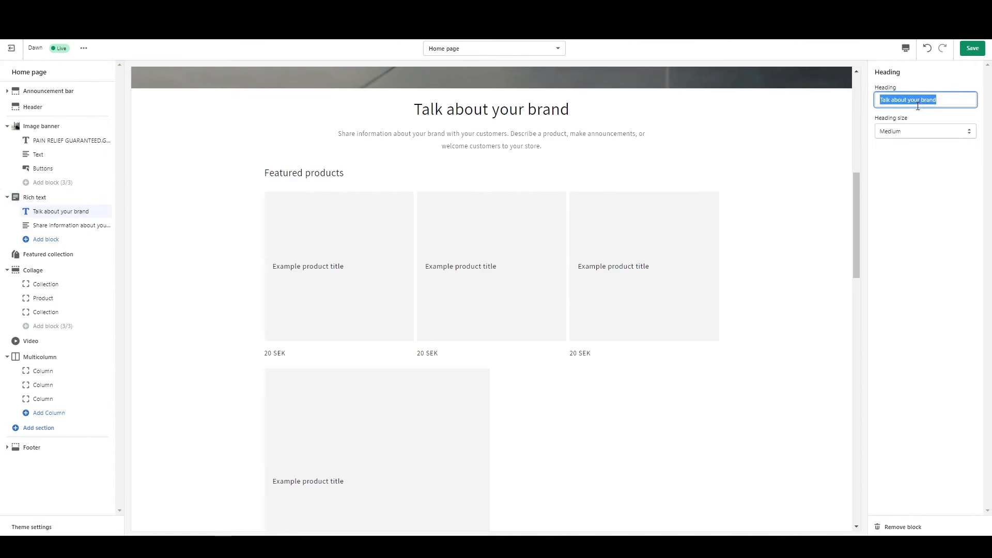
type("oUR MISSION")
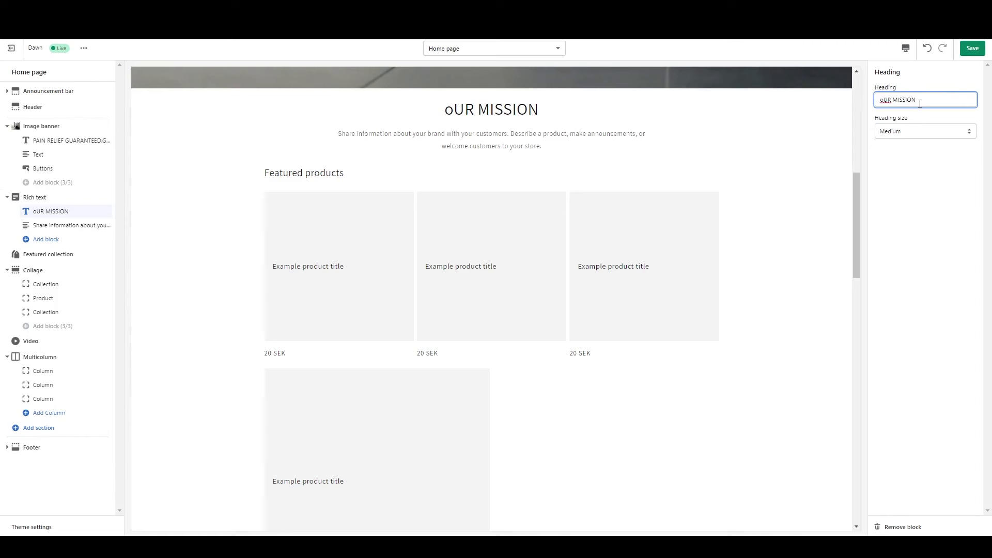
left_click(884, 102)
key("BackSpace")
type("O")
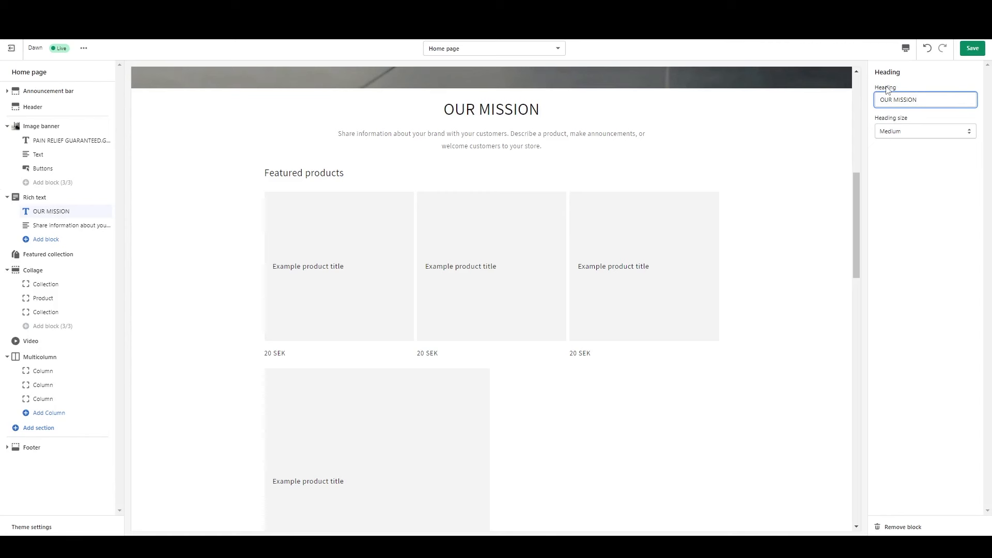
Step: Try the Small heading size on the OUR MISSION heading, and set it back to Medium
left_click(919, 135)
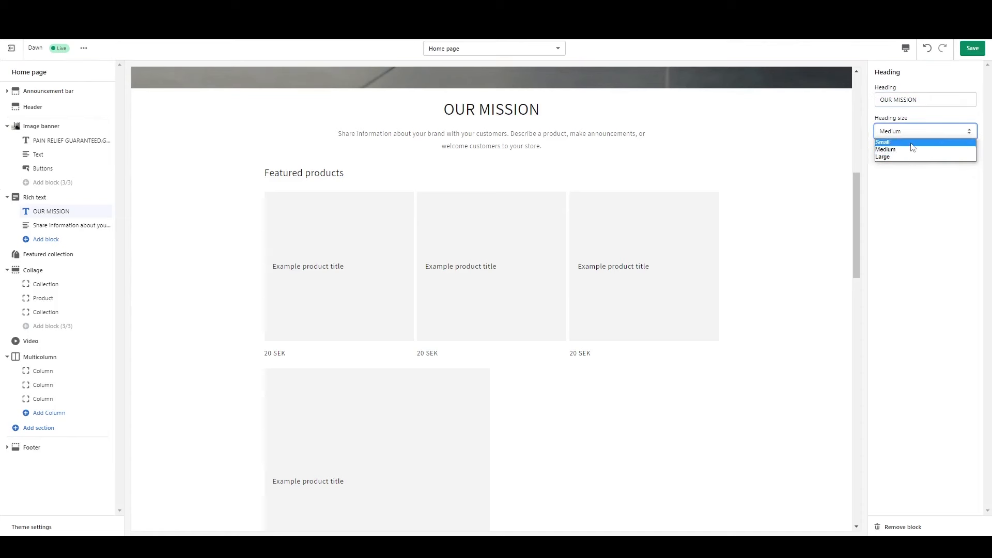
left_click(913, 148)
left_click(911, 130)
left_click(904, 147)
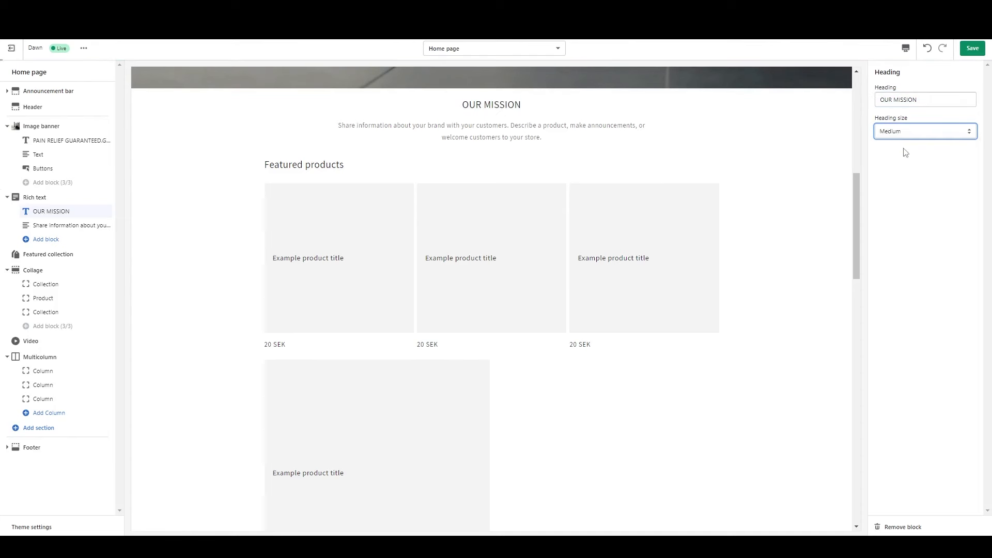
Step: Rewrite Rich text's description: "Our staff att neck health have decided their careers to developing the best solutions and tools for back health, posture correction, pain relief prevention"
left_click(69, 226)
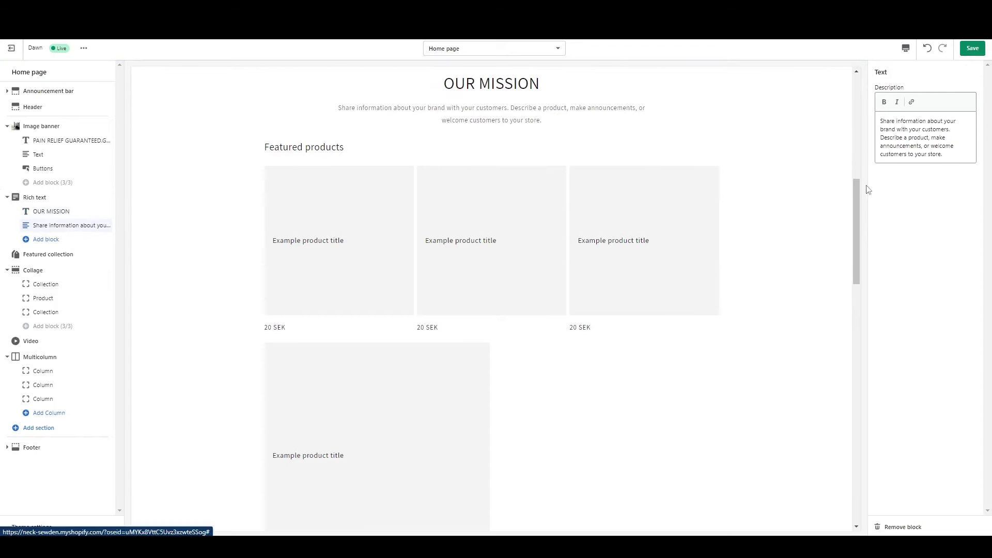
left_click_drag(947, 159, 884, 124)
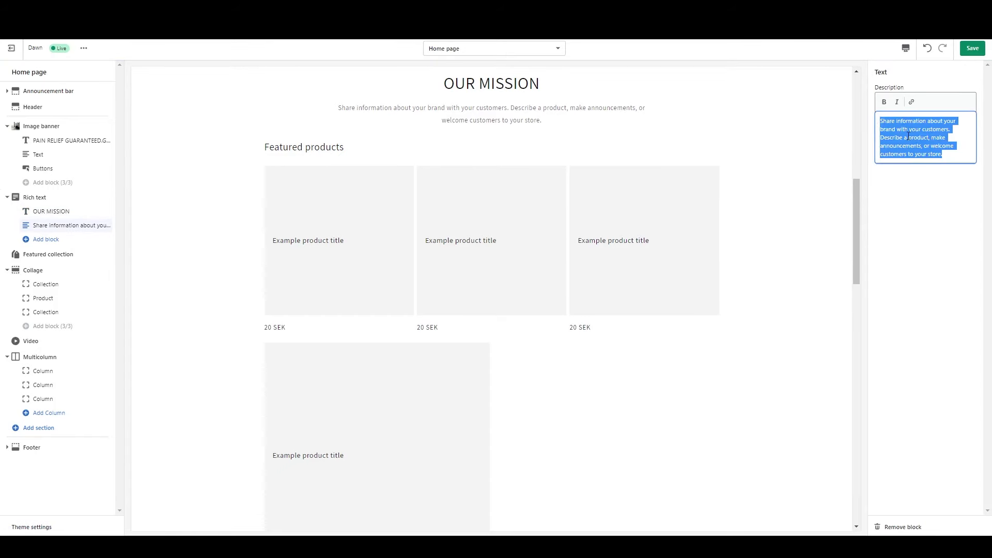
key("BackSpace")
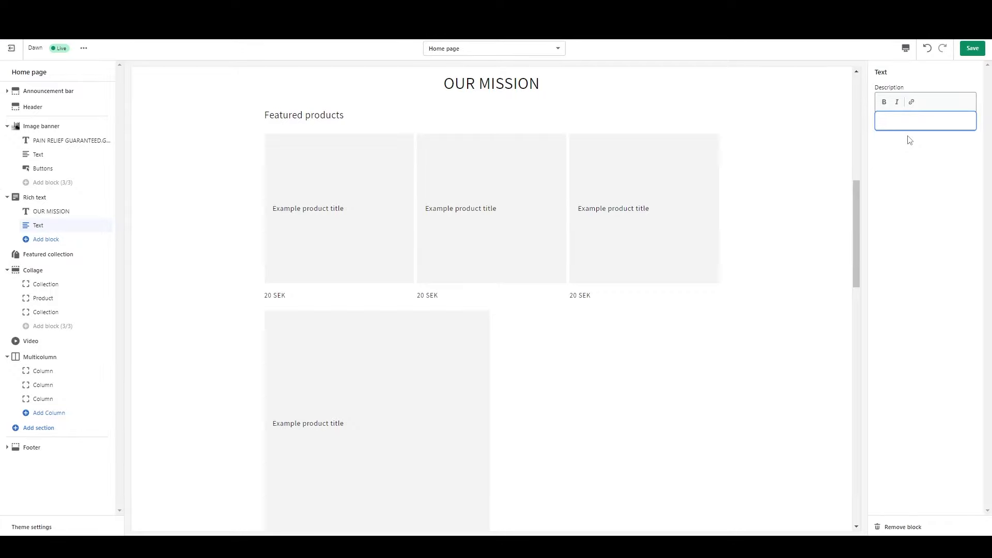
type("O")
type("ur staff att neck health")
type(" care desired")
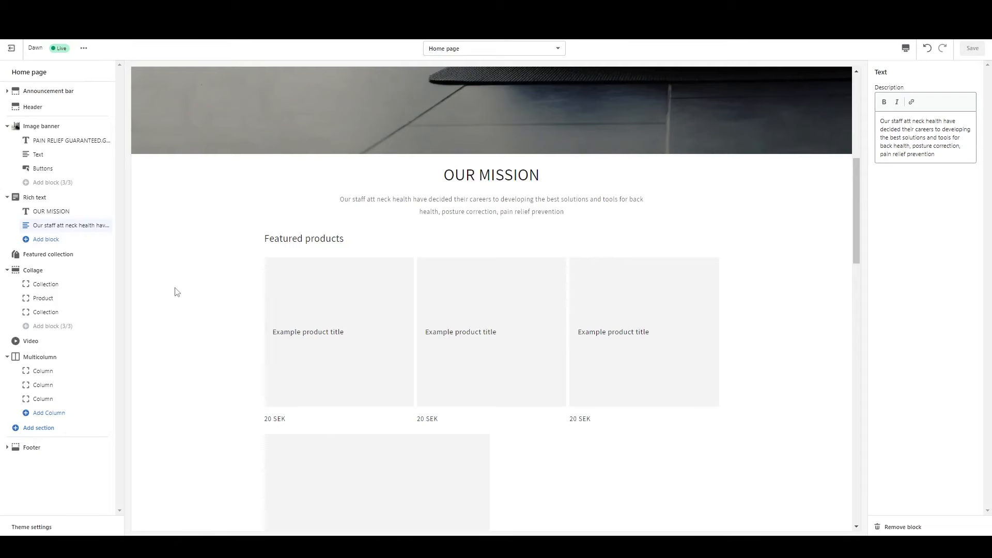
Step: Remove the Collage and Multicolumn sections from the home page
left_click(91, 269)
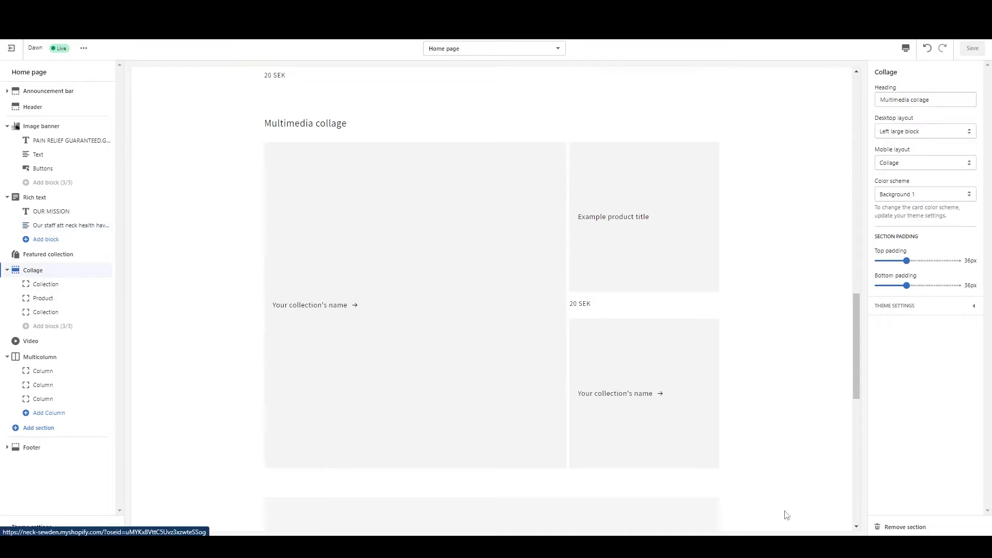
left_click(886, 527)
left_click(24, 286)
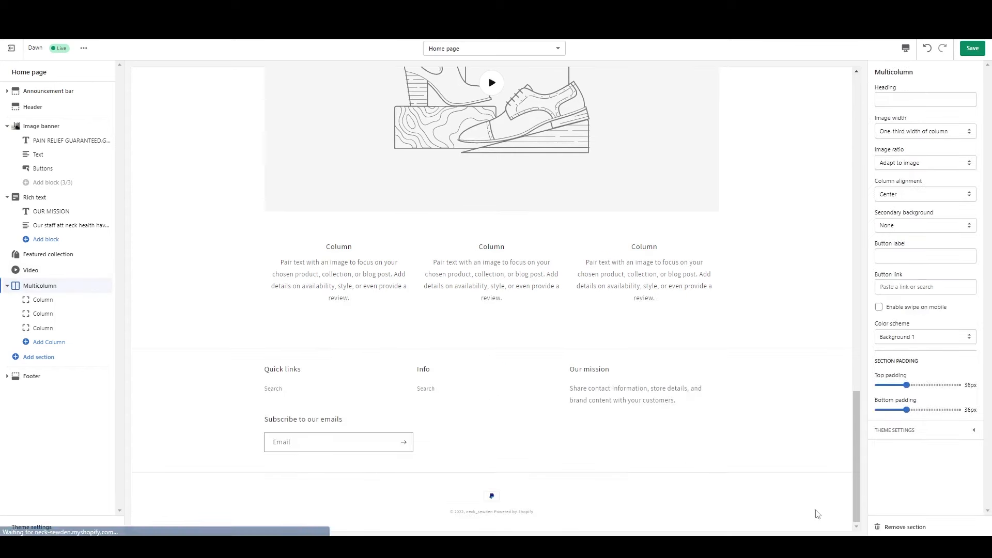
left_click(897, 527)
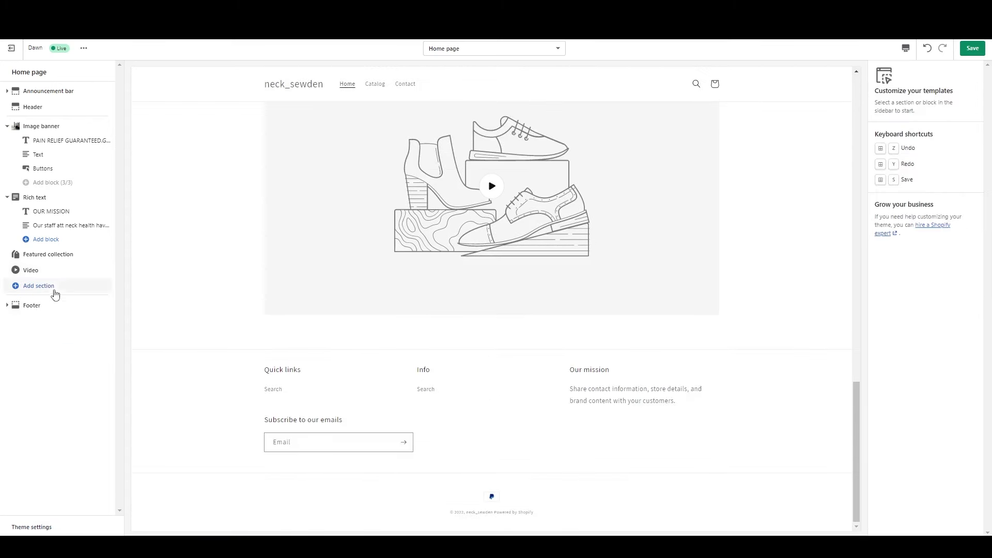
Step: Remove the Video and Featured collection sections from the home page
left_click(35, 271)
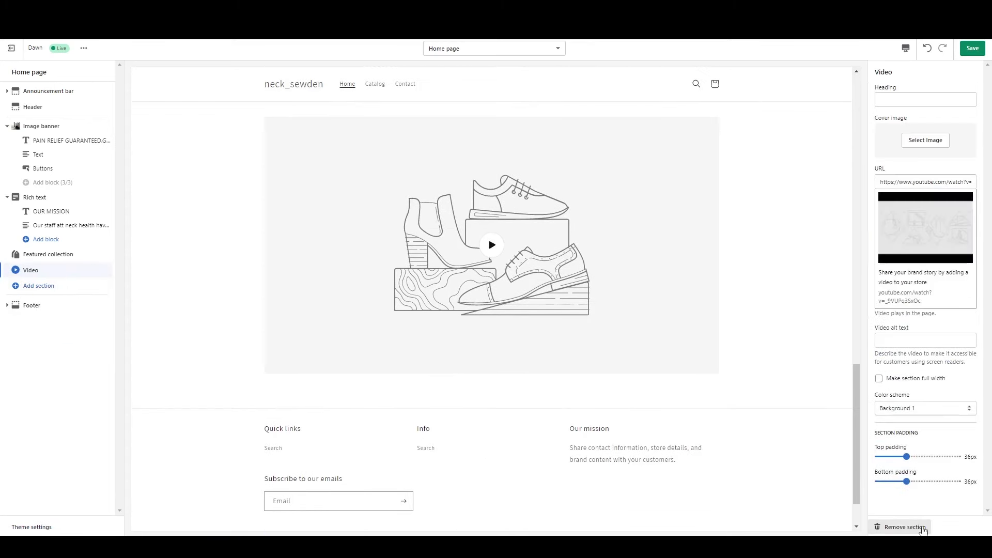
left_click(897, 527)
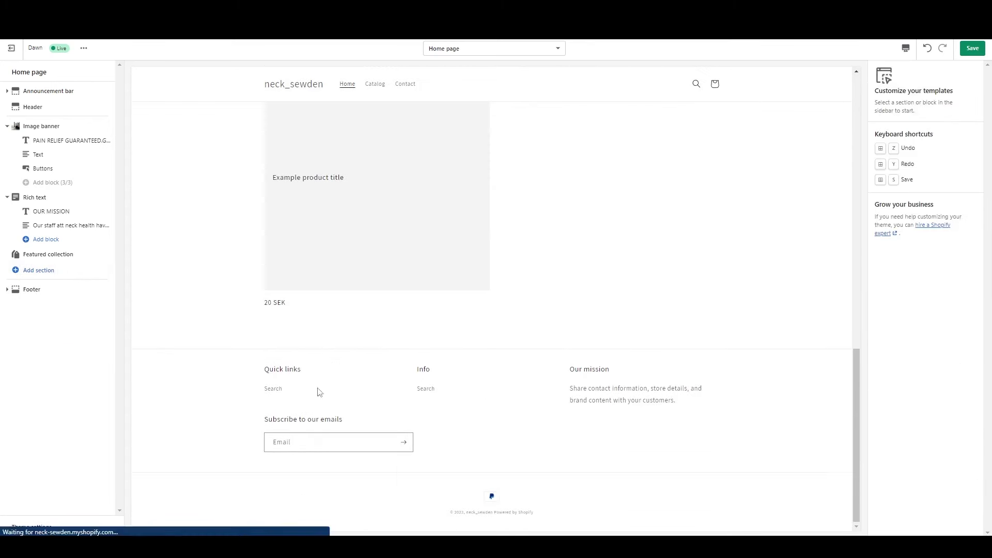
left_click(48, 256)
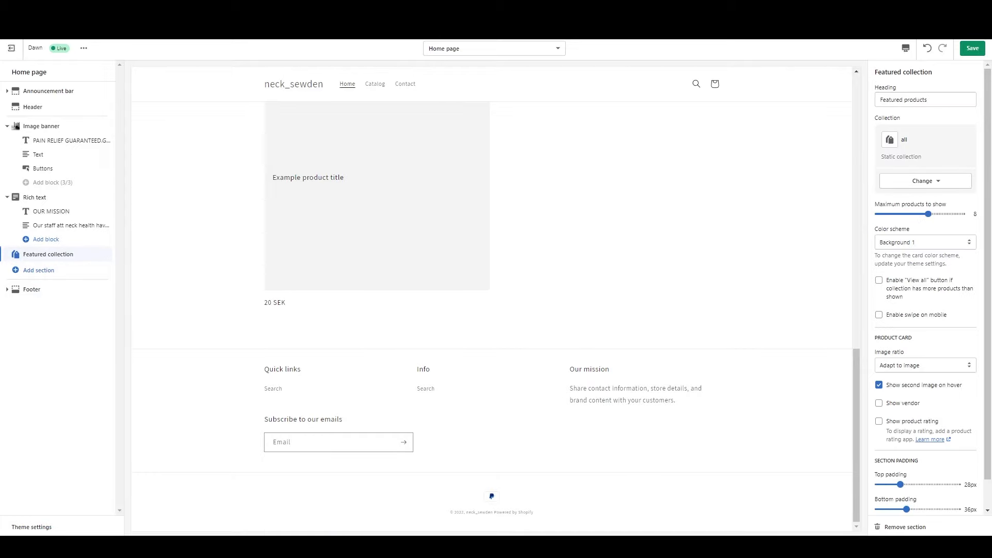
left_click(904, 527)
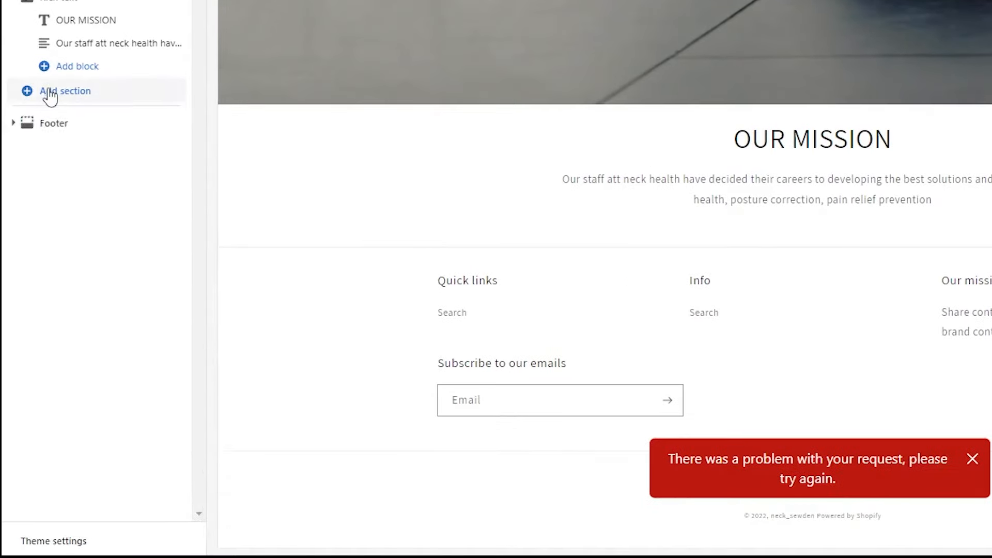
left_click(50, 93)
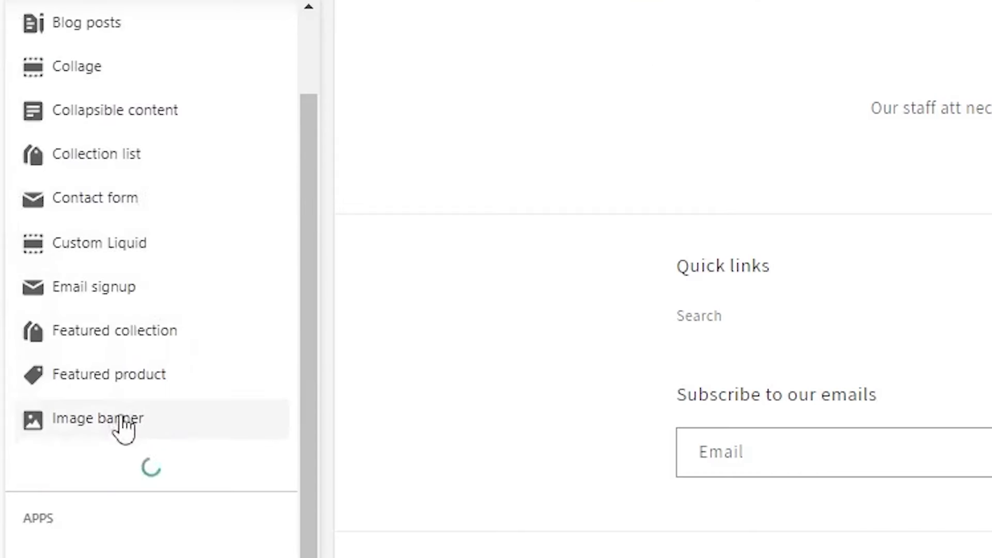
left_click(116, 433)
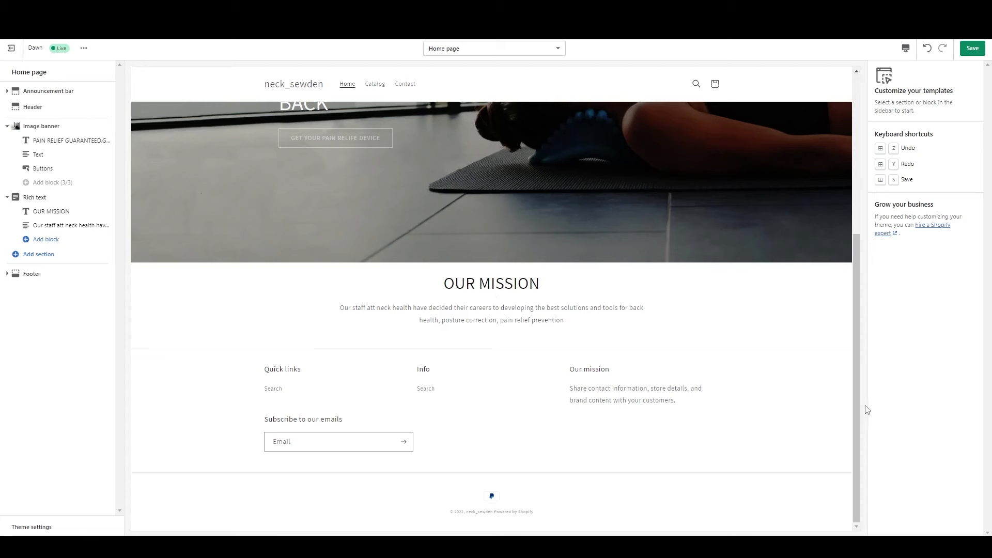
scroll(853, 408, "up", 3)
scroll(850, 413, "down", 3)
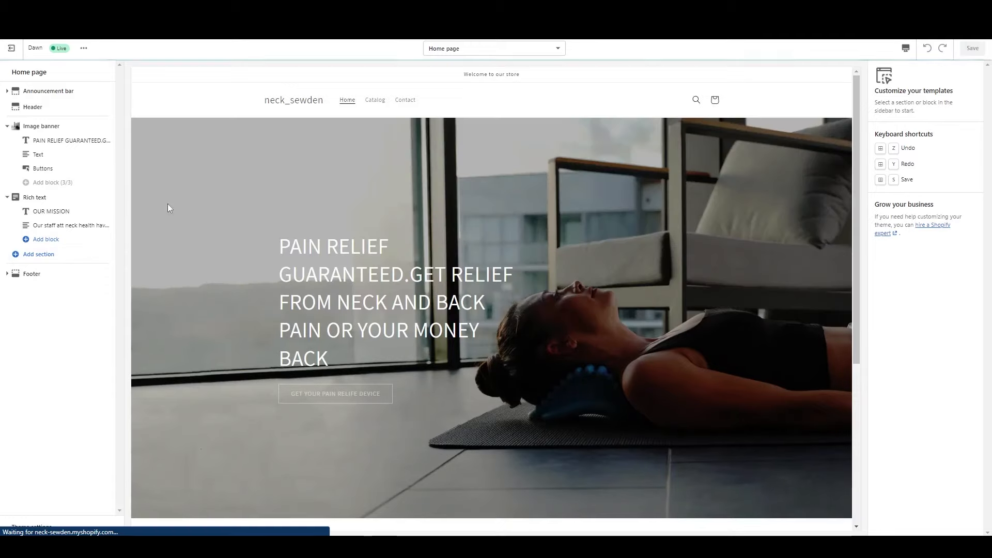
Step: Add a Slideshow section to the home page below the Rich text section
left_click(44, 254)
scroll(75, 307, "down", 1)
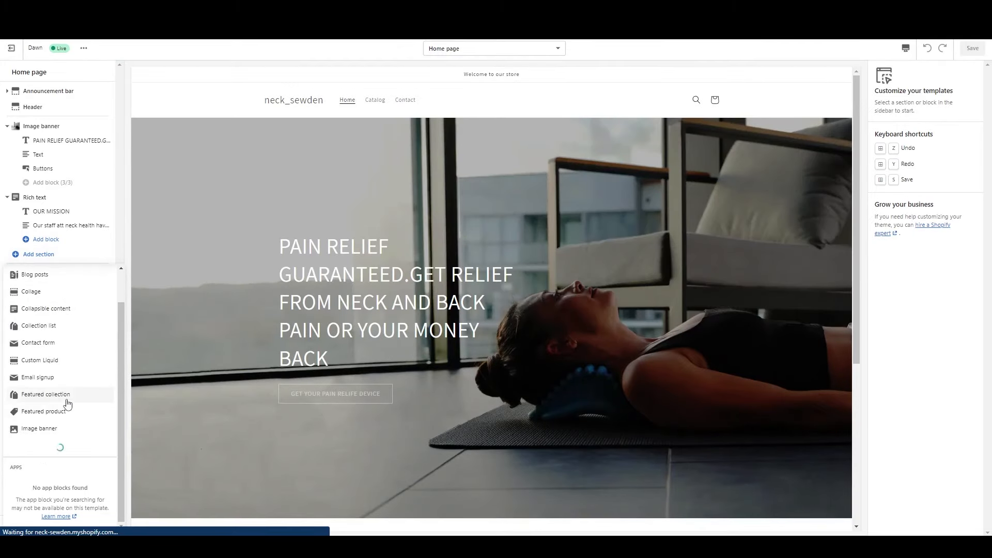
scroll(67, 402, "down", 2)
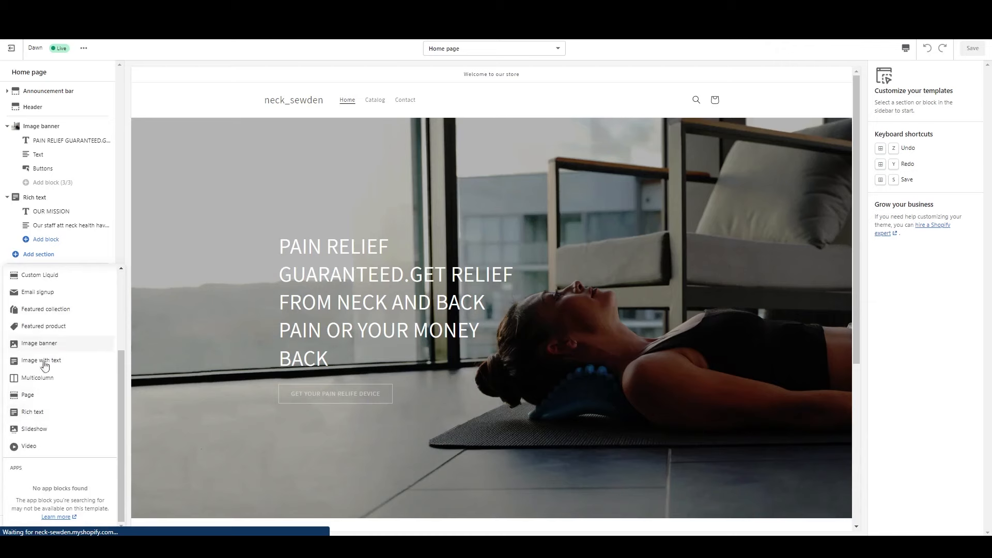
left_click(44, 431)
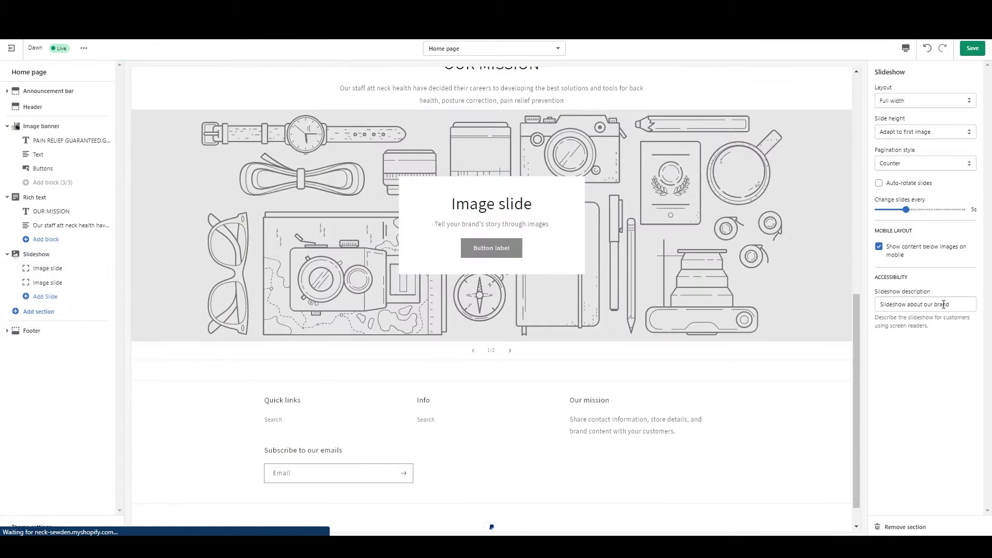
Step: Clear the Slideshow section's accessibility description and remove its second image slide
triple_click(946, 305)
key("BackSpace")
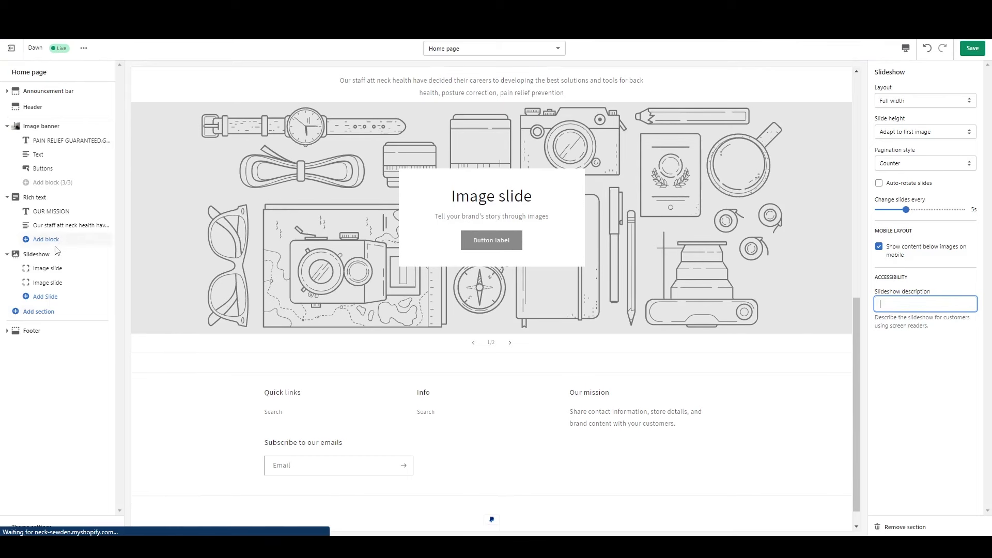
left_click(73, 284)
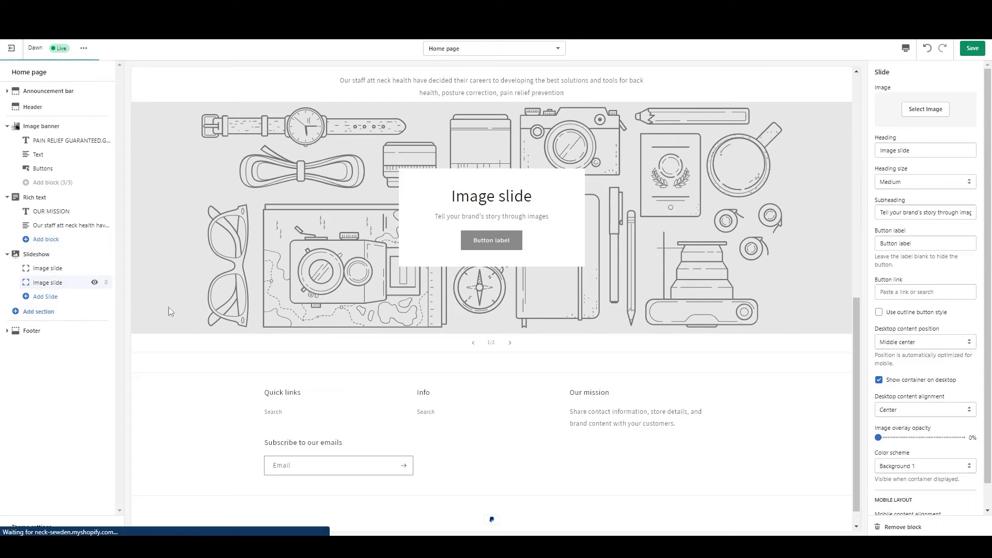
left_click(904, 527)
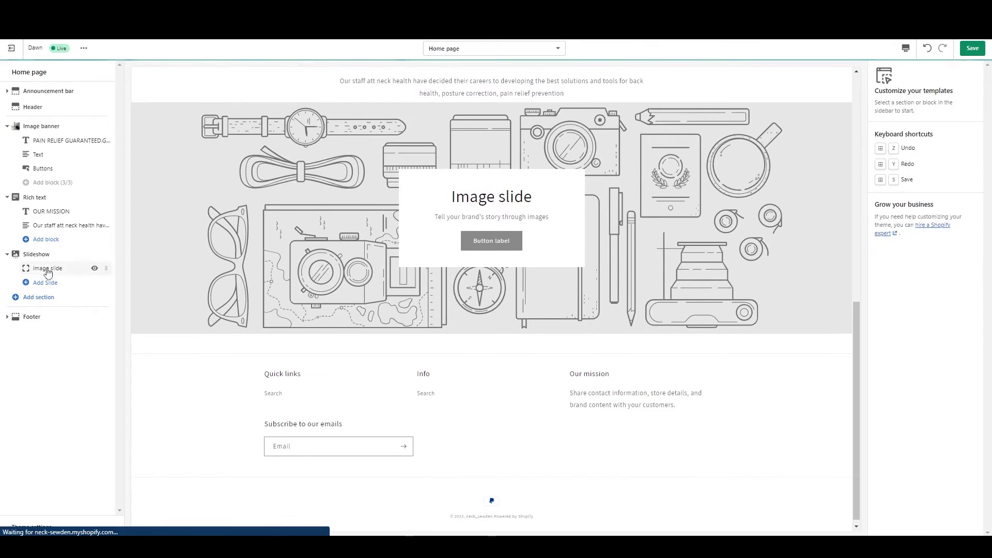
Step: Set the remaining slide's image to the blue "Backed By Doctors" testimonial picture from the image library
left_click(48, 268)
left_click(926, 109)
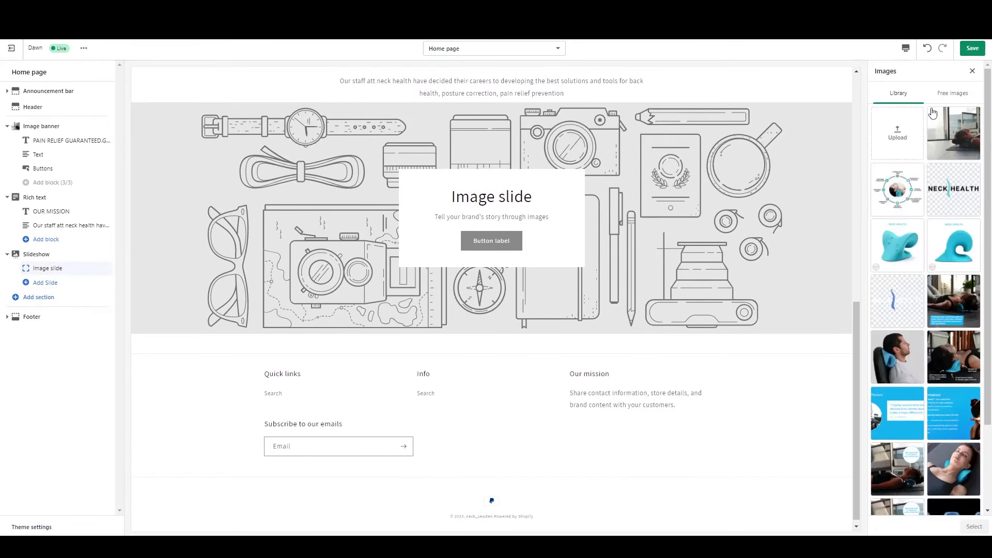
scroll(924, 358, "down", 2)
left_click(898, 309)
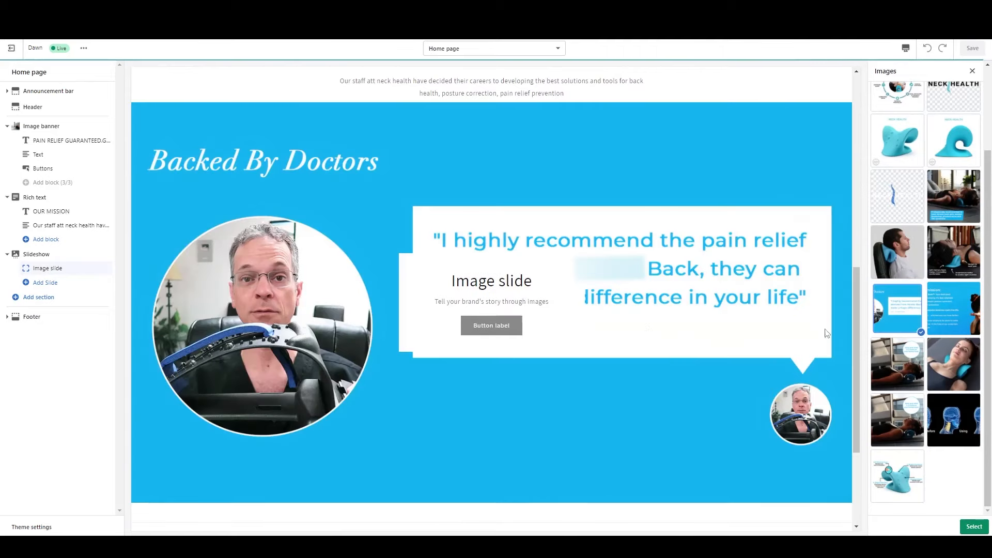
left_click(974, 526)
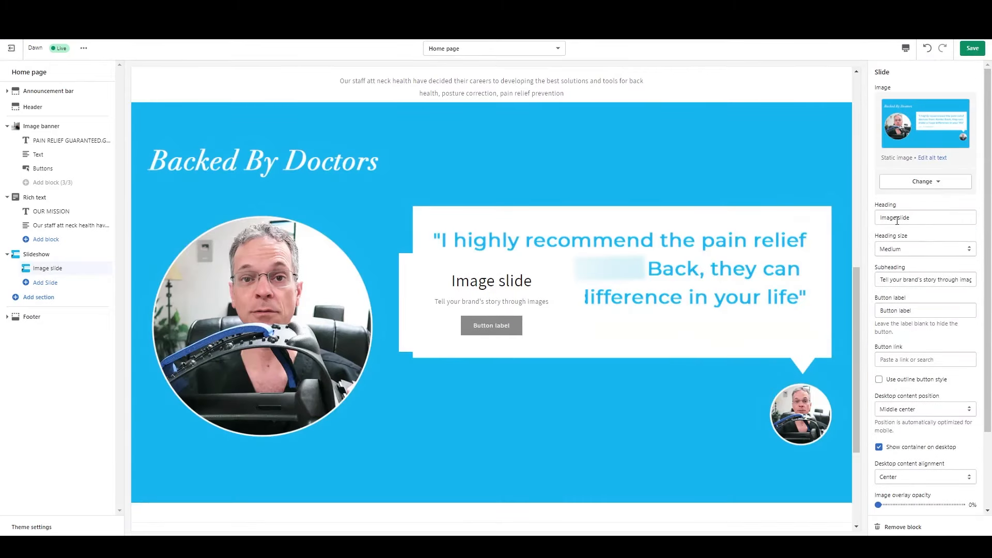
Step: Clear the slide's subheading and button label so only its heading text remains over the image
triple_click(916, 279)
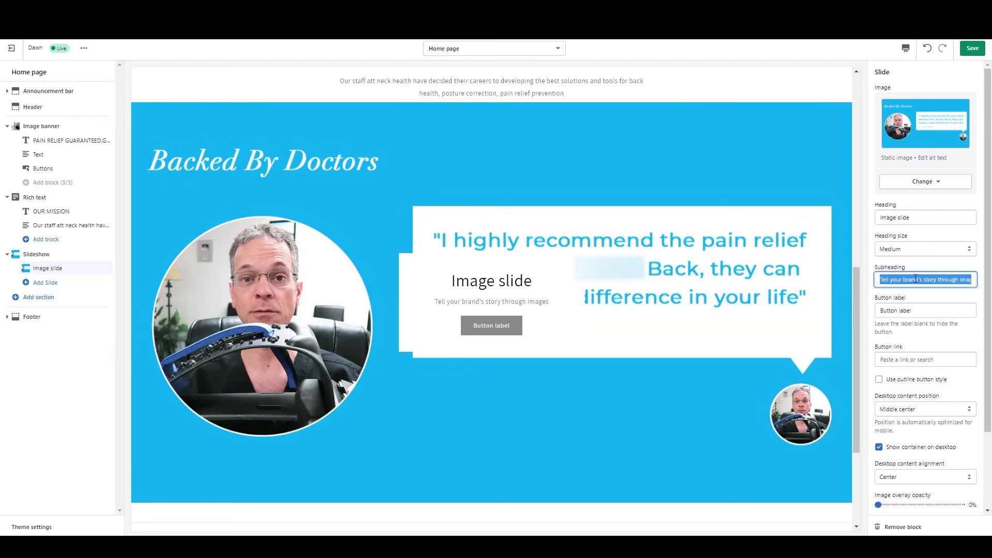
key("BackSpace")
left_click(944, 309)
double_click(944, 309)
key("BackSpace")
key("BackSpace")
key("BackSpace")
key("BackSpace")
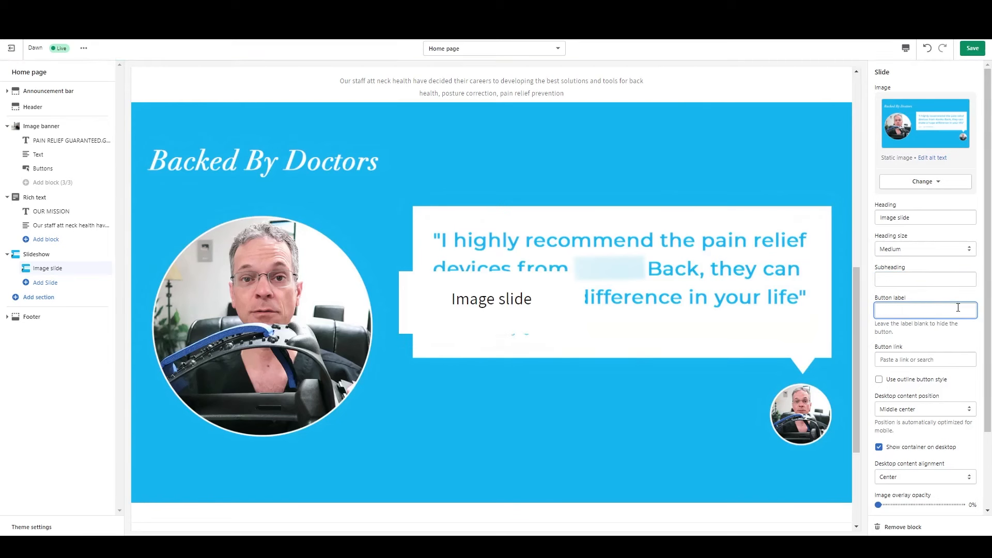
Step: Clear the slide's heading and turn off its container on desktop, leaving the outline button style off
scroll(910, 402, "down", 3)
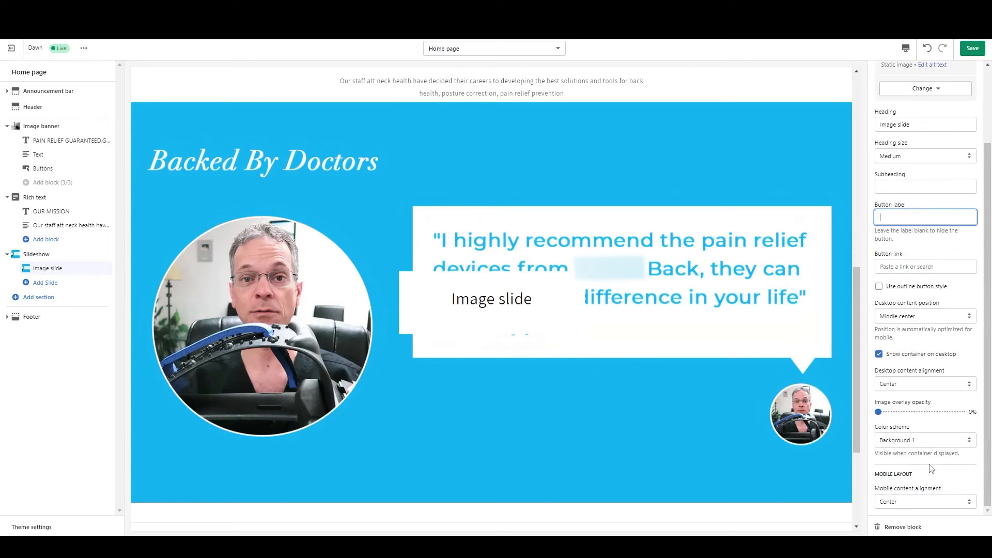
scroll(905, 360, "up", 3)
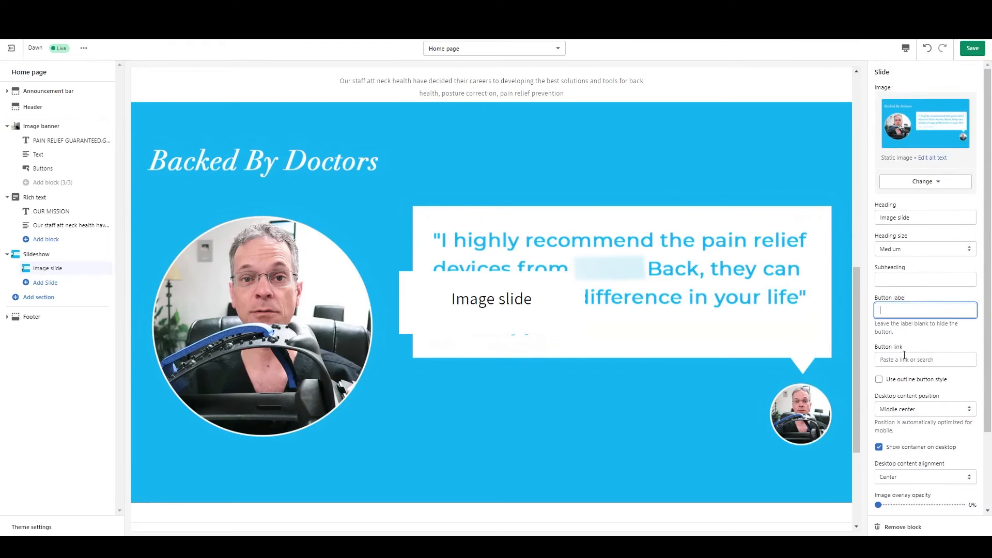
triple_click(917, 221)
key("BackSpace")
left_click(906, 205)
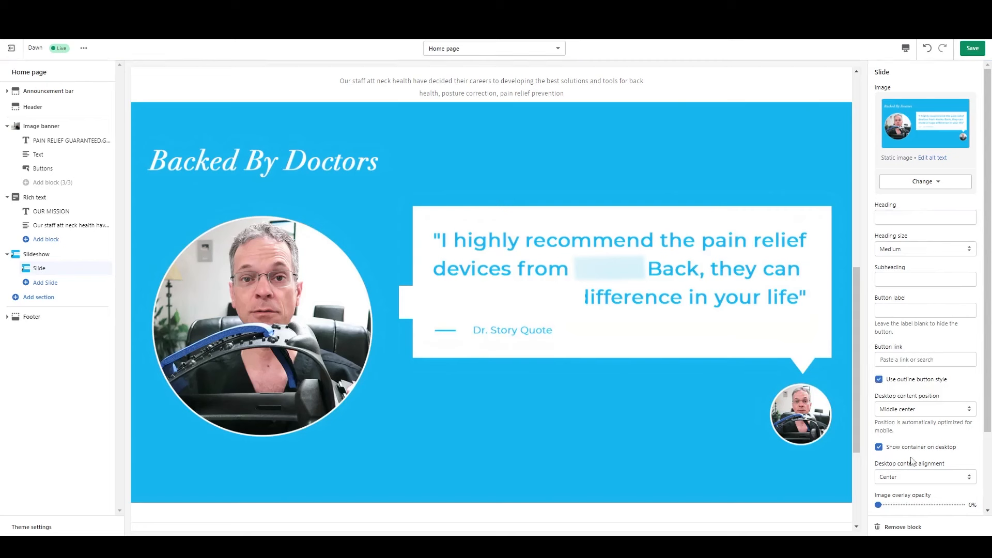
left_click(891, 381)
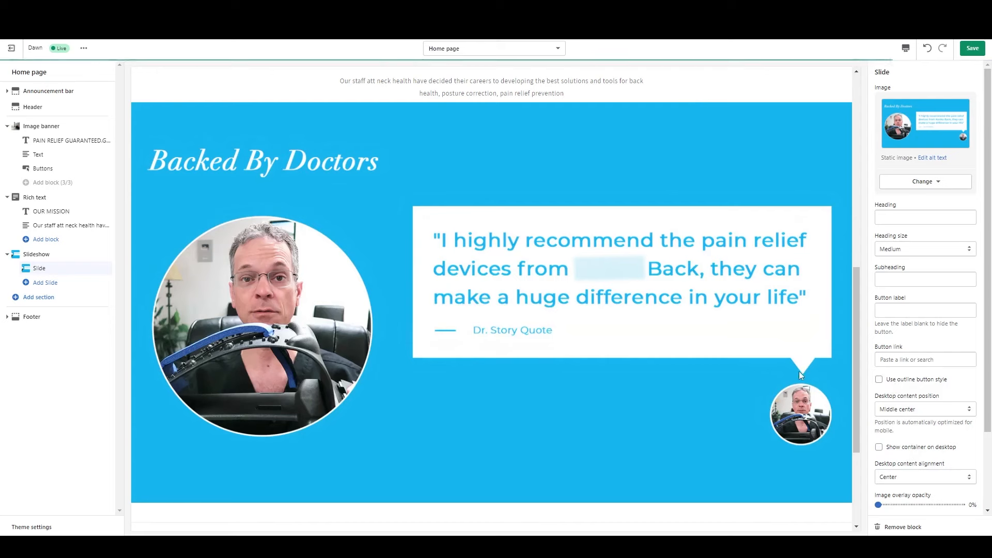
Step: Set the Rich text section's bottom padding to 36 px and save the home page
left_click_drag(856, 420, 852, 356)
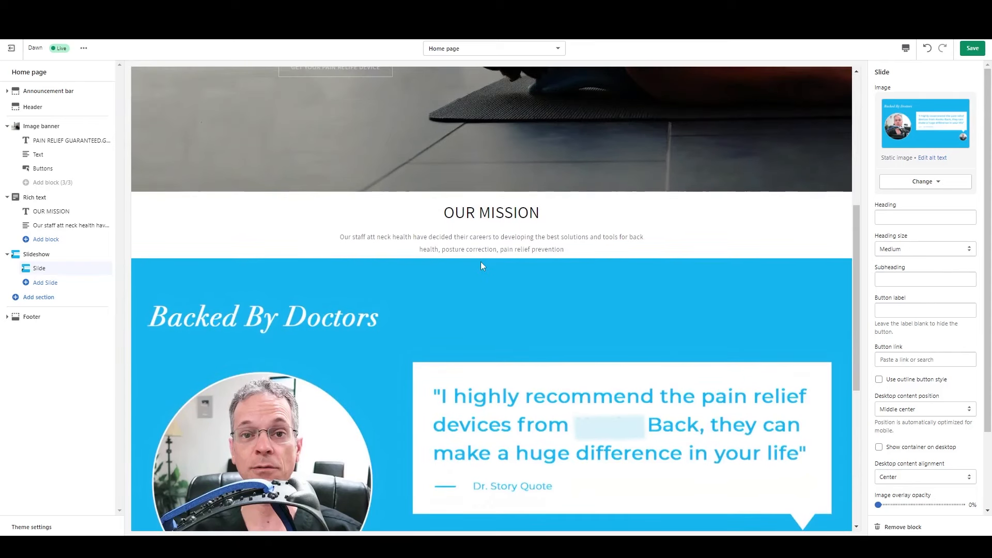
left_click(61, 216)
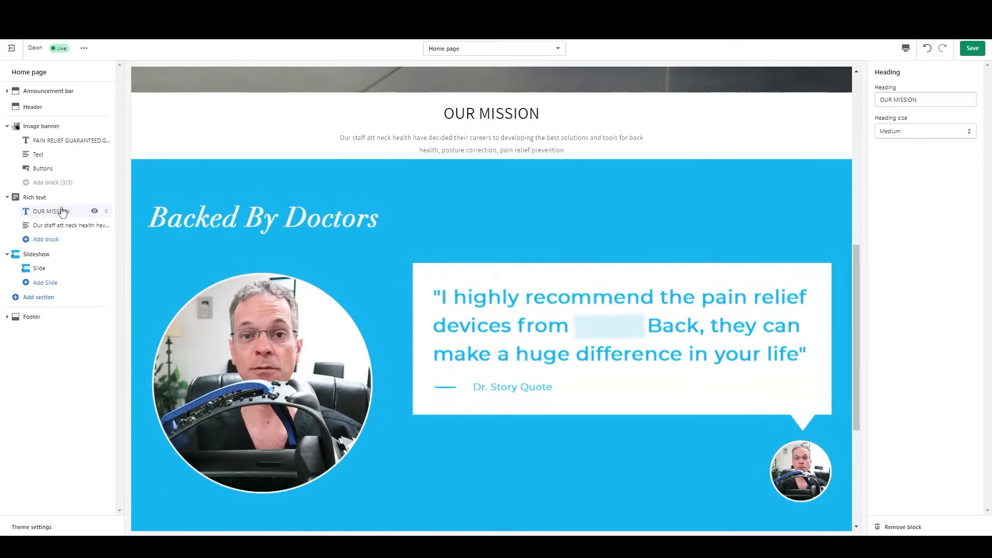
left_click(62, 199)
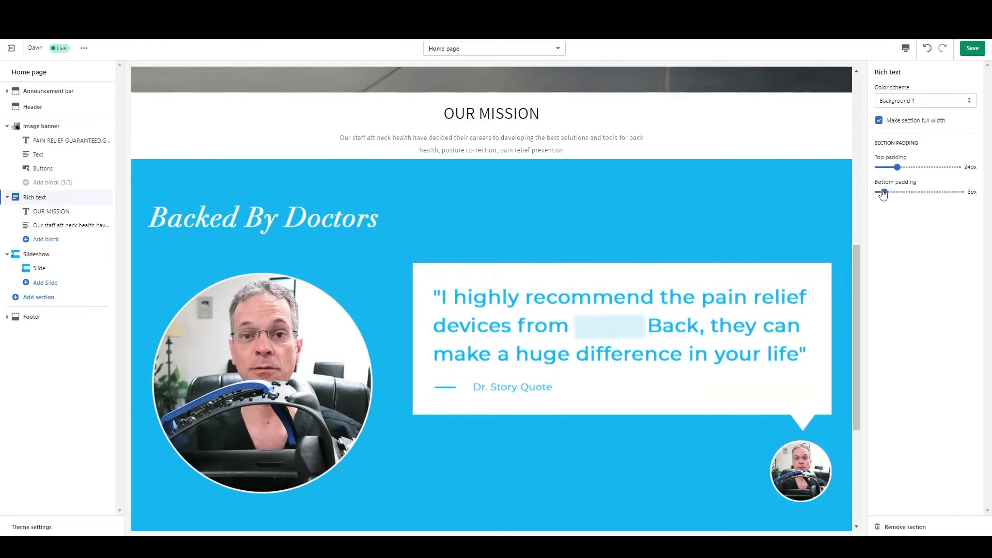
left_click_drag(884, 191, 895, 192)
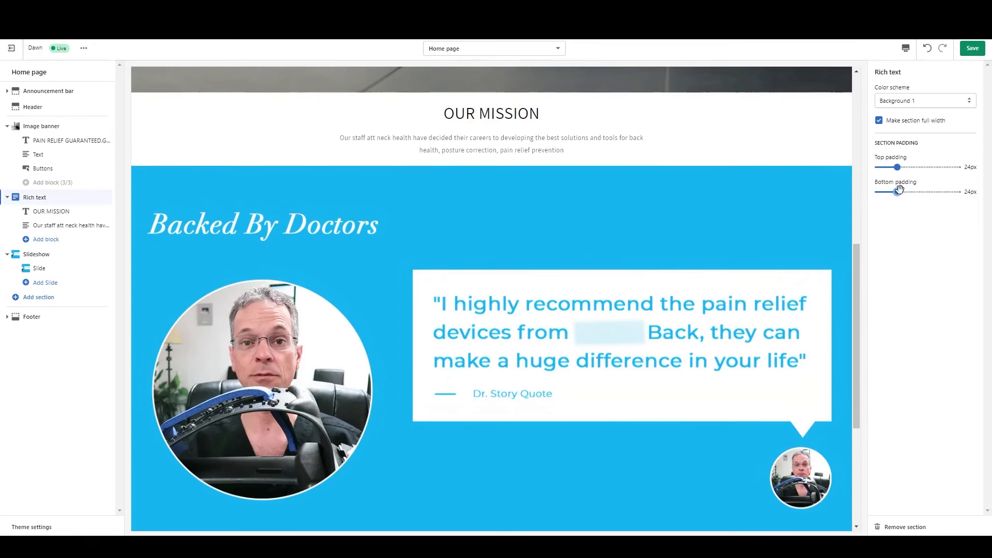
left_click_drag(900, 191, 897, 168)
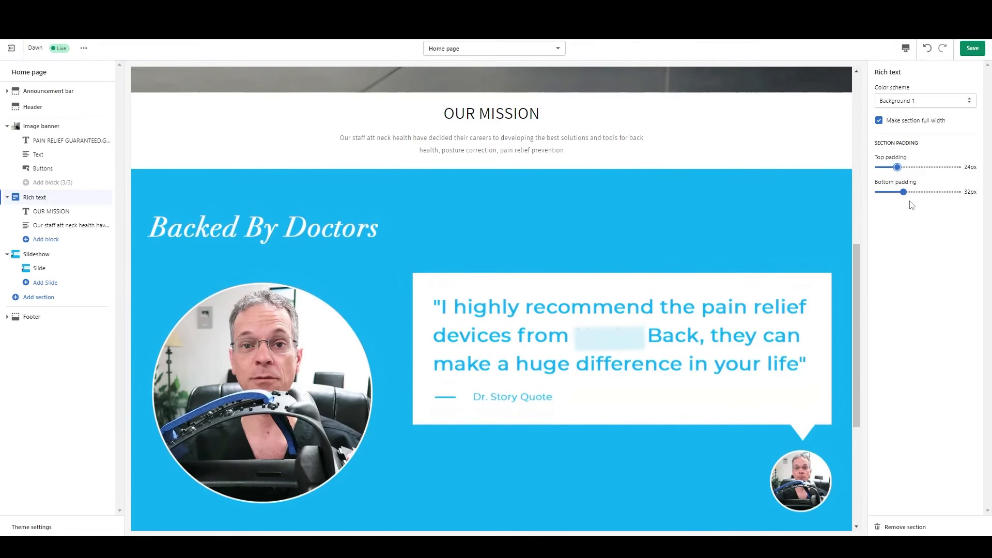
left_click_drag(904, 192, 906, 192)
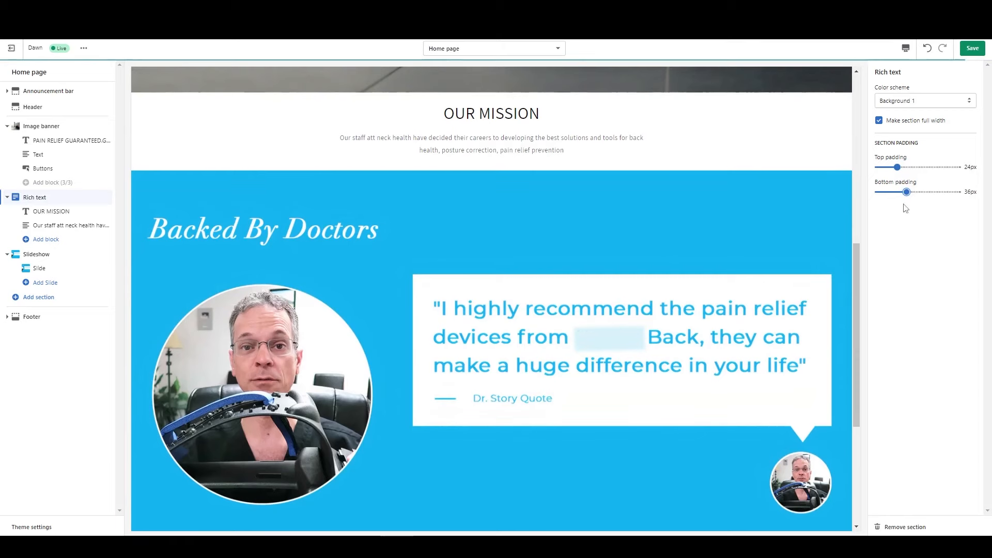
left_click_drag(849, 304, 854, 379)
left_click(973, 52)
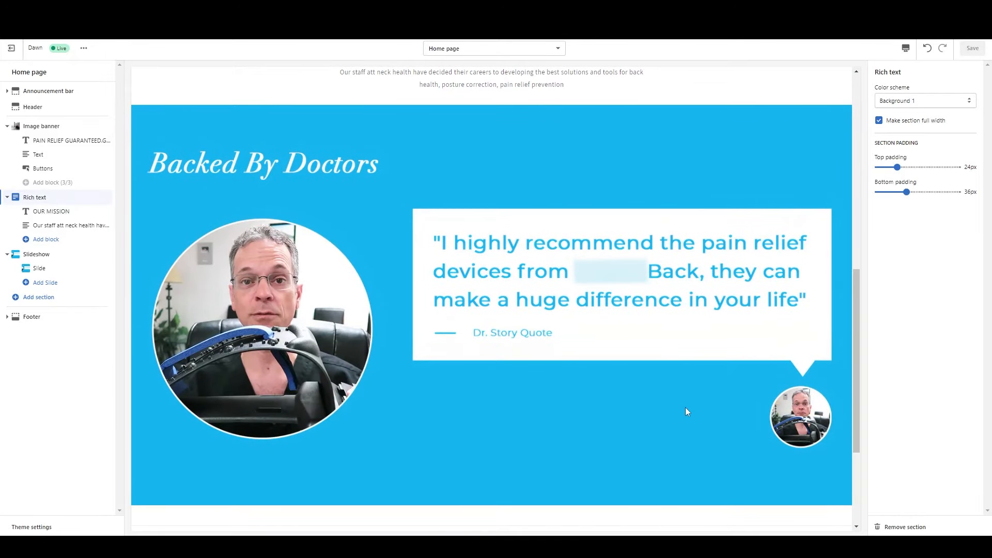
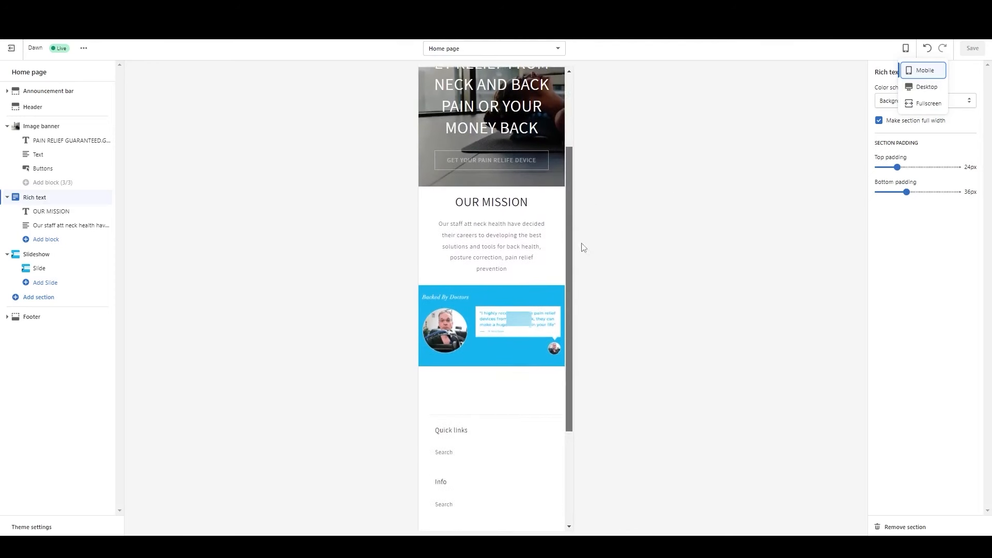
Step: Leave the theme editor and start adding a new product in the store's product list
left_click(8, 55)
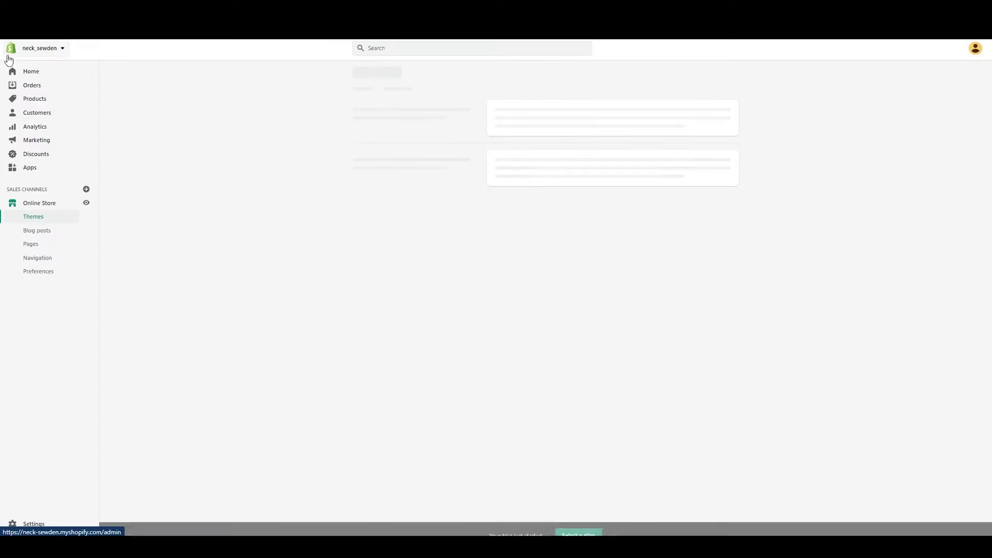
left_click(61, 102)
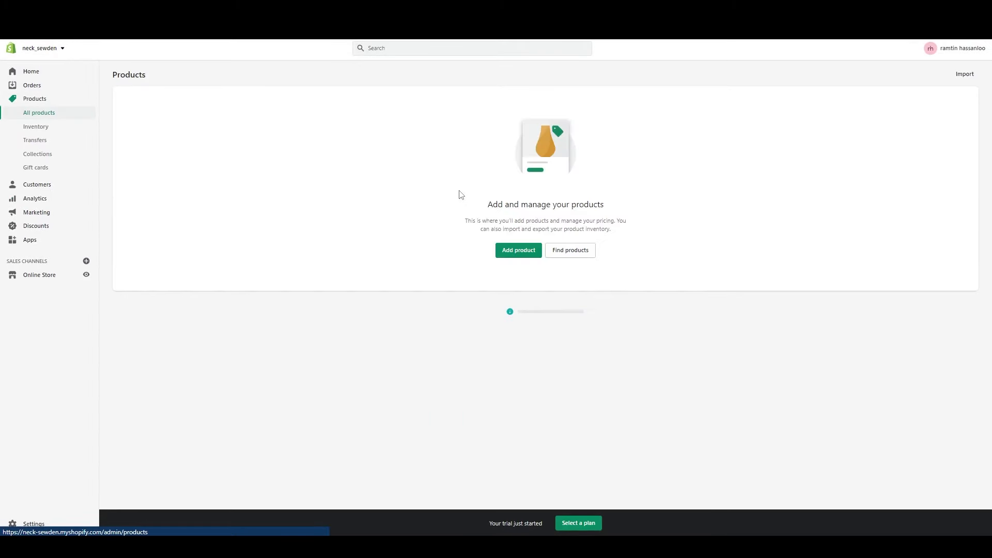
left_click(517, 251)
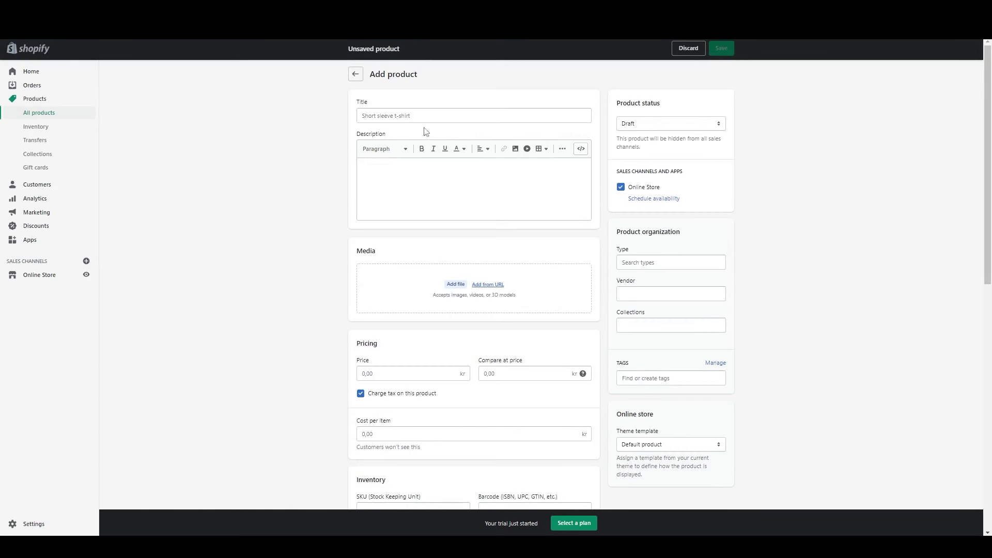
Step: Title the new product "Neck Health Premium Traction Device" and save it
left_click(429, 115)
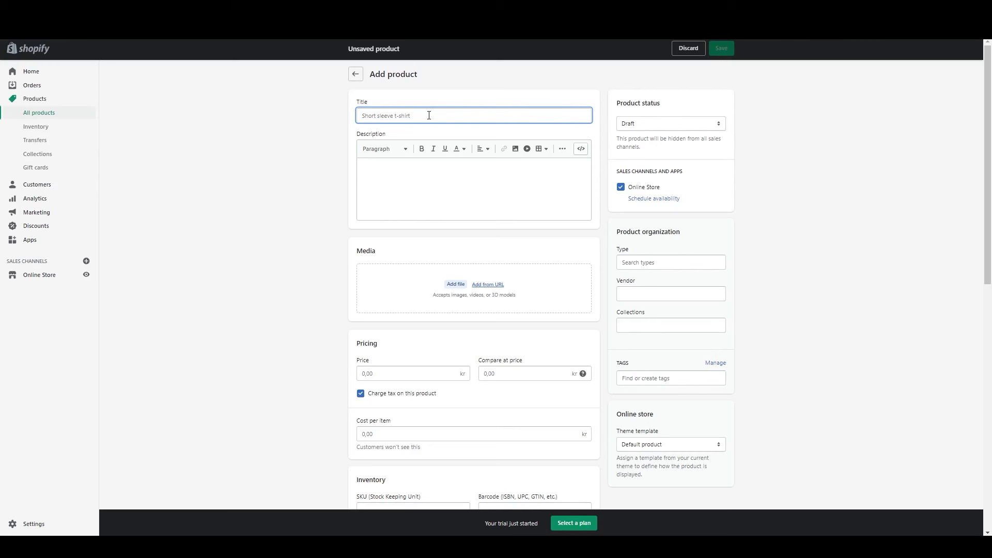
type("N")
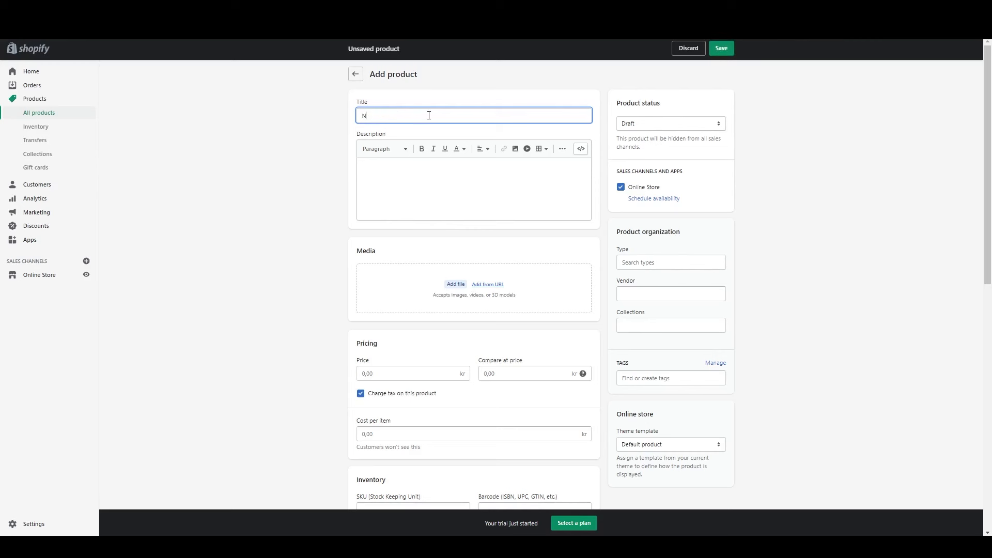
type("eck Health Premium Traction Device")
left_click_drag(363, 115, 393, 118)
left_click(403, 173)
left_click(722, 48)
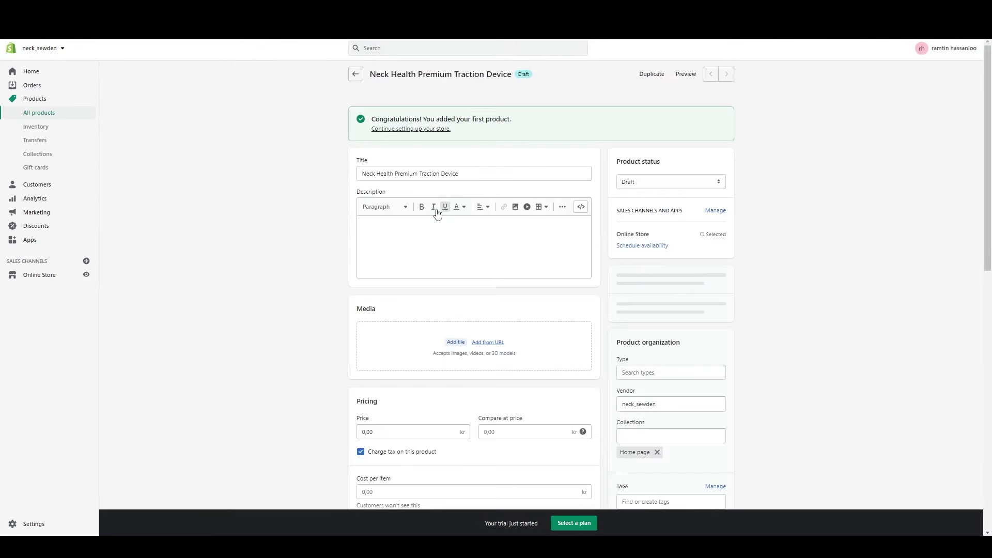
Step: Upload all pictures except the NECK HEALTH (1) and NECK HEALTH (2) logos as the product's media
left_click(394, 245)
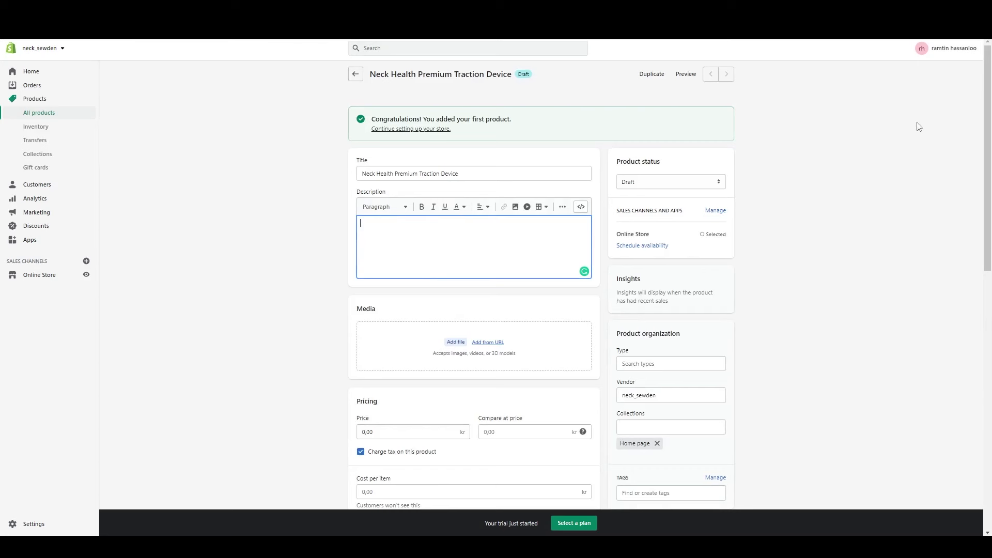
left_click_drag(987, 110, 985, 150)
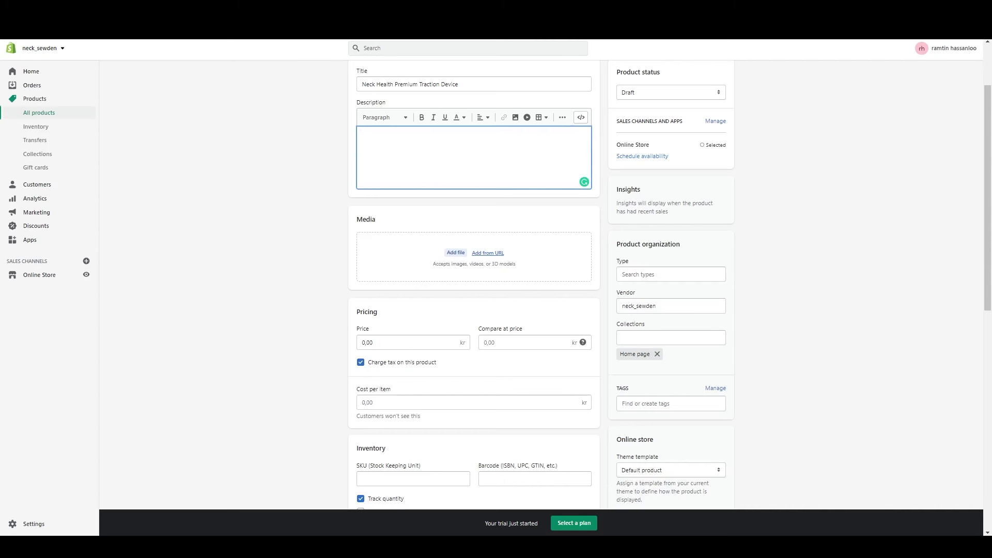
left_click(552, 265)
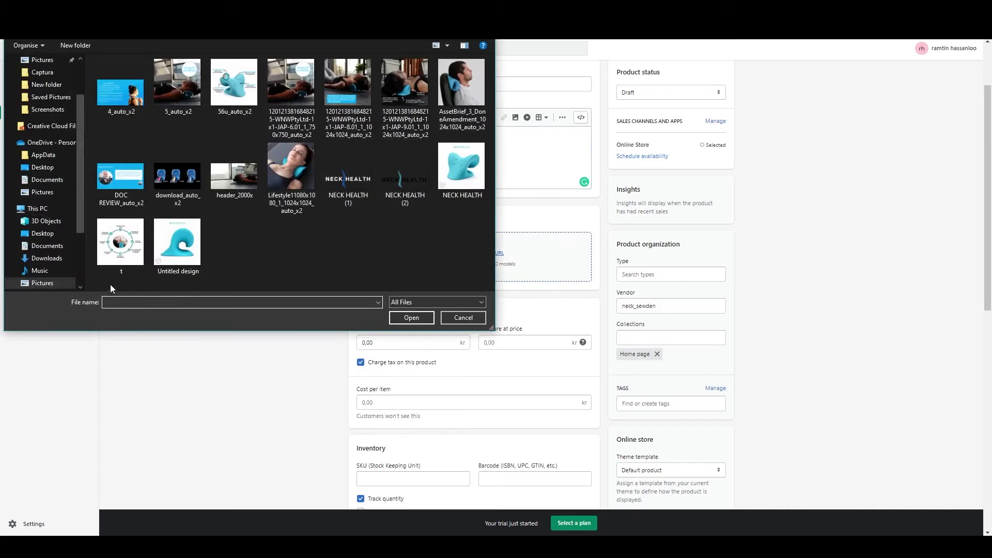
mouse_move(89, 92)
left_mouse_down()
mouse_move(318, 141)
mouse_move(486, 277)
left_mouse_up()
left_click(361, 202)
left_click(402, 181)
left_click_drag(104, 283, 488, 122)
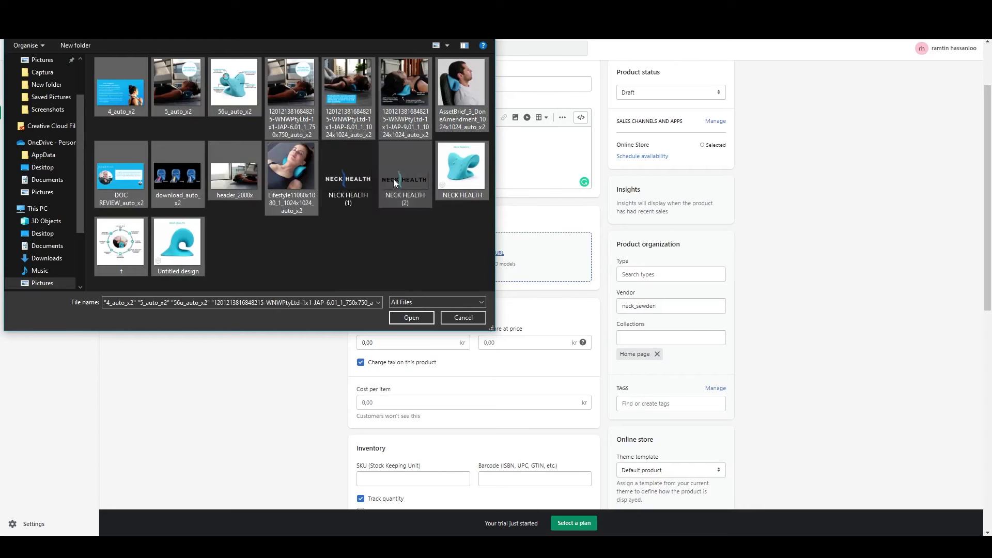
left_click(412, 319)
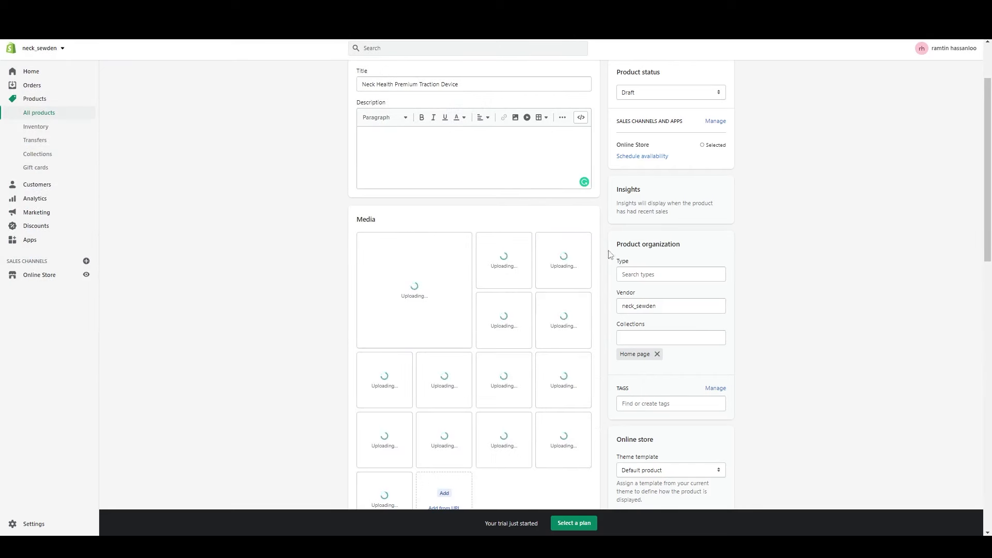
Step: Set the product's price to 49.99 kr and its compare-at price to 92.99 kr, and save the product
left_click_drag(988, 113, 964, 246)
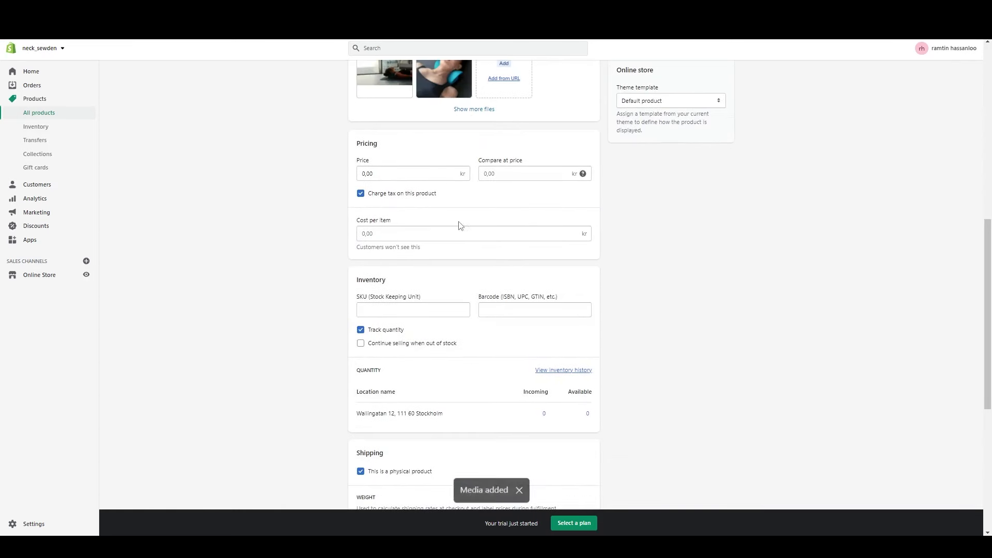
left_click(420, 175)
key("ctrl+a")
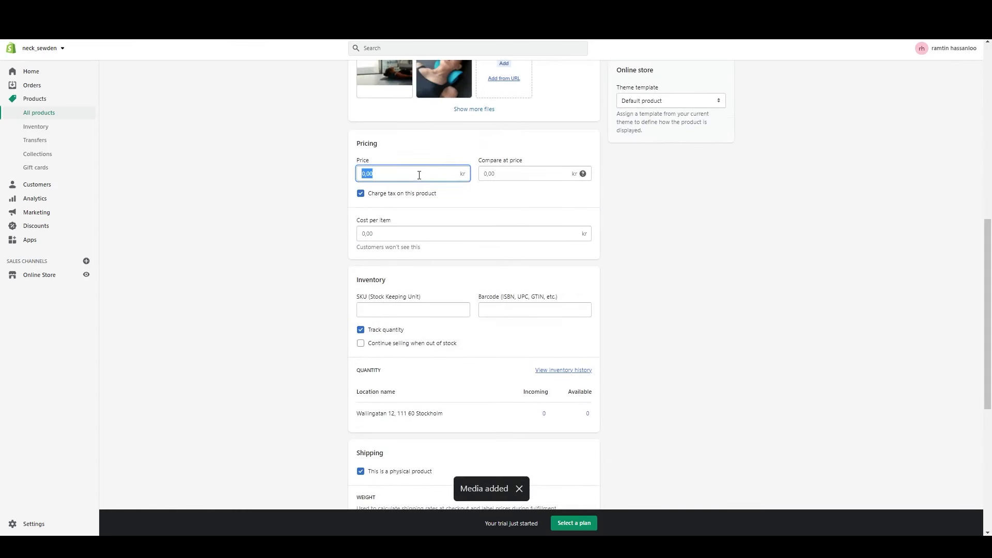
key("BackSpace")
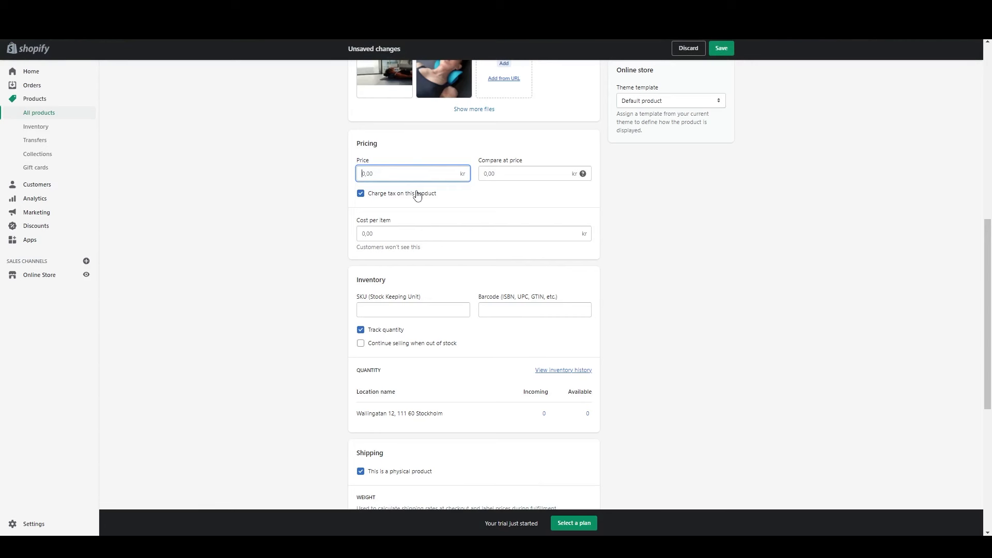
type("49.99")
left_click(524, 173)
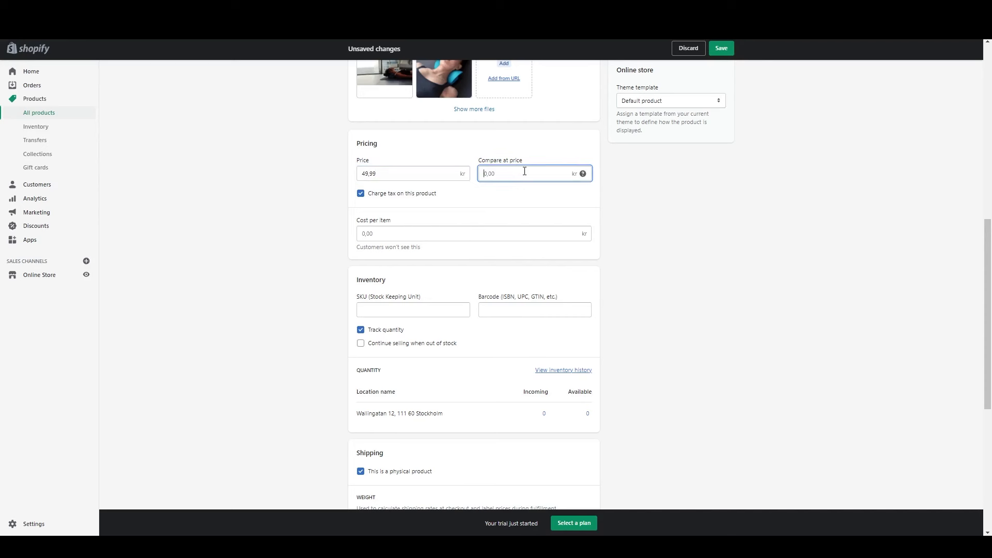
type("92.99")
left_click(721, 49)
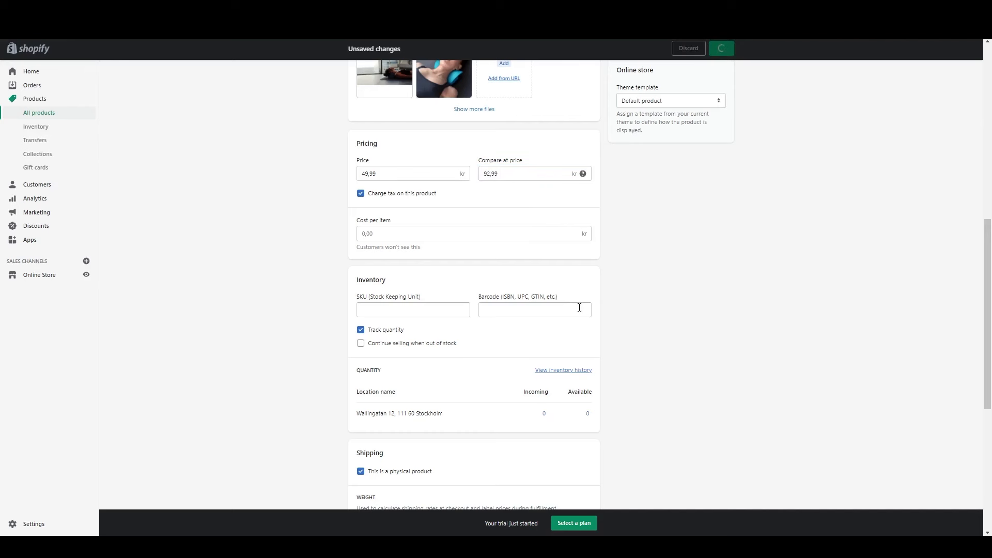
left_click_drag(987, 213, 949, 226)
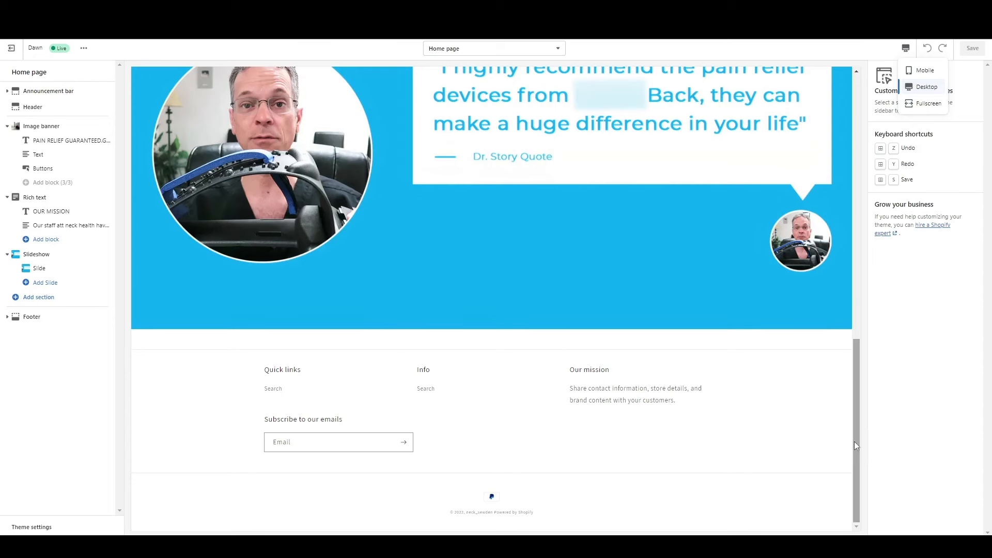
Step: Try to add a Featured product section below the home page's Slideshow and choose its product
left_click_drag(856, 440, 875, 458)
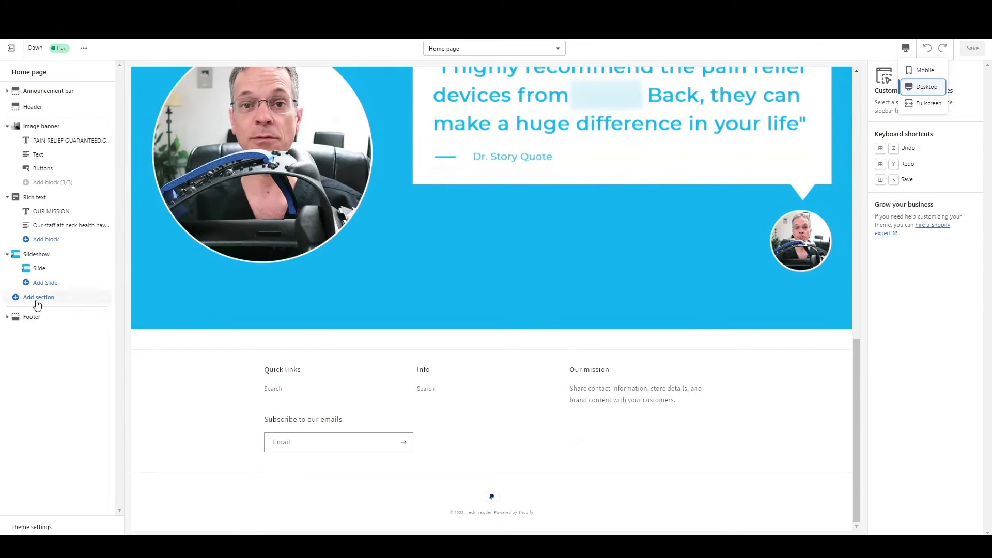
left_click(67, 298)
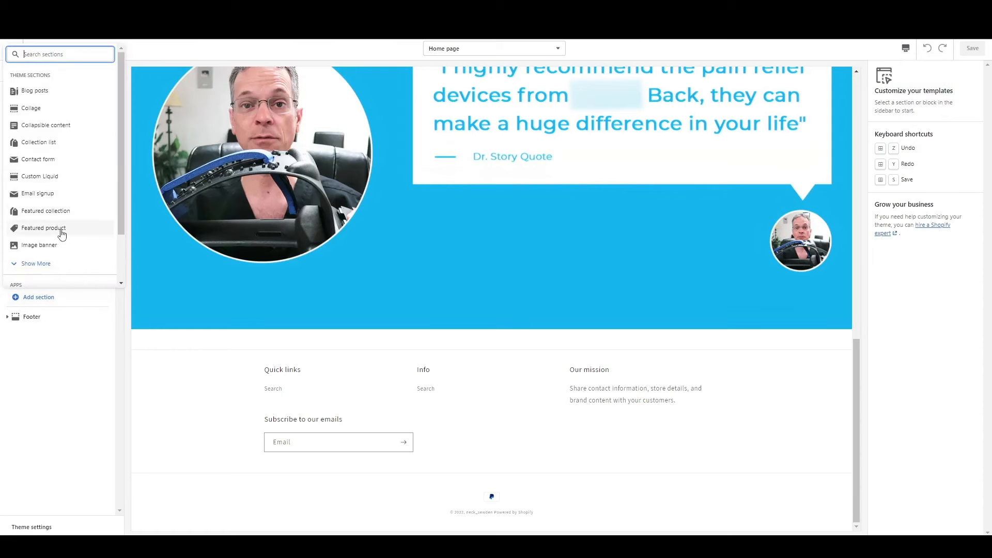
left_click(62, 234)
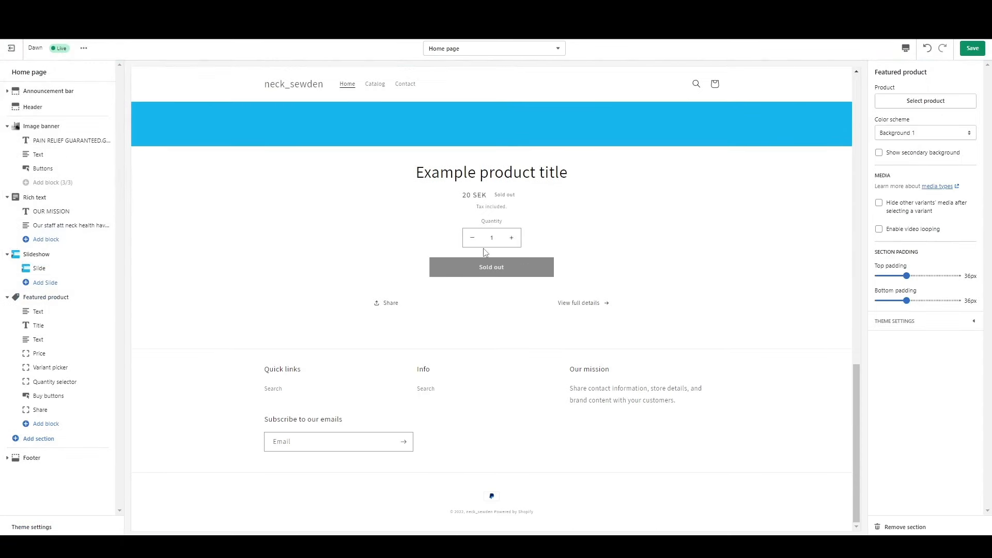
left_click_drag(854, 426, 862, 366)
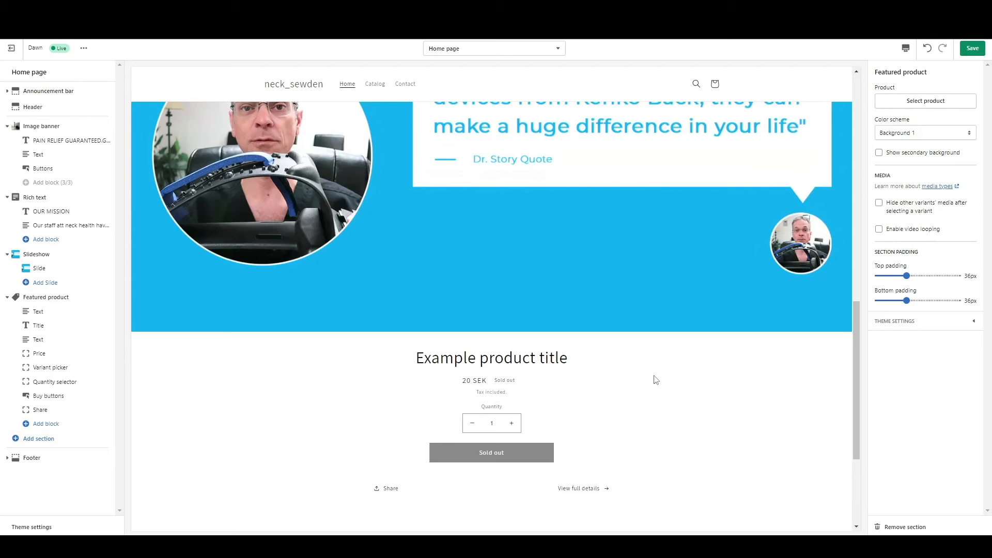
left_click(902, 102)
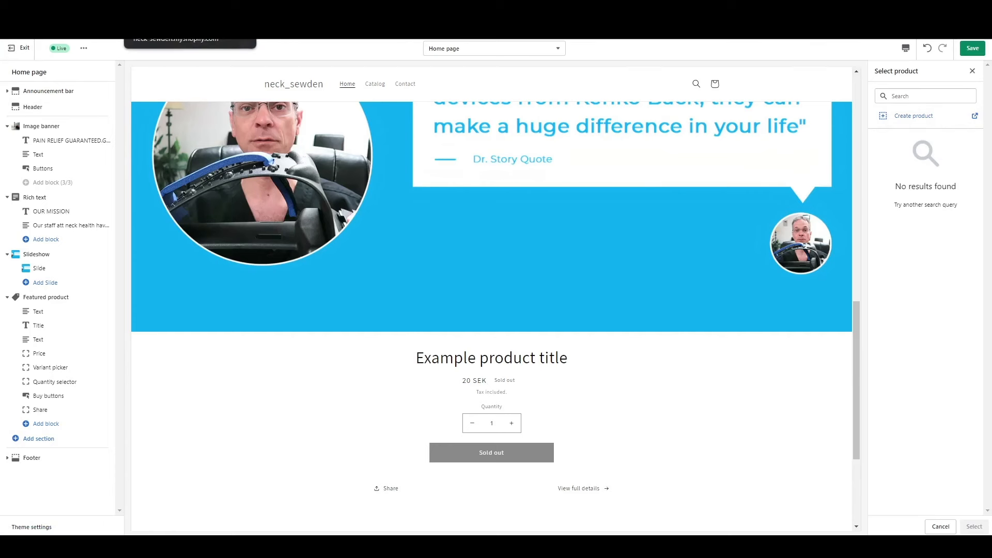
Step: In the store admin's product list, open the Neck Health Premium Traction Device, set its status to Active and save
left_click(181, 9)
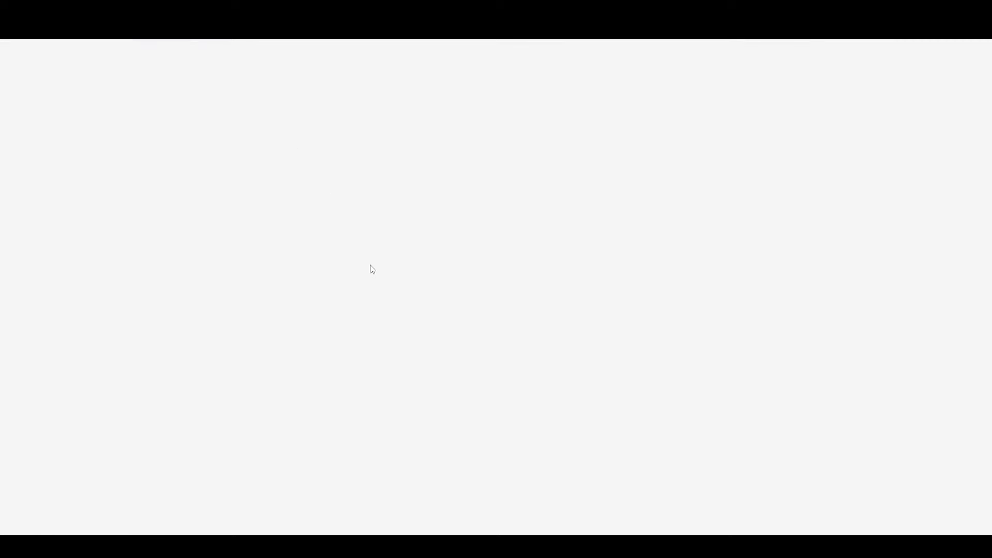
left_click(51, 103)
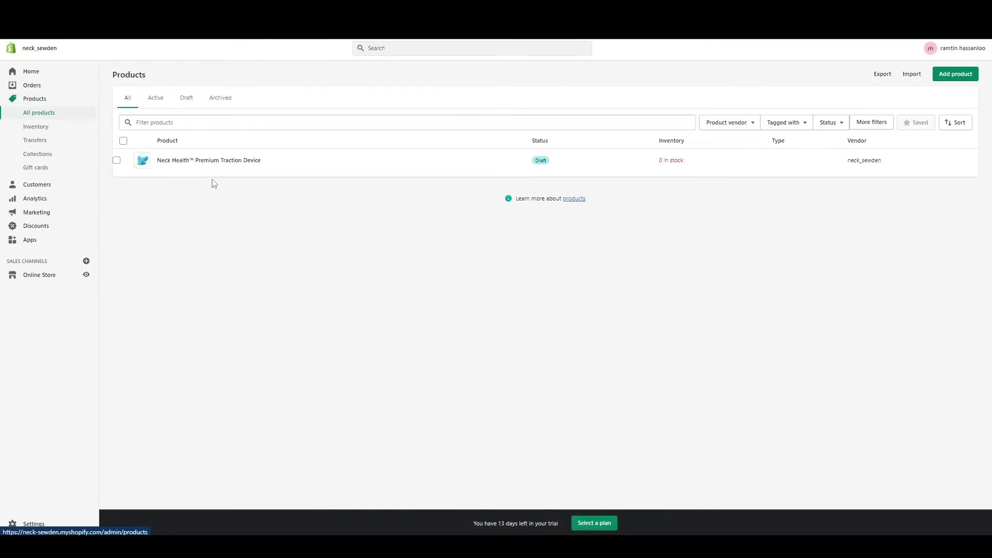
left_click(206, 160)
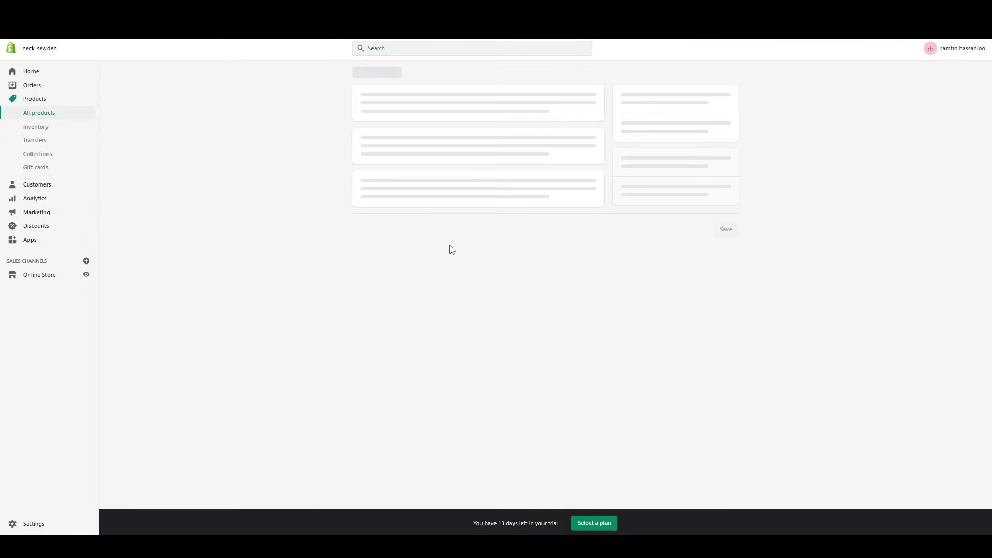
left_click(649, 141)
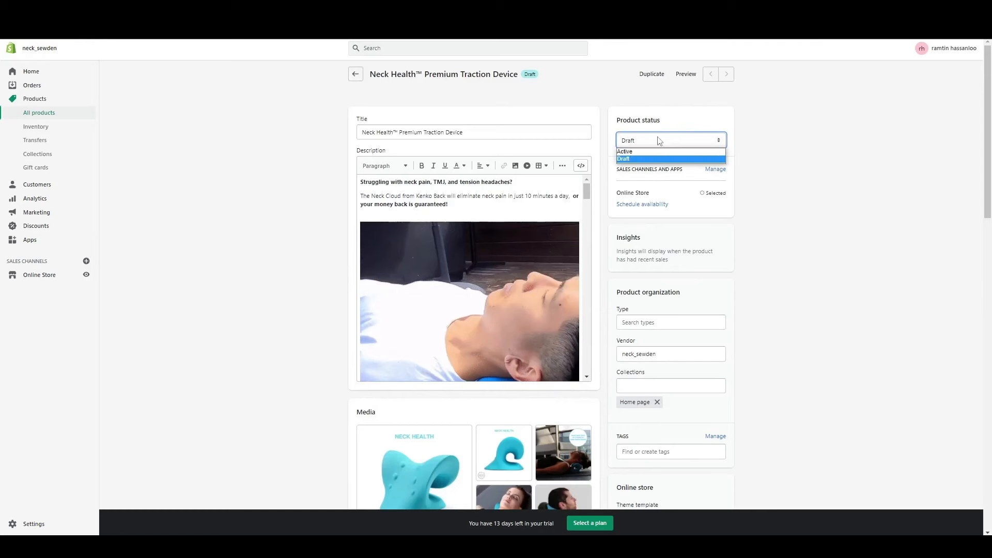
left_click(643, 152)
left_click(722, 49)
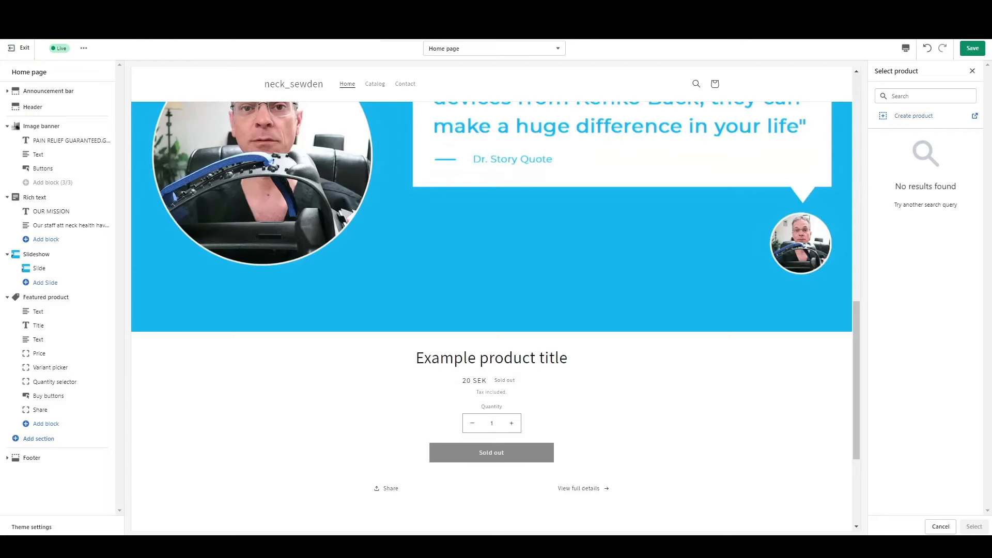
Step: Reload the theme editor and add a Featured product section below the Slideshow showing the Neck Health Premium Traction Device
left_click(545, 84)
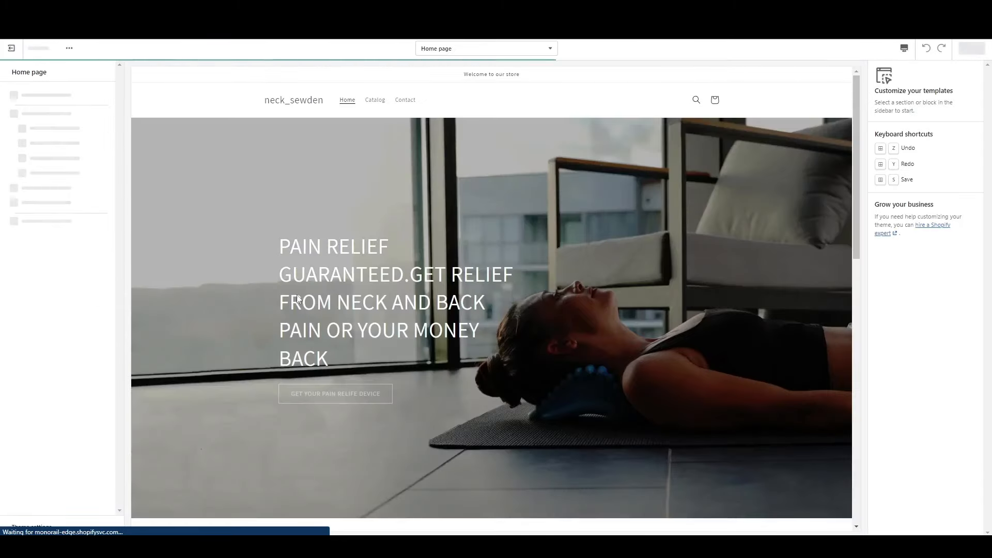
left_click(64, 297)
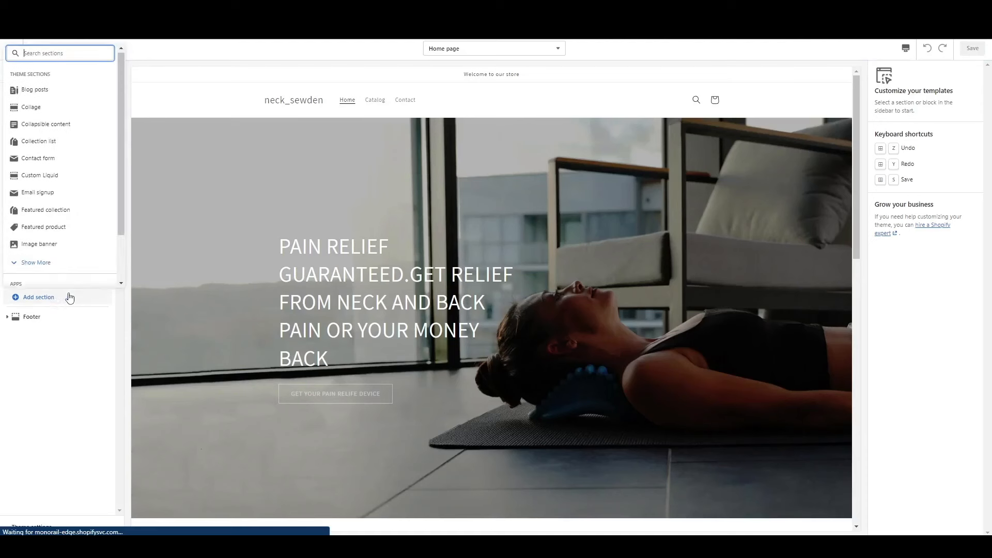
left_click(65, 230)
left_click(902, 99)
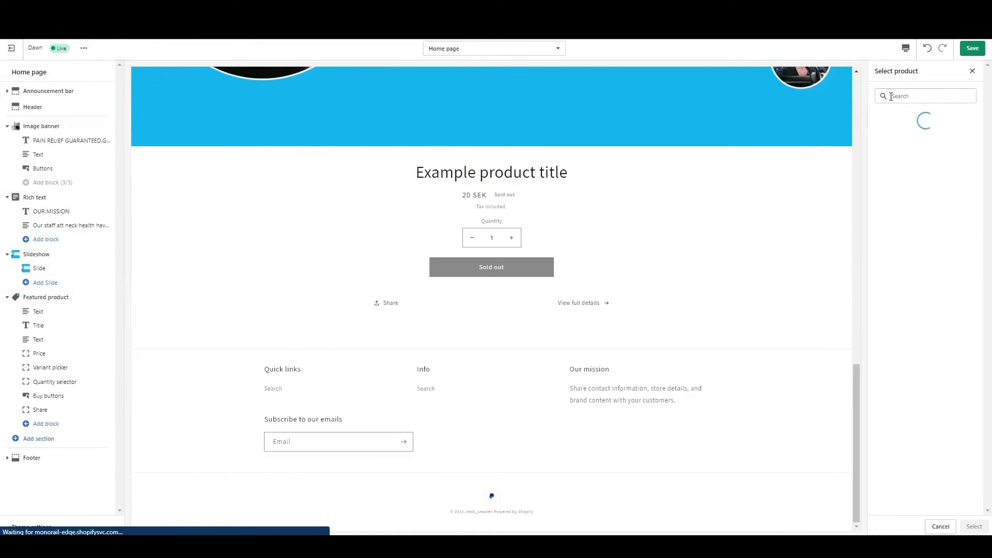
left_click(895, 141)
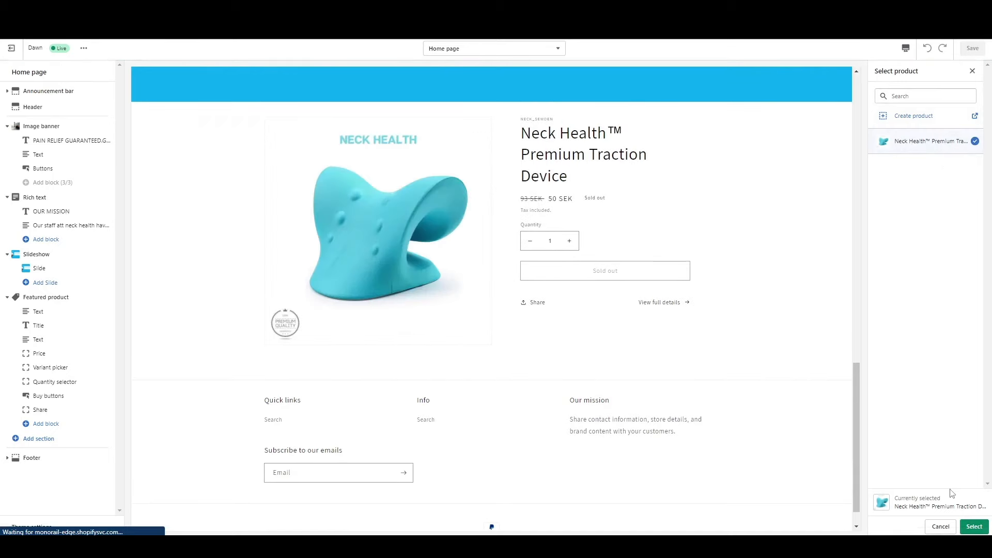
left_click(974, 526)
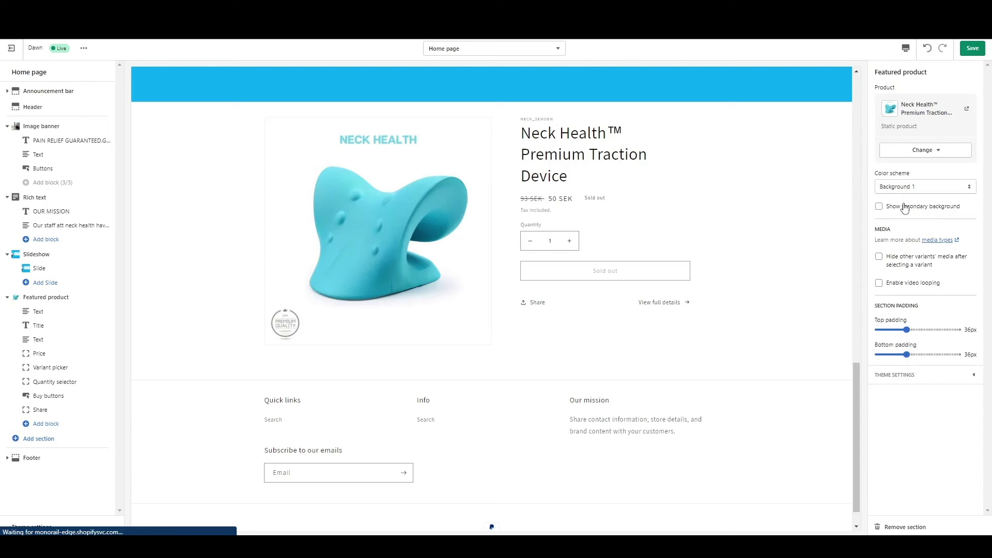
Step: Remove both Text blocks, above and below the Title block, from the Featured product section
left_click_drag(858, 400, 813, 390)
left_click(59, 312)
left_click(58, 326)
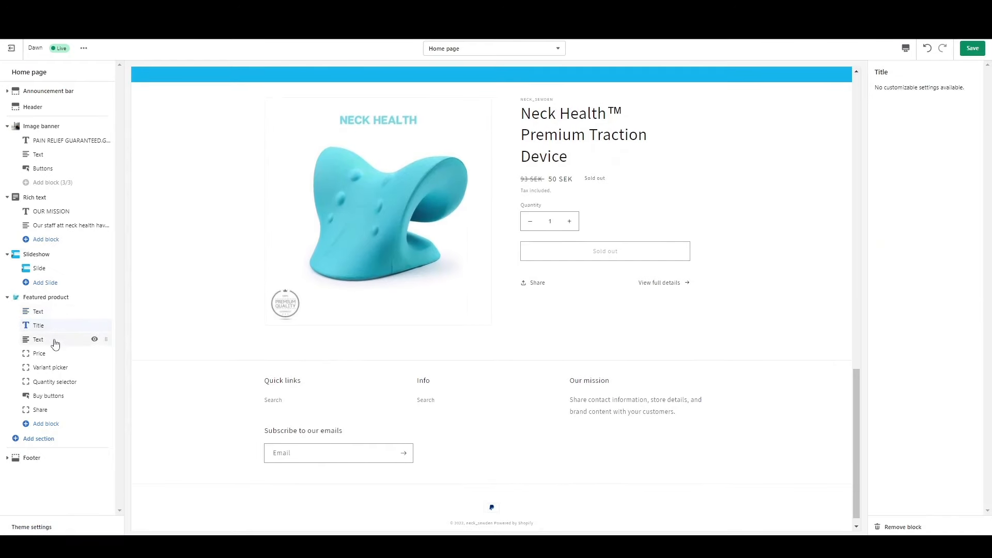
left_click(54, 343)
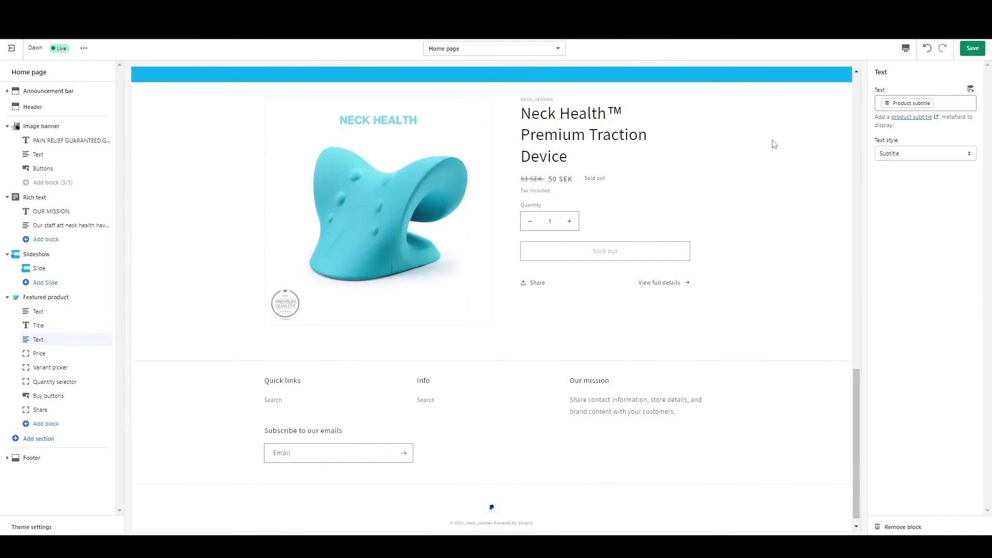
left_click(96, 340)
left_click_drag(857, 407, 857, 367)
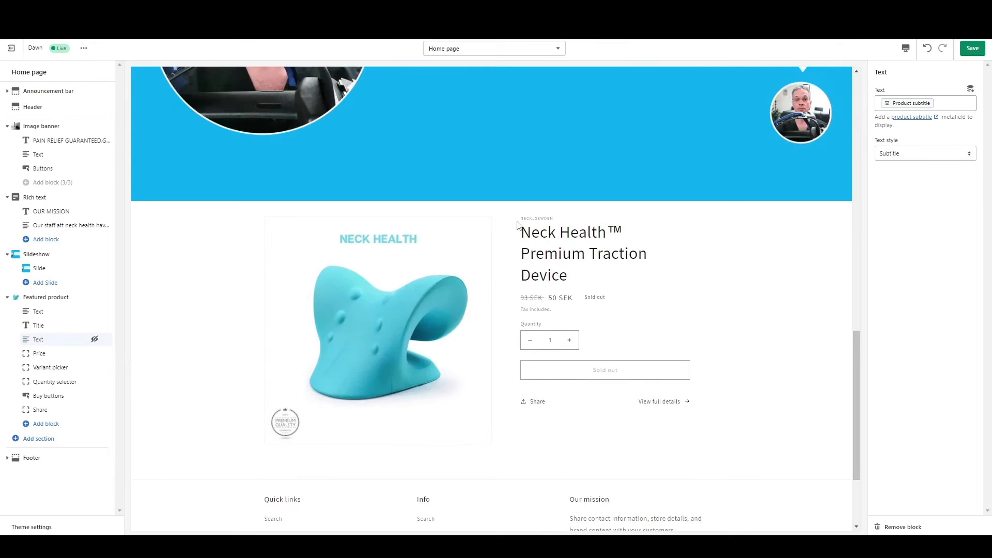
left_click(95, 312)
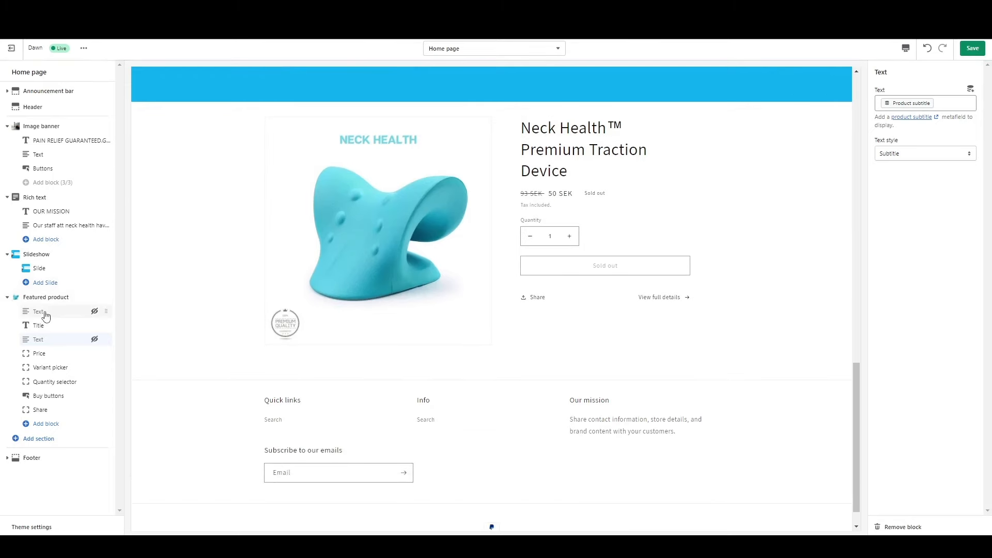
left_click(902, 527)
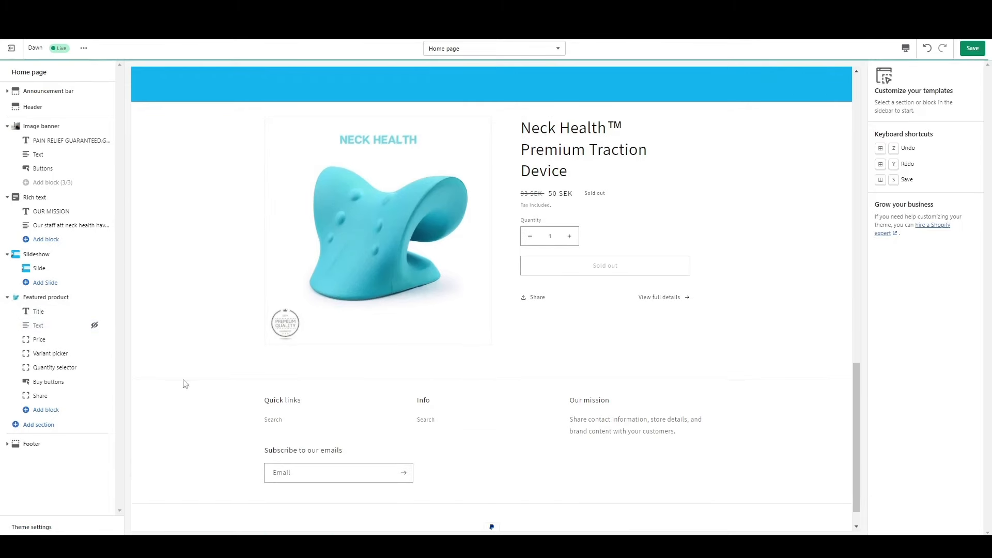
left_click(57, 326)
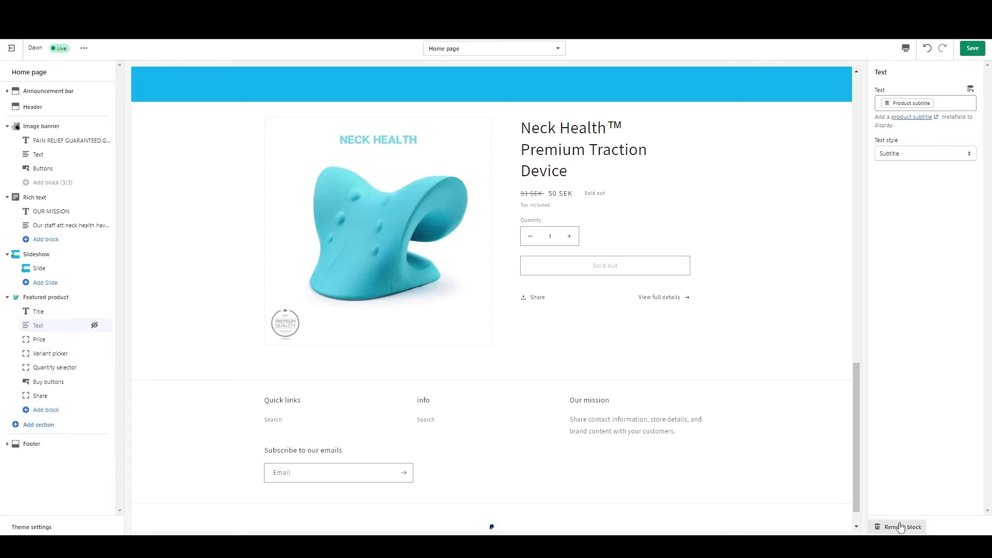
left_click(901, 527)
Step: Remove the Featured product section's Quantity selector block and turn off dynamic checkout buttons for its Buy buttons block
left_click(33, 325)
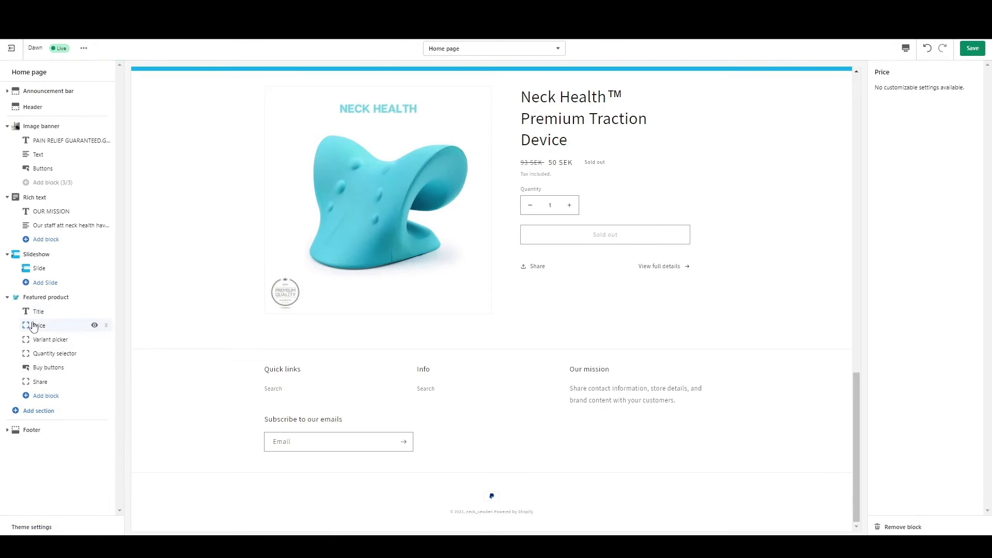
left_click(50, 341)
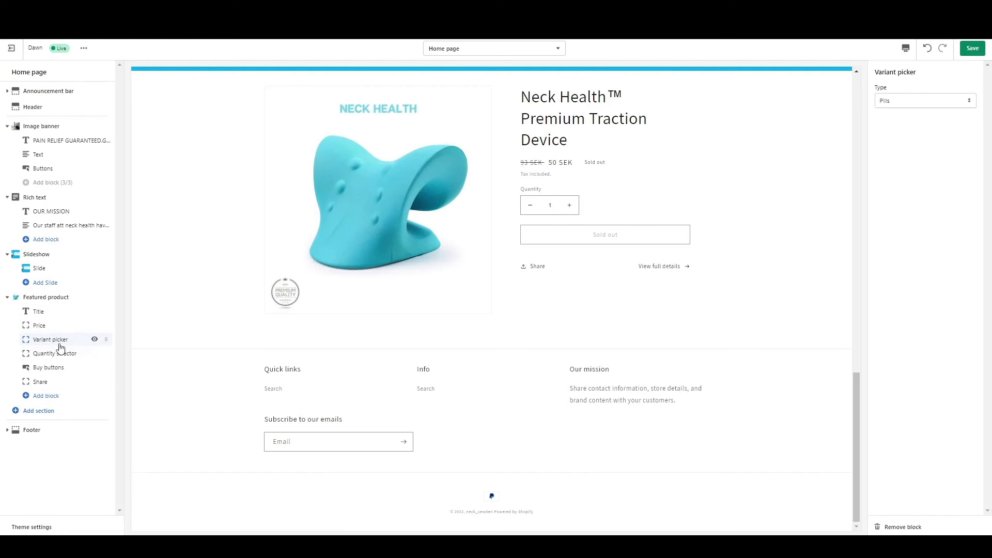
left_click(55, 356)
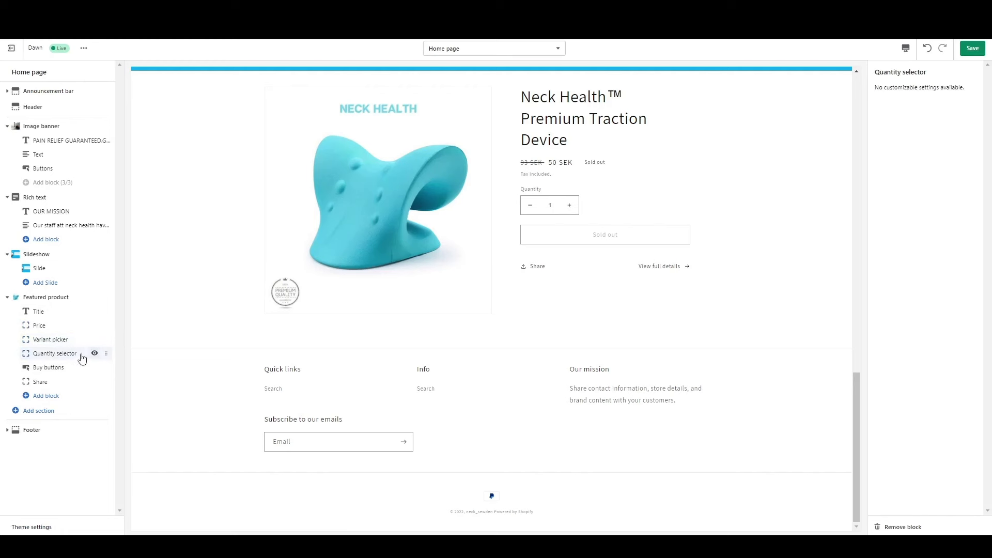
left_click(887, 529)
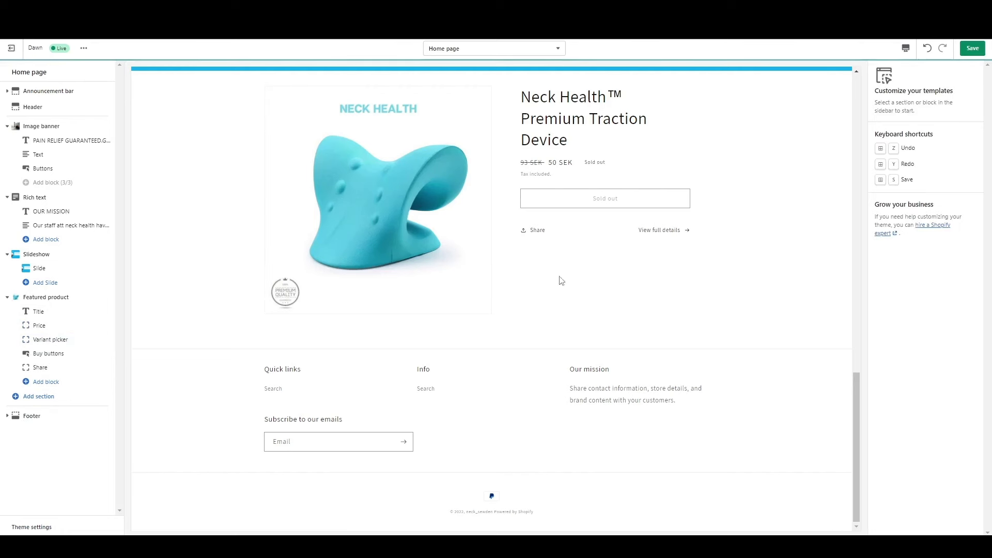
left_click(56, 359)
left_click(879, 90)
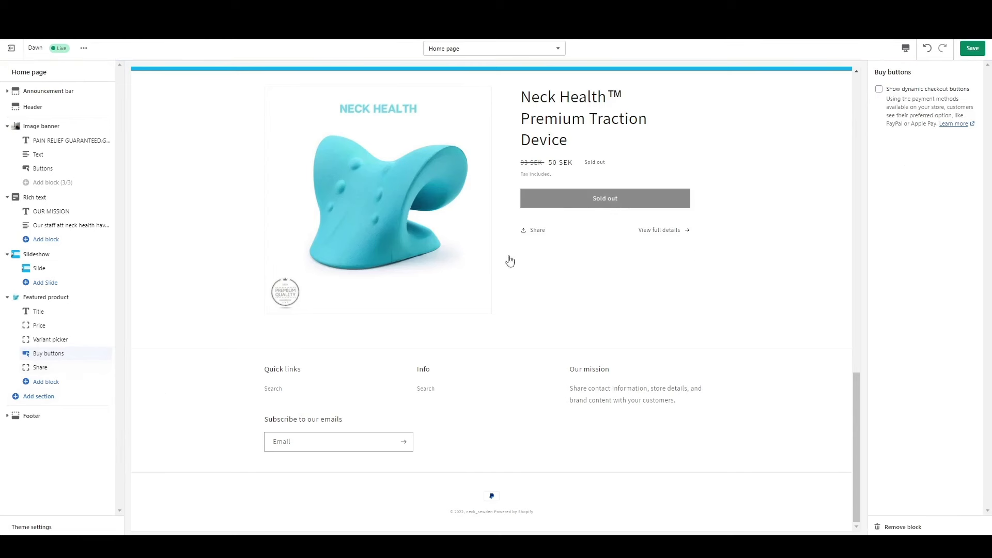
Step: Remove the Share block from the Featured product section and save the home page
left_click(39, 368)
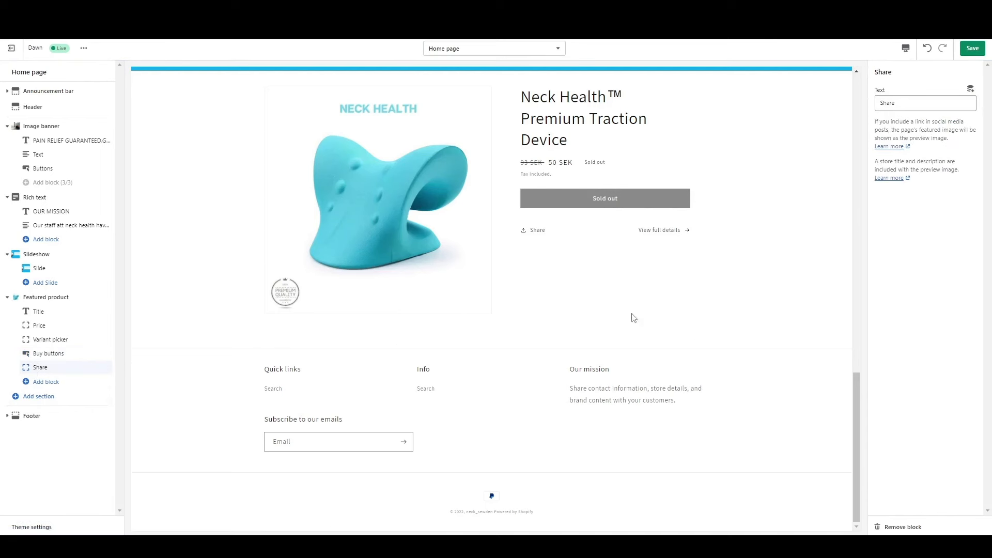
left_click(898, 527)
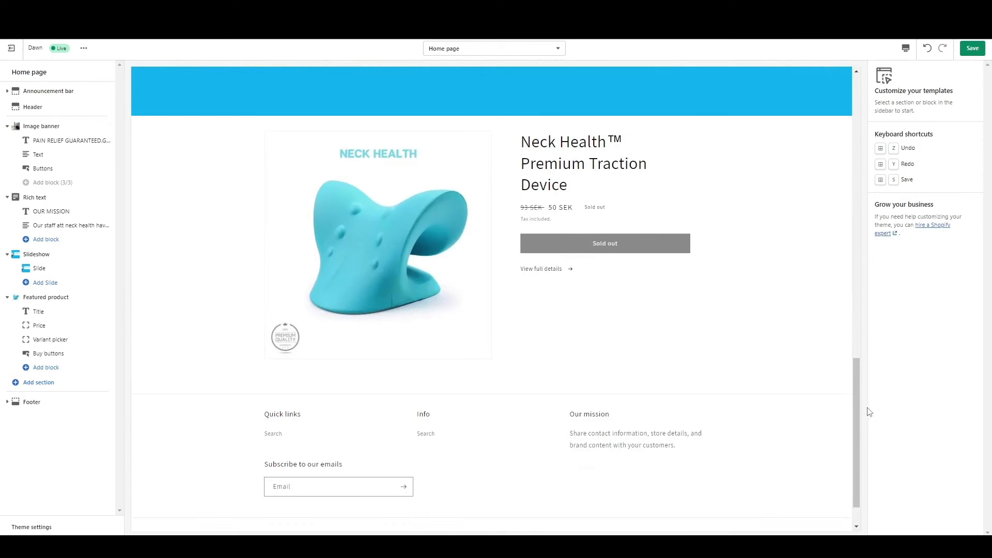
left_click(965, 50)
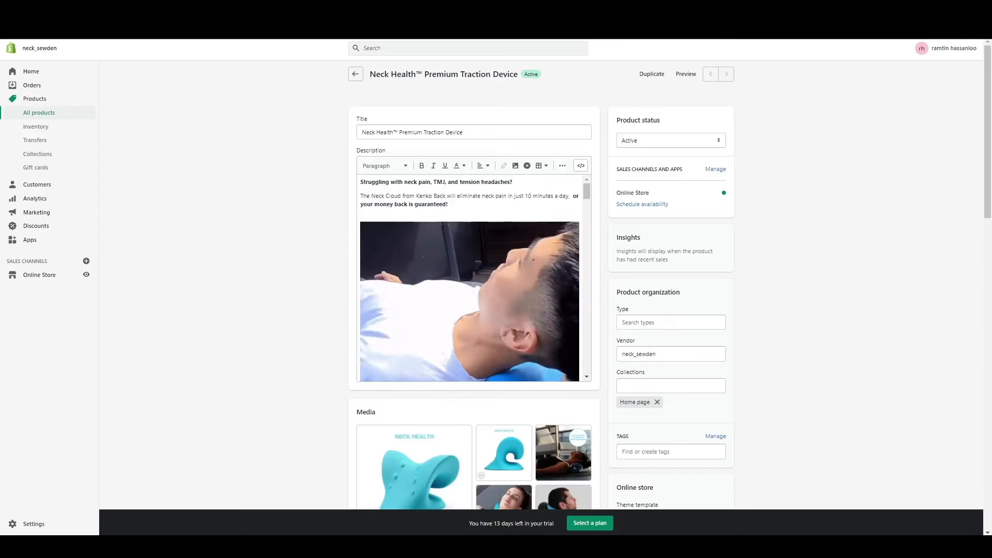
Step: Turn off quantity tracking for the Neck Health Premium Traction Device and save the product
scroll(425, 290, "down", 8)
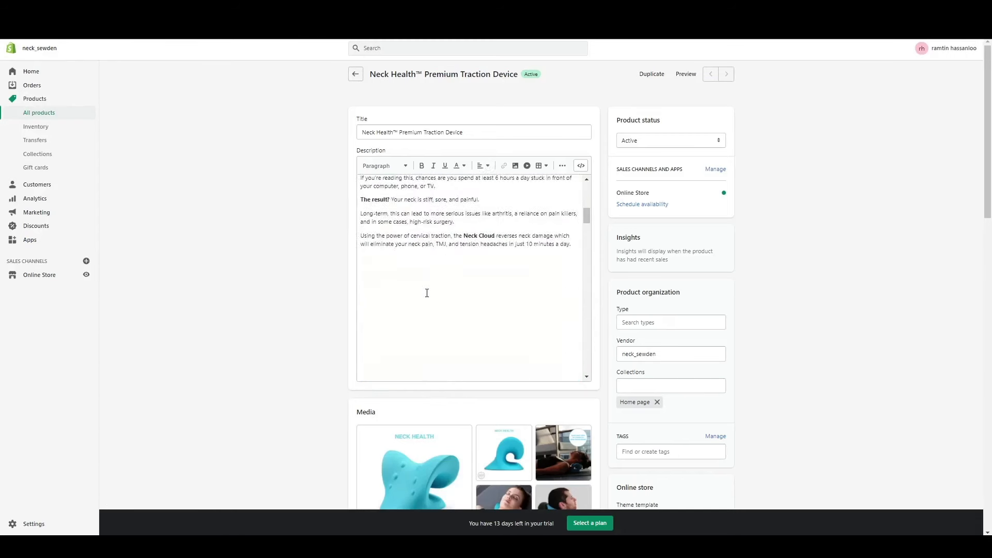
scroll(460, 258, "down", 10)
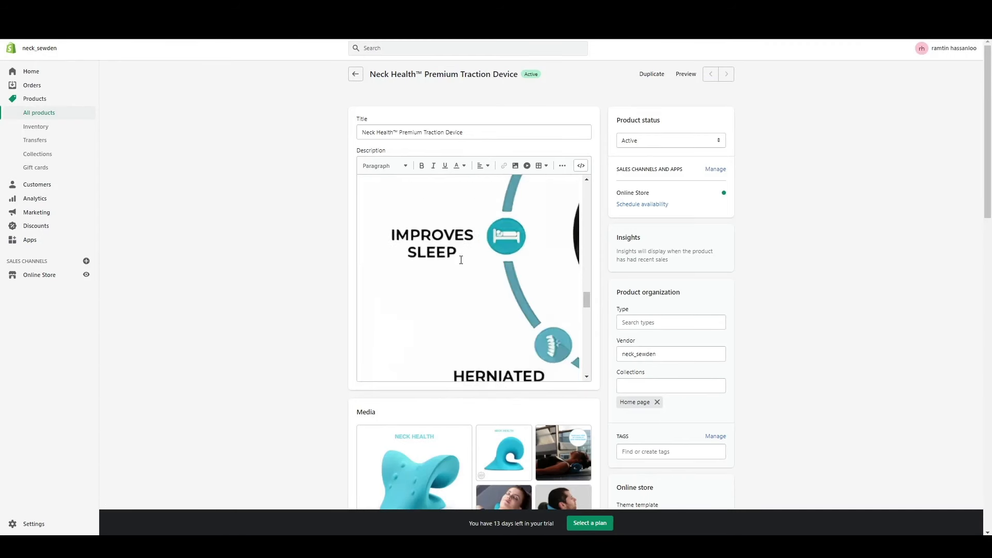
scroll(464, 257, "down", 5)
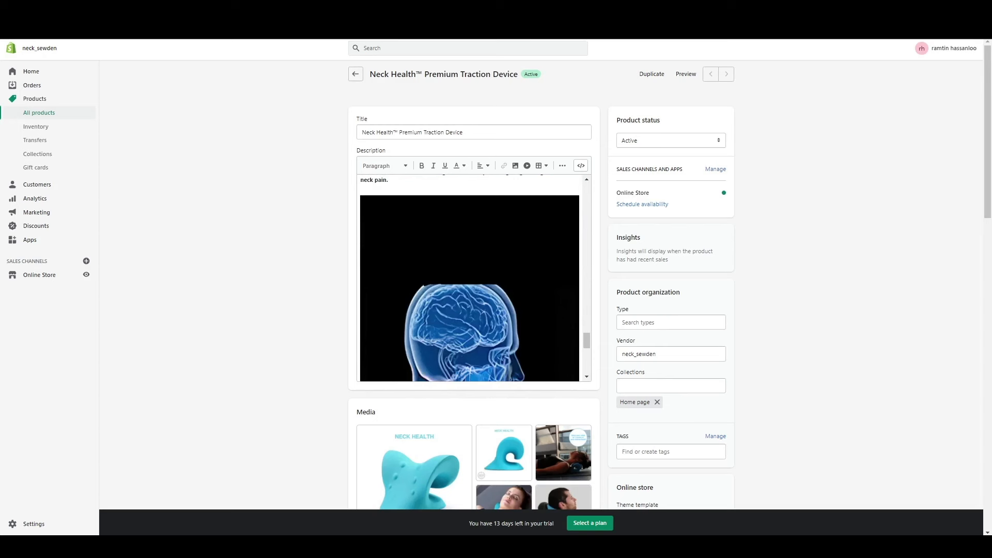
scroll(512, 267, "down", 2)
scroll(505, 271, "down", 3)
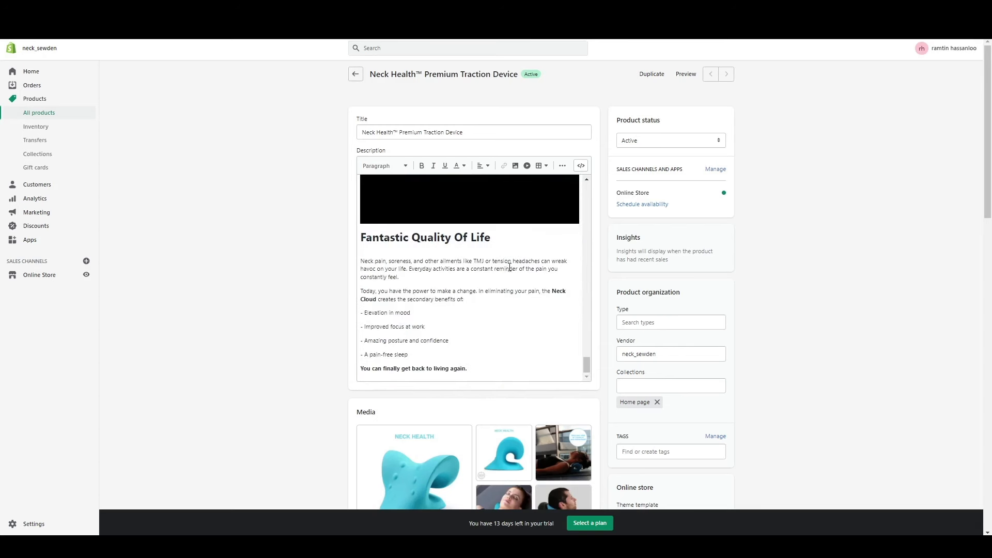
left_click_drag(989, 106, 981, 334)
left_click(385, 230)
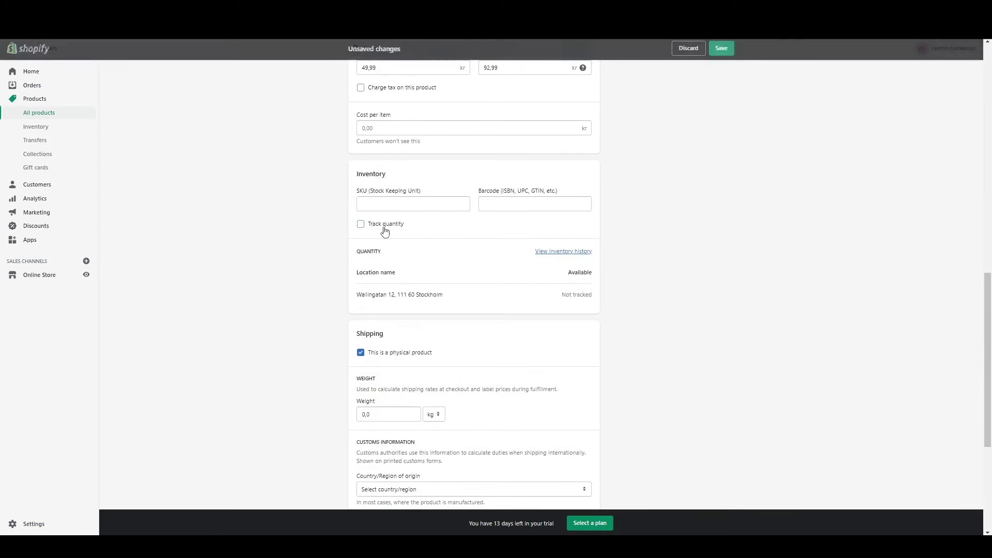
left_click(722, 49)
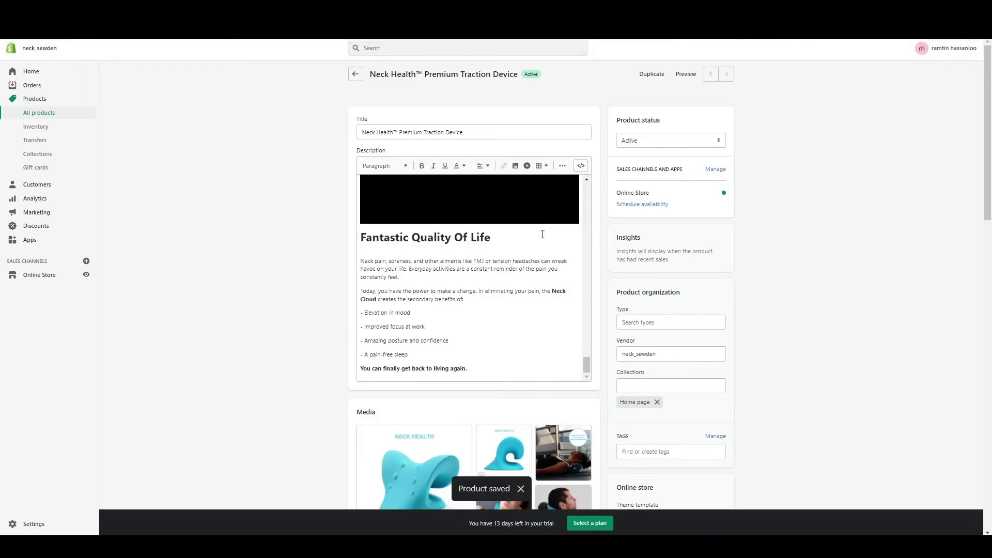
Step: Enable options for the product and name the first option "Pick Your Bundle"
left_click_drag(983, 110, 971, 281)
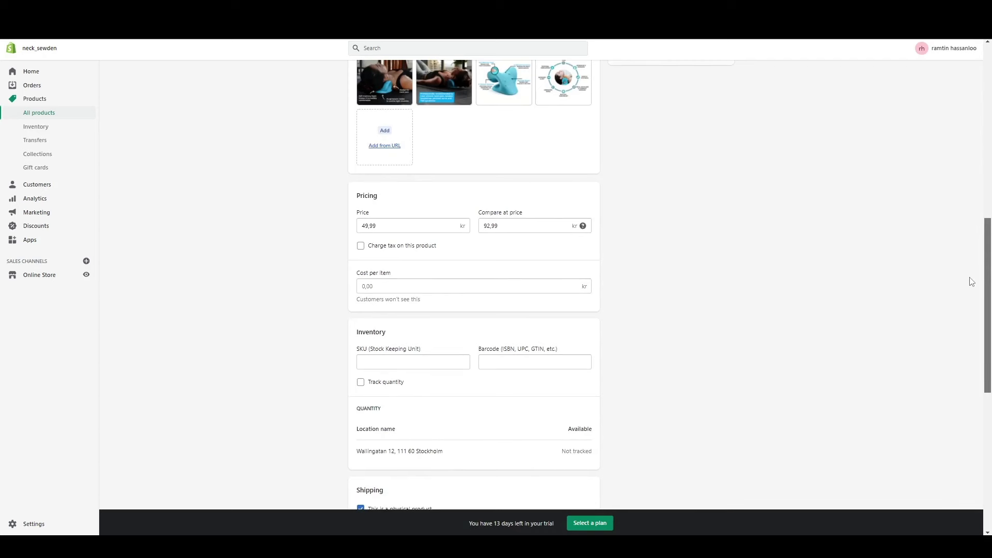
left_click_drag(971, 282, 963, 372)
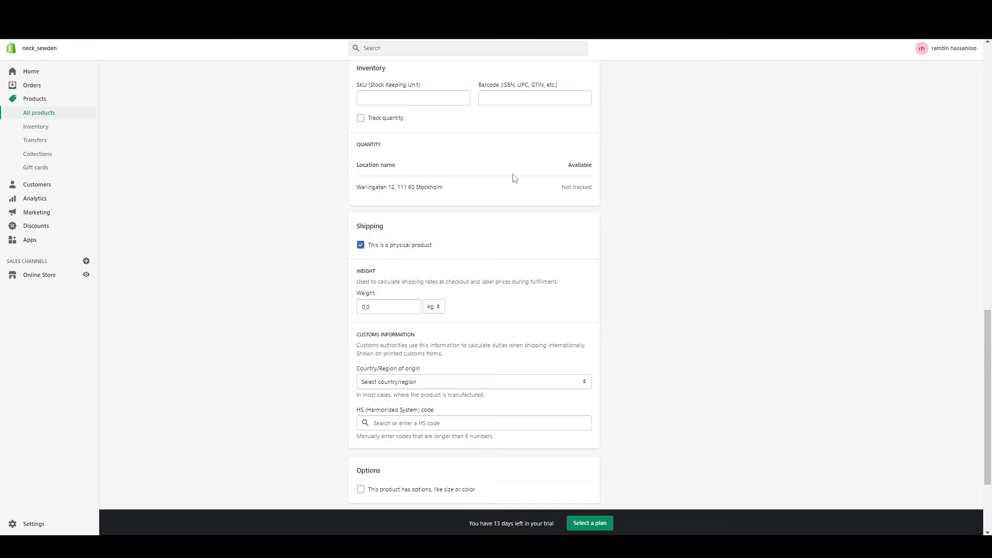
left_click_drag(989, 347, 989, 415)
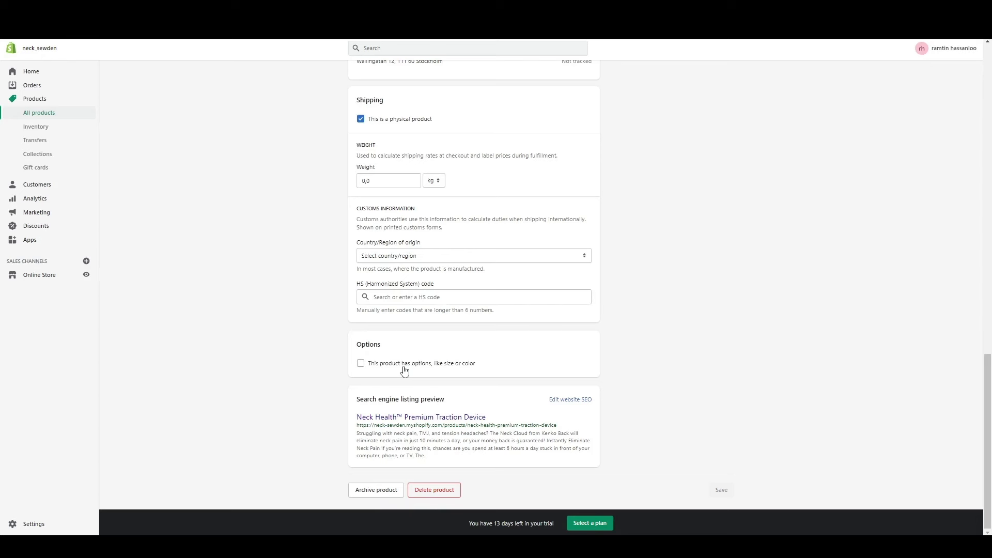
left_click(360, 363)
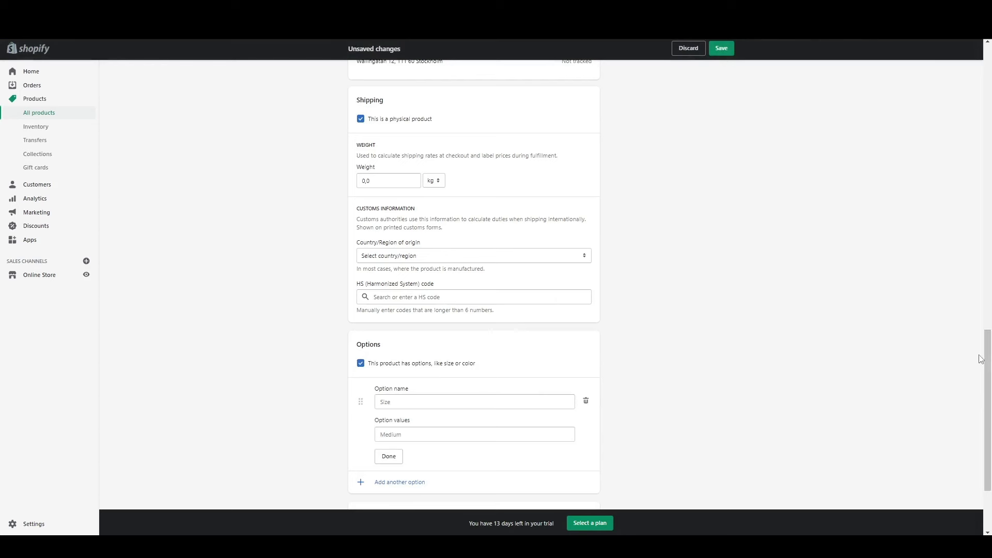
scroll(980, 359, "down", 2)
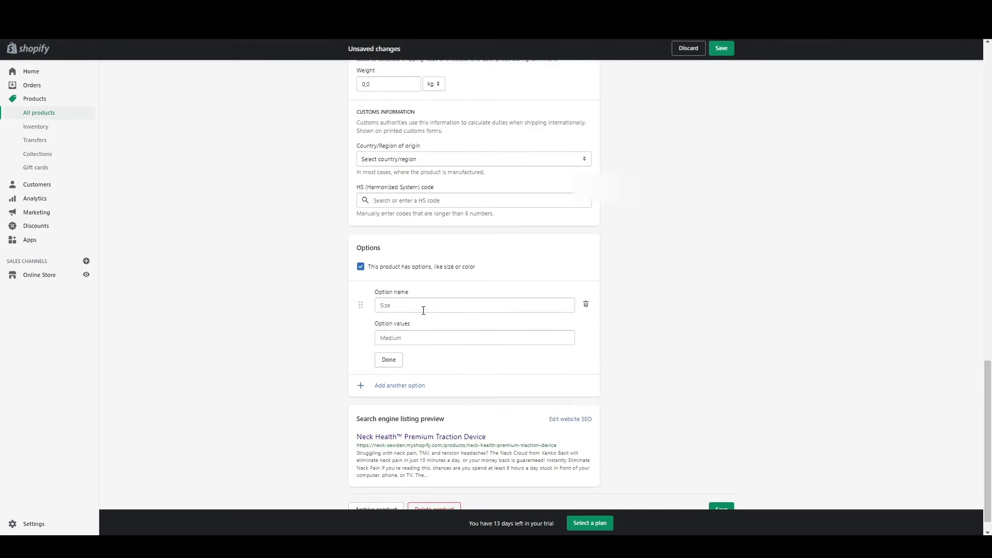
left_click(423, 309)
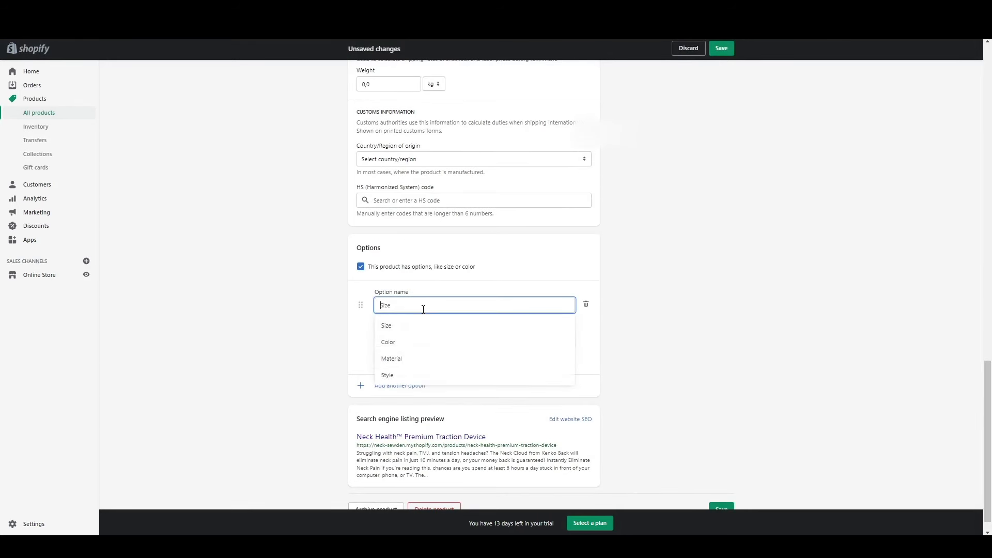
type("Pick Your Bundel")
key("BackSpace")
key("BackSpace")
left_click(723, 278)
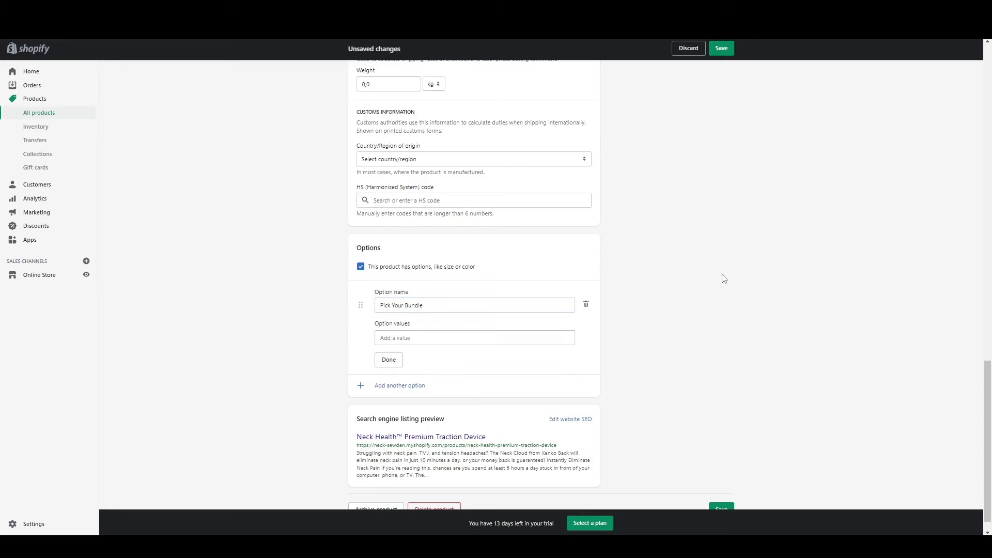
Step: Add the option values "GET 1 - $ 49.99 USD" and "GET 2 (30% OFF) - $ 72.99 USD" to Pick Your Bundle
left_click(441, 341)
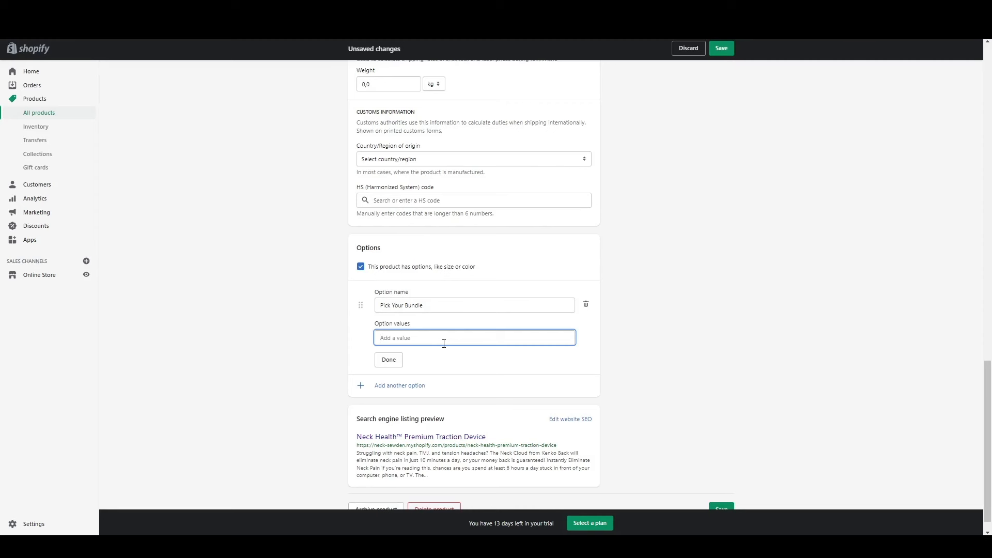
type("GET 1")
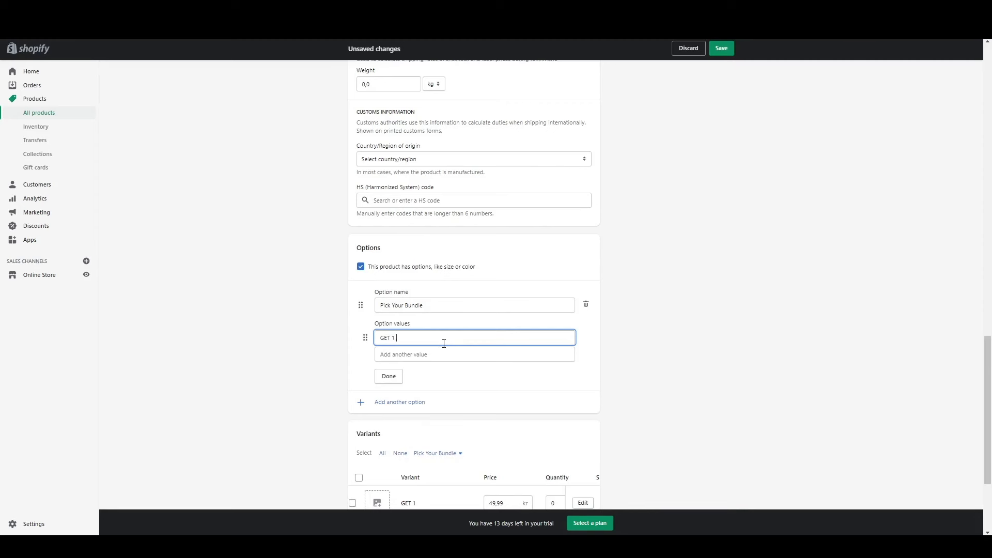
type(" - 49.99")
type(" USD")
type("$")
key("BackSpace")
left_click(415, 357)
type("GET")
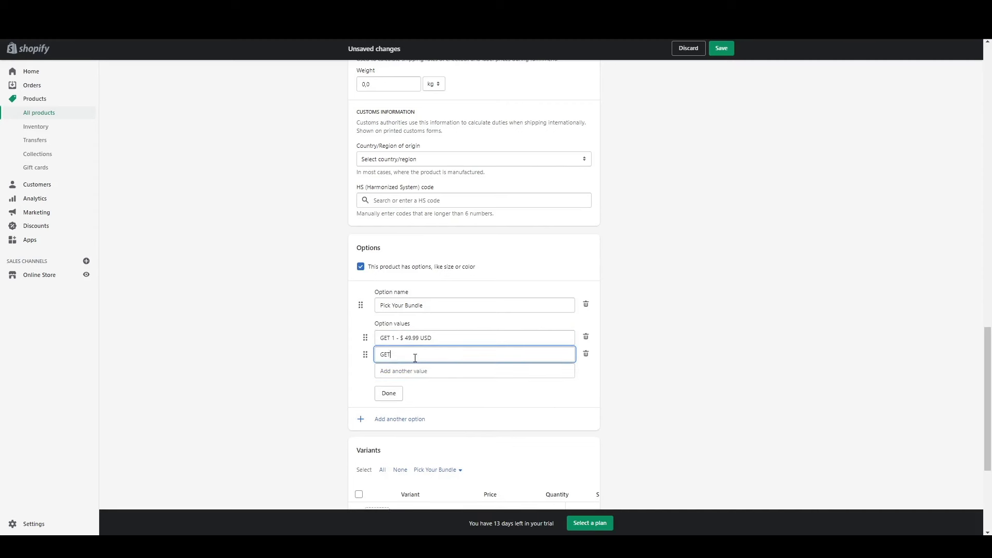
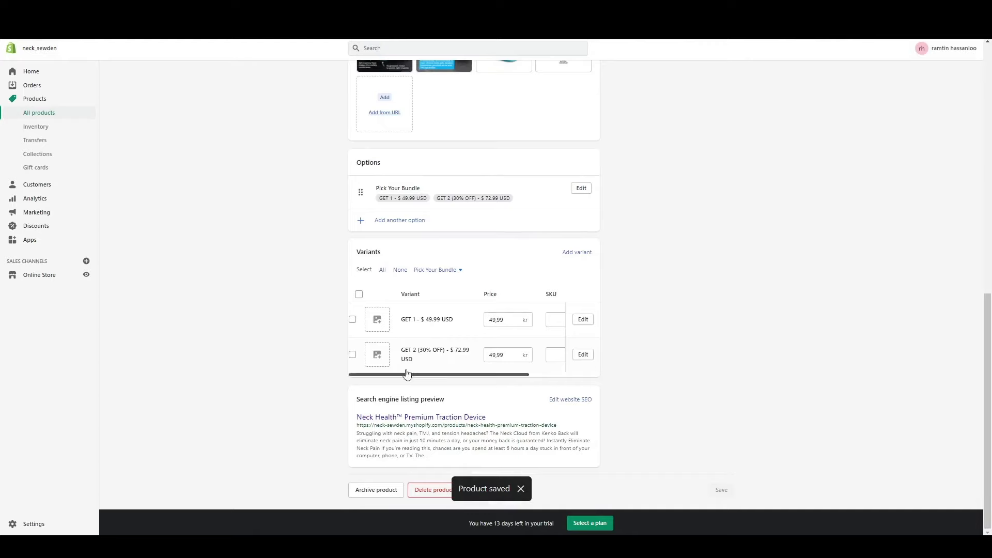
Step: Assign the first NECK HEALTH product image to the GET 1 variant and the labelled feature diagram to GET 2, and save the product
left_click(377, 319)
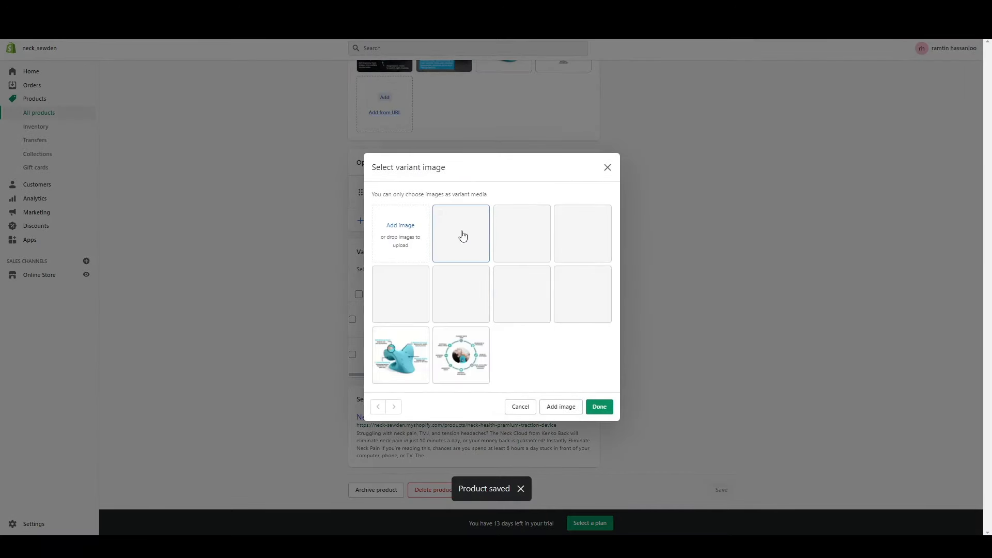
left_click(460, 234)
left_click(599, 407)
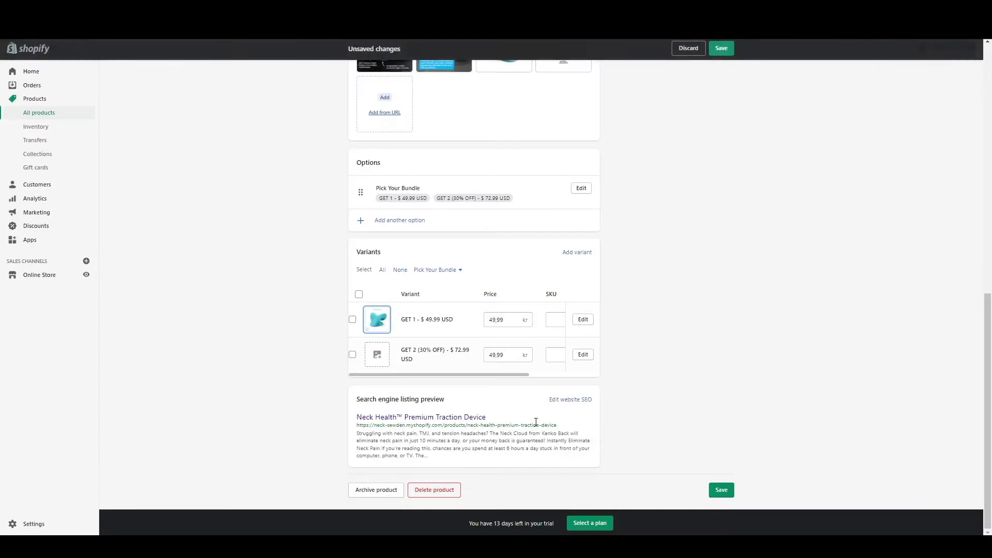
left_click(376, 356)
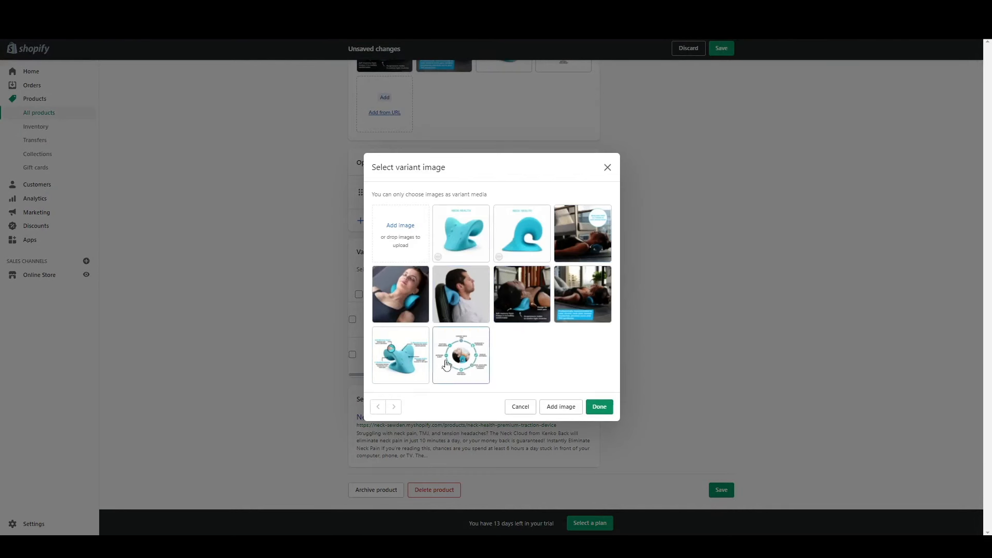
left_click(401, 356)
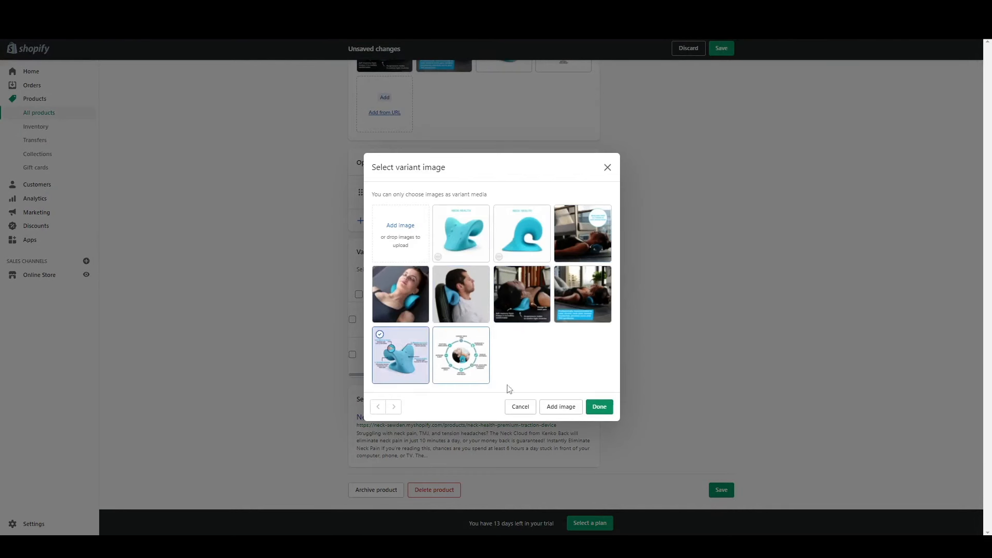
left_click(597, 407)
left_click(721, 49)
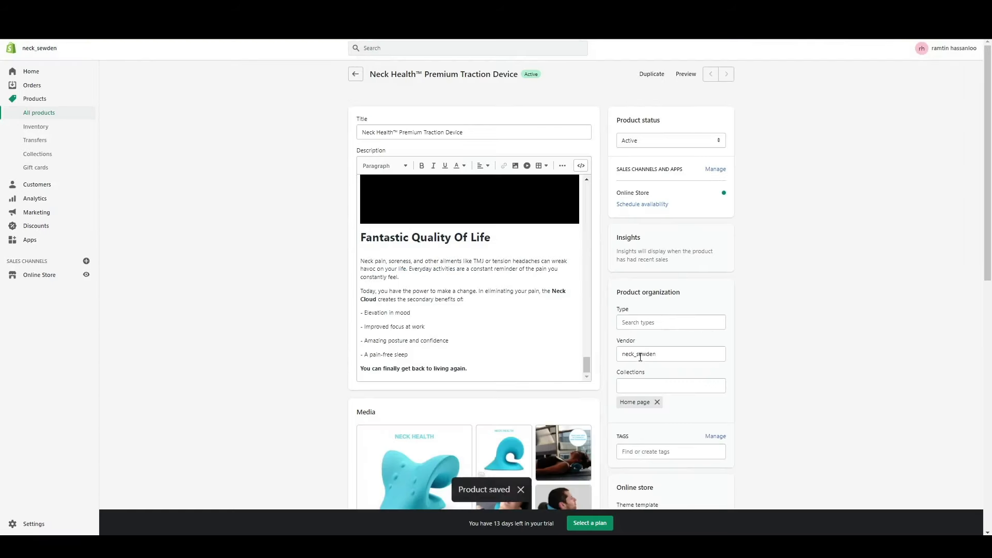
Step: Shorten the product's URL handle to "neck-health" in the search engine listing and save the product
left_click(569, 400)
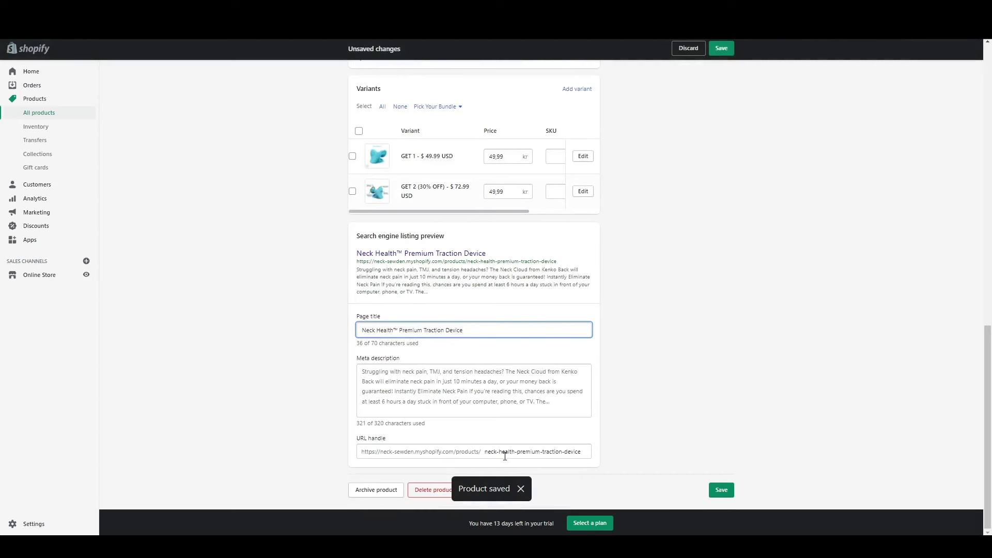
double_click(572, 452)
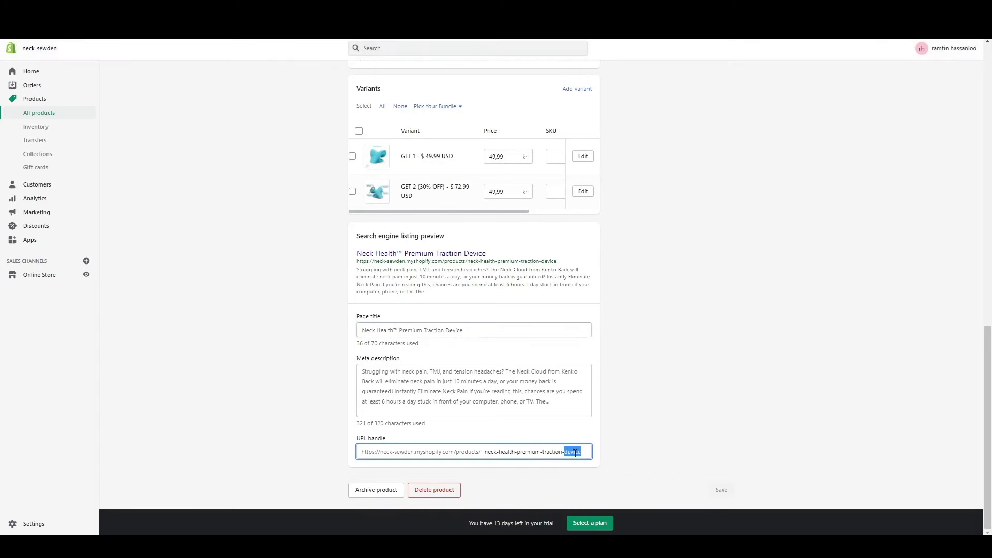
triple_click(579, 456)
type("neck-health-premium-traction-device")
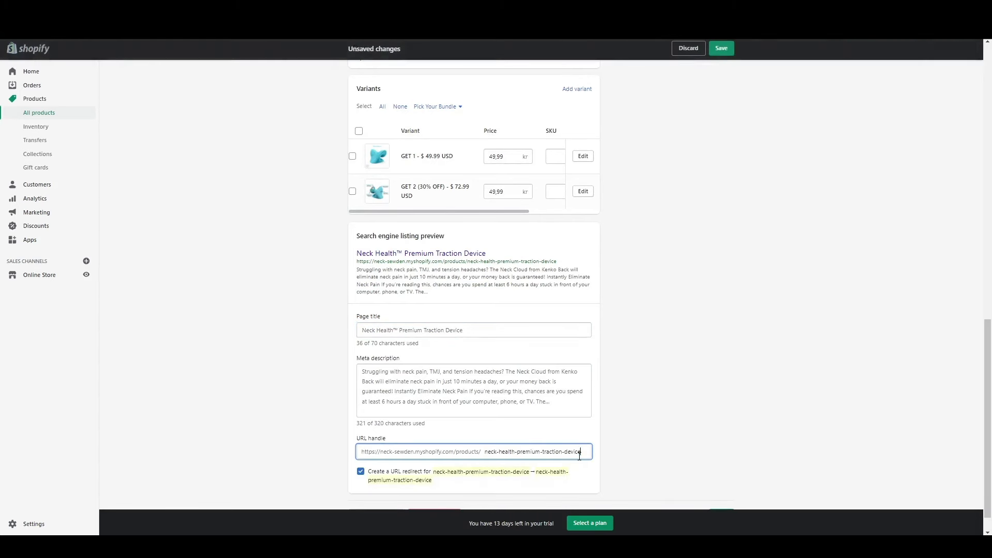
left_click_drag(588, 454, 515, 458)
key("BackSpace")
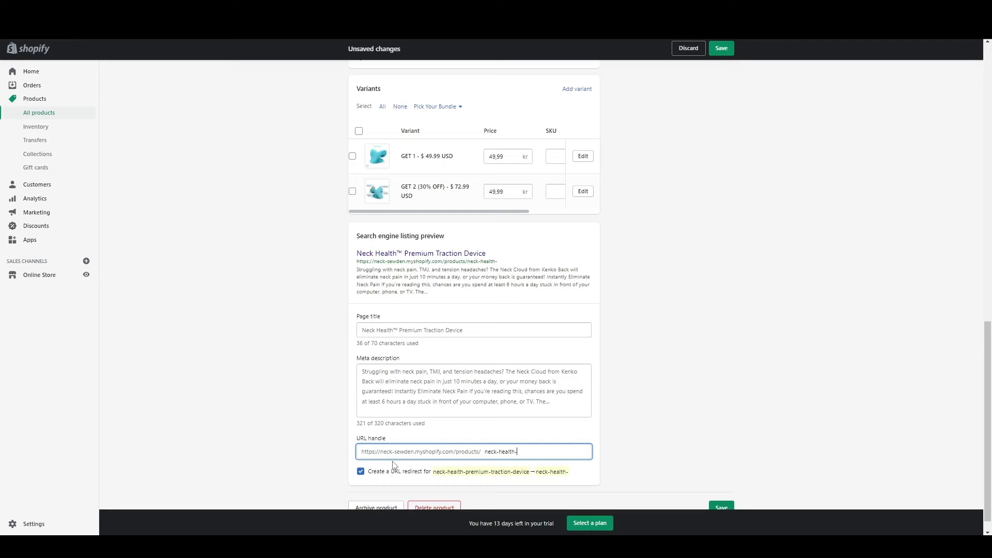
left_click(718, 51)
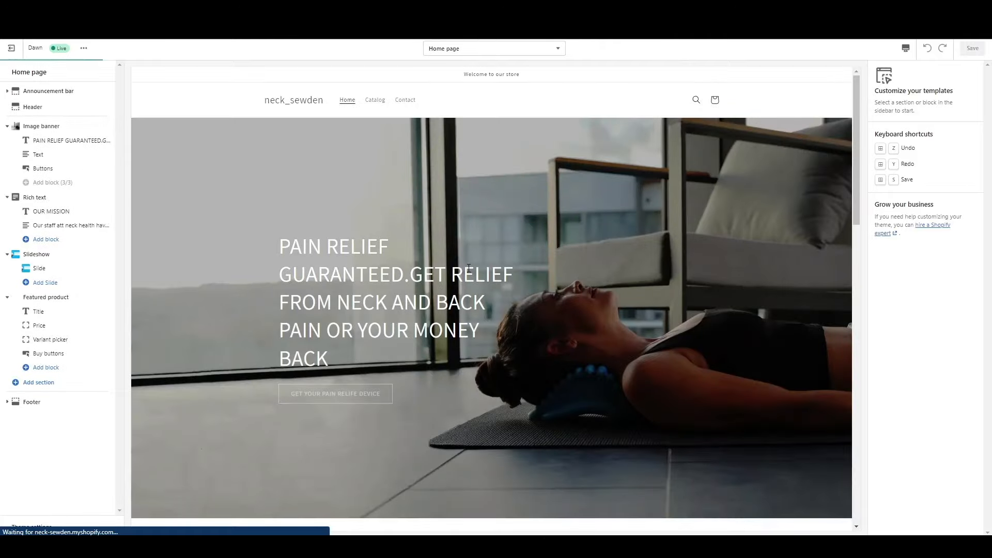
Step: Check the home page in the theme editor and set the GET 2 (30% OFF) variant's price to 72.99 kr on the product page
left_click_drag(856, 106, 849, 382)
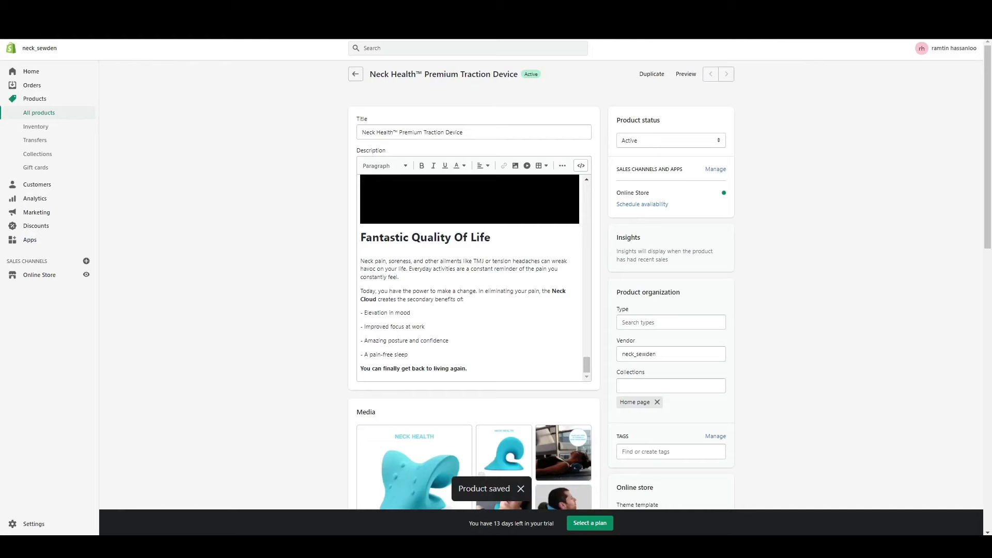
scroll(755, 292, "down", 8)
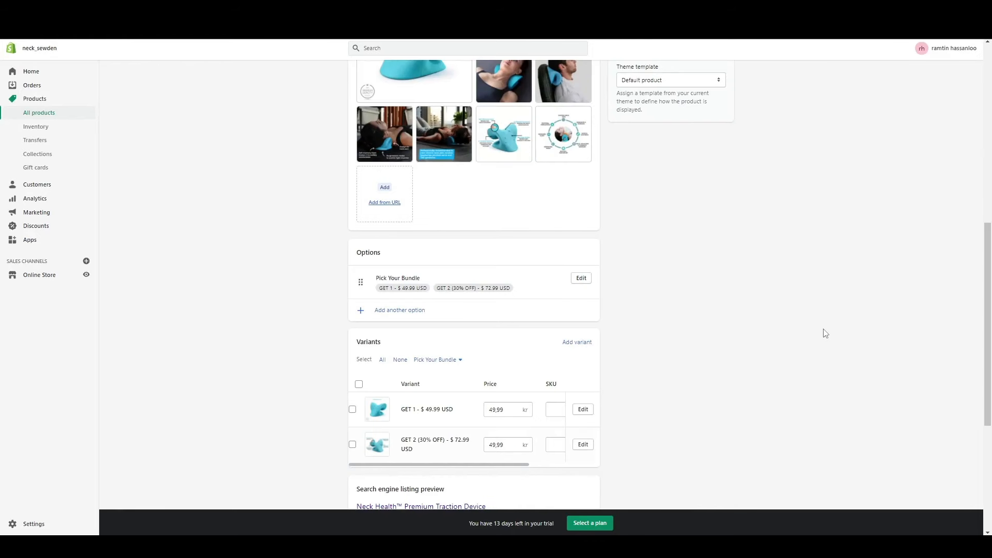
double_click(505, 447)
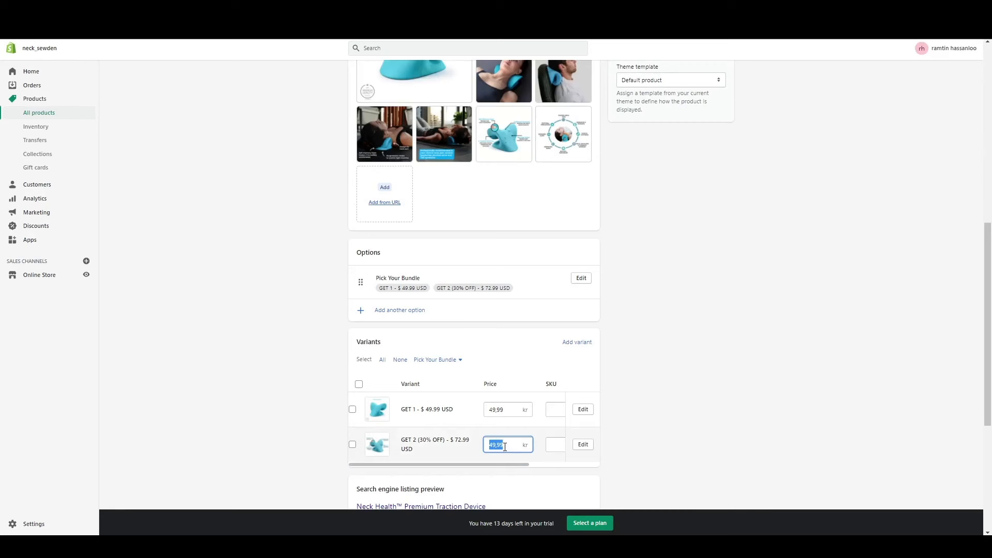
type("72.")
scroll(656, 355, "down", 5)
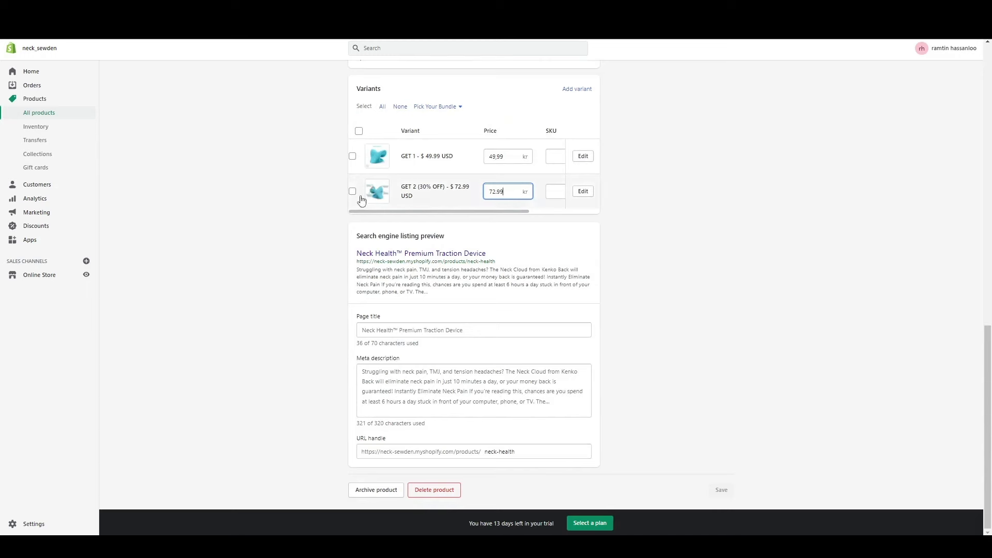
Step: Save the product with both variants selected and review their prices in the bulk editor
left_click(359, 135)
left_click(443, 134)
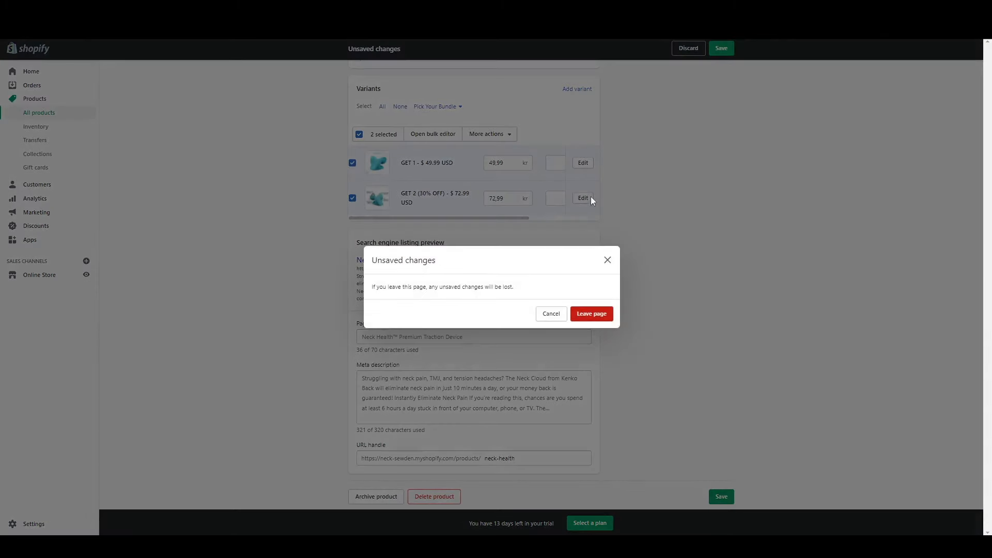
left_click(551, 314)
left_click(721, 48)
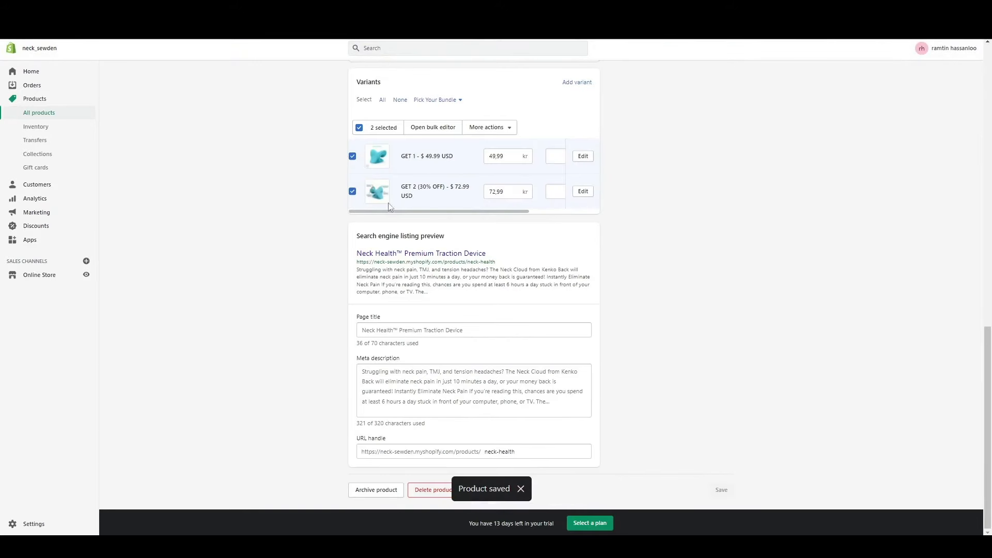
left_click(414, 128)
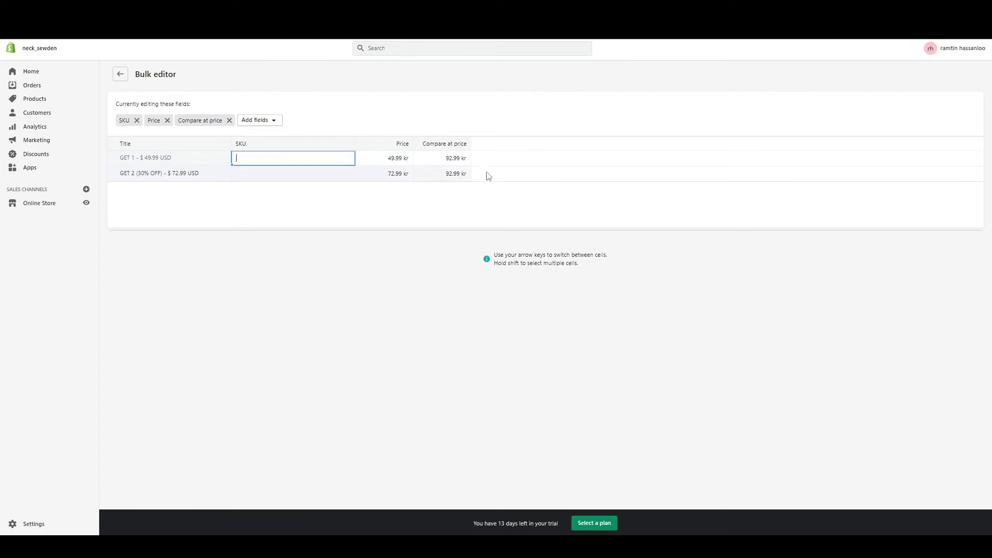
left_click(119, 74)
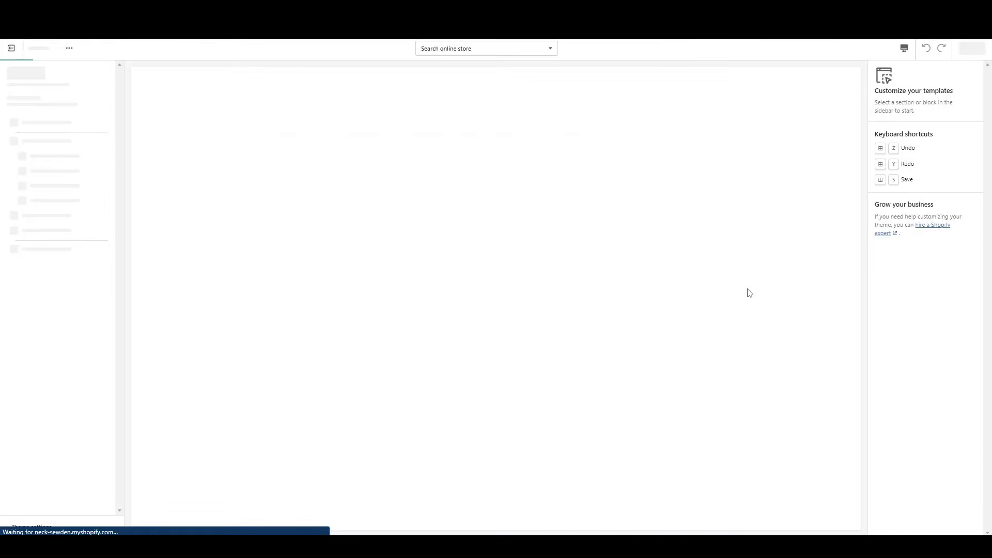
Step: Check the featured product on the home page by switching between the GET 1 and GET 2 (30% OFF) bundles
scroll(528, 319, "down", 5)
scroll(528, 320, "up", 8)
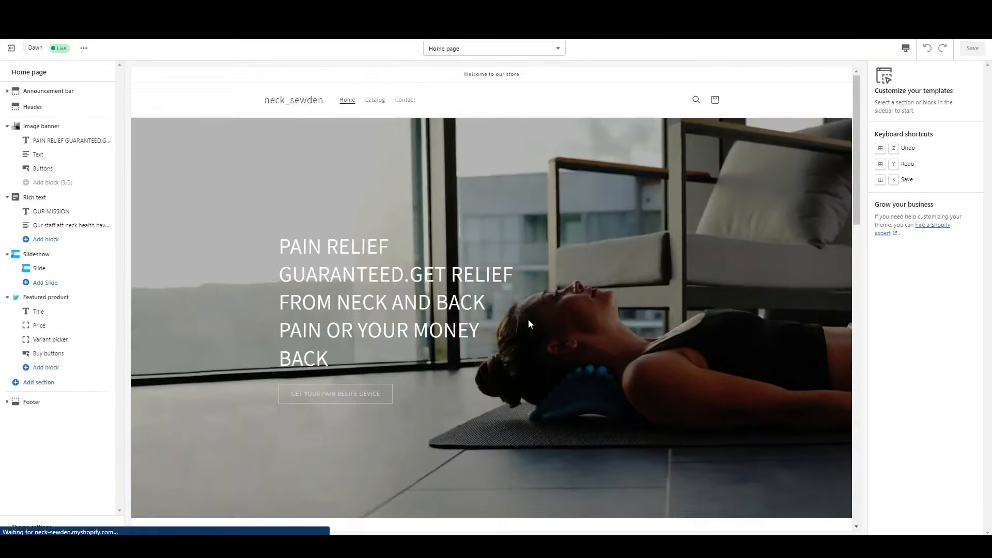
scroll(530, 322, "down", 17)
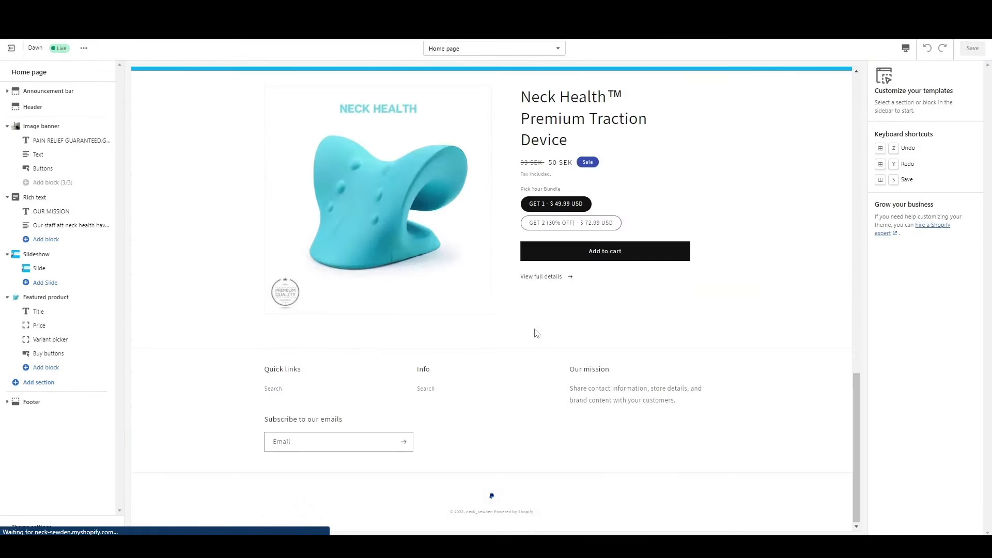
left_click(561, 223)
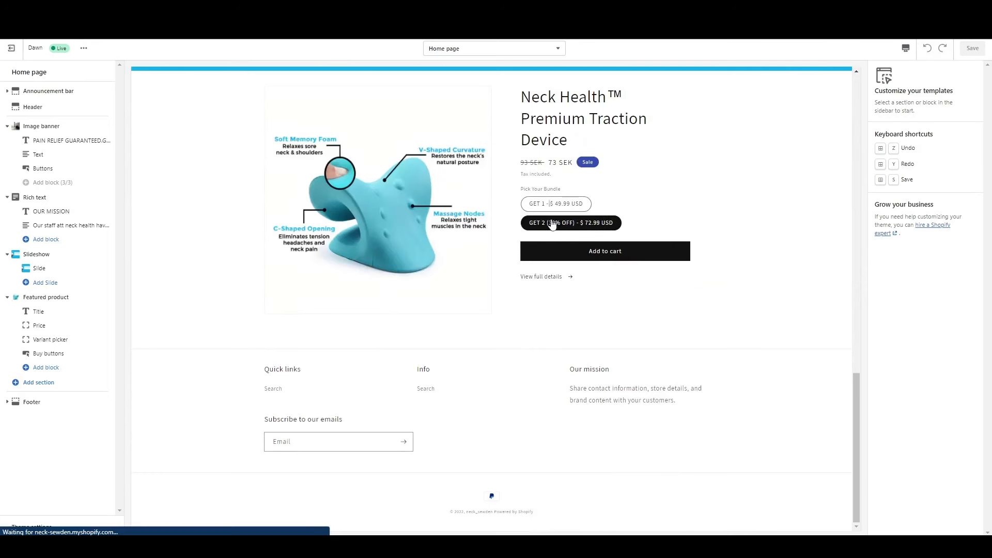
left_click(552, 205)
left_click(558, 223)
Step: Set the theme's Accent 2 and Accent 1 colors to the blue #0BA7F2
left_click(34, 527)
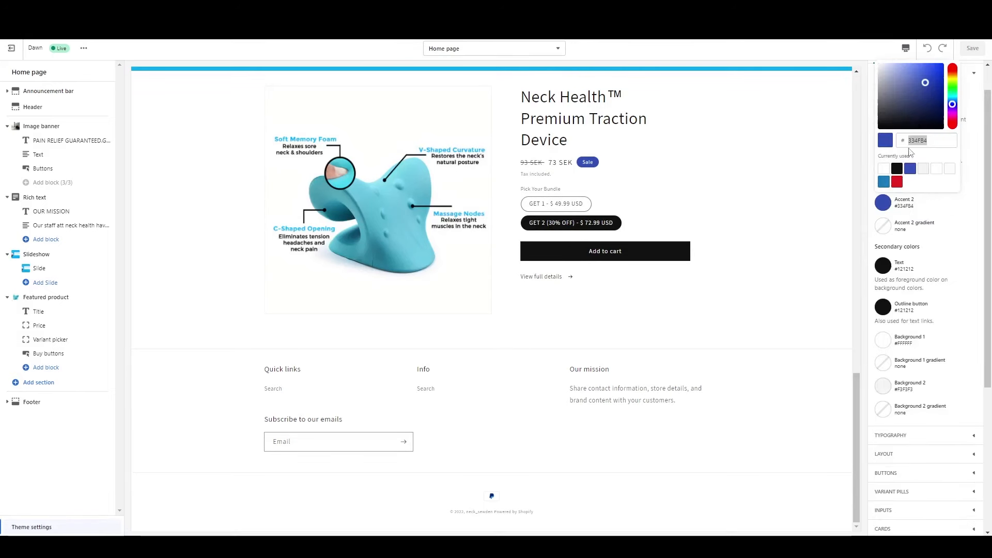
right_click(919, 140)
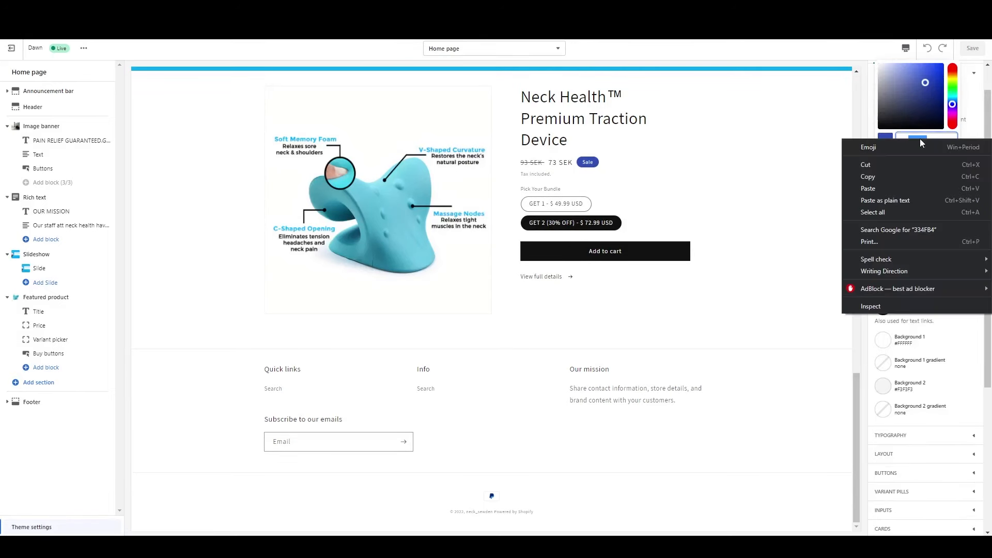
left_click(895, 188)
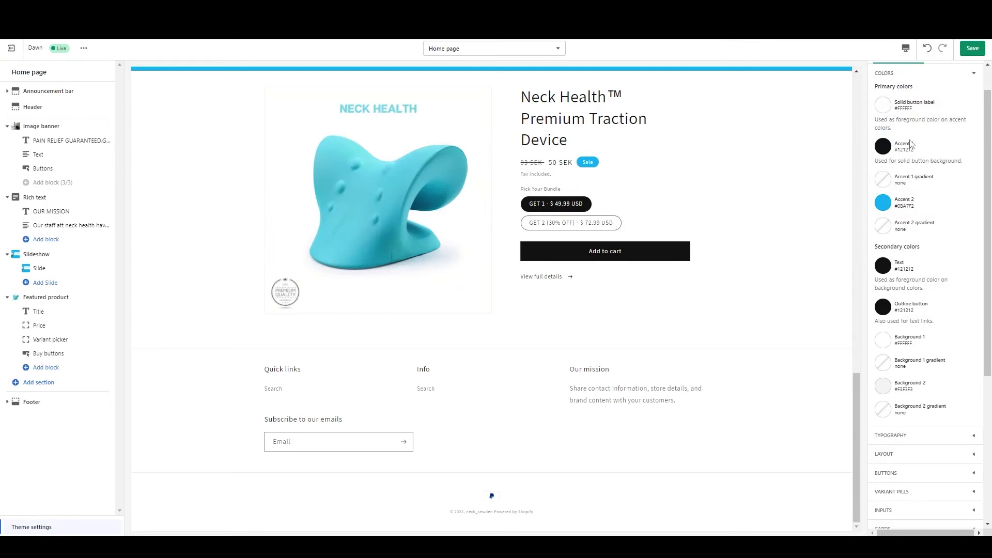
scroll(912, 198, "up", 2)
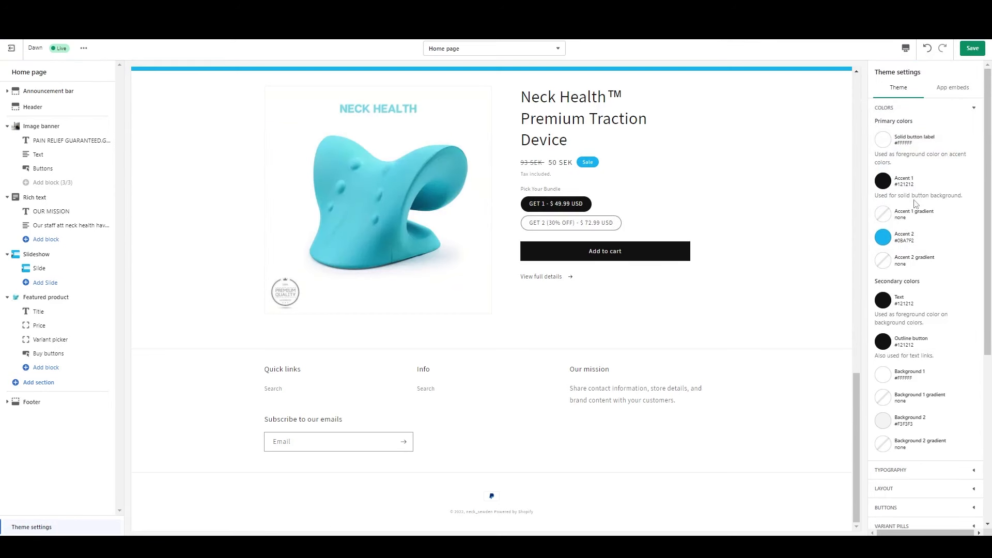
left_click(889, 181)
left_click(887, 303)
left_click(785, 293)
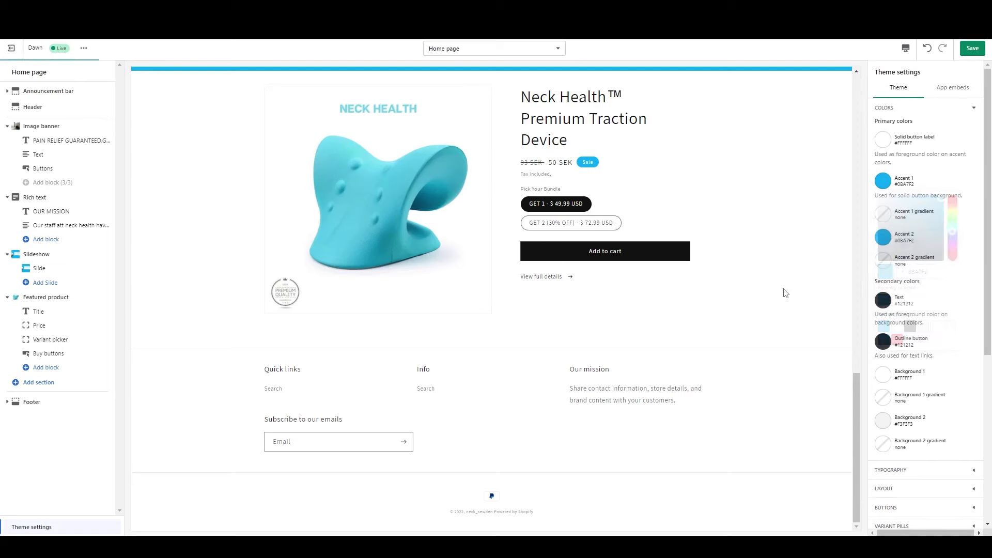
Step: Set the theme's Background 2 color to the same blue #0BA7F2 and save the theme
left_click(883, 421)
left_click(887, 370)
left_click(818, 403)
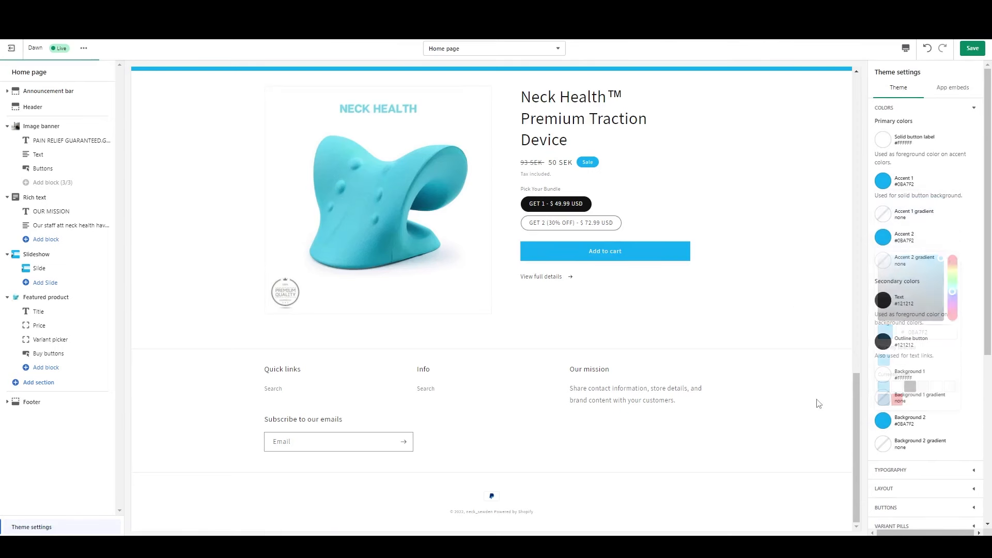
left_click_drag(854, 403, 854, 363)
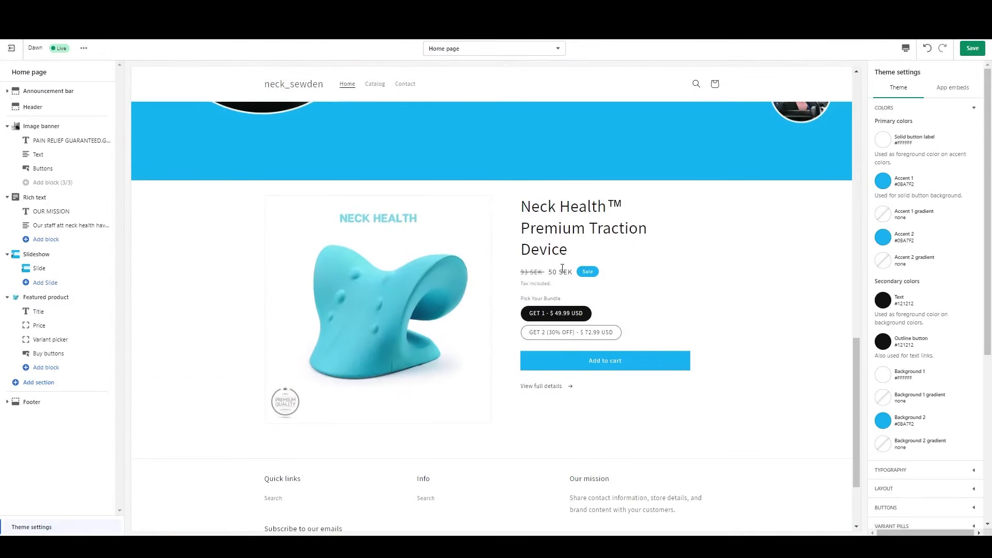
left_click(970, 49)
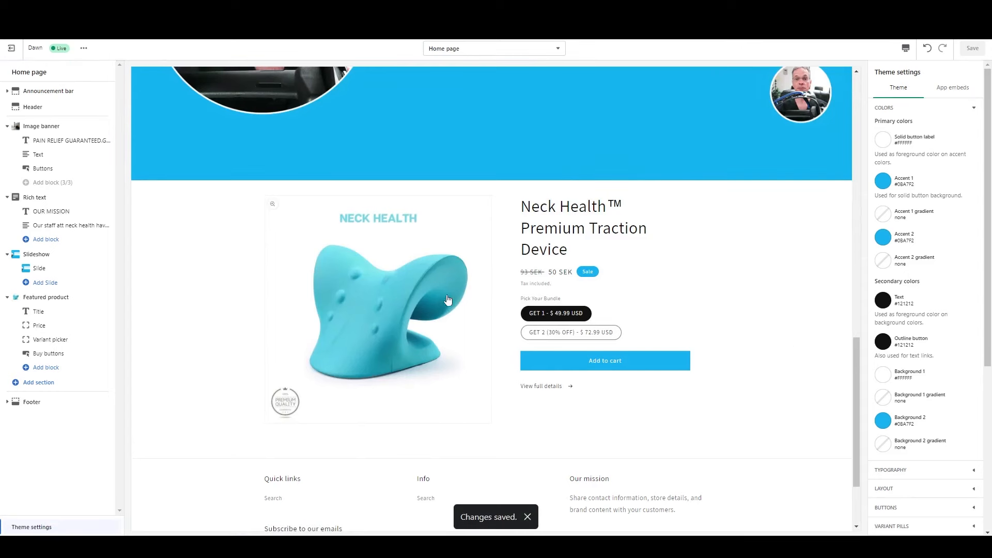
Step: Use the NECK HEALTH wordmark image as the header logo and set its custom width to 180px
scroll(448, 301, "up", 15)
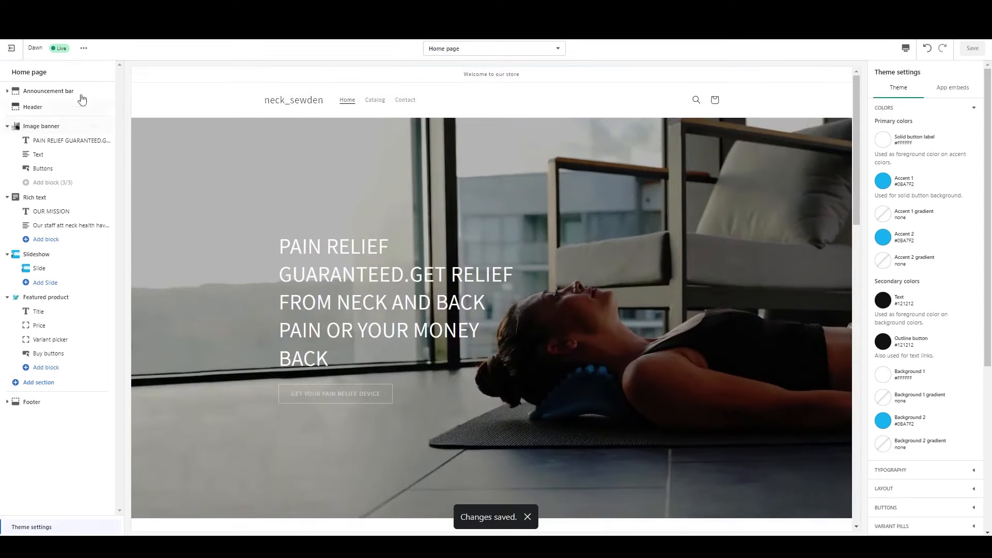
left_click(58, 107)
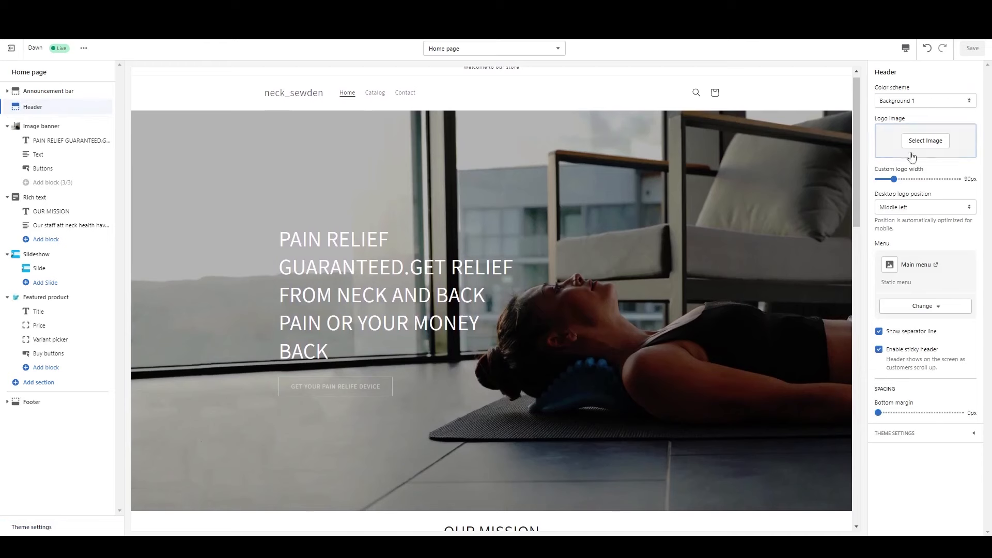
left_click(926, 140)
left_click(967, 215)
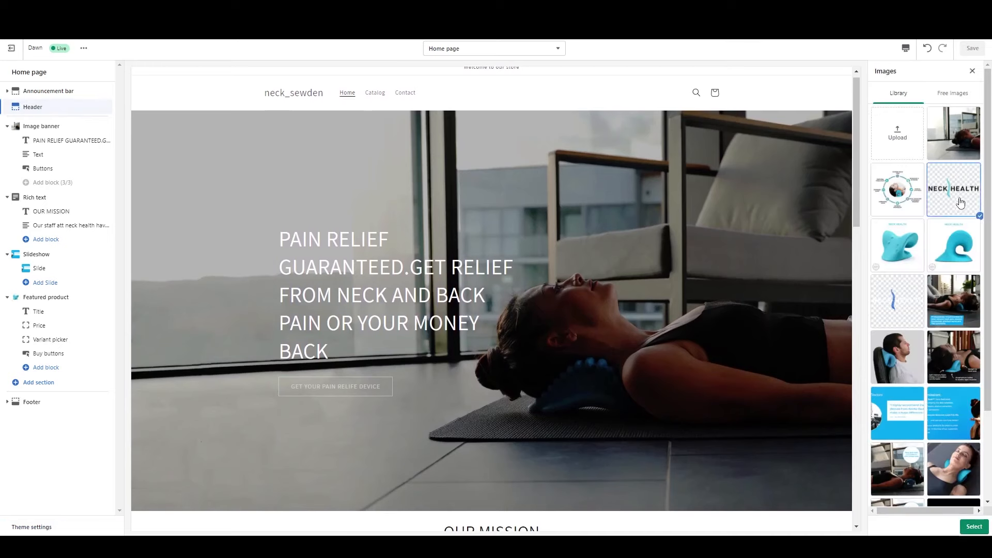
left_click(974, 527)
left_click_drag(895, 234, 924, 235)
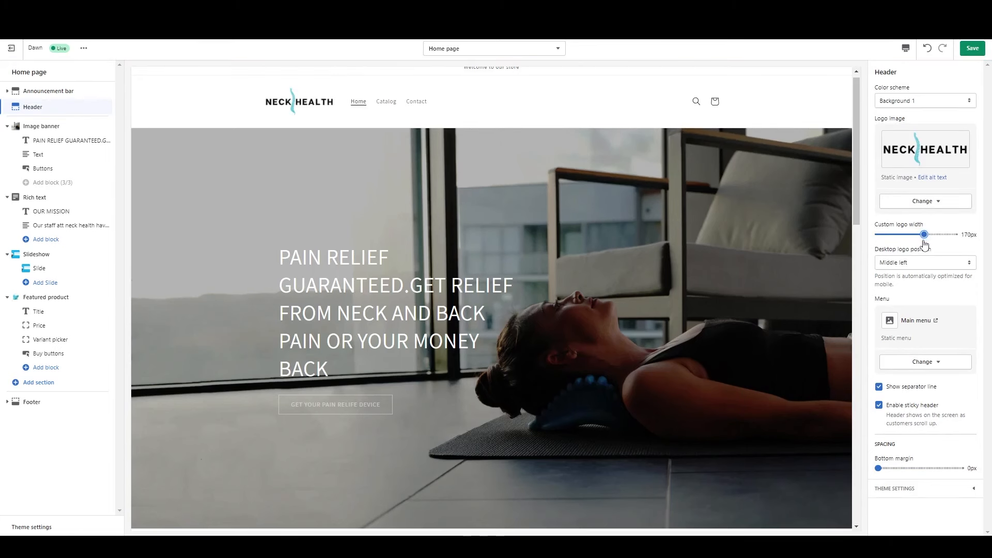
left_click_drag(924, 234, 928, 235)
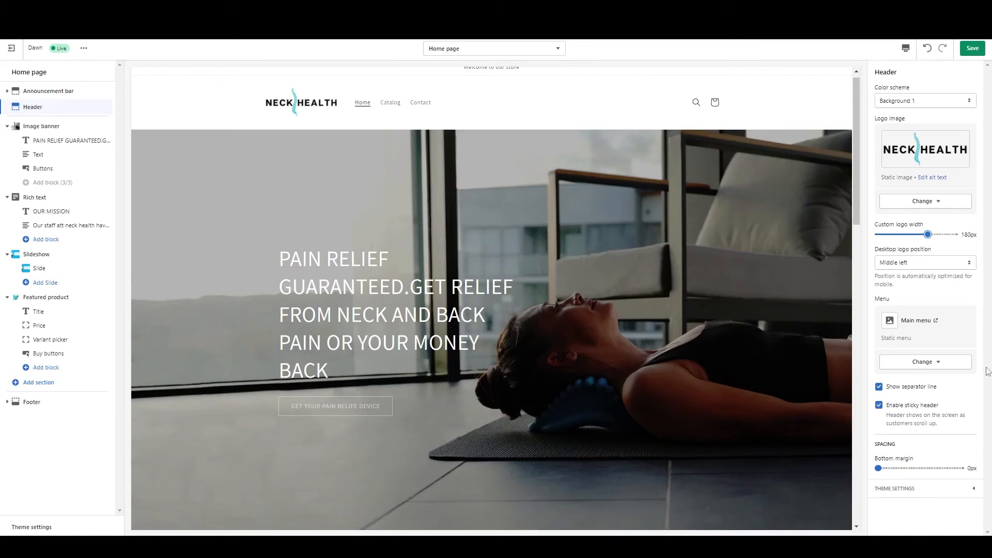
Step: Try a 40px bottom margin on the header, reset it to 0px, and turn off the separator line
left_click_drag(878, 468, 910, 468)
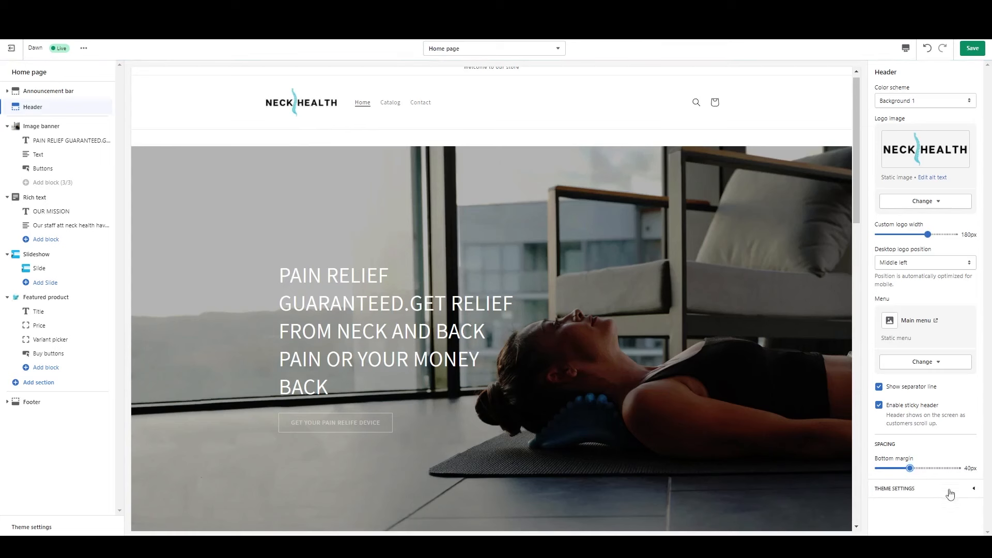
left_click_drag(910, 468, 878, 468)
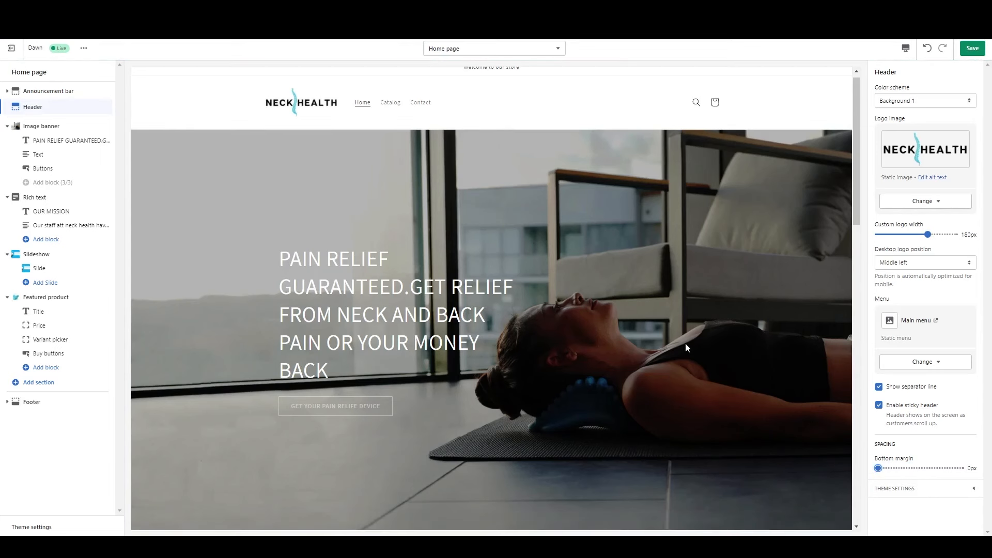
left_click(879, 387)
scroll(541, 264, "down", 5)
scroll(602, 275, "up", 6)
Step: Disable product suggestions in the header's theme settings
left_click(902, 489)
scroll(921, 473, "down", 8)
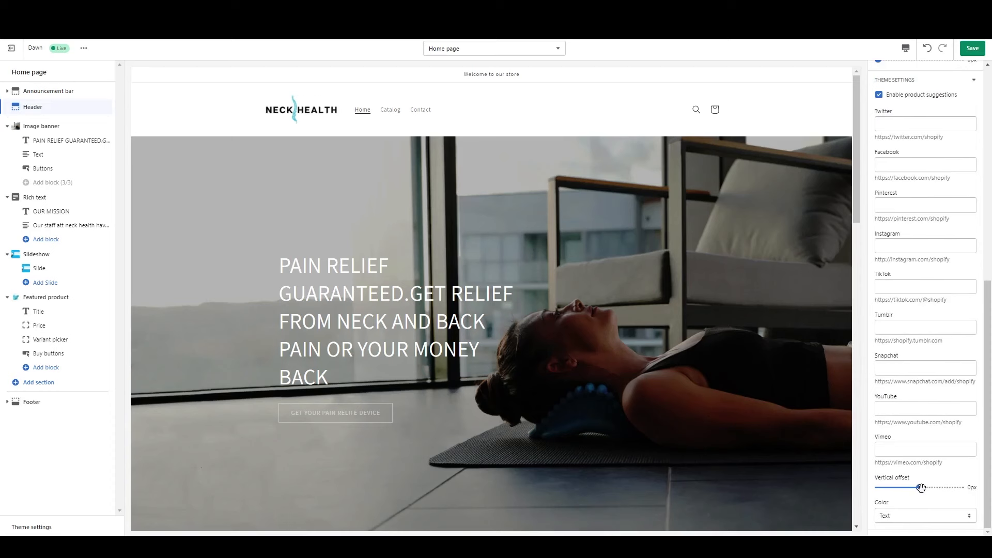
scroll(922, 364, "up", 8)
left_click_drag(989, 295, 990, 397)
left_click(877, 311)
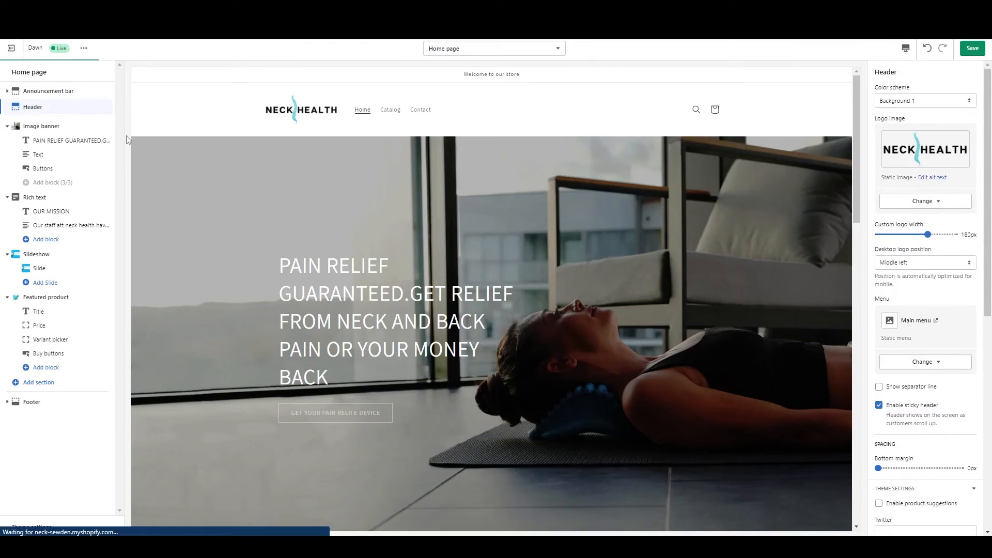
Step: Change the announcement bar's text to "40%OFF + FREE SHIPPING! ONLY TODAY"
left_click(33, 92)
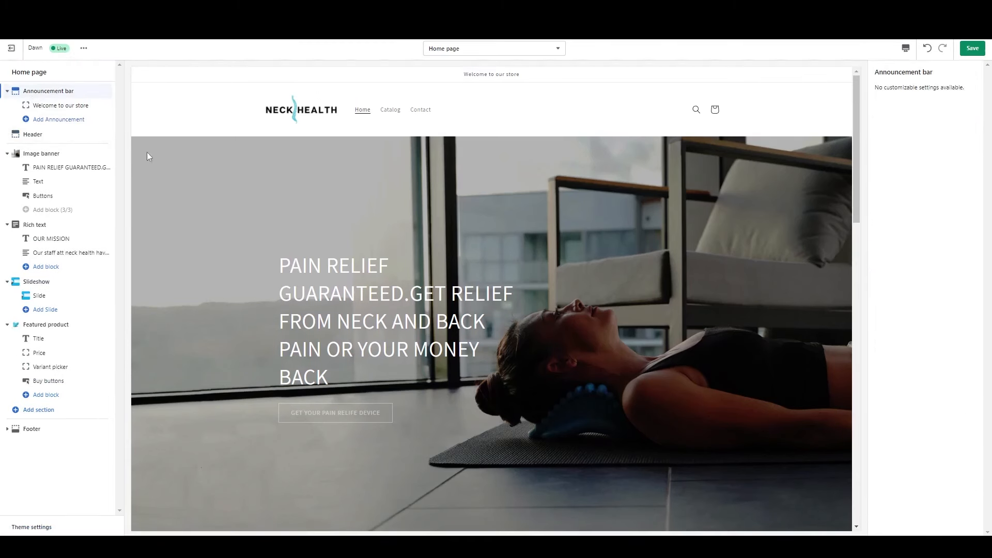
left_click(82, 105)
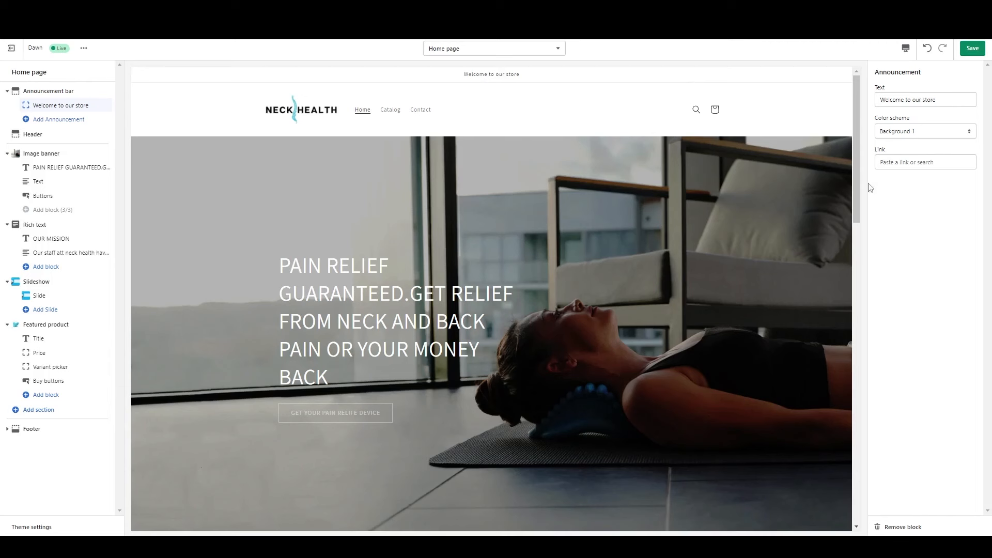
triple_click(911, 100)
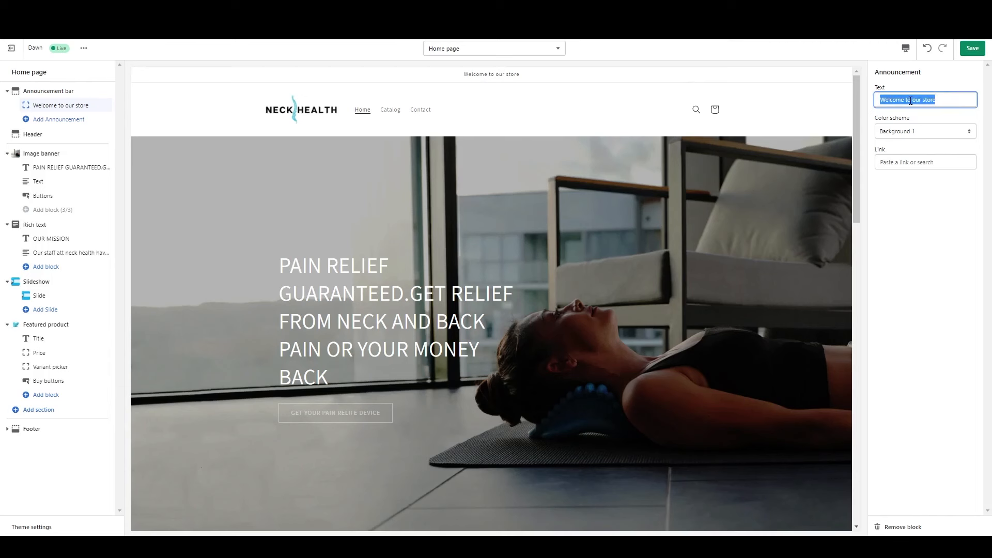
type("40%")
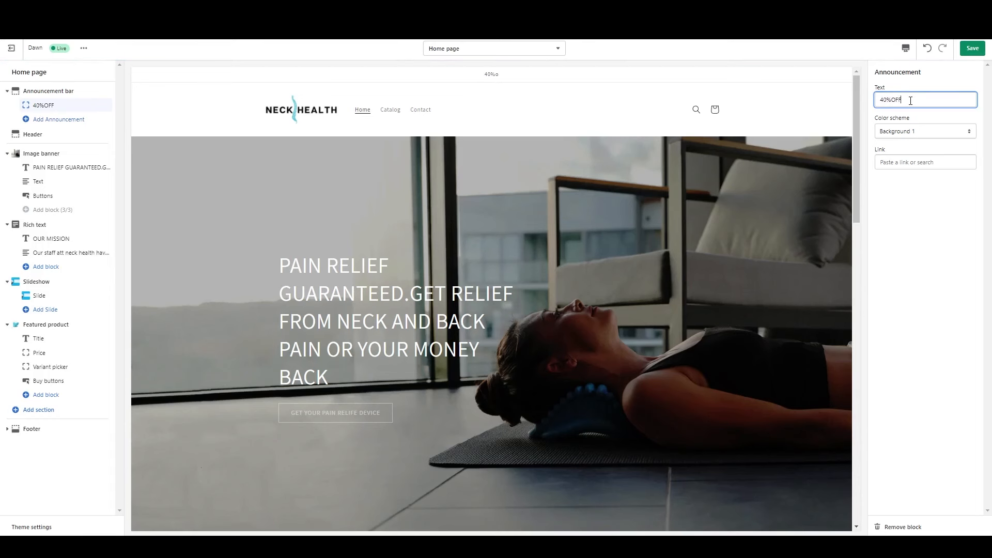
type("OFF + FREE")
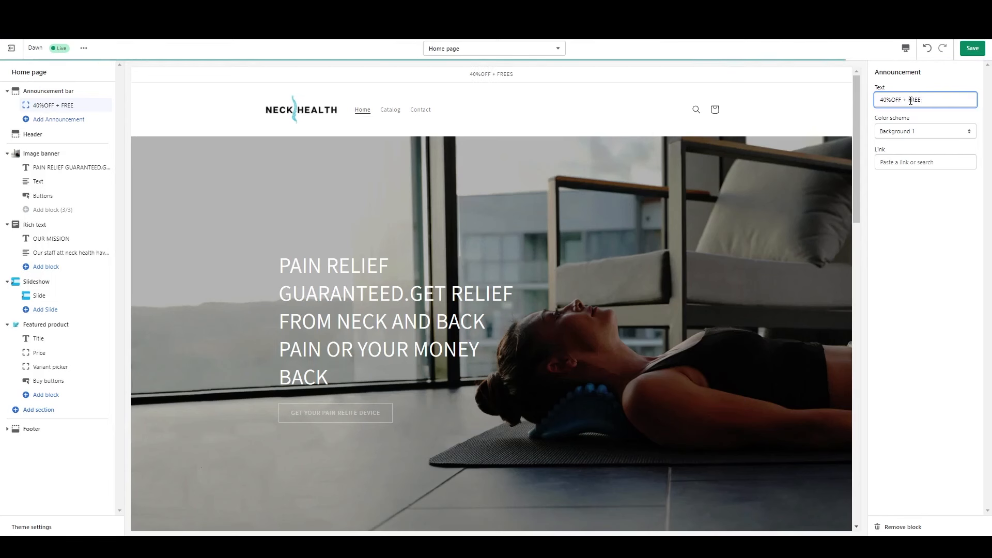
type(" SHIPPING! ON")
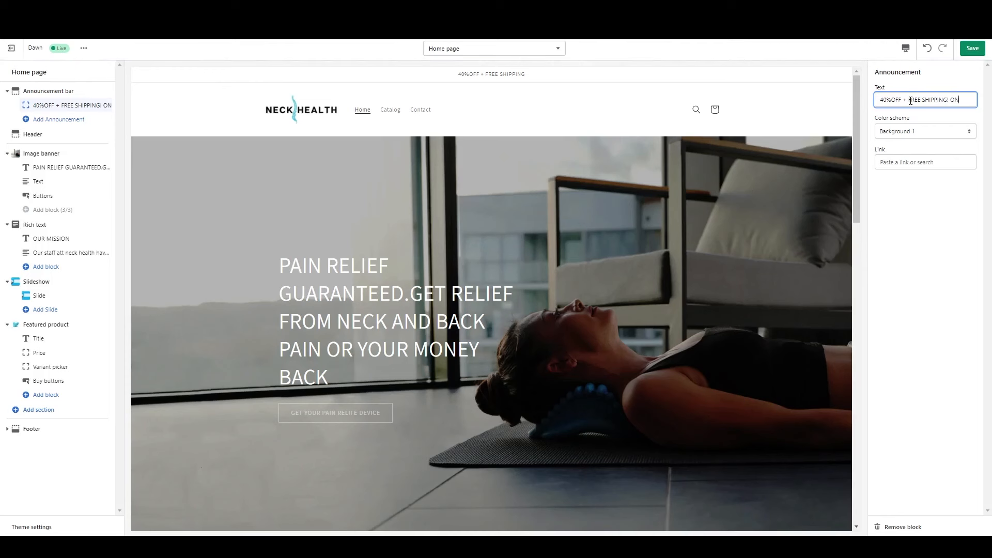
type("LU TODAY")
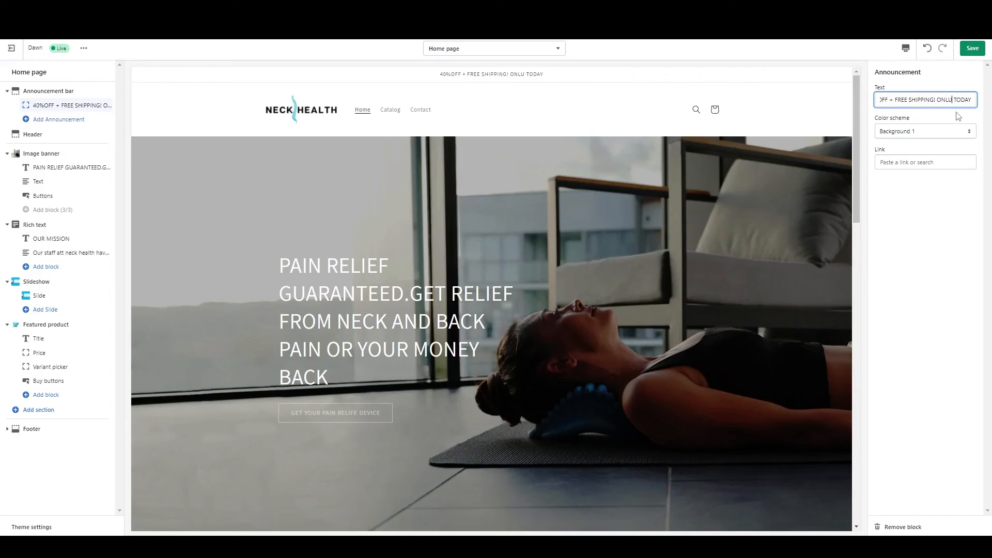
key("Left")
key("Left")
key("Left")
key("Left")
key("Left")
key("Left")
key("BackSpace")
type("Y")
Step: Apply the Accent 1 color scheme to the announcement and save the theme
left_click(928, 134)
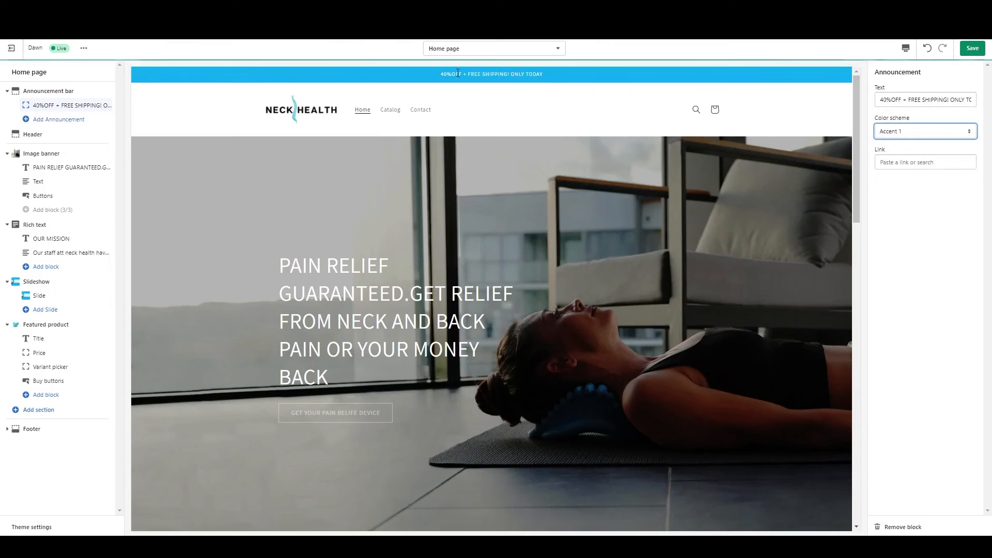
left_click(923, 248)
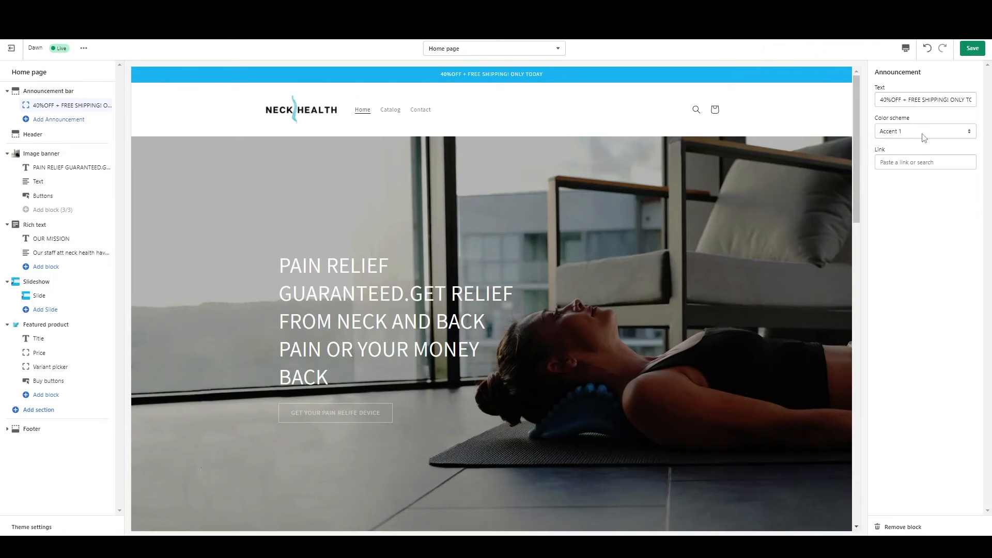
scroll(560, 201, "down", 4)
scroll(553, 223, "up", 4)
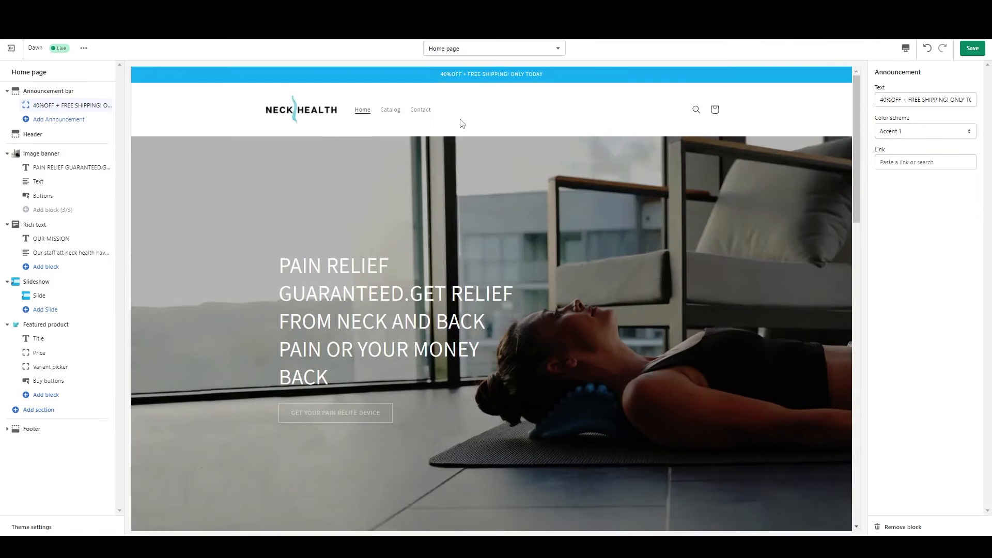
left_click(973, 48)
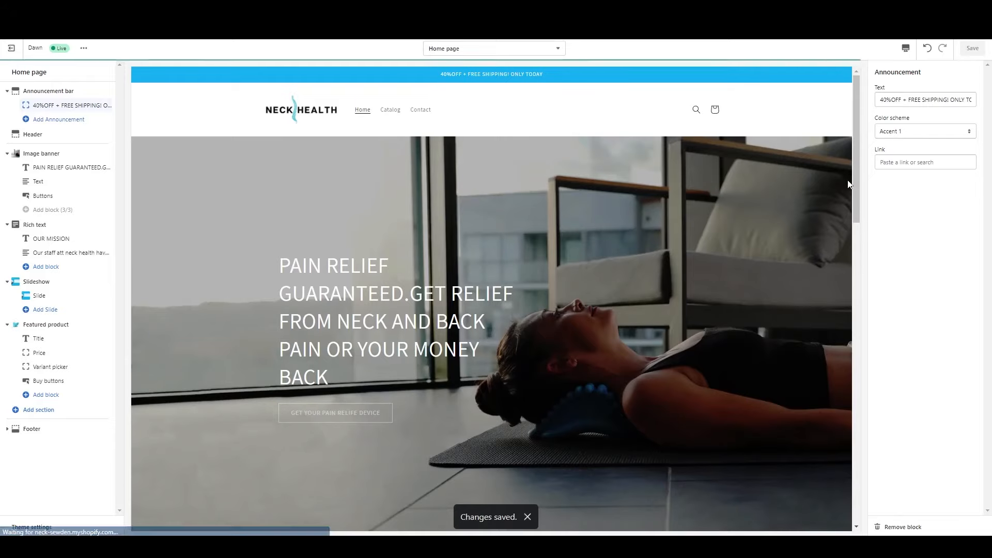
Step: Apply the Accent 1 color scheme to the home page footer and save the theme
left_click_drag(855, 135, 843, 365)
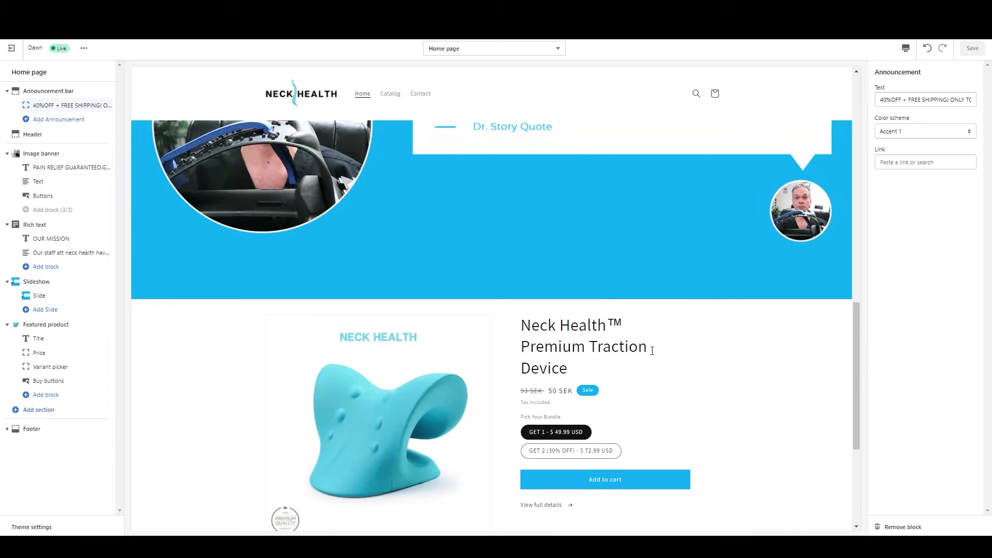
left_click_drag(857, 360, 854, 443)
left_click(19, 433)
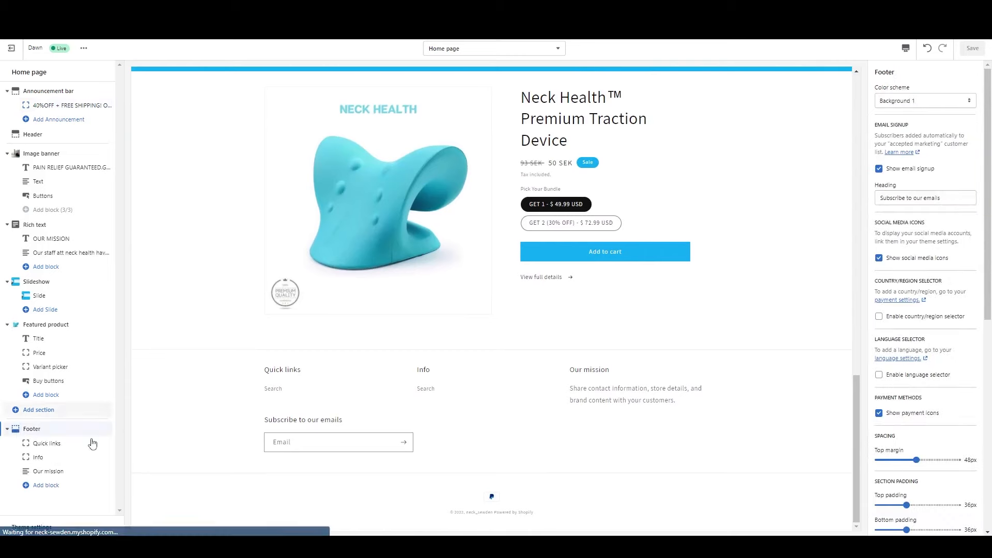
left_click(914, 101)
left_click(909, 115)
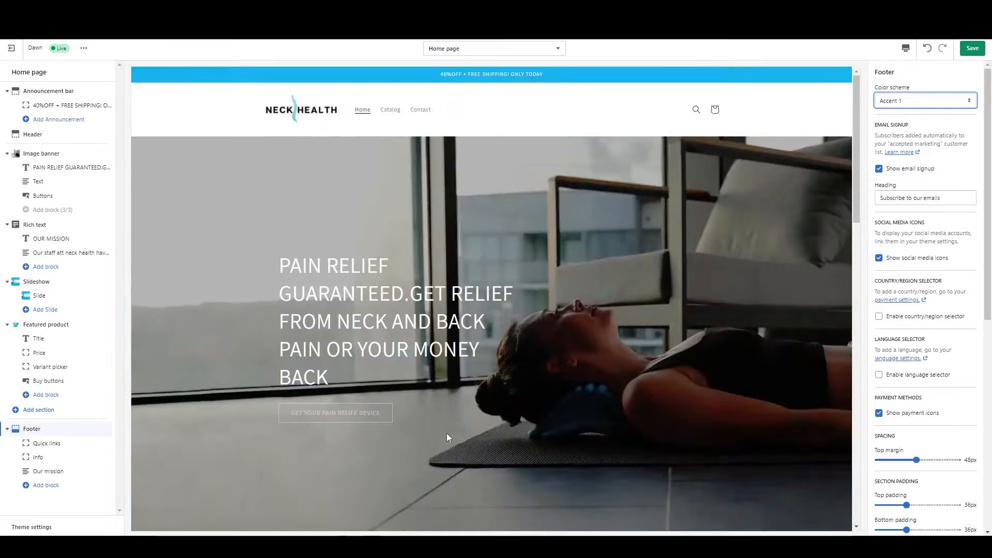
left_click(973, 48)
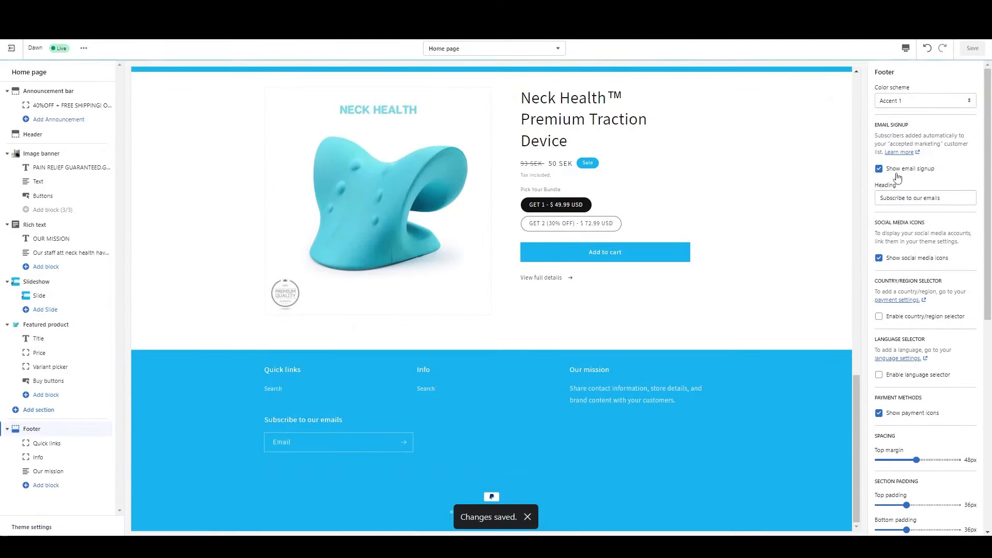
Step: Hide the social media icons in the footer and set its top margin to 24 px
left_click(921, 264)
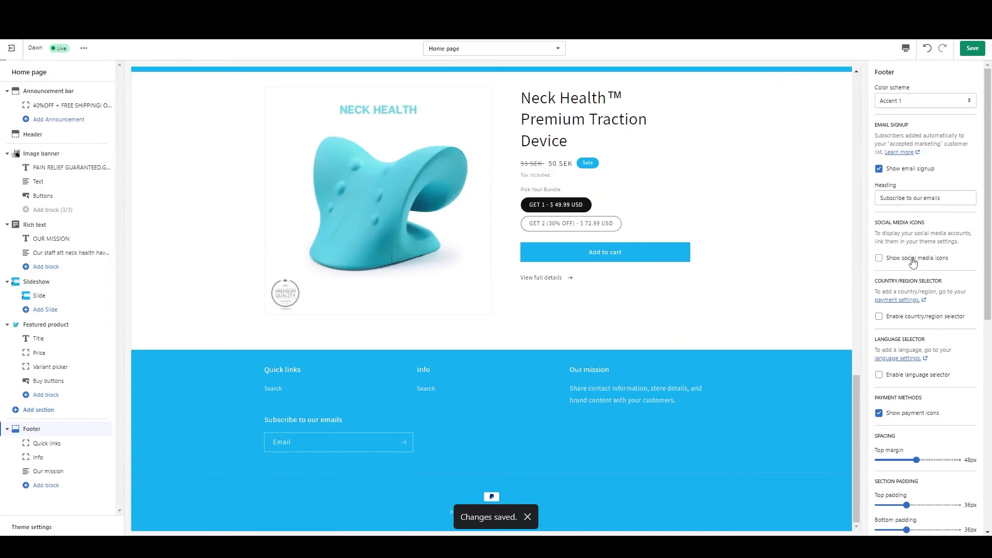
scroll(976, 351, "down", 1)
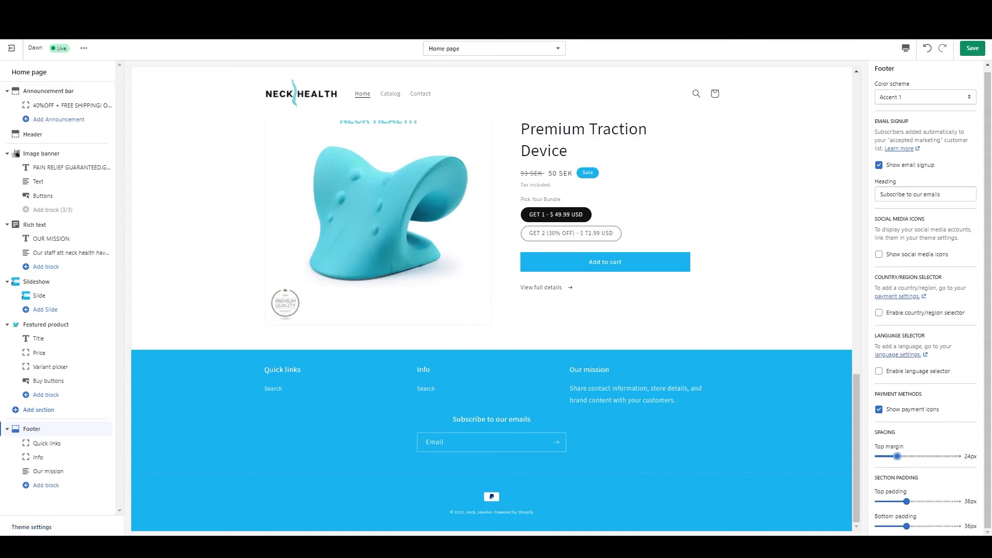
Step: Change the footer's email signup heading to "Join the Neck Health family below for 10% off your first order" and save the theme
triple_click(914, 195)
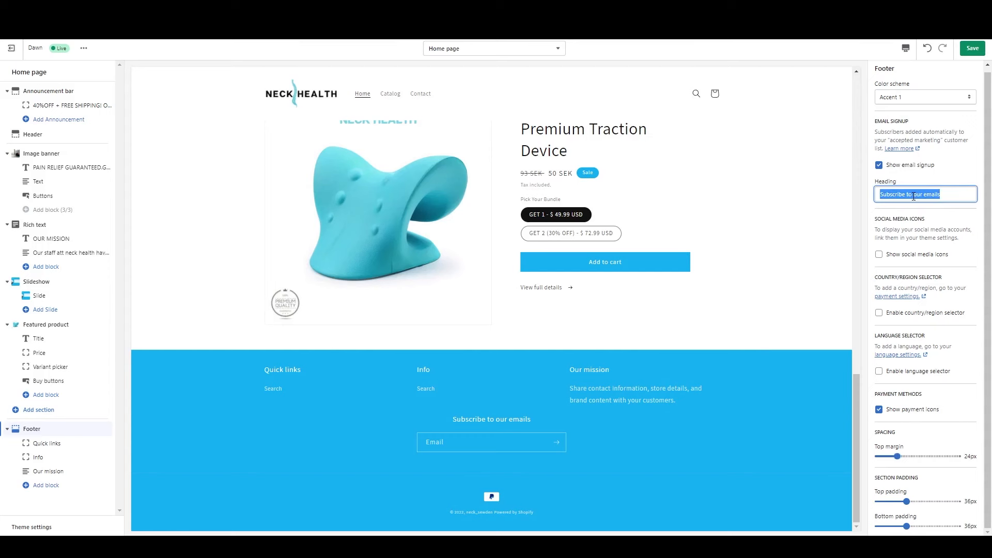
type("Join")
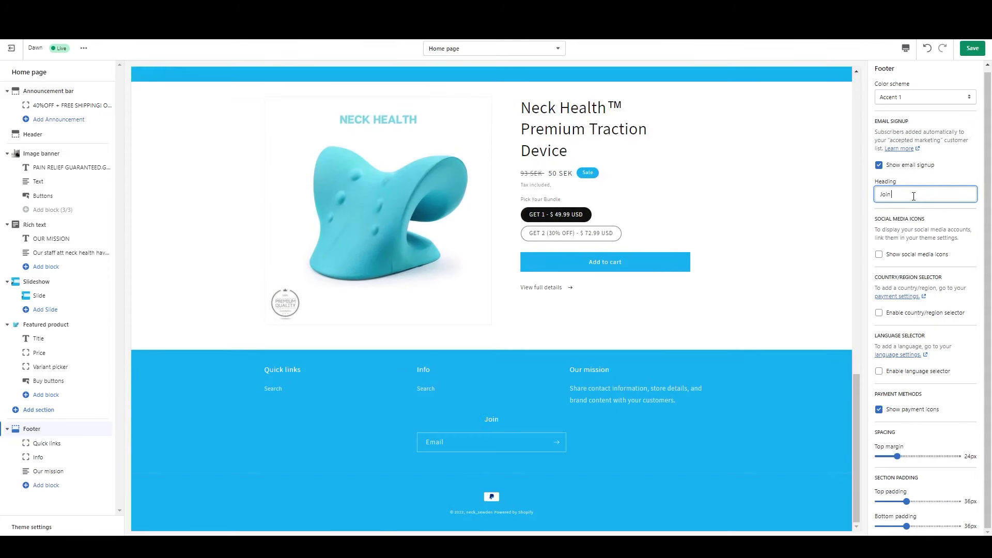
type(" the")
type("Neck Health family below")
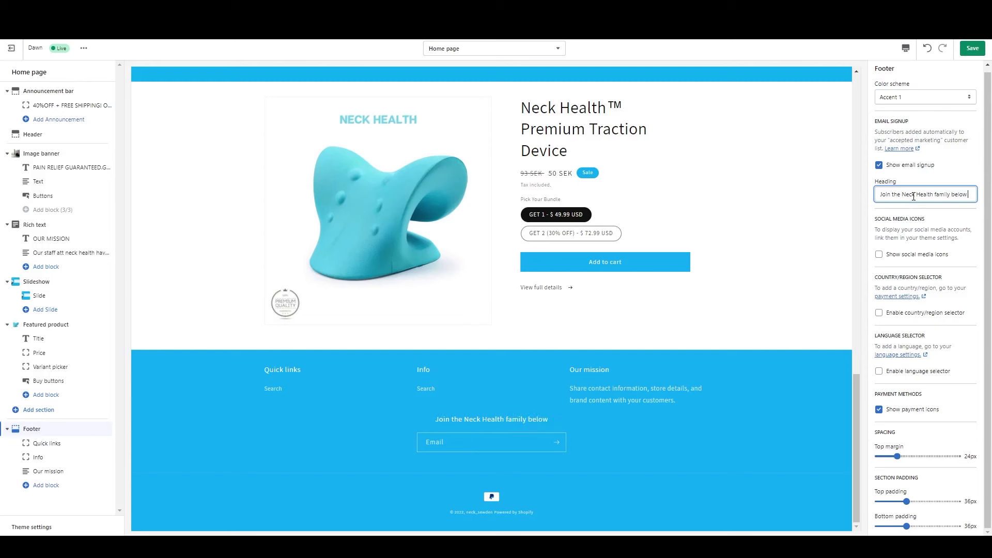
type(" for 10%")
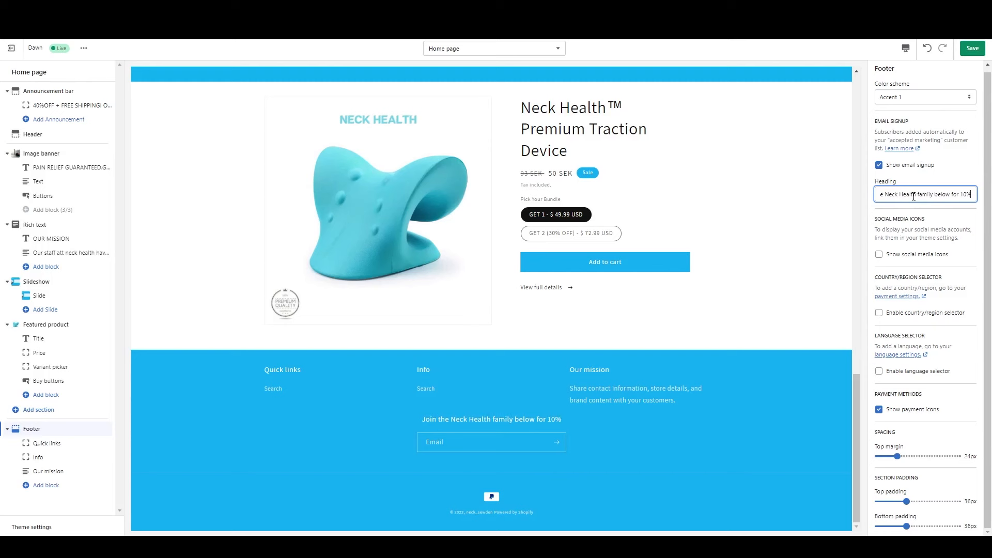
type(" off y")
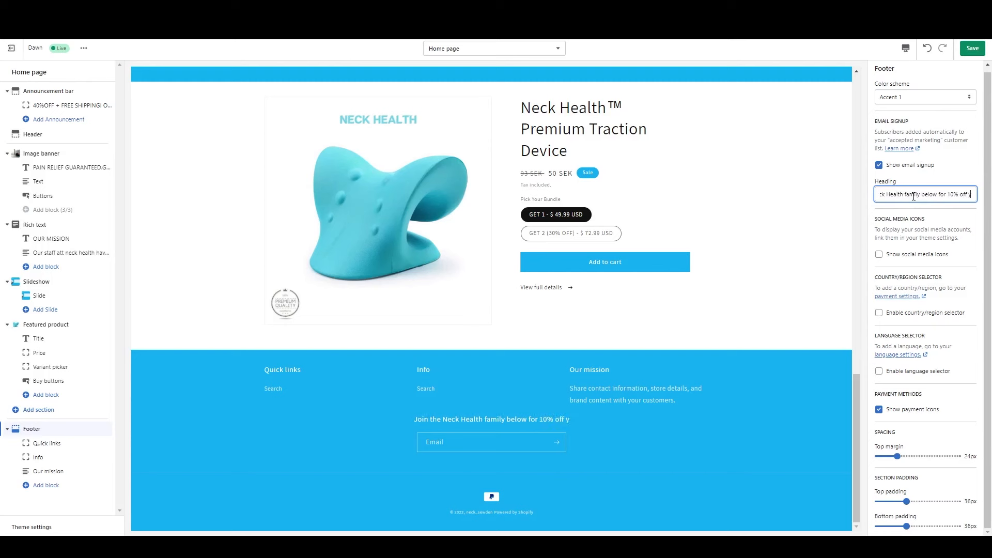
type("our f")
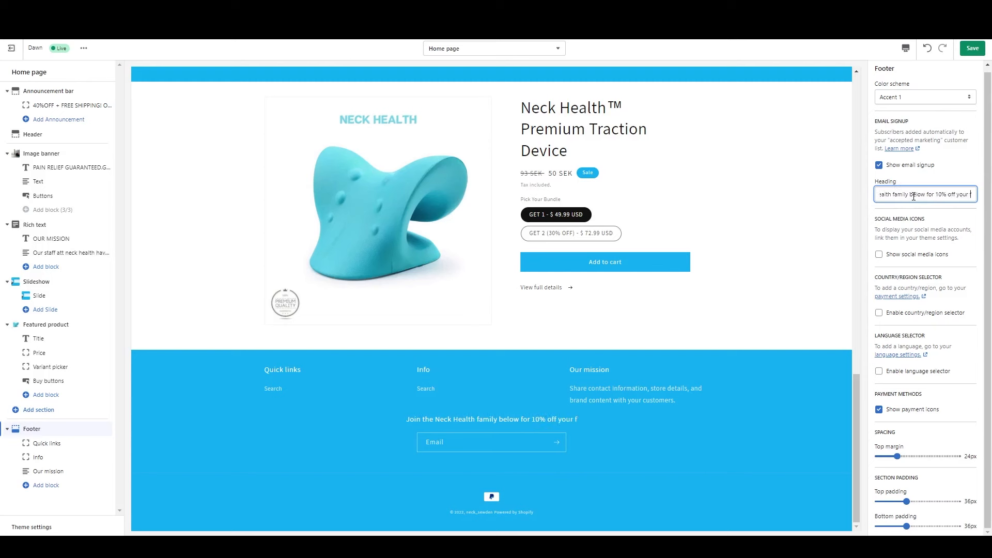
type("irst order")
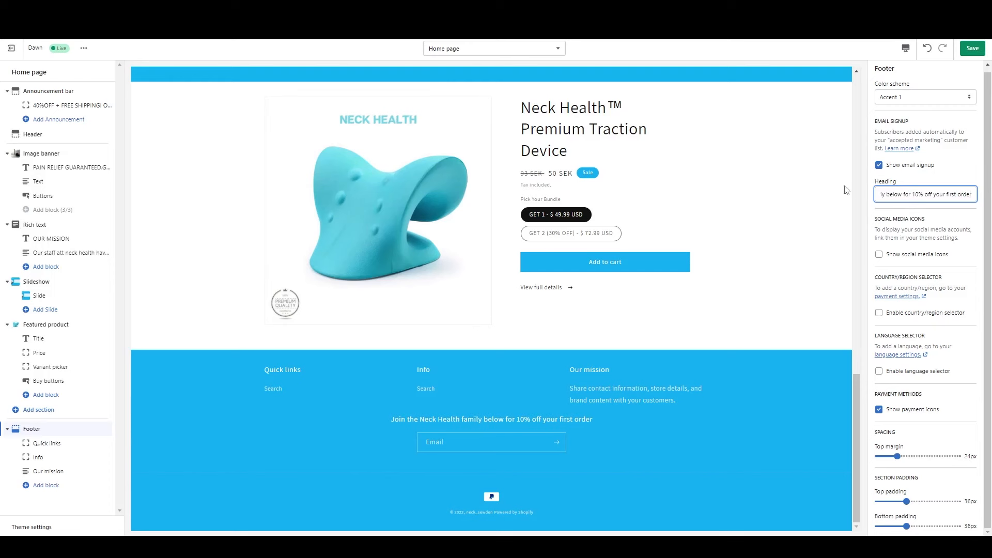
left_click(974, 54)
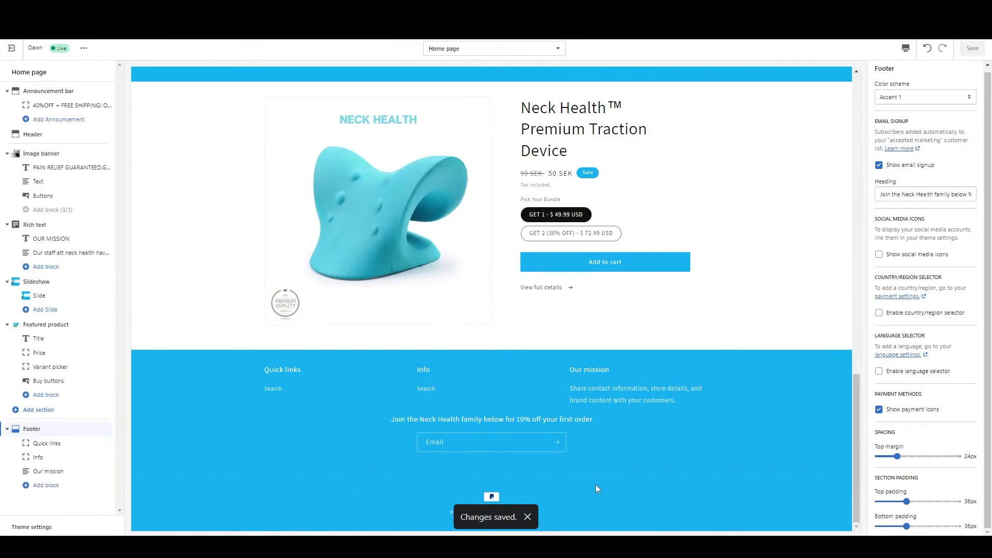
Step: Remove the "Our mission" block from the footer and save the theme
left_click(73, 472)
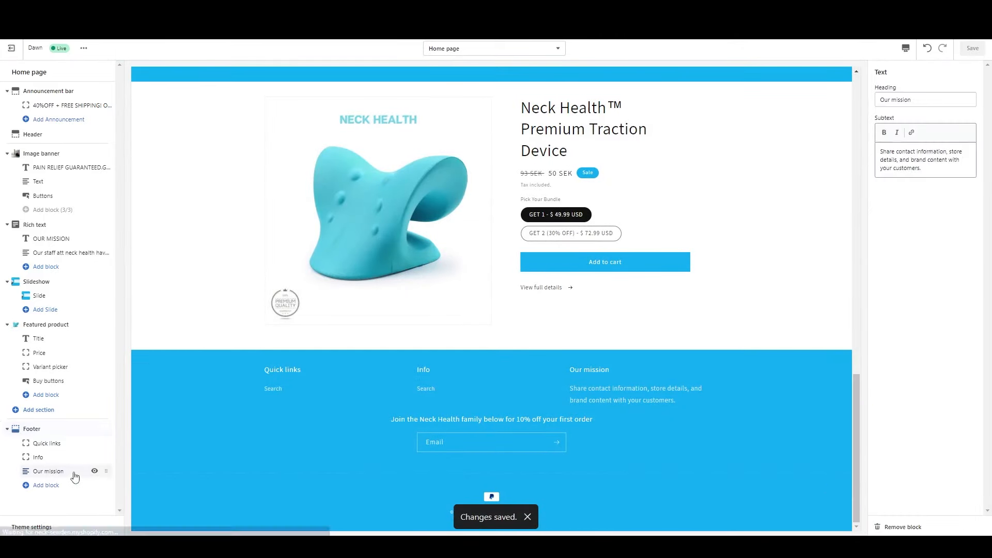
left_click(899, 525)
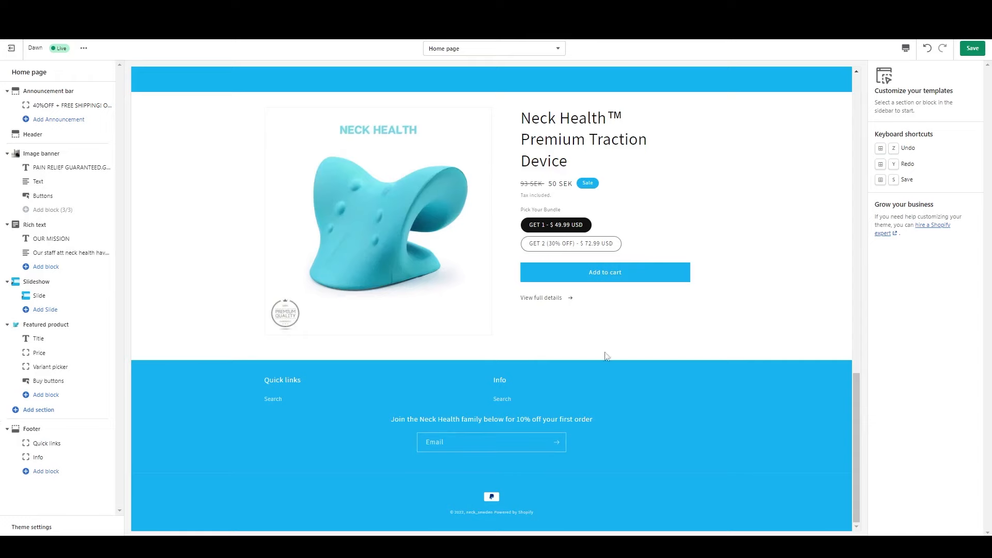
left_click(973, 48)
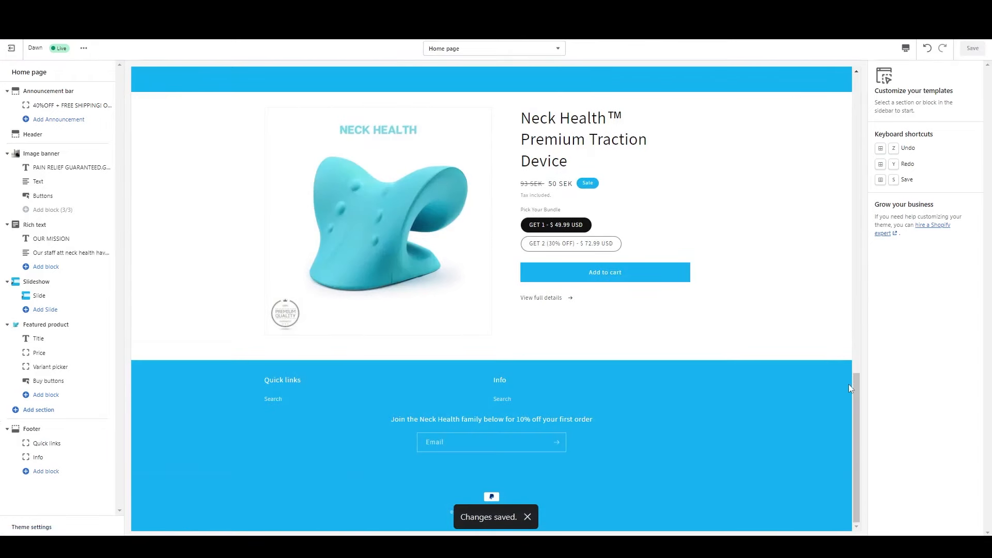
Step: Open the full details page of the featured Neck Health Premium Traction Device for editing and look over its layout
left_click_drag(855, 403, 816, 377)
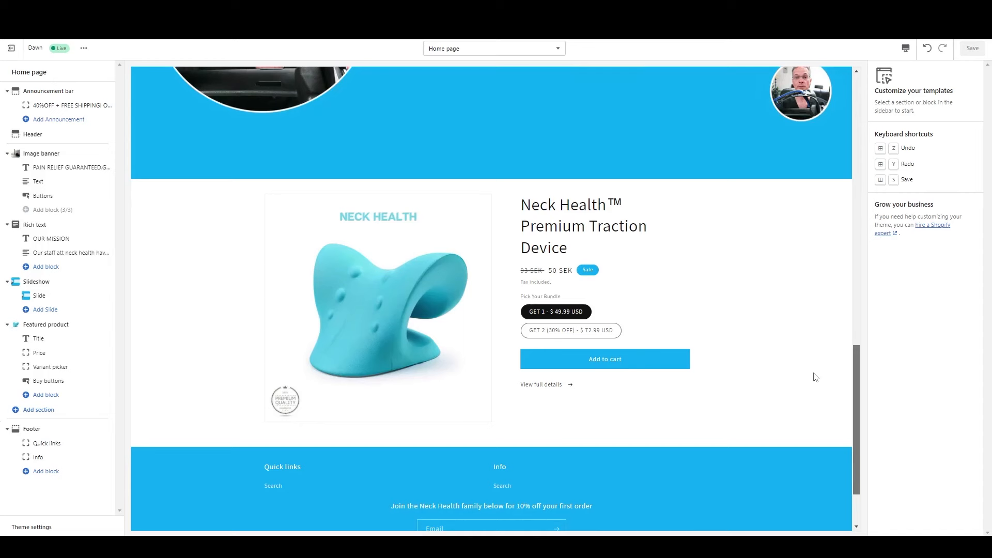
left_click_drag(815, 378, 811, 378)
left_click(543, 385)
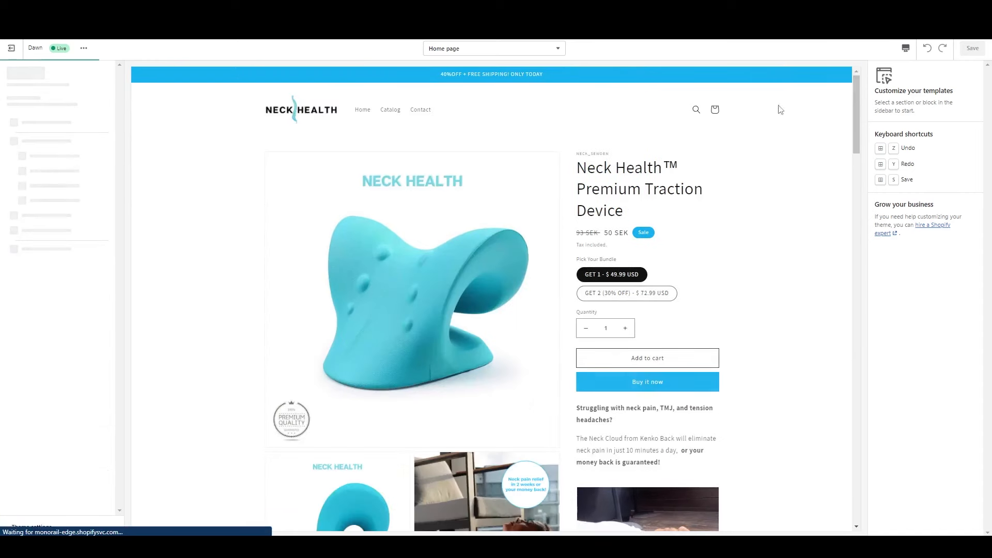
mouse_move(857, 101)
left_mouse_down()
mouse_move(828, 427)
mouse_move(828, 248)
mouse_move(851, 108)
left_mouse_up()
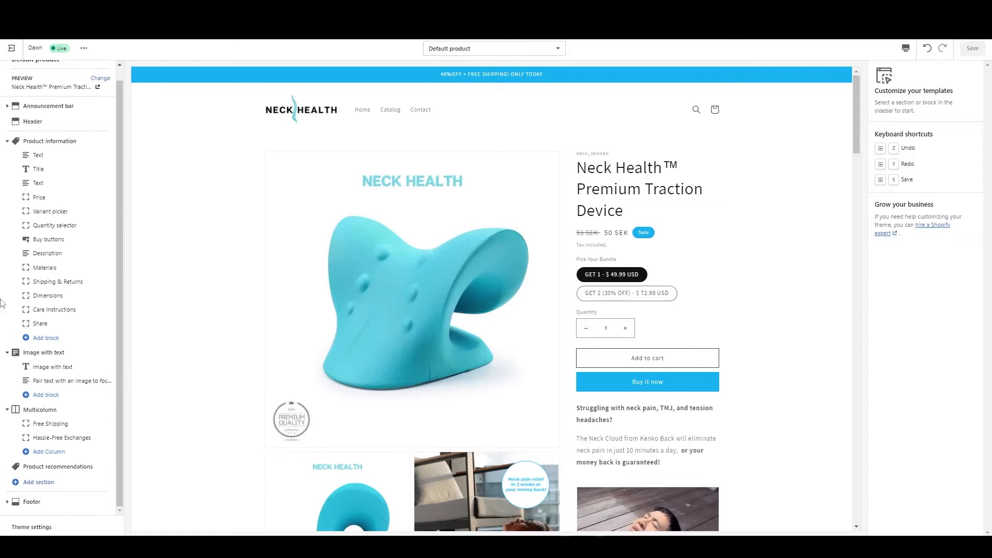
left_click_drag(854, 129, 885, 81)
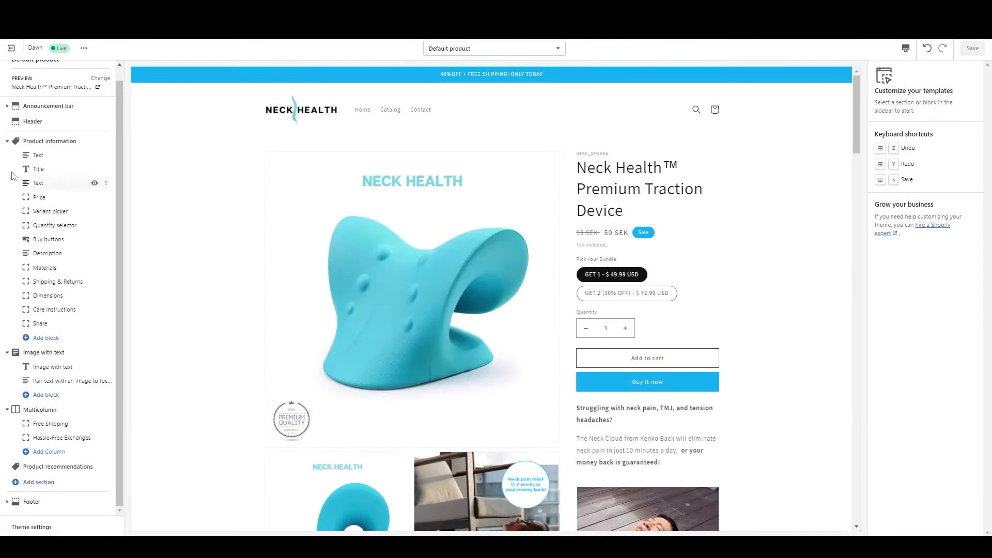
Step: Remove the vendor and product subtitle text blocks from the product information section
left_click(32, 155)
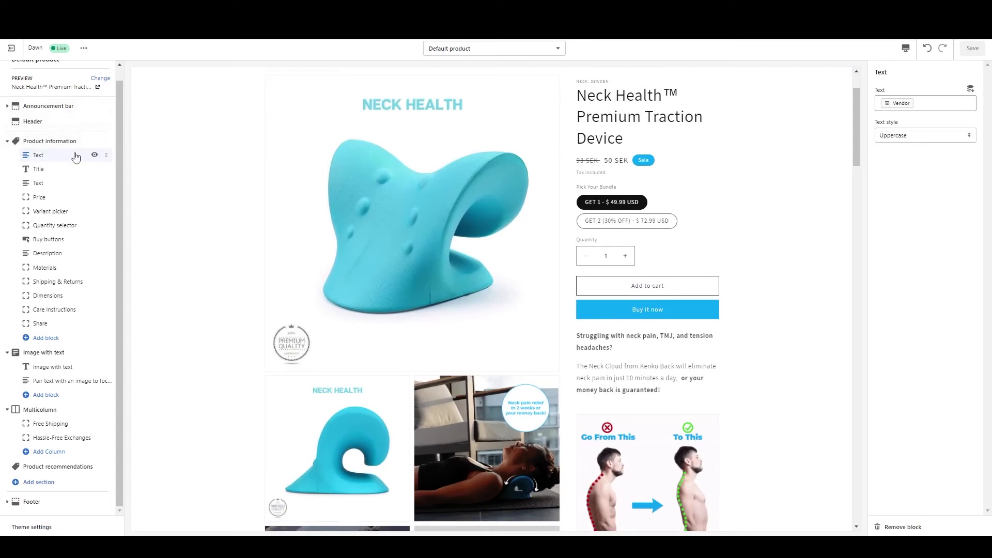
left_click(899, 527)
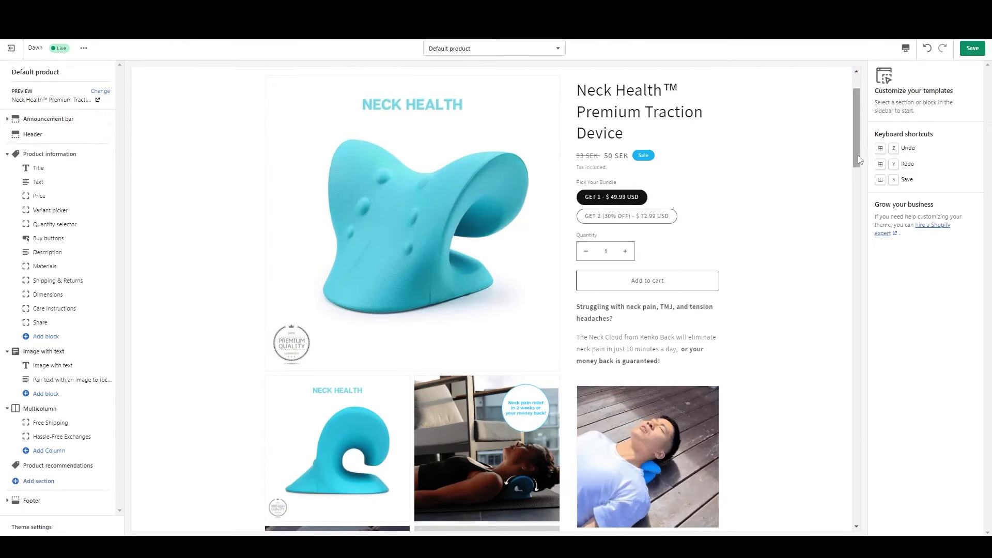
left_click_drag(861, 163, 862, 127)
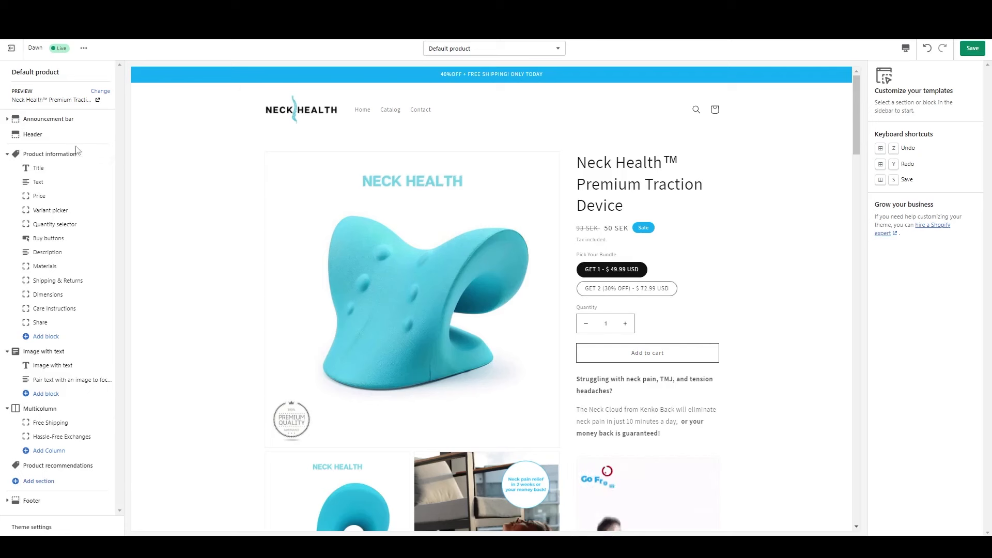
left_click(45, 170)
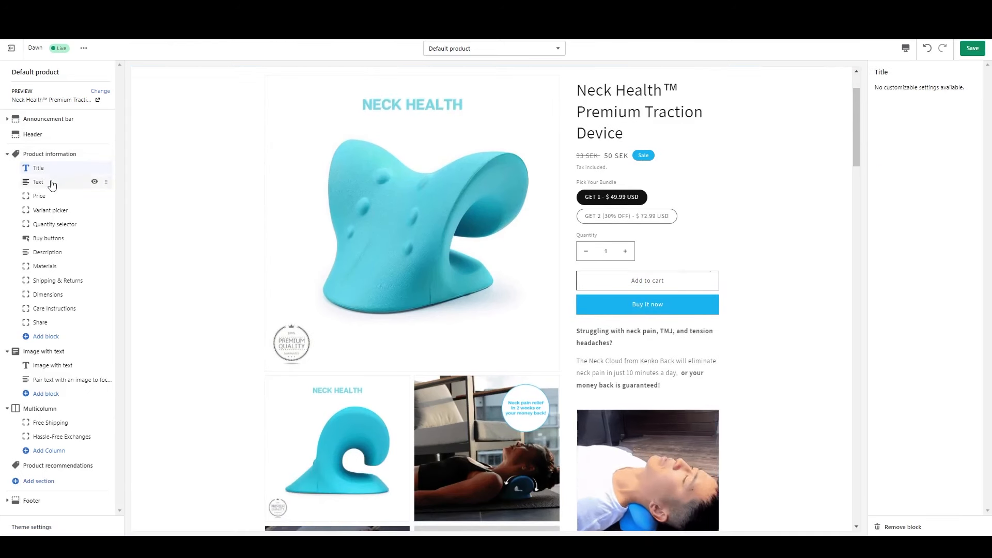
left_click(52, 184)
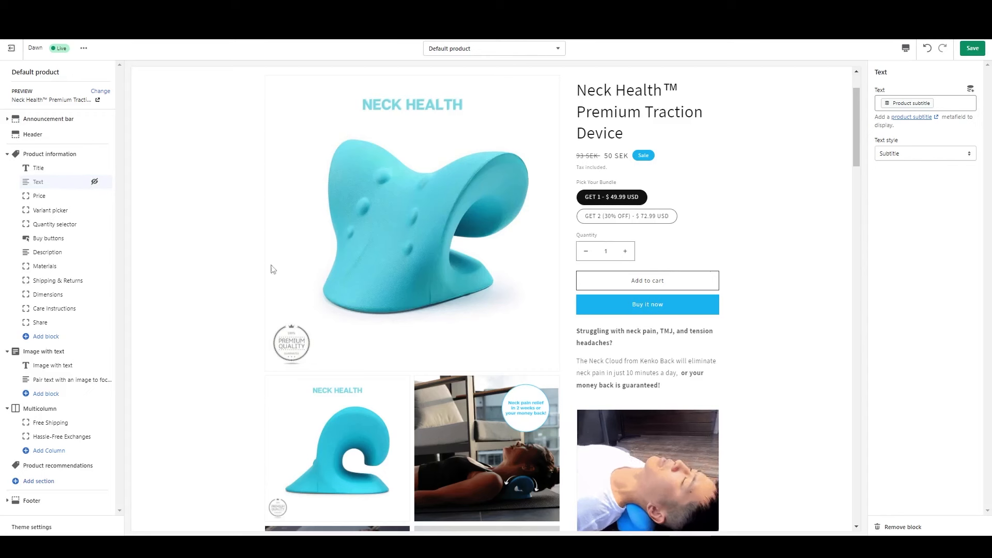
left_click(884, 526)
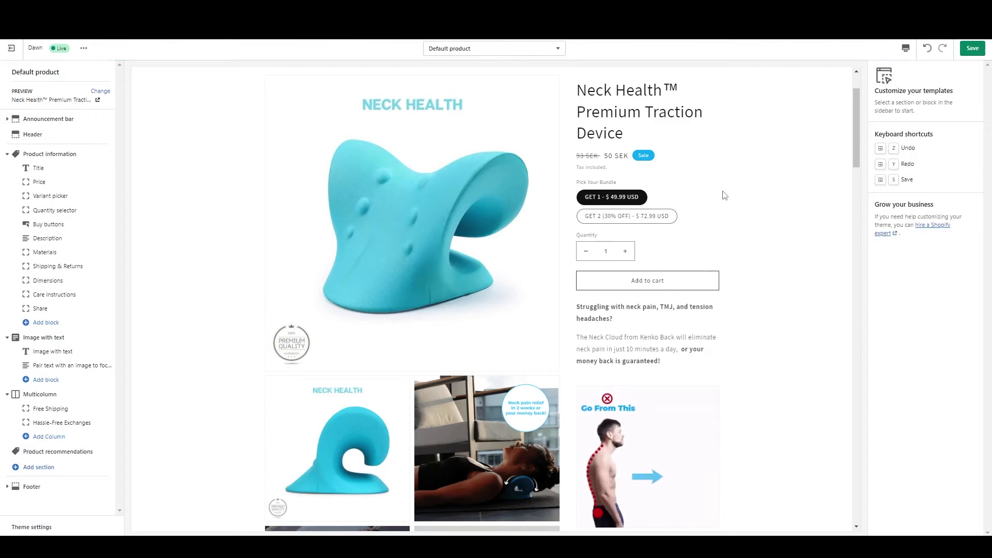
Step: Remove the quantity selector block from the product information section
left_click(53, 185)
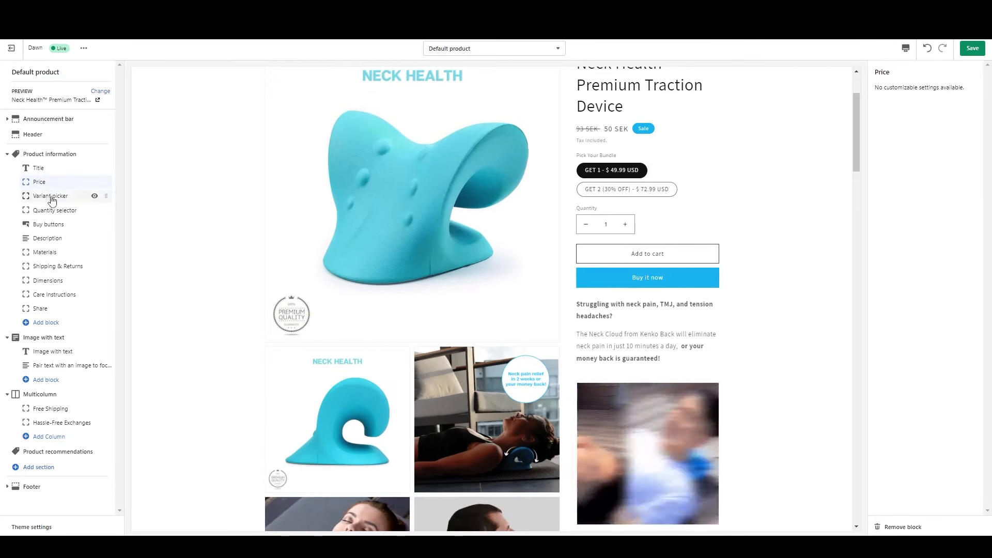
left_click(51, 198)
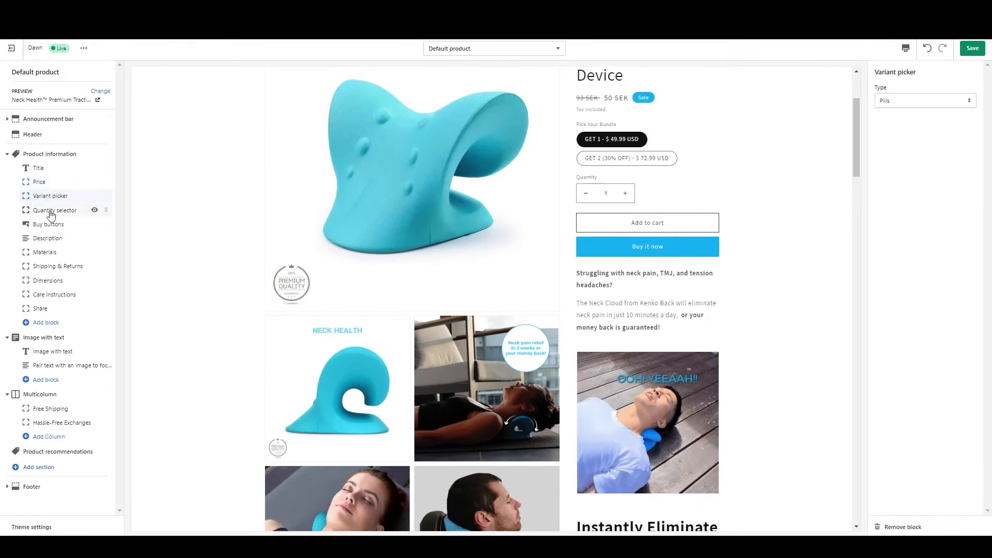
left_click(51, 211)
left_click(903, 527)
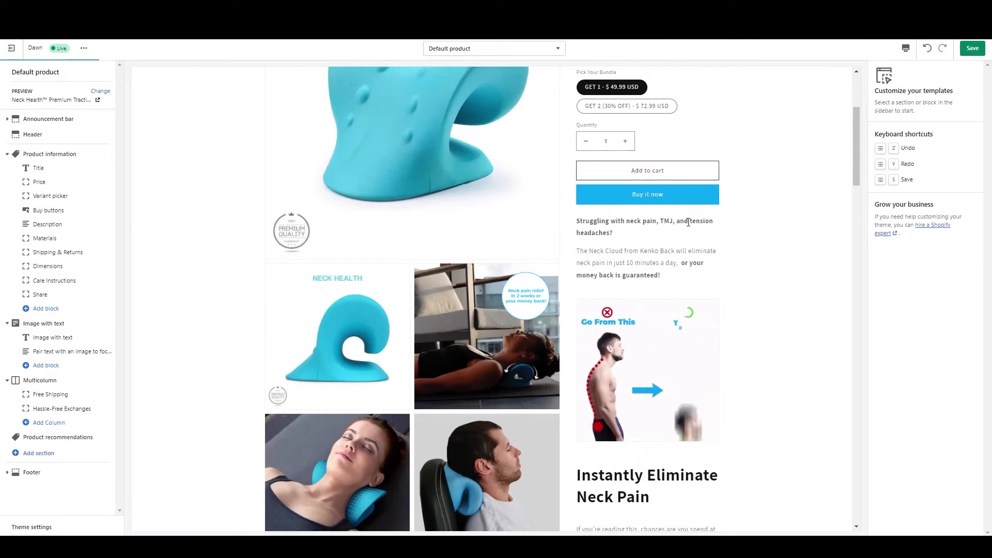
Step: Disable the dynamic checkout buttons in the product page's buy buttons, save the theme and review the product page
left_click(49, 210)
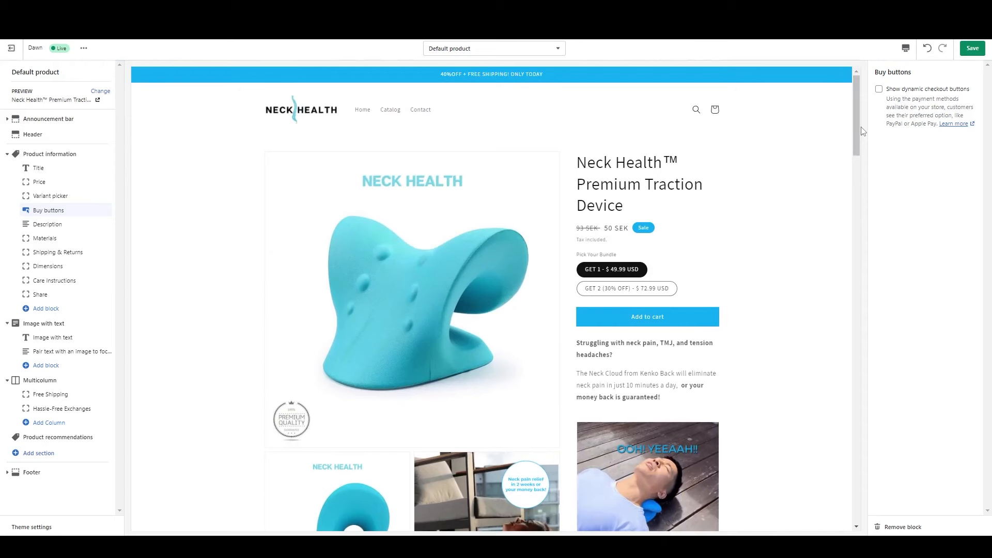
scroll(462, 352, "down", 3)
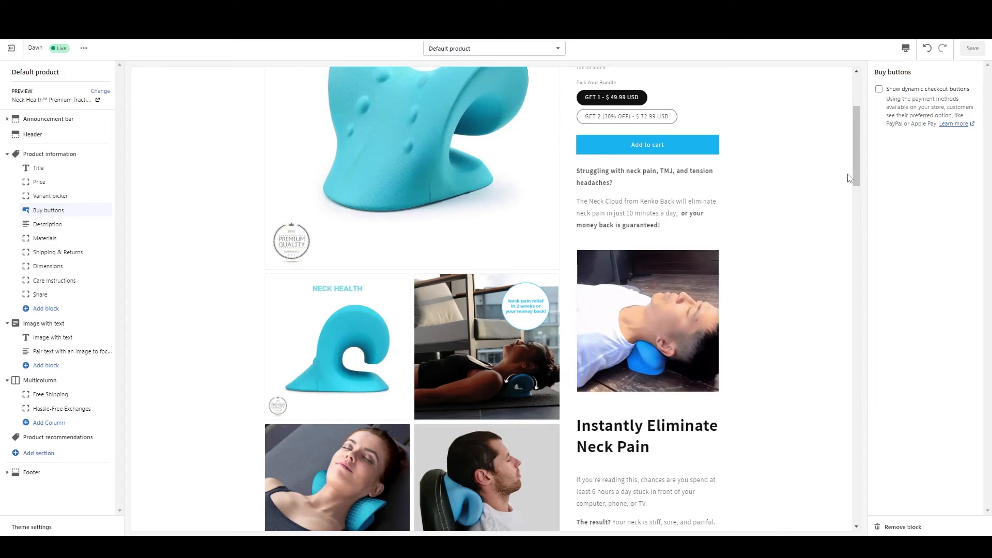
left_click_drag(854, 175, 855, 157)
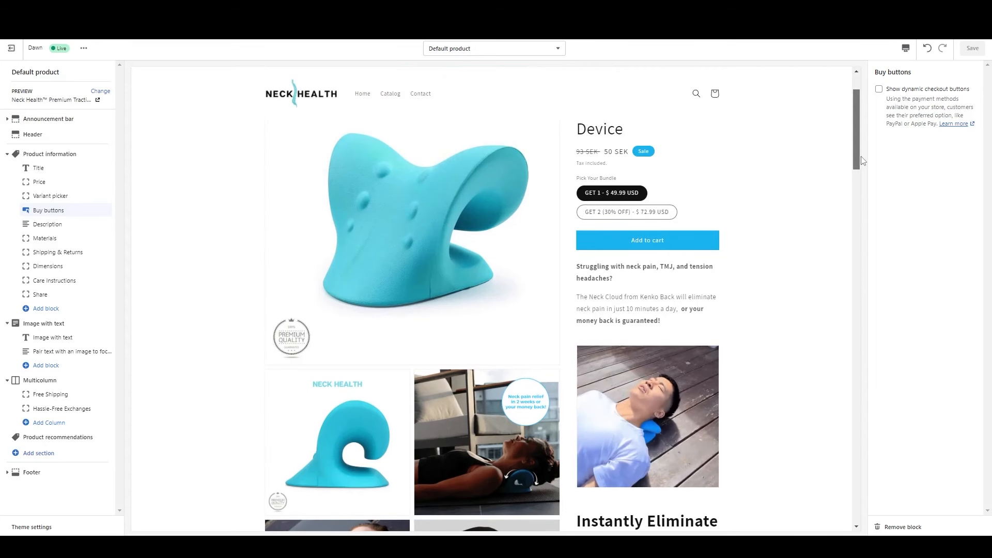
left_click_drag(861, 160, 863, 145)
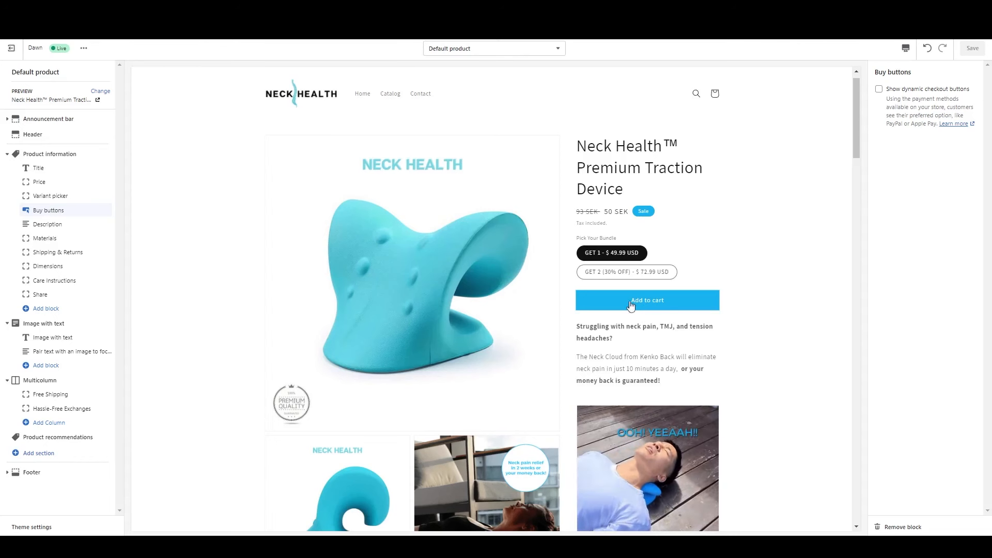
Step: Hide the Materials, Shipping & Returns, Dimensions, Care Instructions and Share blocks on the product page
left_click(47, 241)
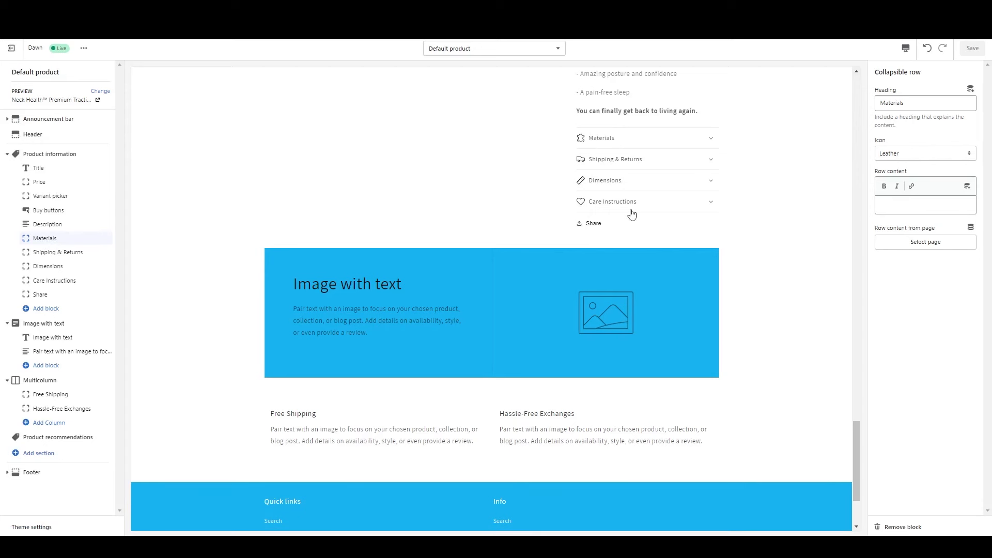
left_click(95, 239)
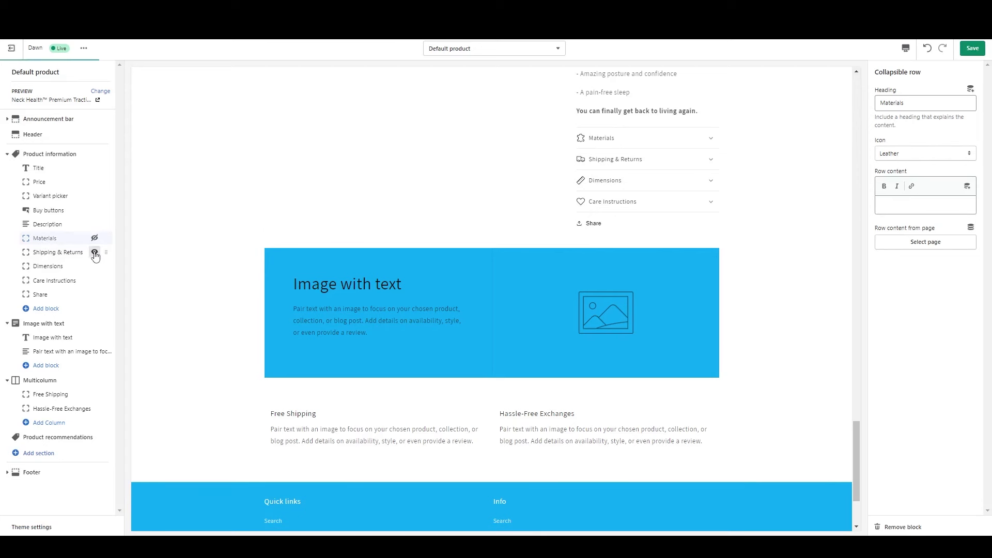
left_click(95, 252)
left_click(95, 266)
left_click(95, 280)
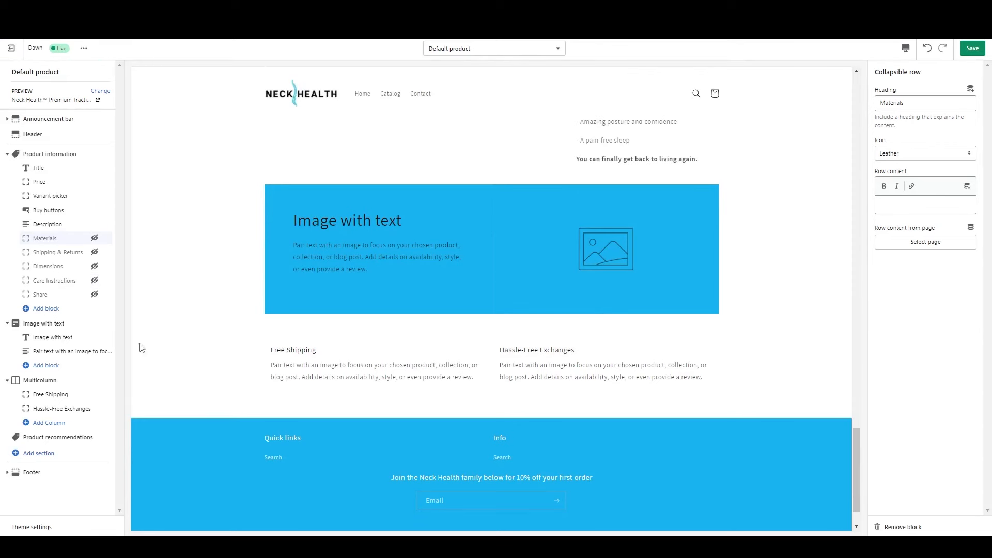
Step: Remove the "Image with text" section from the product page
left_click(44, 324)
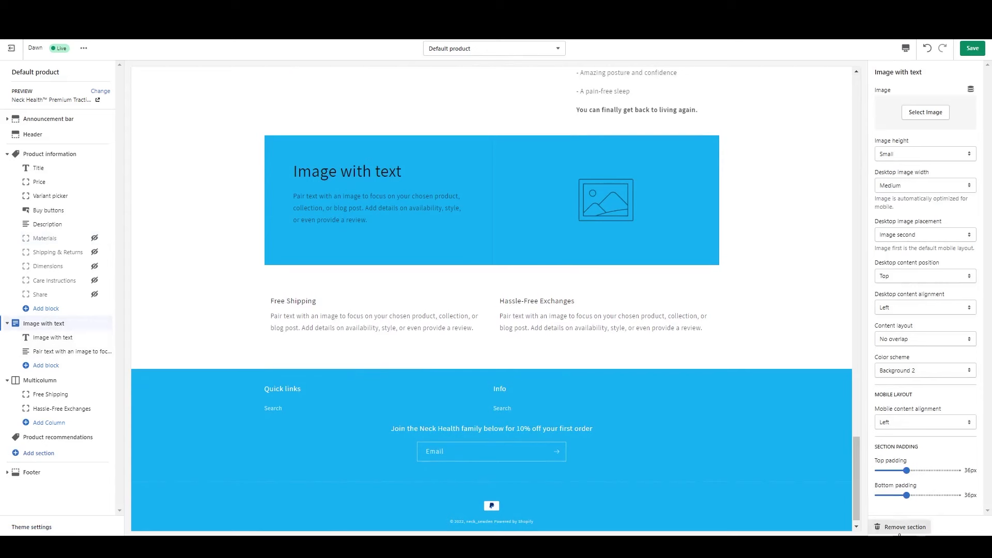
left_click(902, 528)
Step: Remove the Multicolumn section from the product page and hide the Product recommendations section
left_click(32, 324)
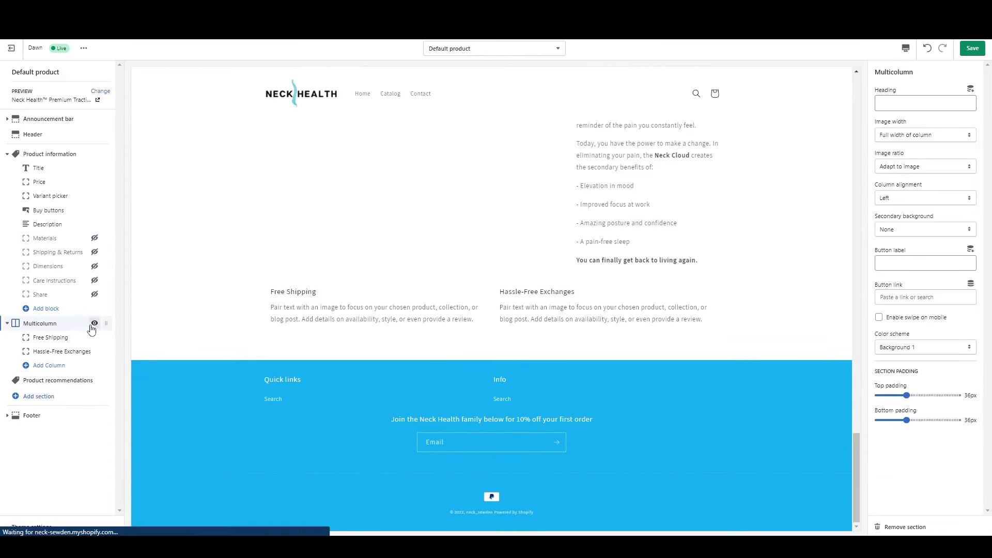
left_click(901, 527)
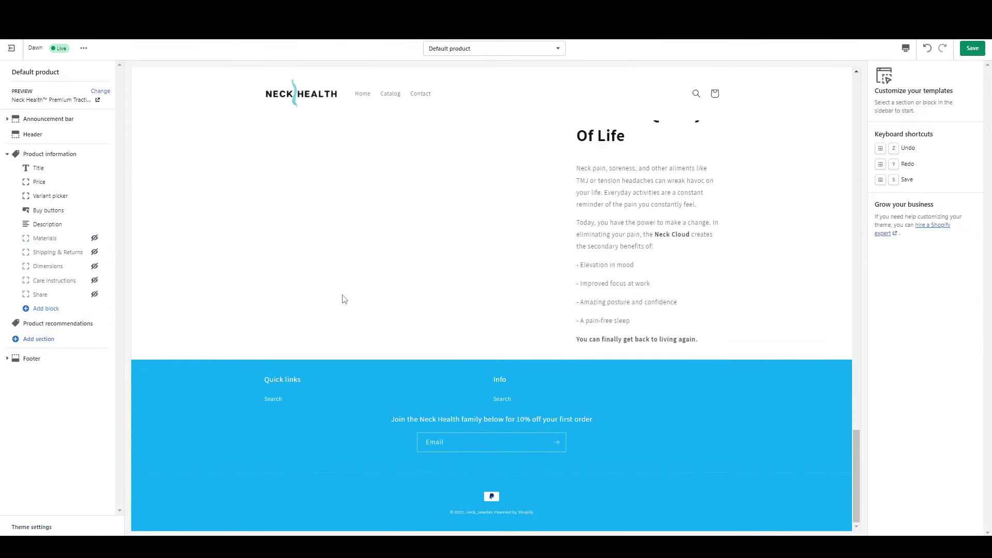
mouse_move(78, 324)
Step: Set the product information section's desktop layout to Thumbnails, with the desktop media size at Large
left_click(75, 155)
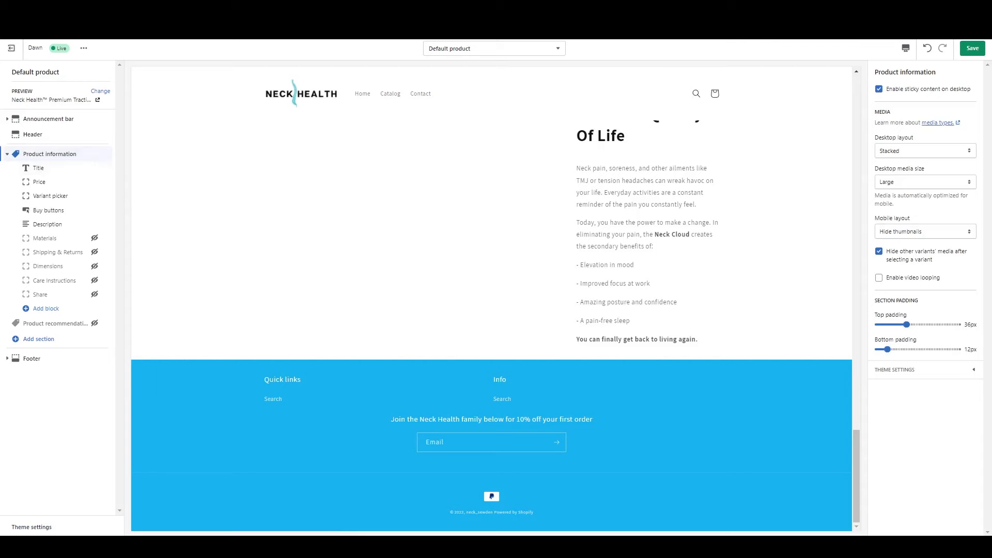
scroll(777, 233, "up", 20)
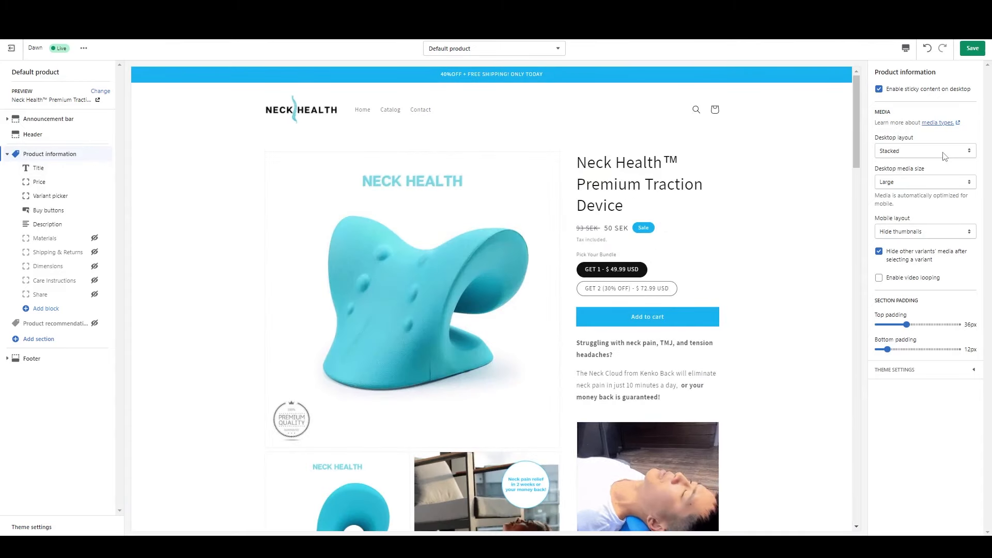
left_click(921, 151)
left_click(910, 167)
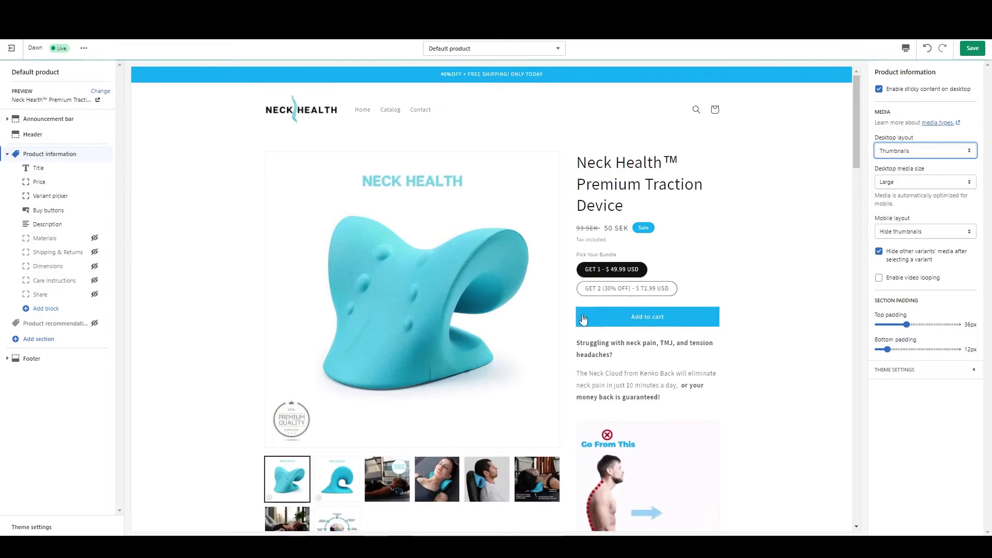
mouse_move(855, 141)
left_mouse_down()
mouse_move(854, 159)
mouse_move(854, 140)
left_mouse_up()
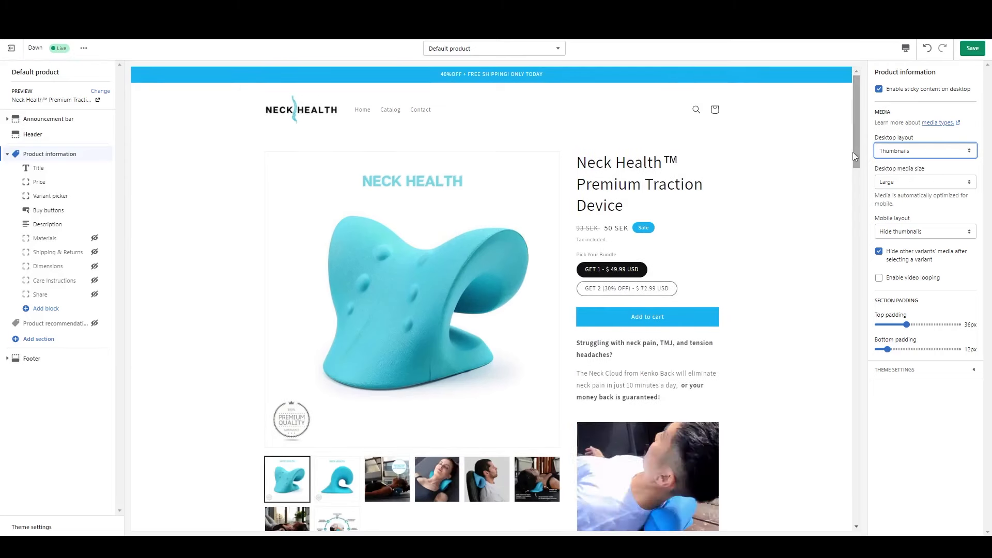
left_click(925, 182)
left_click(925, 208)
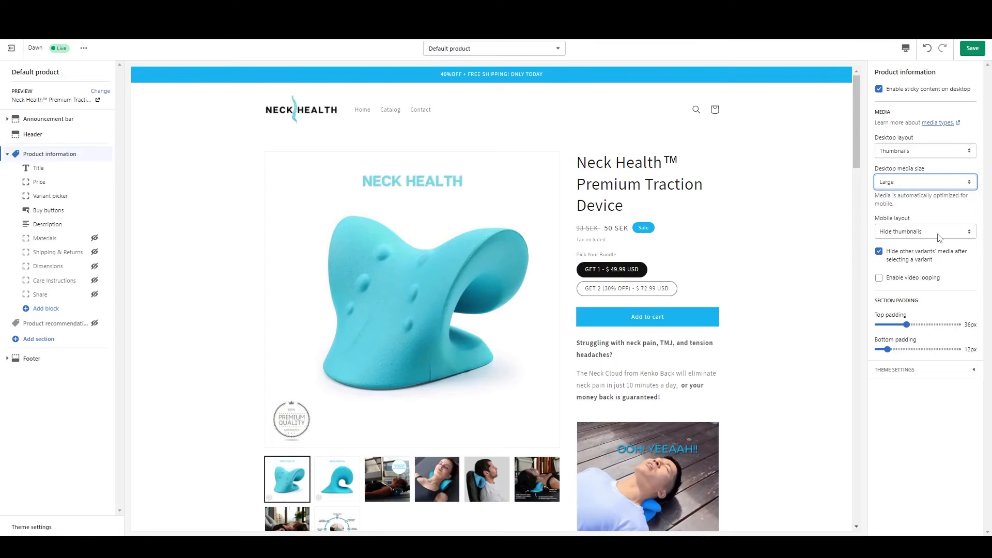
Step: Switch the theme preview to the mobile view and browse through the product image slider
left_click(907, 48)
left_click(924, 70)
mouse_move(570, 153)
left_mouse_down()
mouse_move(573, 161)
mouse_move(571, 152)
left_mouse_up()
left_click(510, 288)
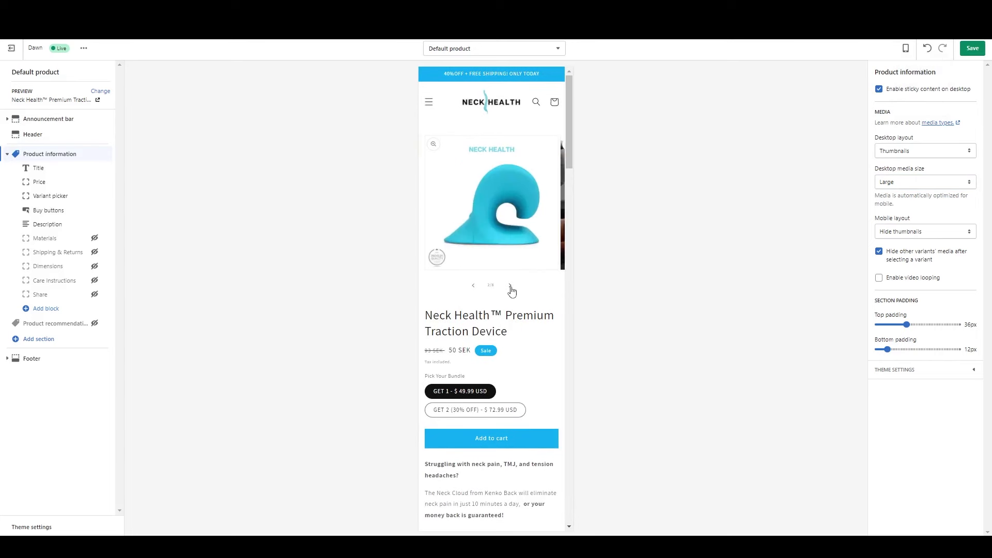
left_click(510, 287)
Step: Try the Show thumbnails option for the product media's mobile layout and check it in the preview
left_click(938, 231)
left_click(925, 248)
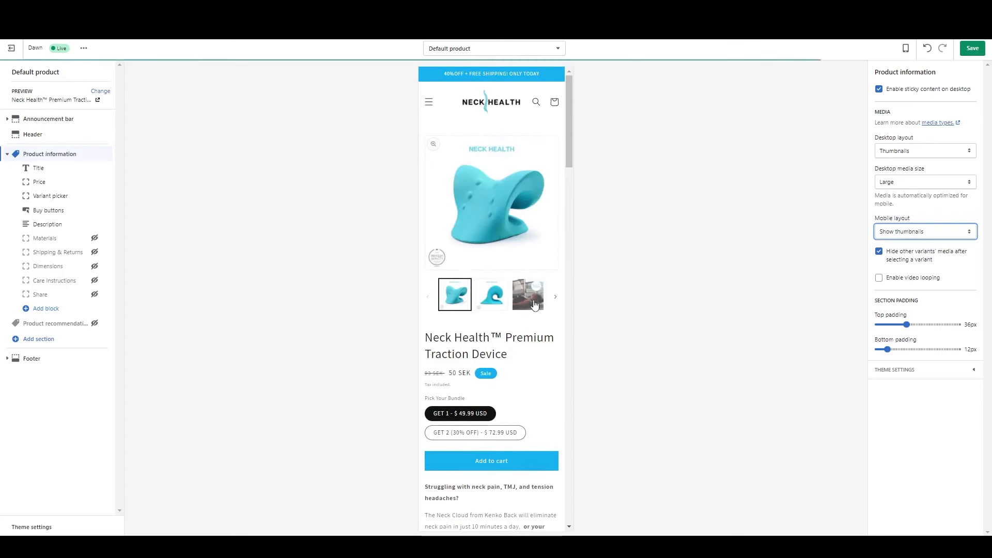
left_click_drag(572, 146, 578, 125)
Step: Set the product media's mobile layout back to Hide thumbnails and save the theme
left_click(938, 231)
left_click(927, 250)
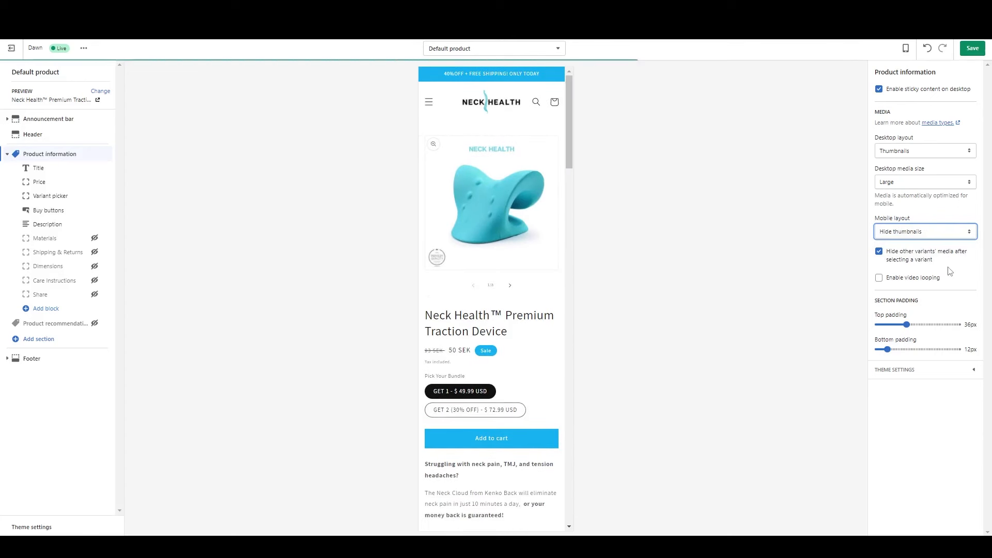
left_click_drag(569, 153, 573, 125)
left_click(973, 48)
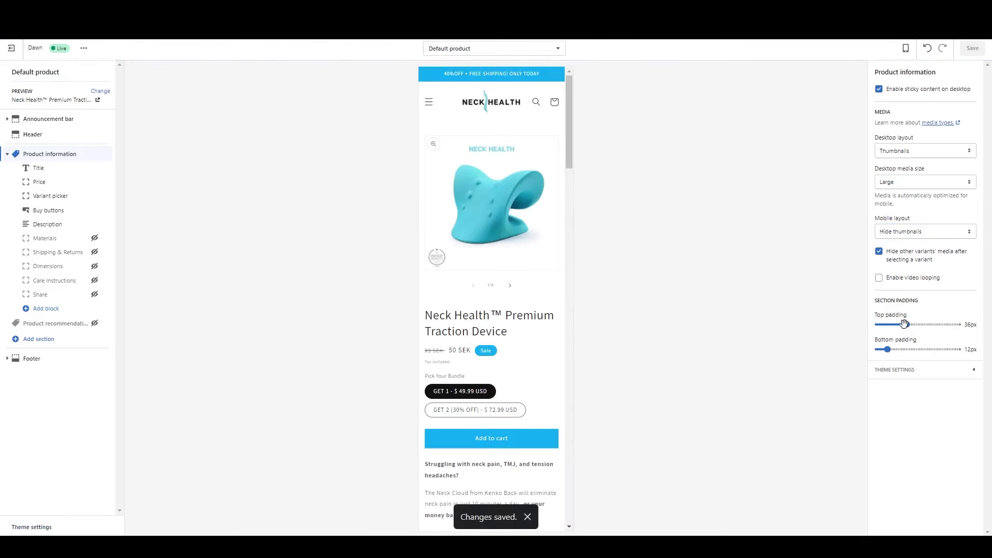
Step: Set the product information section's top padding to 12px and bottom padding to 8px
left_click_drag(904, 324, 887, 325)
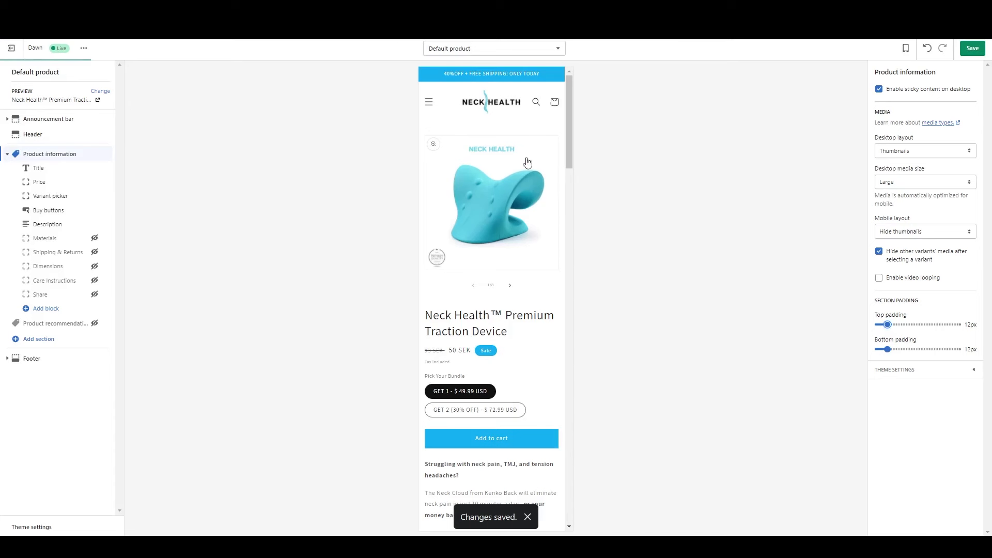
left_click_drag(881, 324, 885, 323)
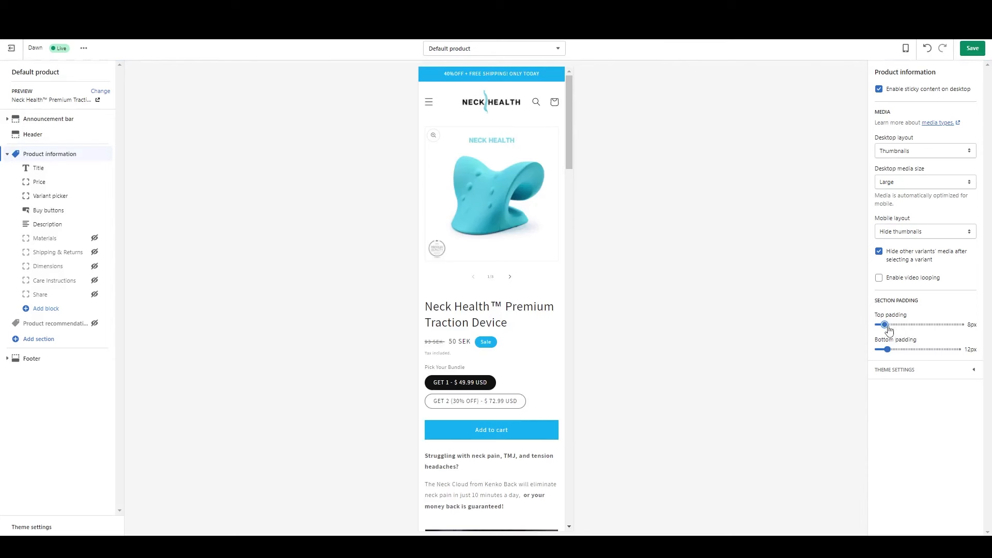
left_click_drag(886, 324, 887, 324)
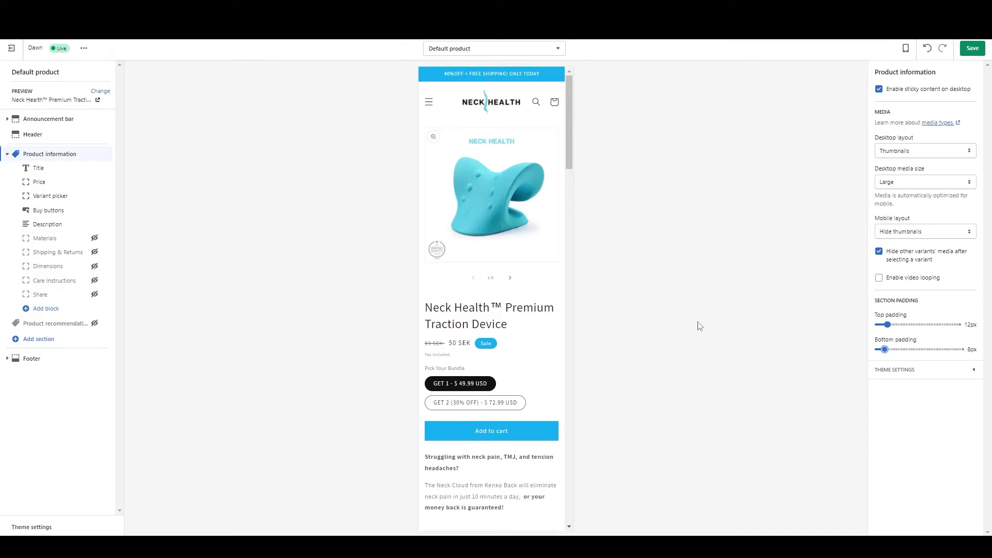
Step: Review the mobile product page, switching between the two bundle options and looking through the description
scroll(569, 128, "down", 1)
left_click_drag(575, 135, 586, 107)
left_click(473, 406)
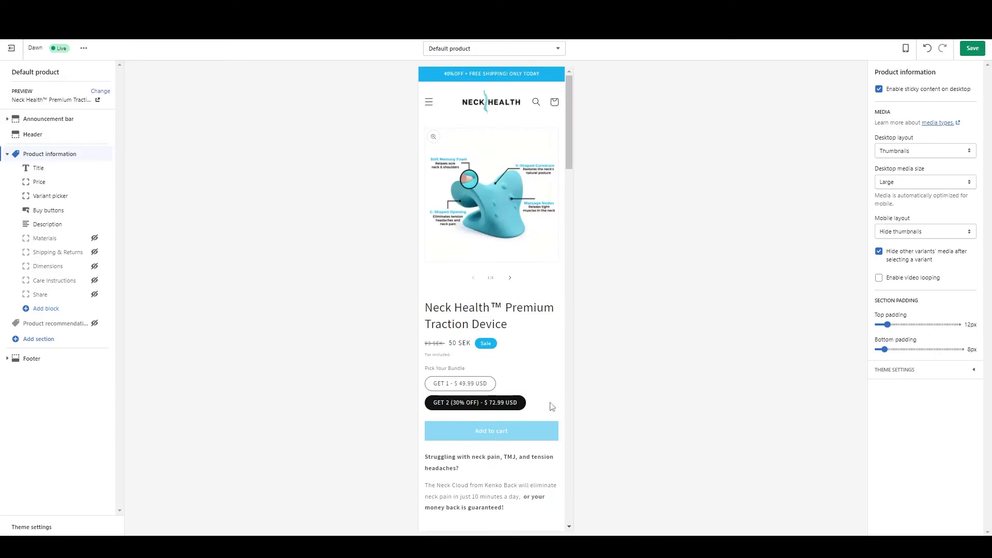
left_click(457, 387)
left_click(465, 402)
left_click(458, 384)
left_click_drag(571, 138, 605, 193)
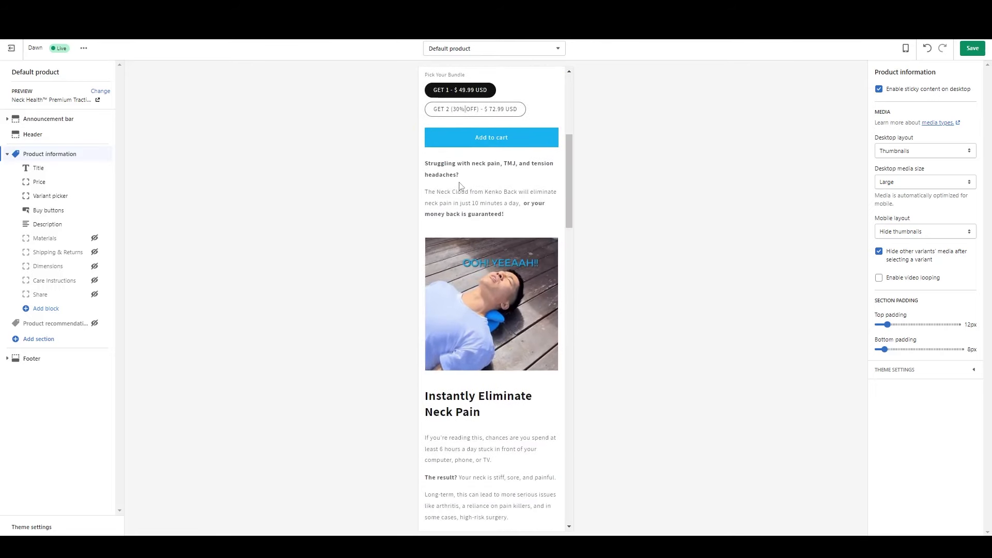
mouse_move(568, 184)
left_mouse_down()
mouse_move(585, 179)
mouse_move(572, 181)
mouse_move(576, 265)
left_mouse_up()
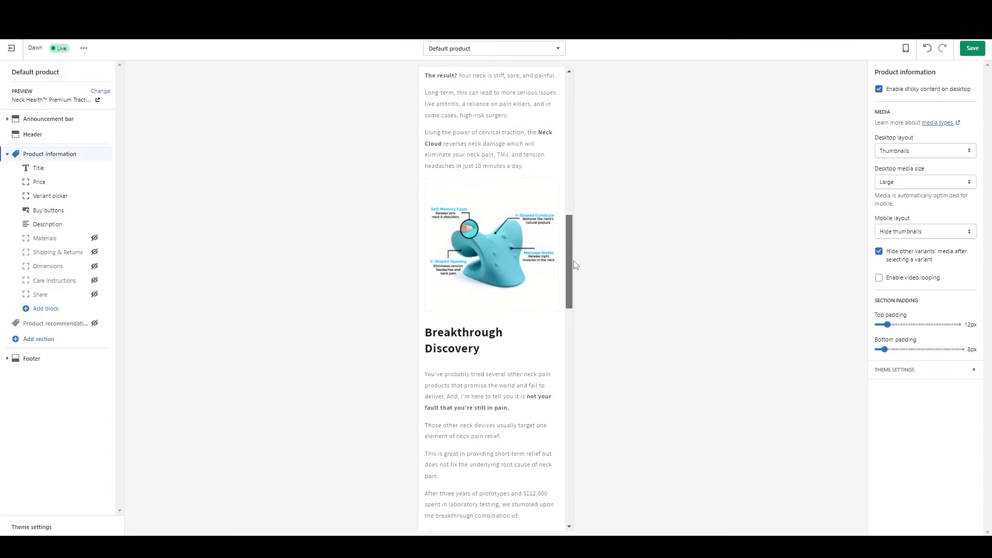
left_click_drag(568, 298, 575, 219)
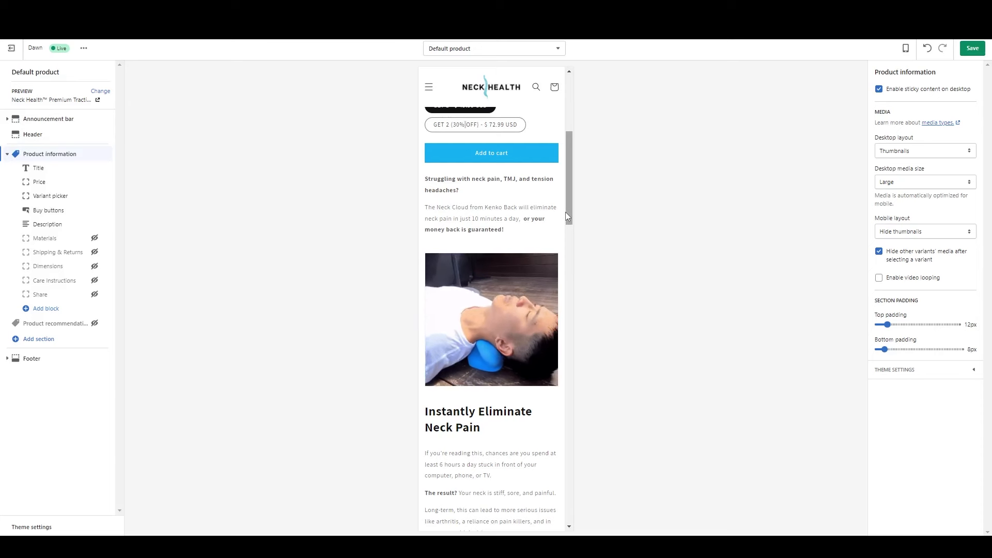
Step: Review the product page's description in the mobile preview and check the store's navigation menu
scroll(569, 214, "down", 1)
left_click_drag(568, 214, 566, 291)
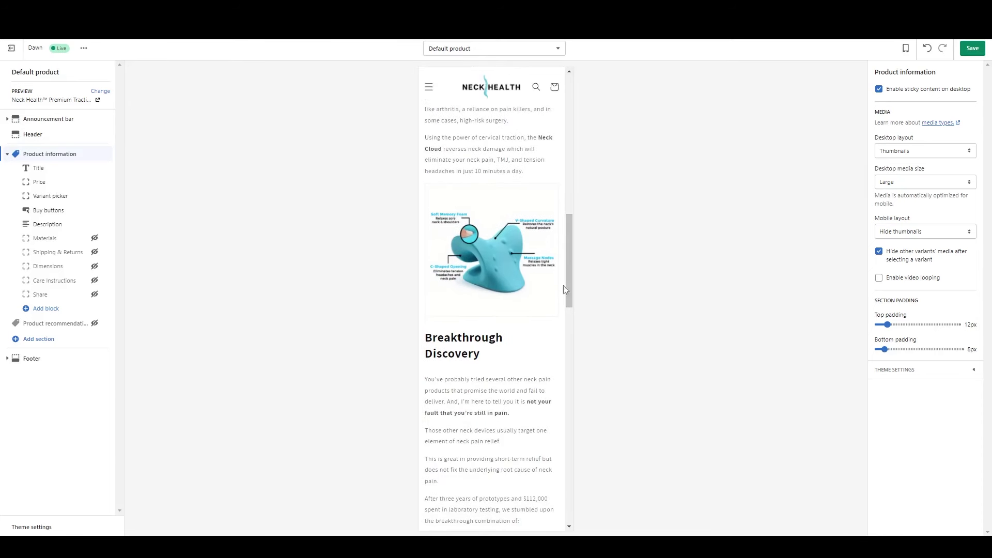
left_click_drag(569, 290, 562, 381)
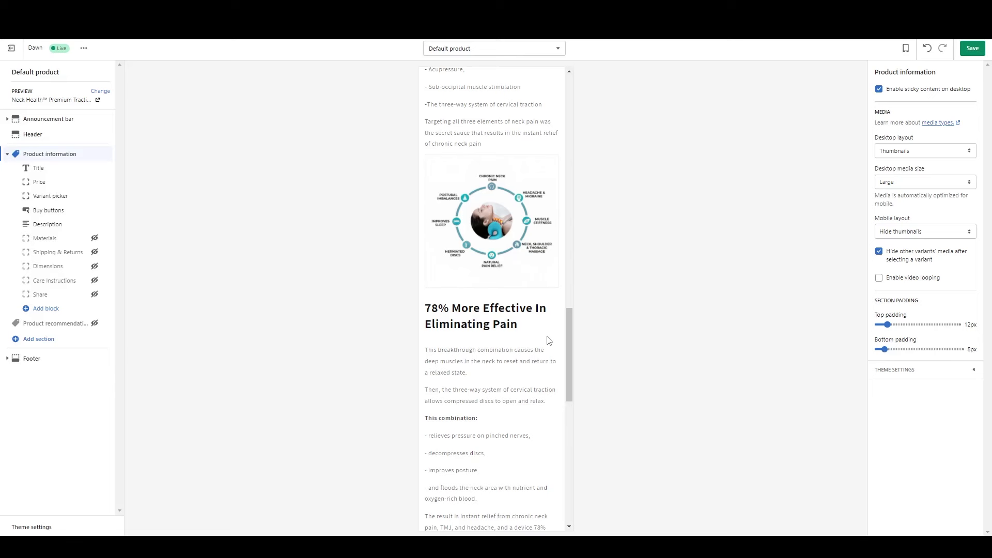
left_click_drag(568, 337, 575, 100)
left_click(428, 103)
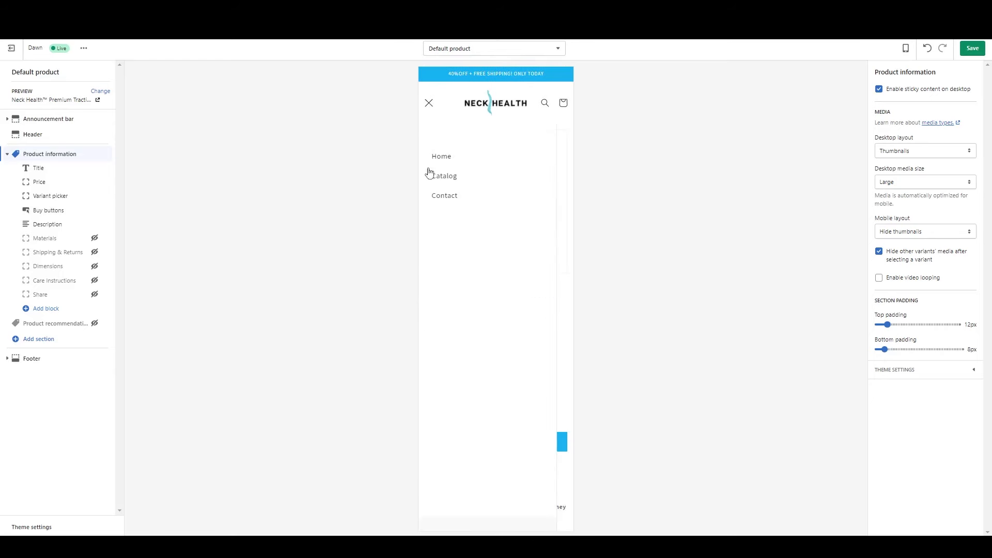
left_click(572, 215)
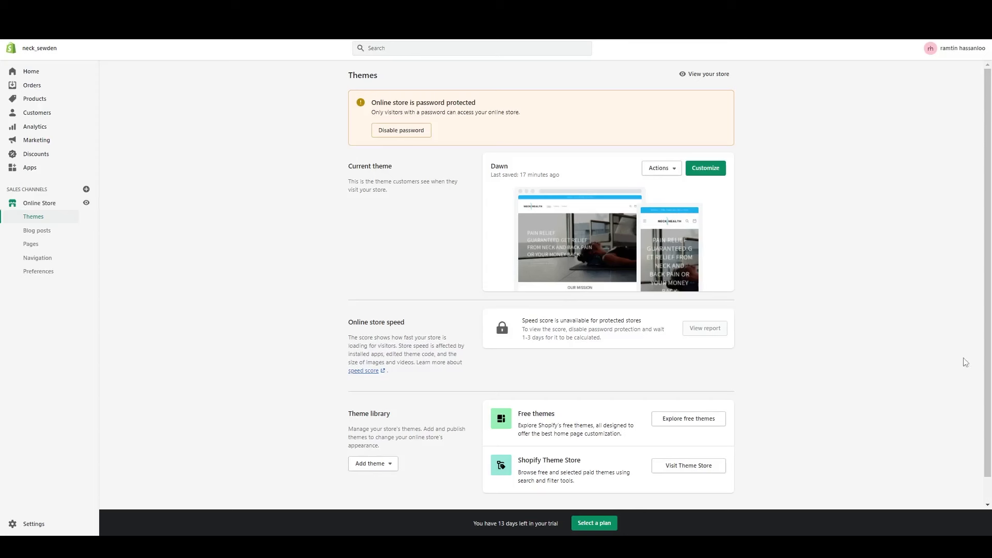
Step: Start a new online store page titled "Terms of service"
left_click(66, 249)
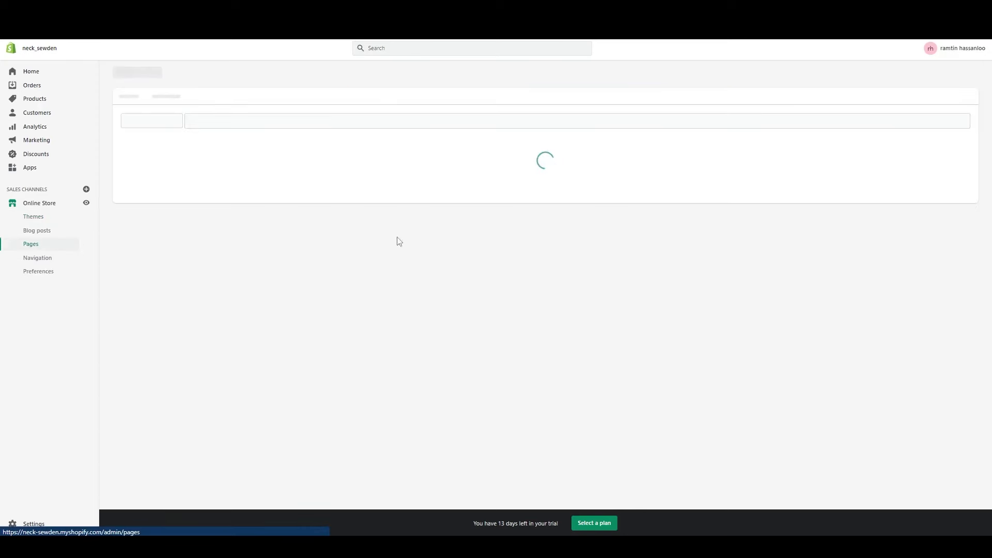
left_click(955, 81)
left_click(424, 115)
type("Terms of service")
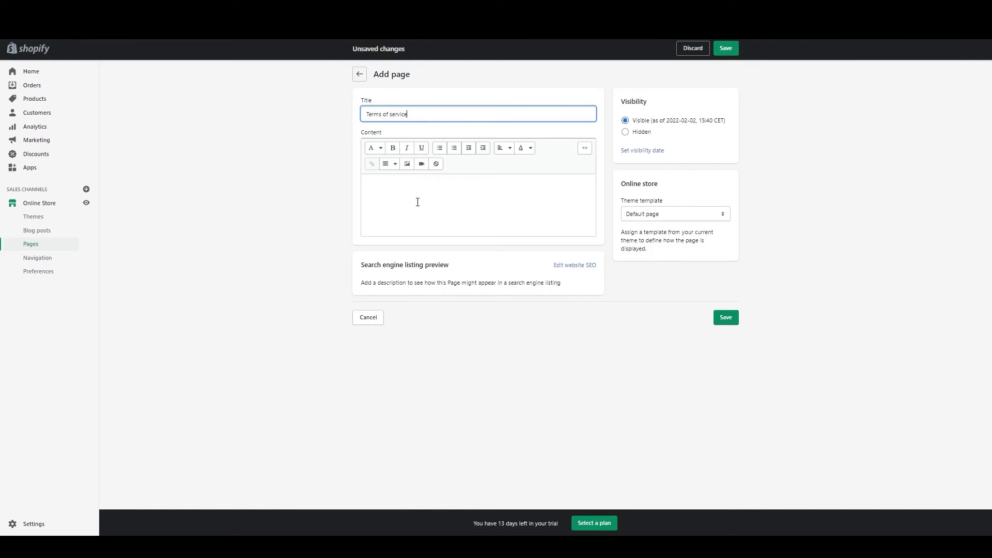
Step: Paste the prepared terms text into the page content, review it, and save the page
left_click(418, 201)
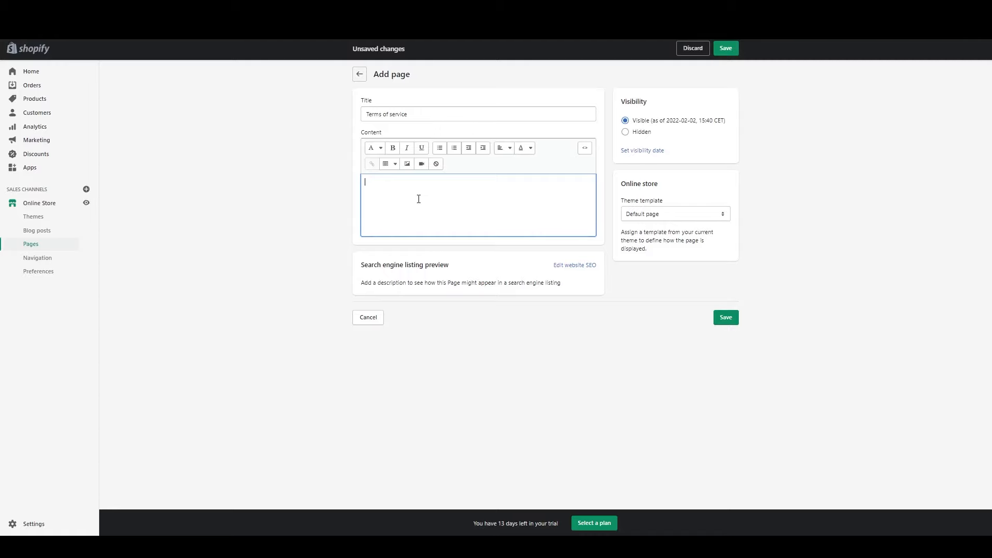
key("super+v")
left_click(419, 199)
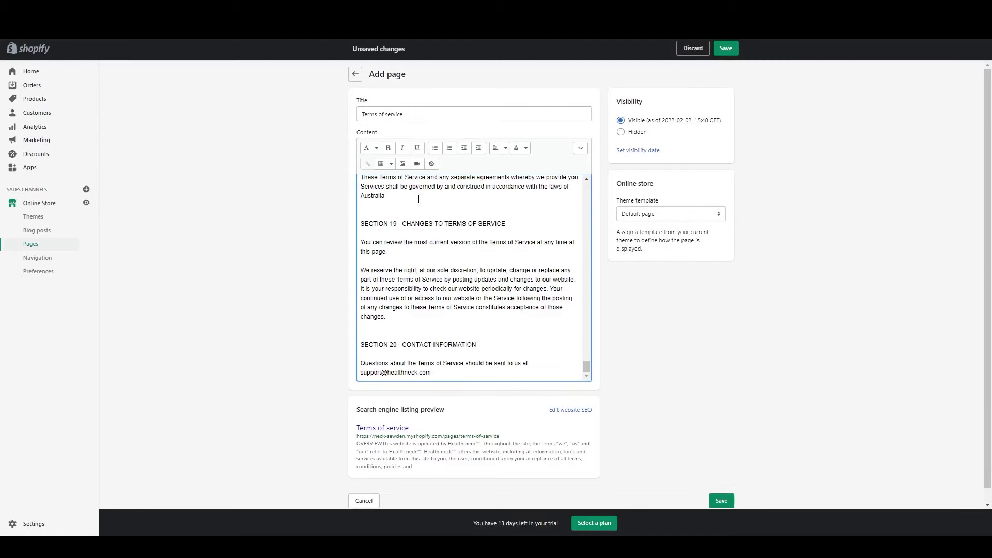
scroll(481, 279, "up", 10)
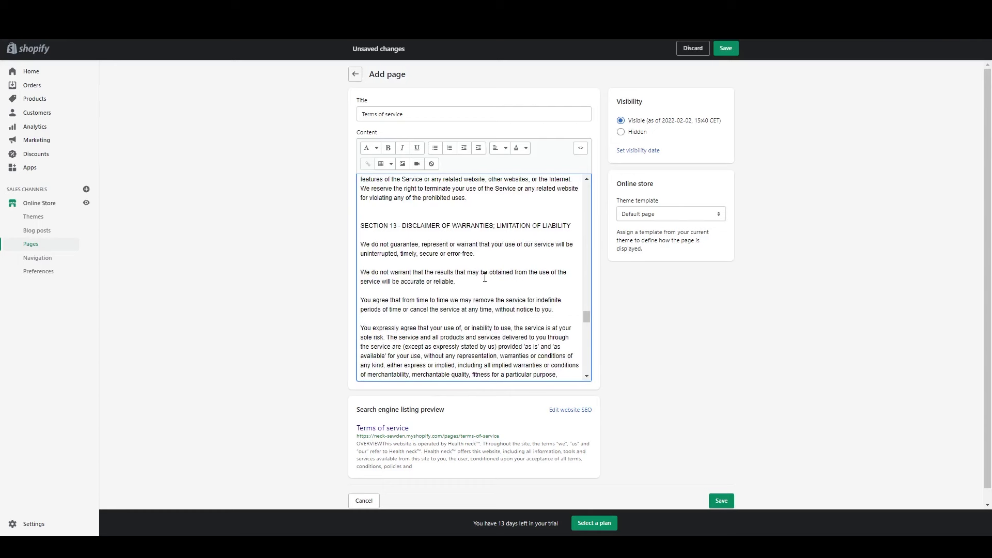
scroll(485, 278, "up", 10)
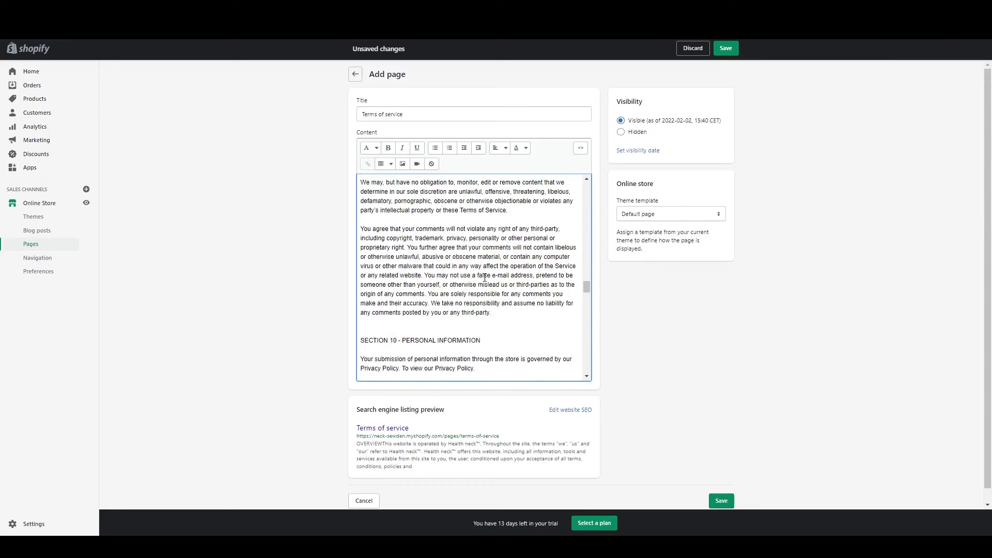
scroll(485, 278, "up", 15)
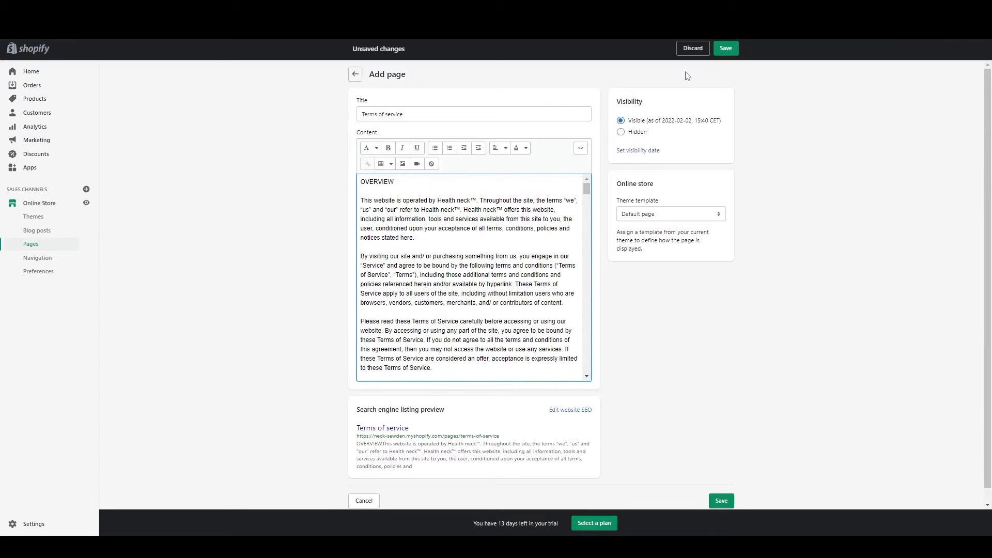
left_click(726, 48)
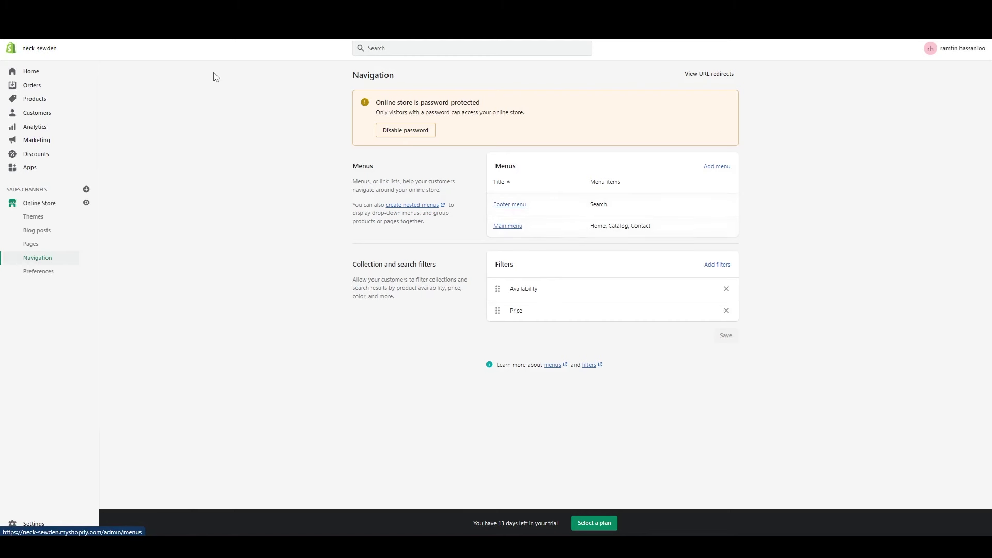
Step: Add a menu item linking to the GUARANTEE page in the store's footer menu
left_click(507, 206)
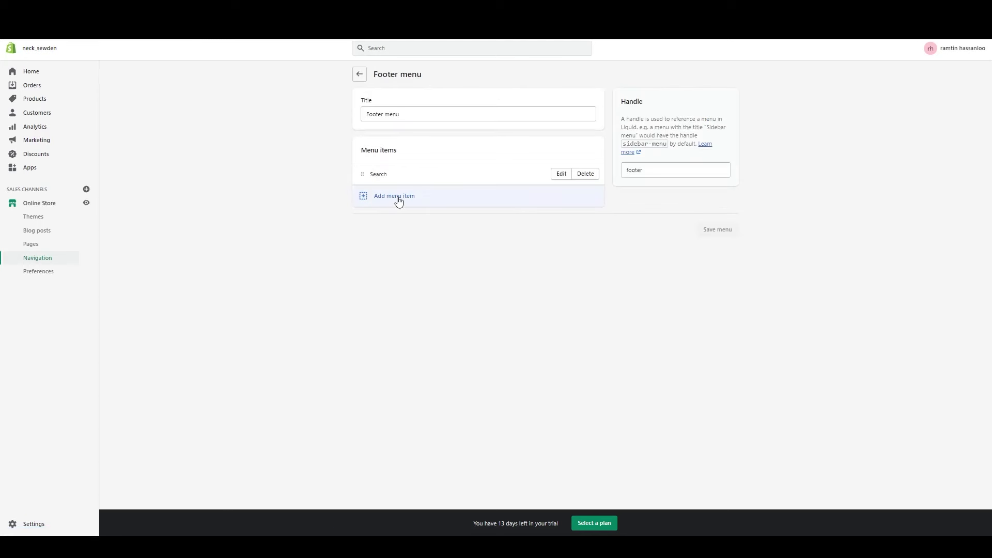
left_click(398, 202)
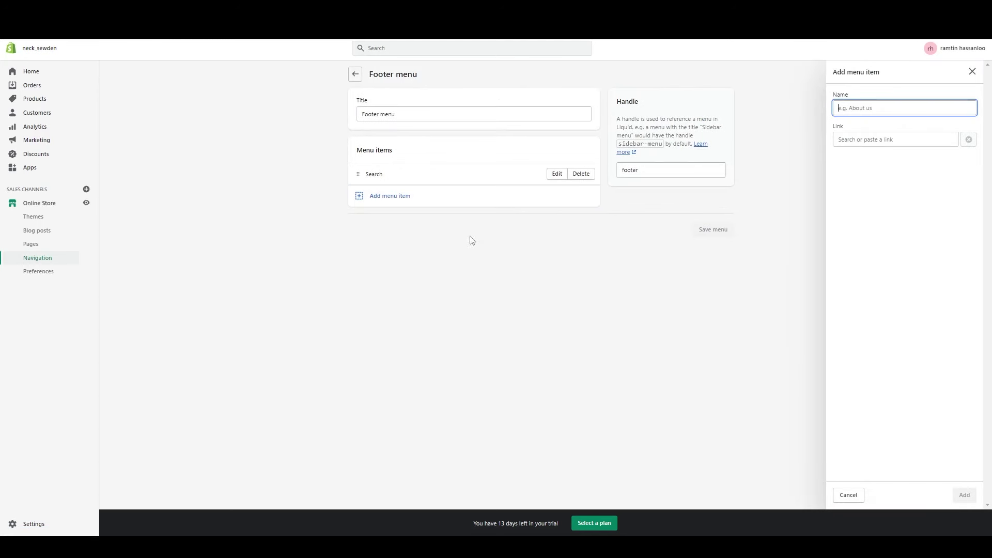
left_click(885, 147)
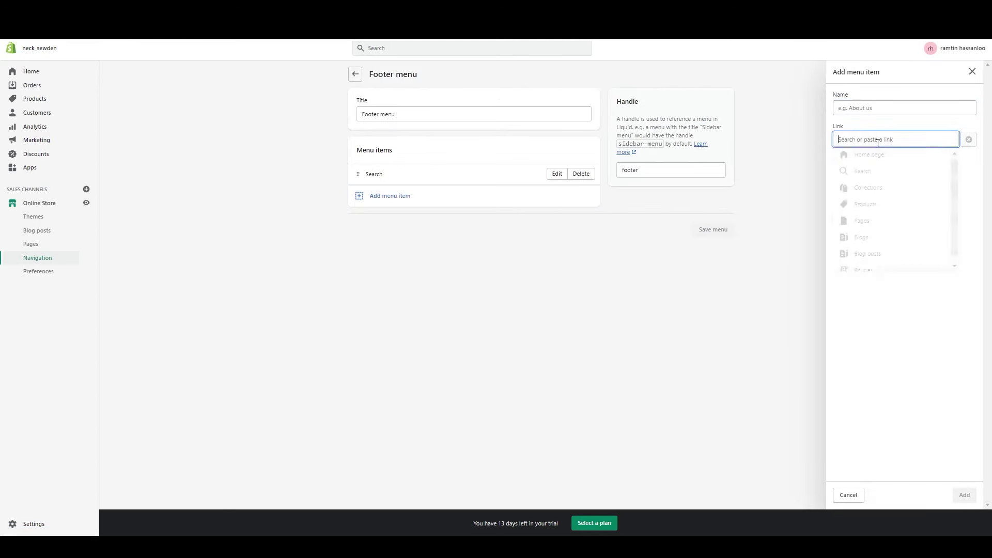
left_click(871, 226)
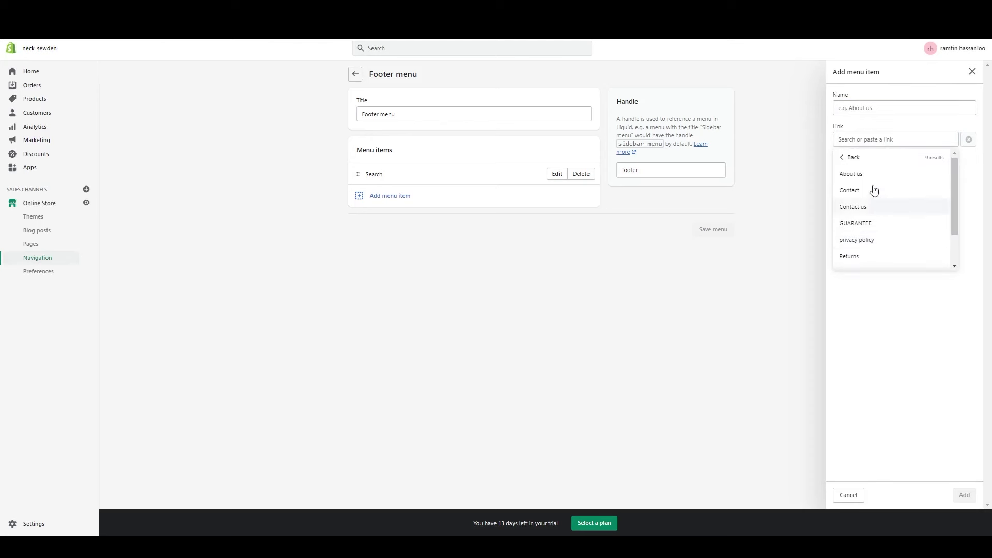
left_click(873, 224)
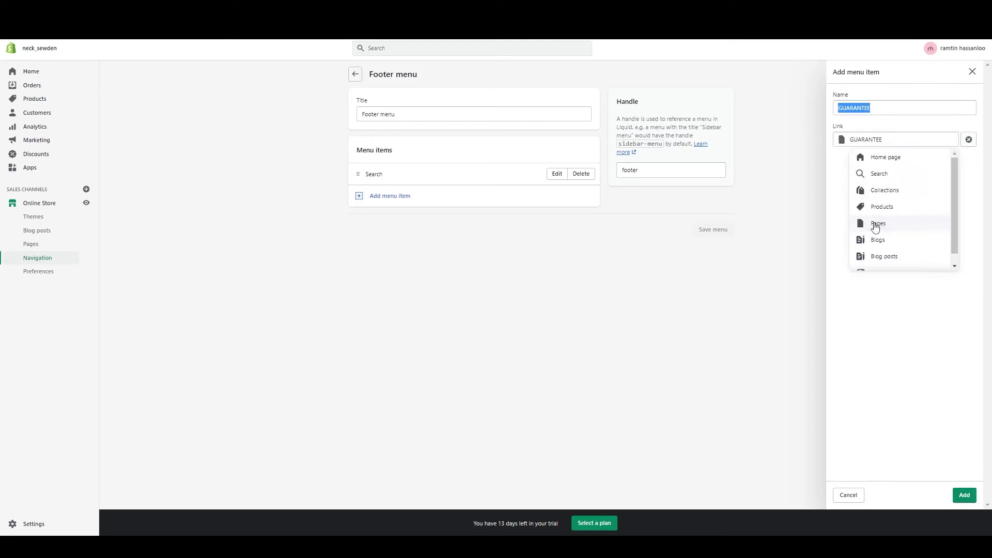
left_click(965, 496)
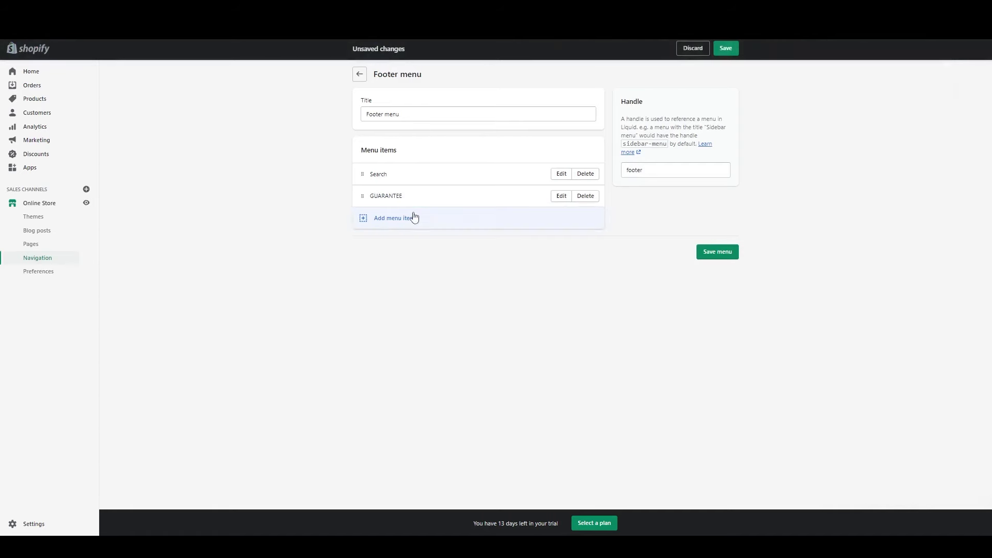
Step: Add a footer menu item linking to the Returns page
left_click(412, 217)
left_click(902, 144)
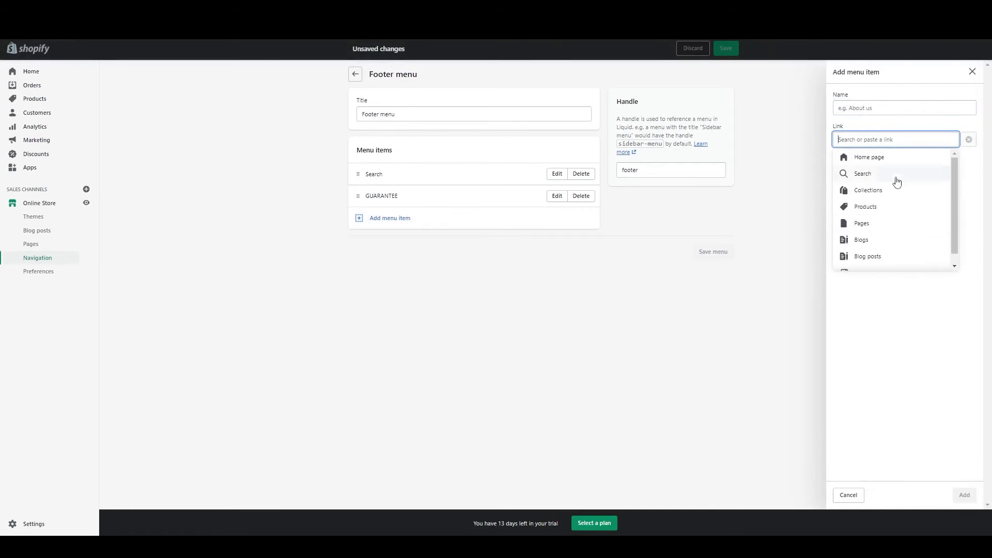
left_click(885, 223)
scroll(905, 161, "down", 2)
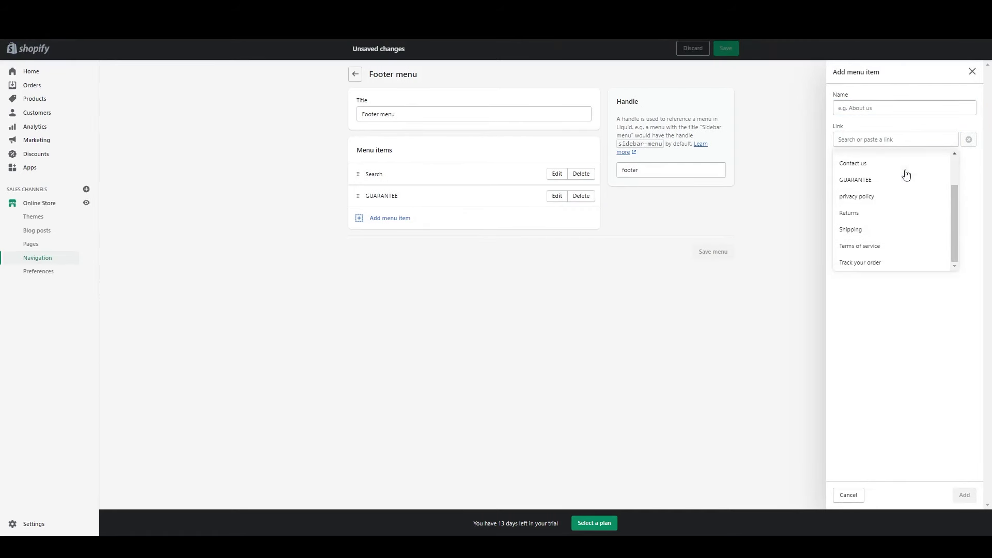
left_click(906, 215)
left_click(964, 495)
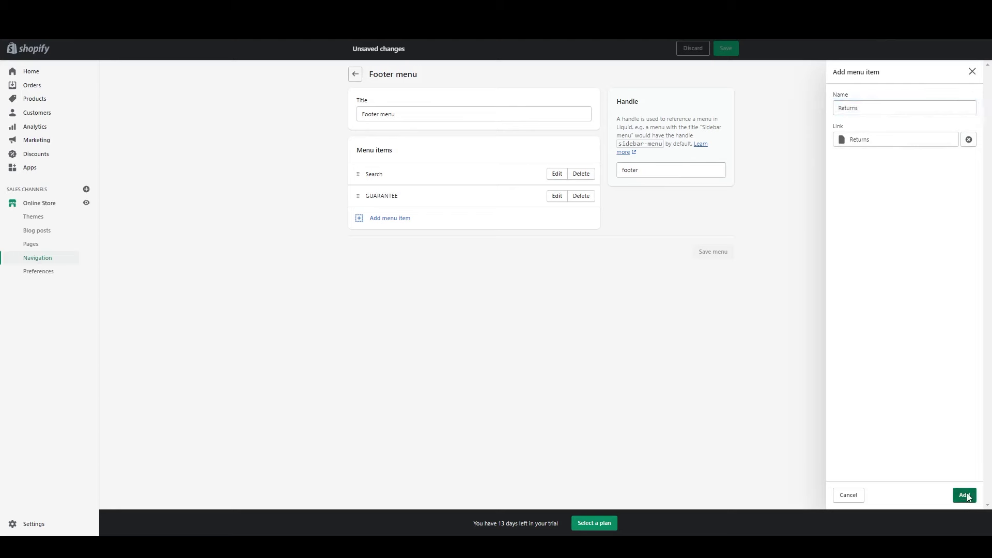
Step: Add a footer menu item linking to the Shipping page
left_click(436, 241)
left_click(899, 140)
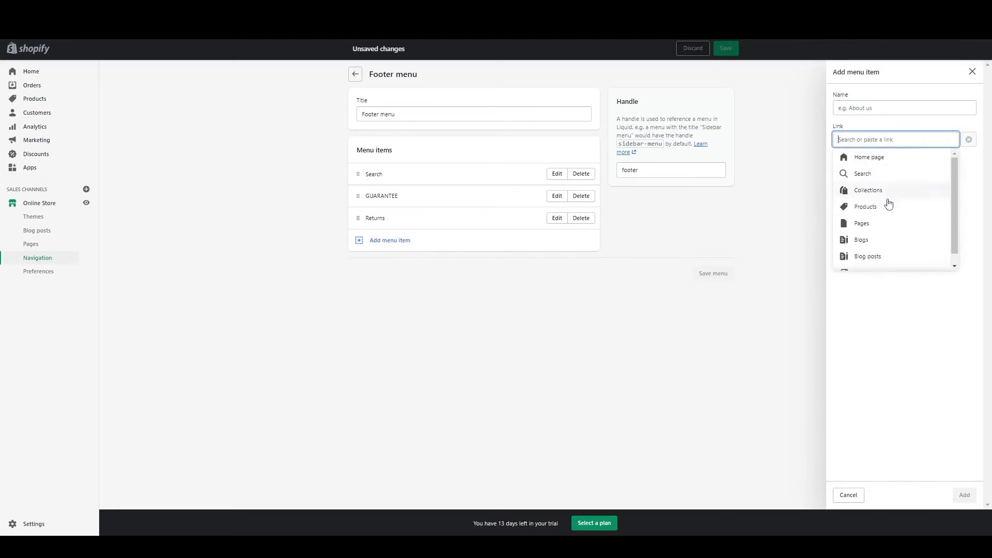
left_click(880, 226)
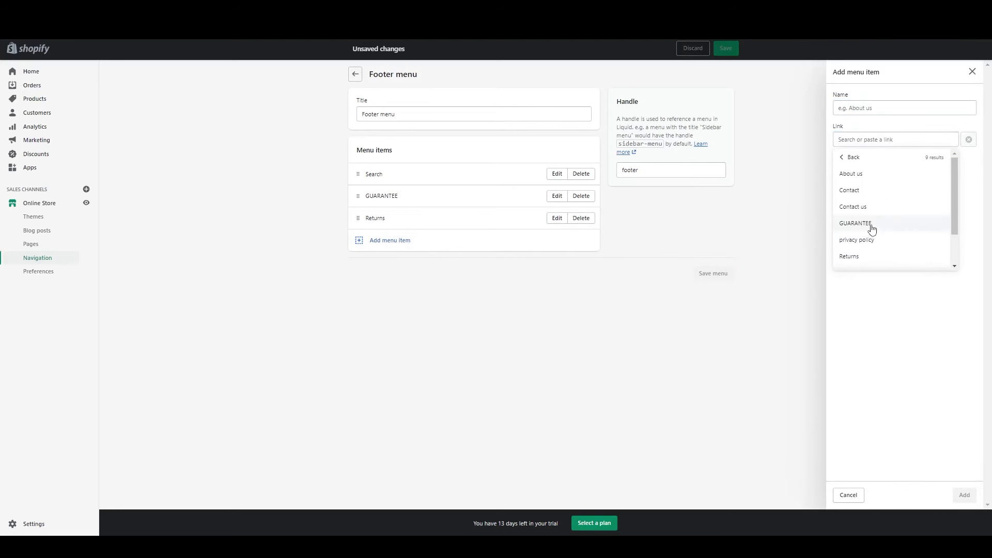
scroll(874, 233, "down", 2)
left_click(868, 231)
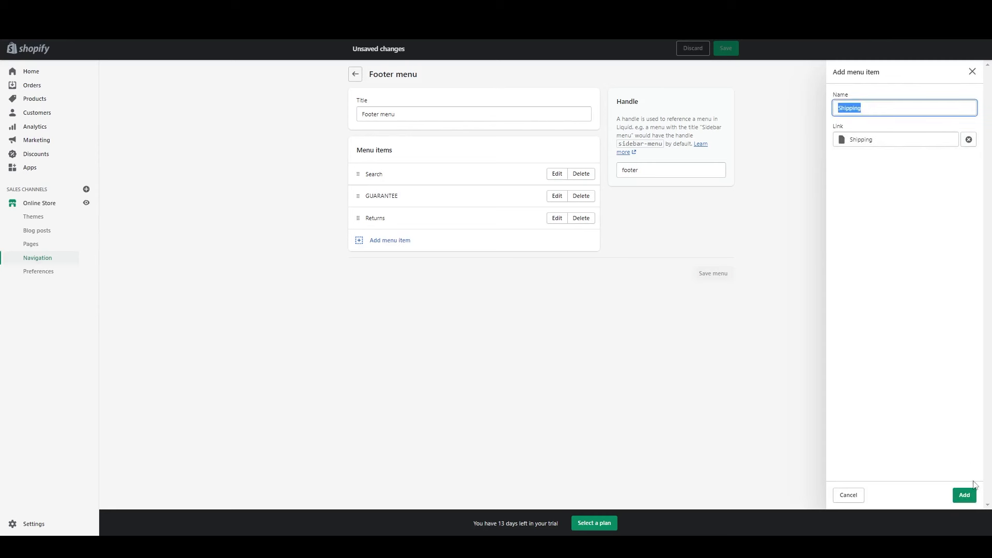
left_click(964, 495)
Step: Add a footer menu item linking to the privacy policy page
left_click(373, 263)
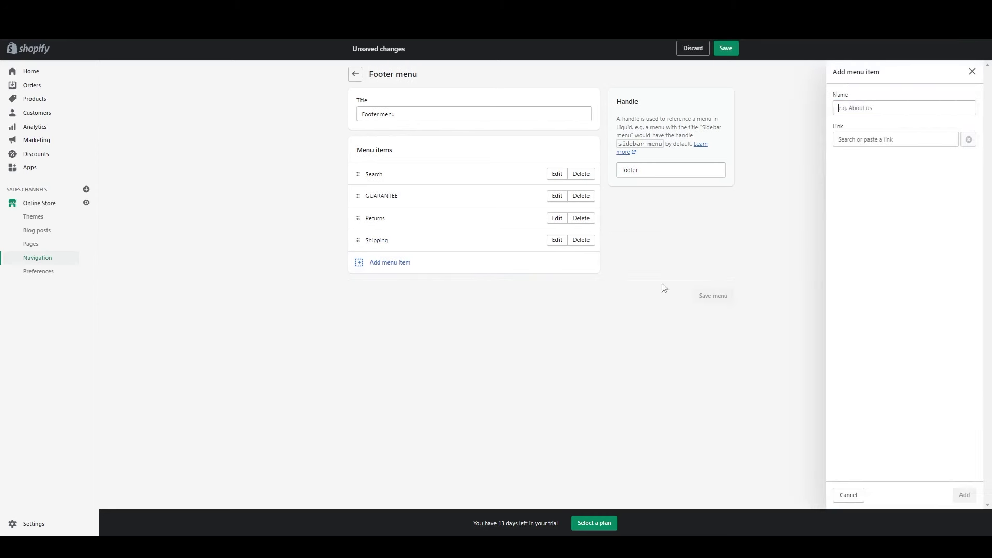
left_click(866, 140)
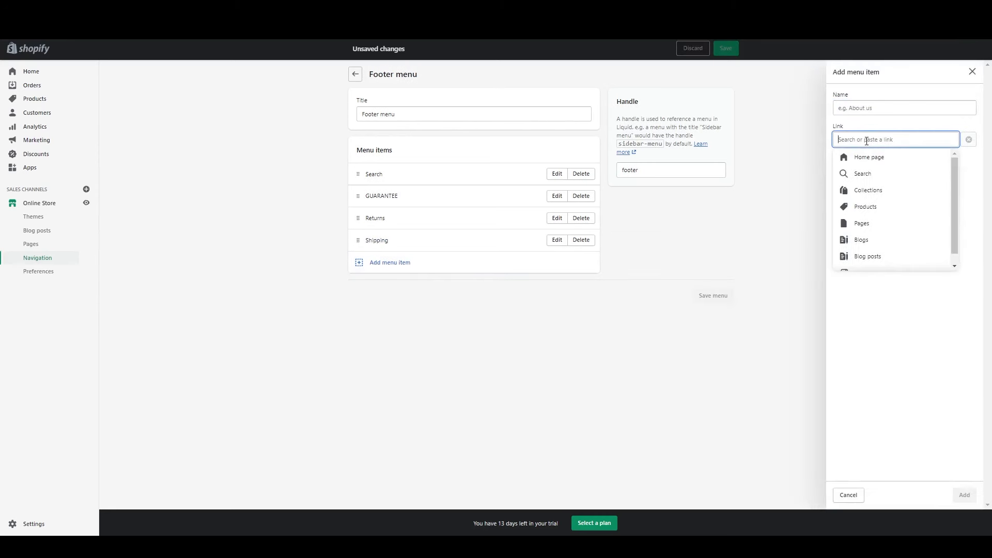
left_click(887, 209)
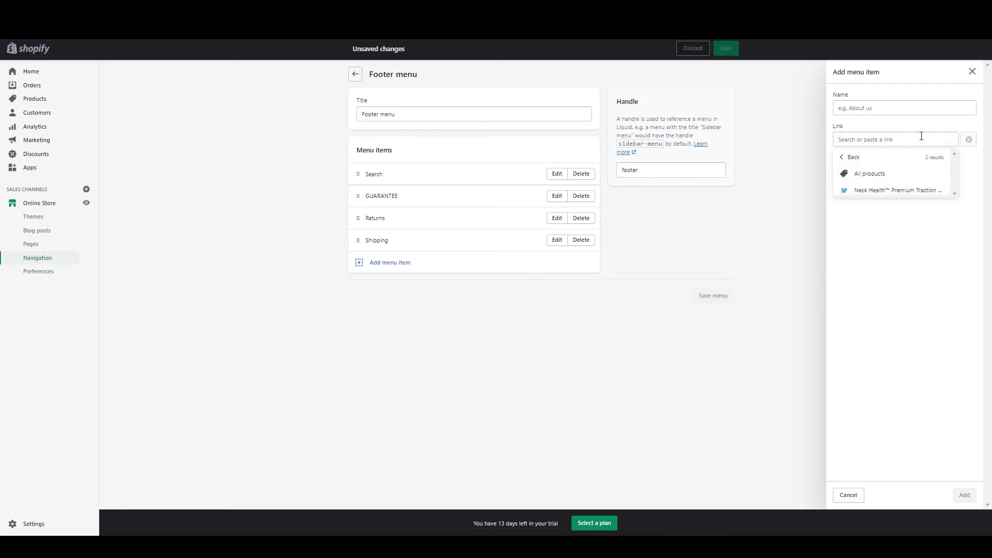
left_click(847, 158)
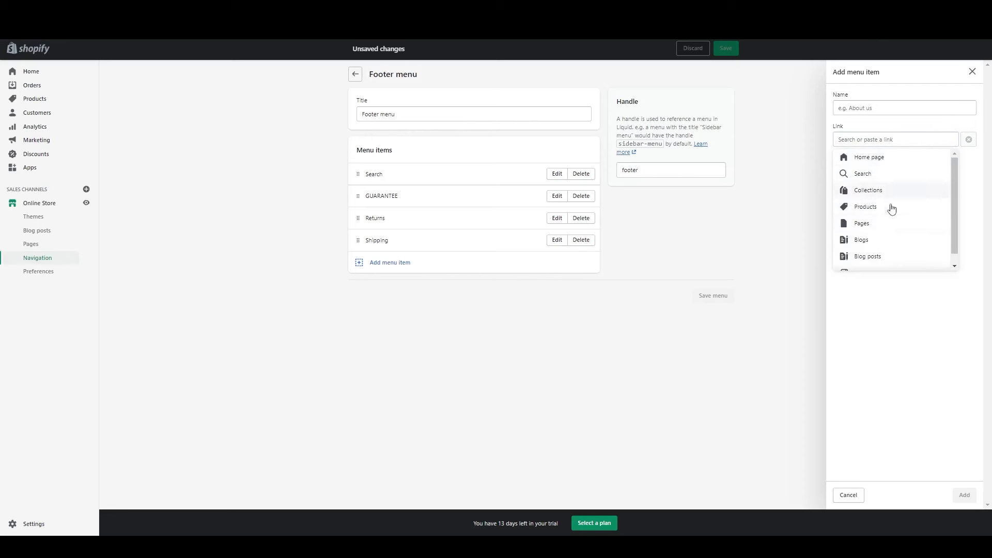
left_click(891, 220)
scroll(897, 201, "down", 2)
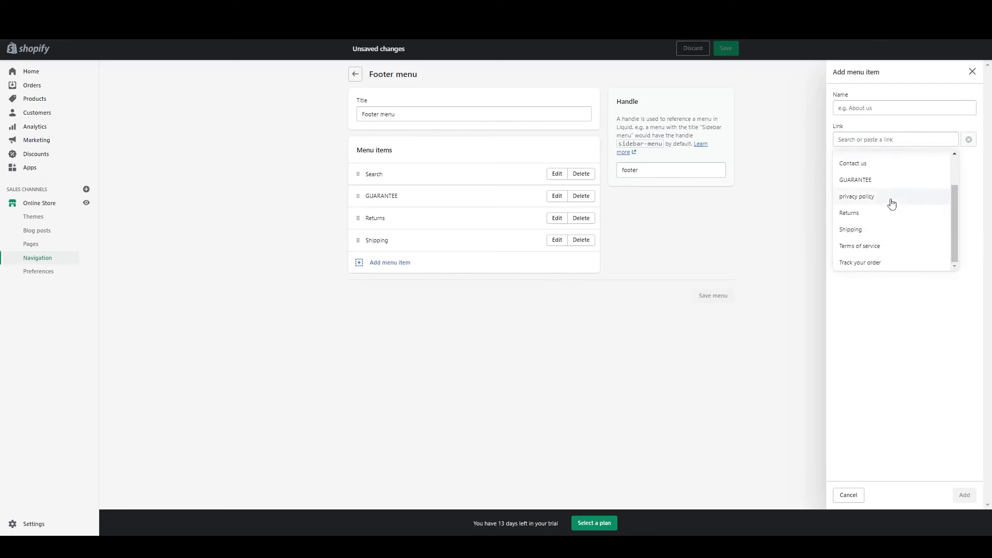
left_click(892, 202)
left_click(964, 495)
Step: Add a footer menu item linking to the Terms of service page
left_click(424, 288)
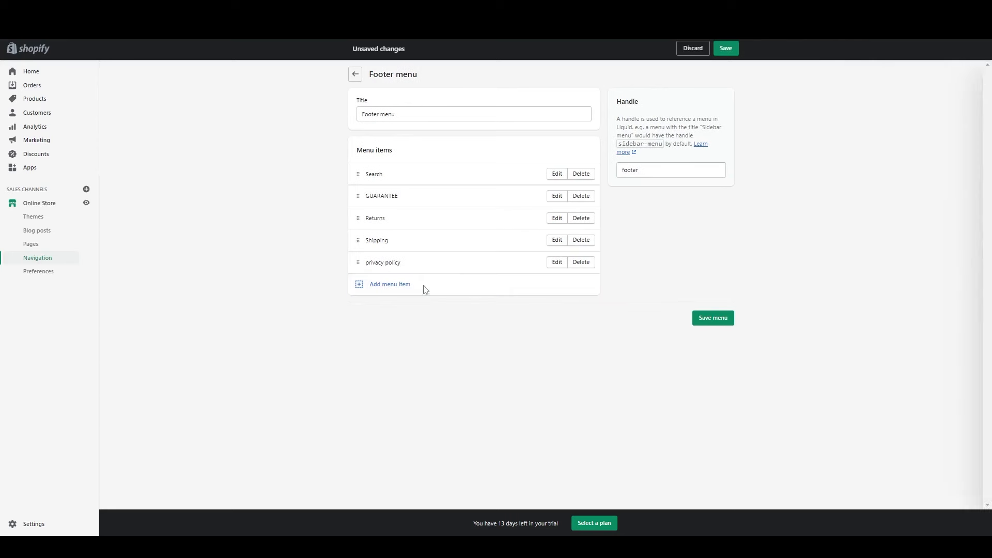
left_click(880, 139)
left_click(874, 224)
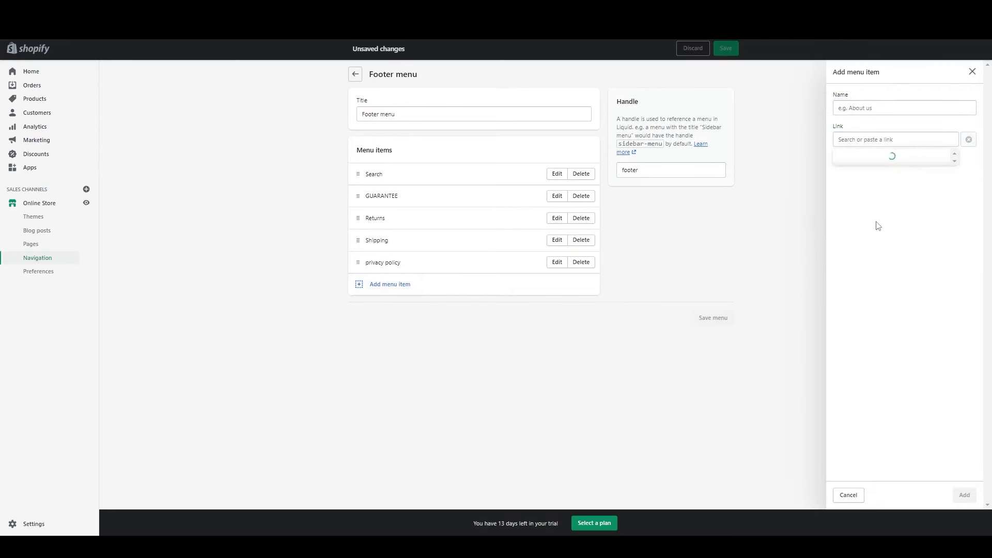
scroll(894, 212, "down", 2)
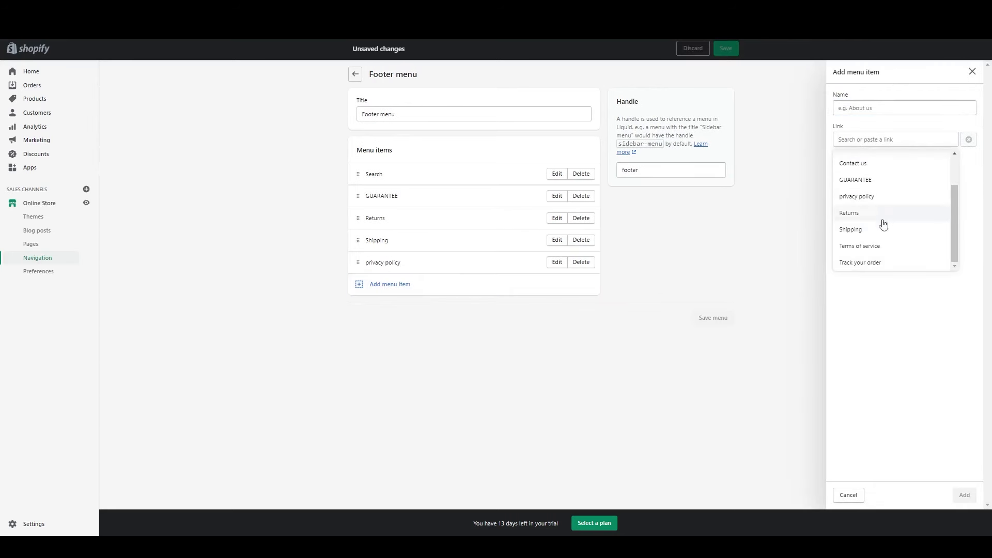
left_click(873, 247)
left_click(964, 495)
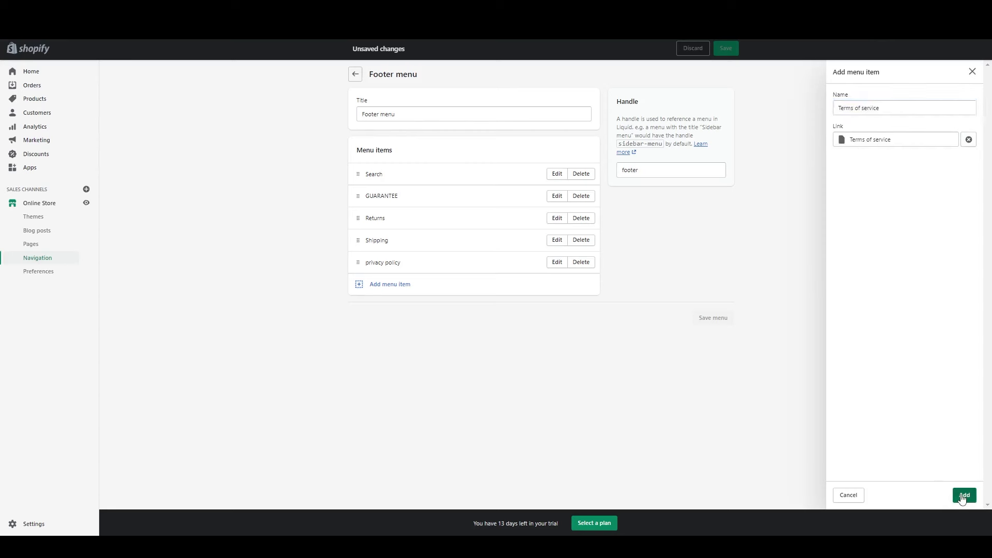
Step: Move the Search item to the end of the footer menu, below Terms of service, and save the menu
left_click_drag(362, 179, 358, 290)
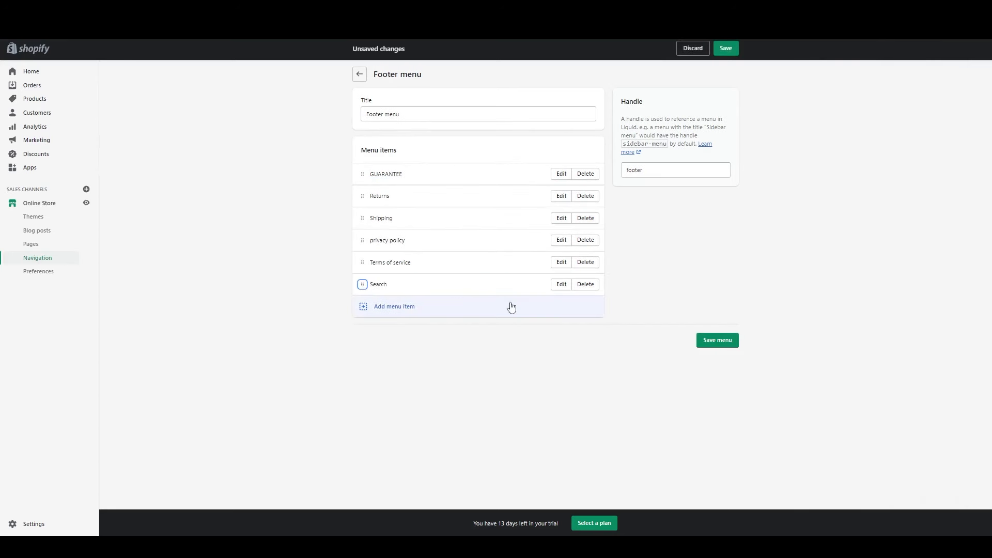
left_click(725, 52)
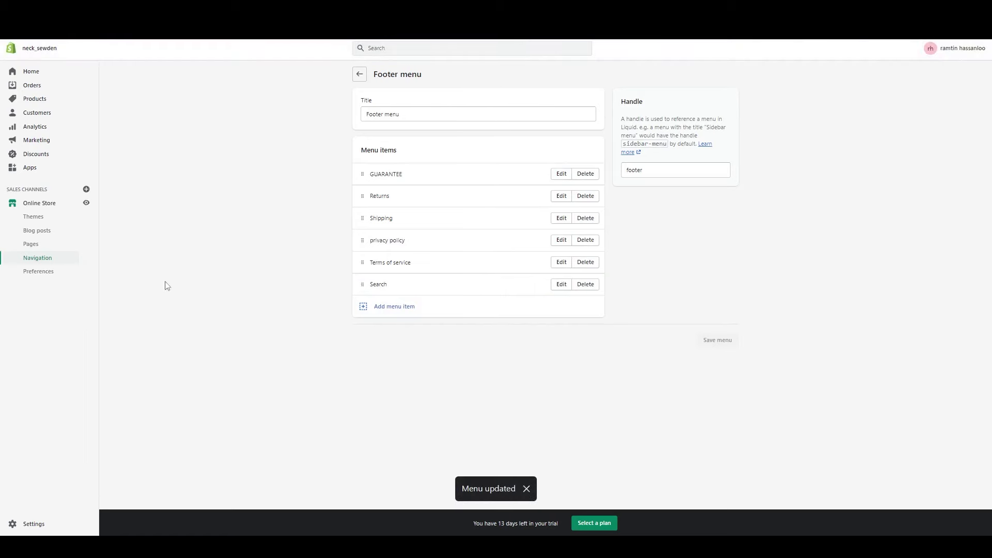
Step: Open the main menu and change the Catalog item's link to the Neck Health™ Premium Traction Device product
left_click(44, 260)
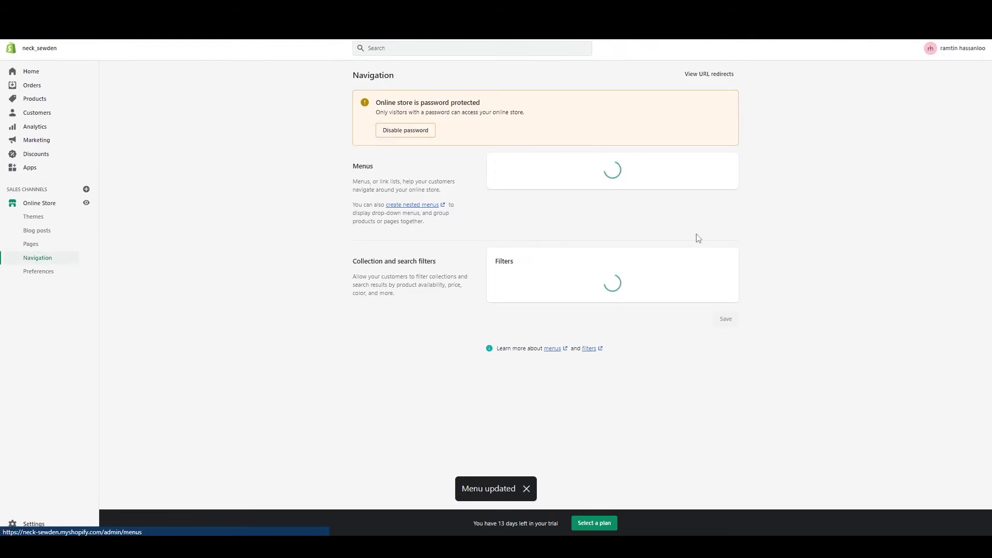
left_click(520, 226)
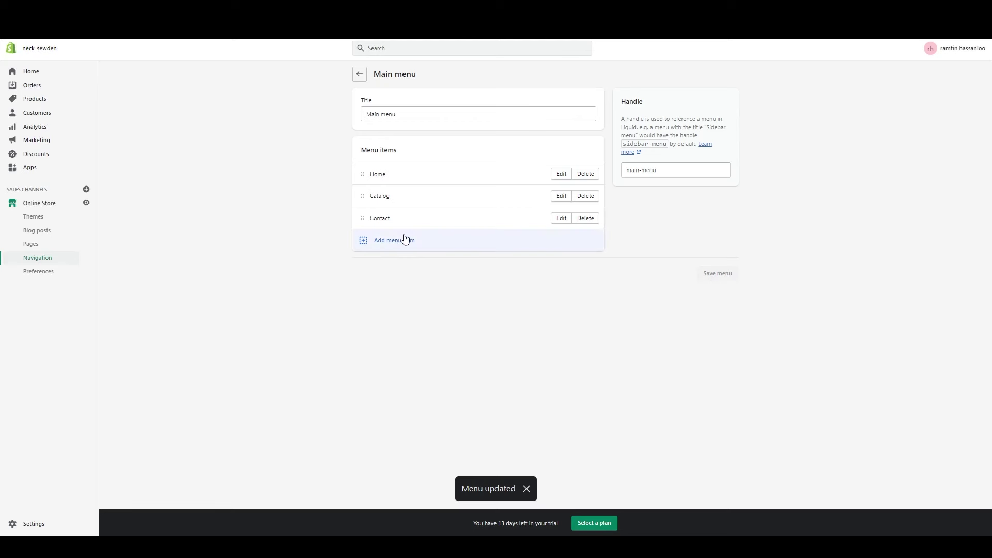
left_click(560, 196)
left_click(968, 140)
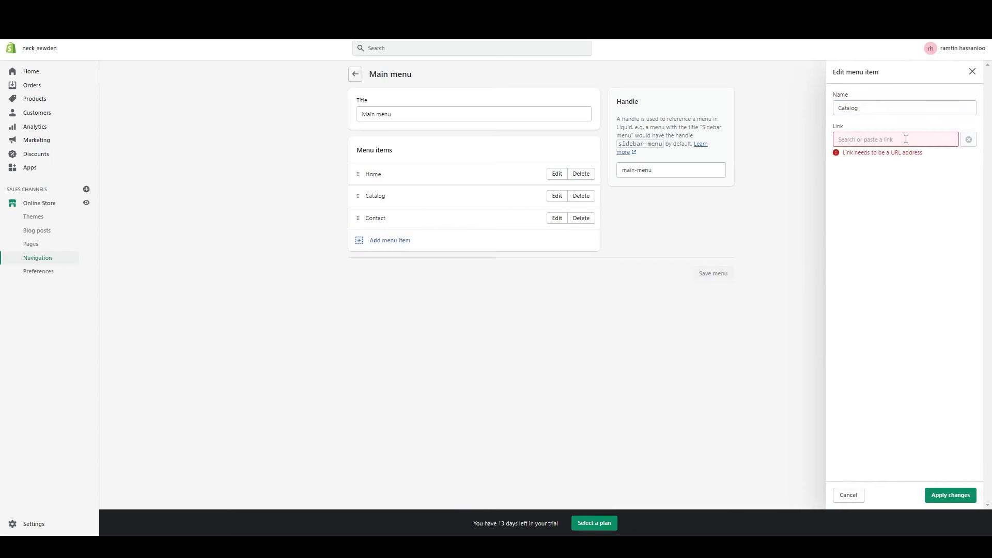
left_click(906, 138)
left_click(862, 212)
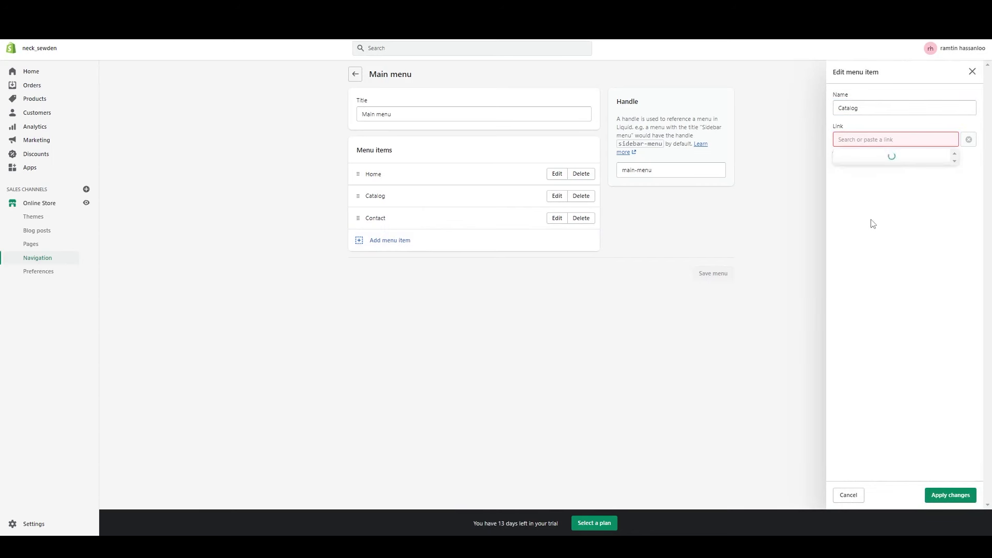
left_click(885, 194)
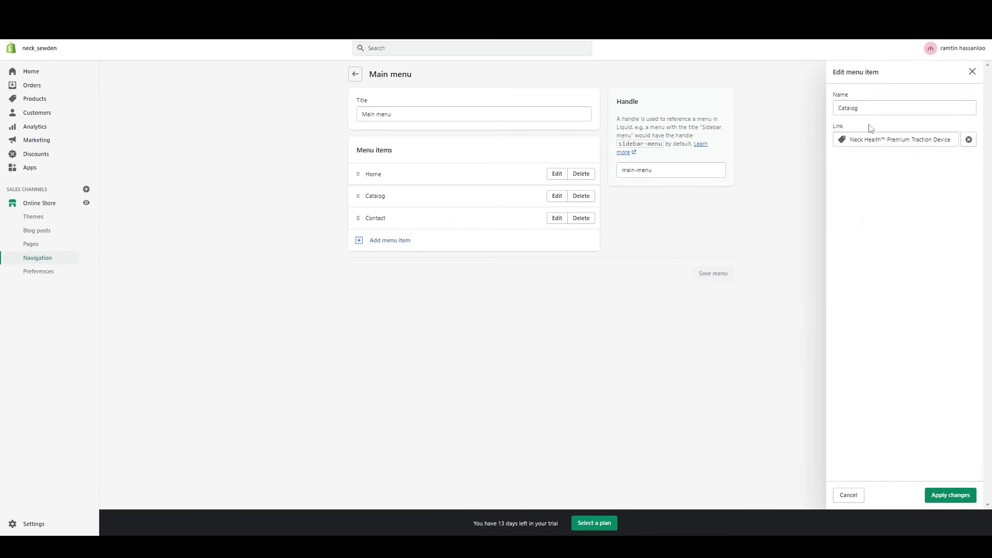
Step: Rename the Catalog menu item to "Neck Health™ Premium Traction Device", copying the linked product's title, and apply the changes
triple_click(880, 140)
right_click(890, 141)
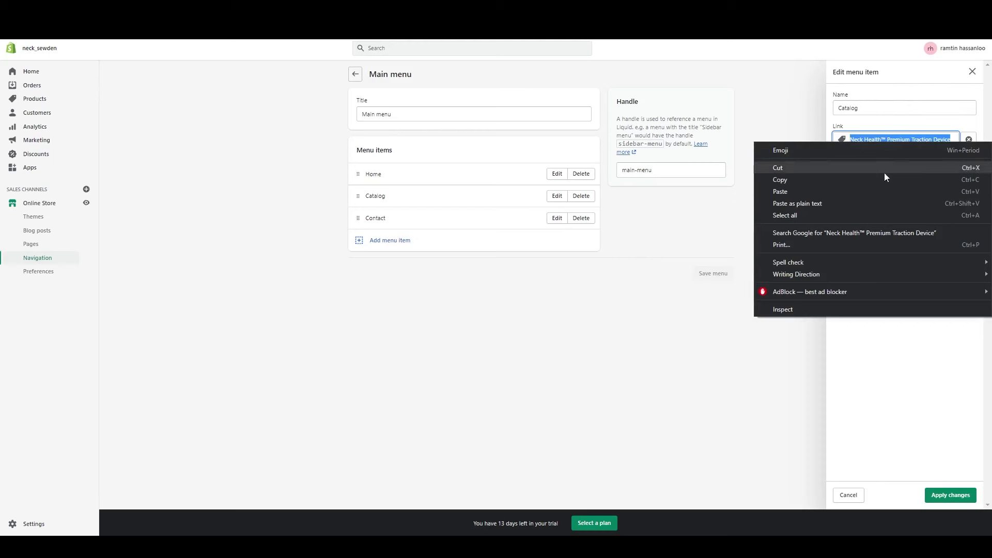
left_click(882, 179)
left_click(877, 107)
double_click(877, 107)
right_click(877, 107)
left_click(891, 156)
left_click(950, 495)
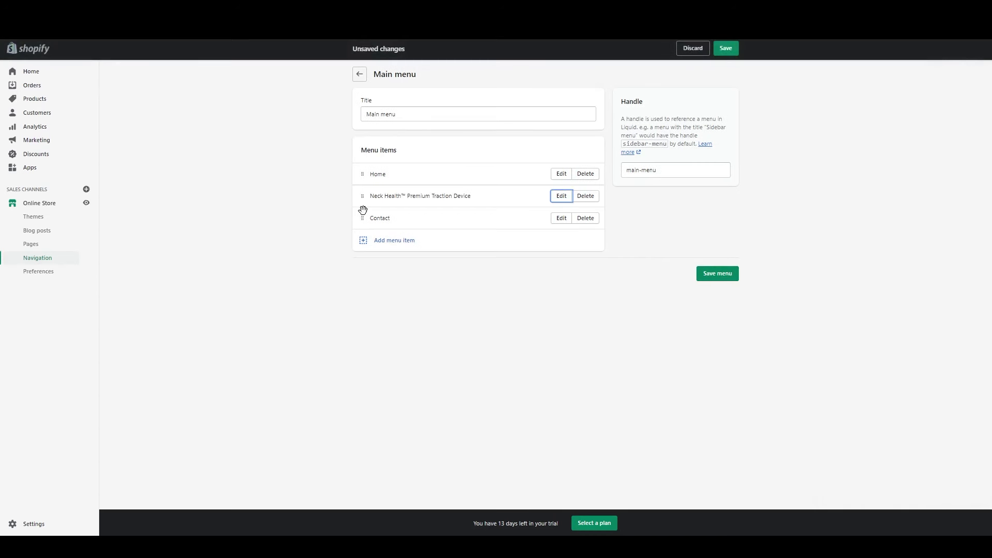
Step: Rename the main menu's Contact item to "Contact us" and apply the change
left_click(561, 218)
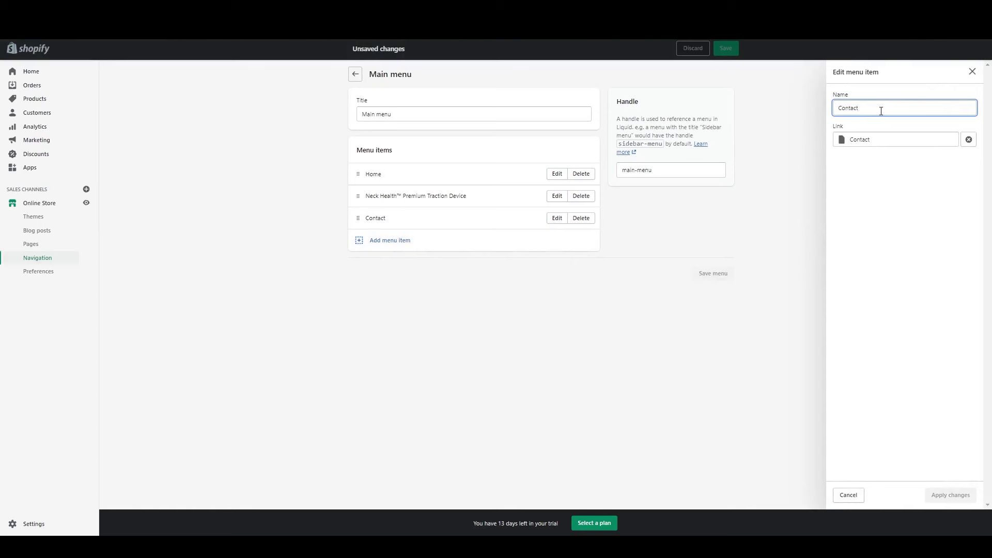
type("us")
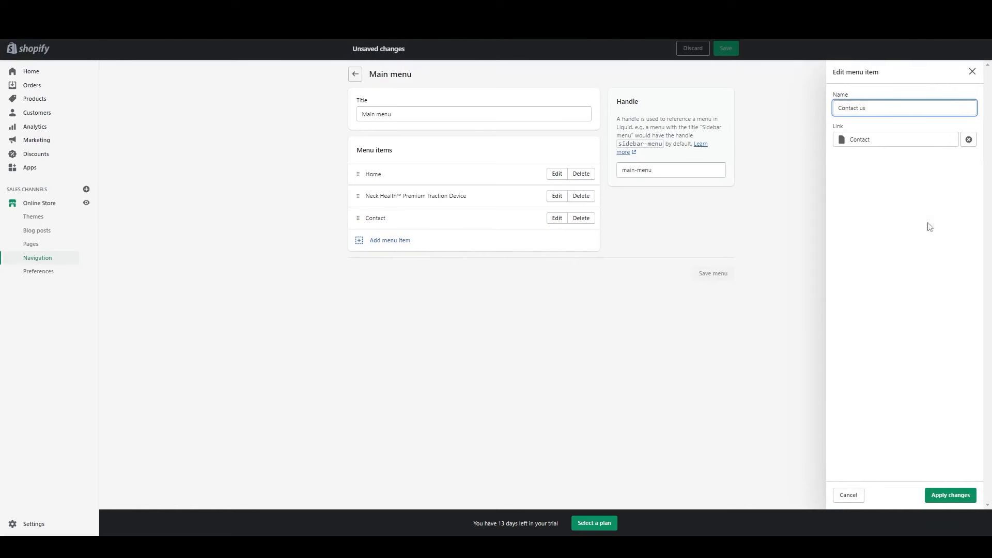
left_click(945, 494)
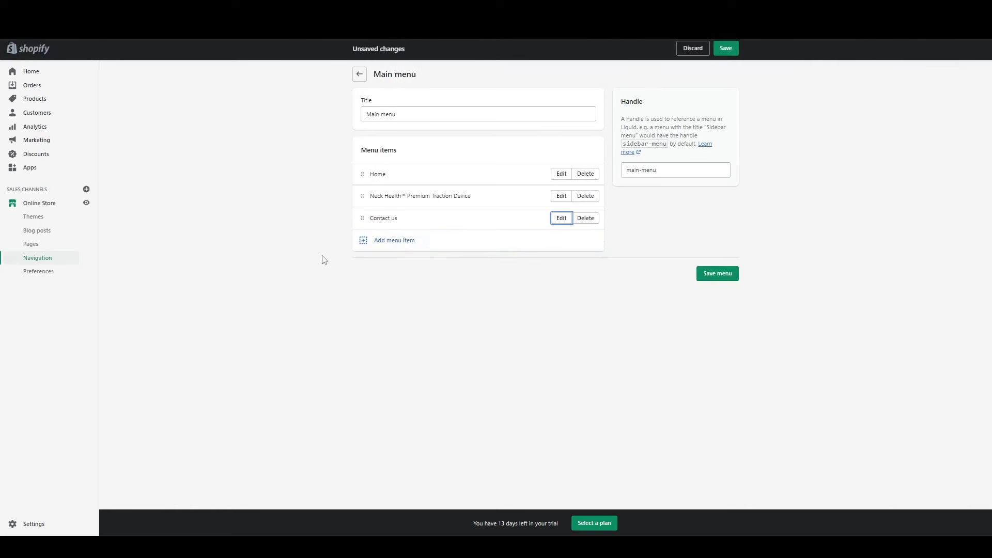
Step: Add a main menu item linking to the Track your order page and save the menu
left_click(395, 246)
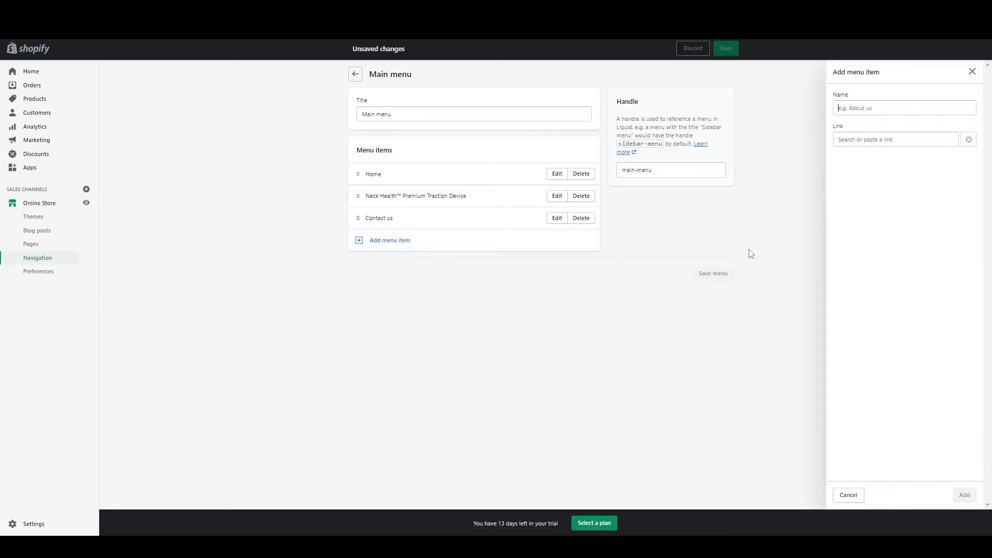
left_click(868, 145)
left_click(896, 222)
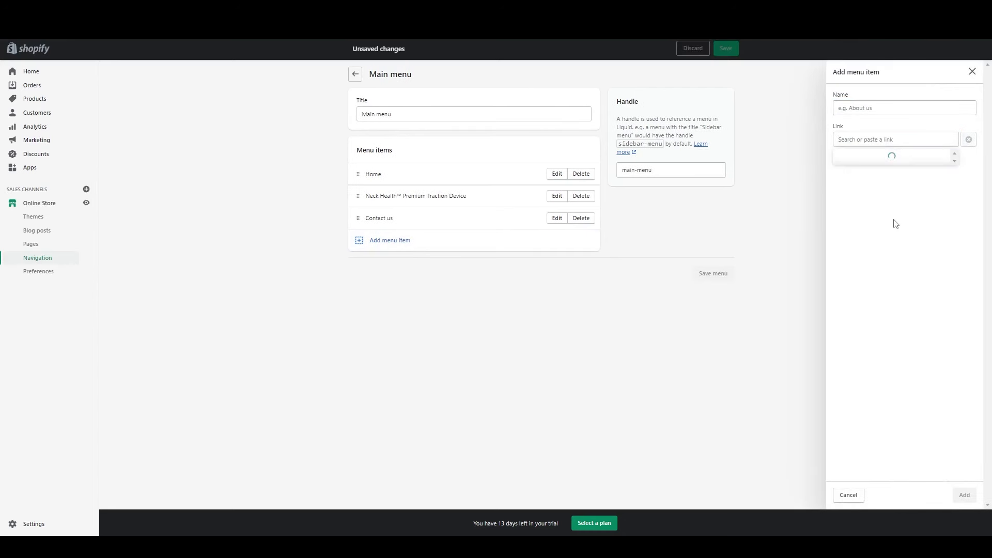
scroll(885, 176, "down", 2)
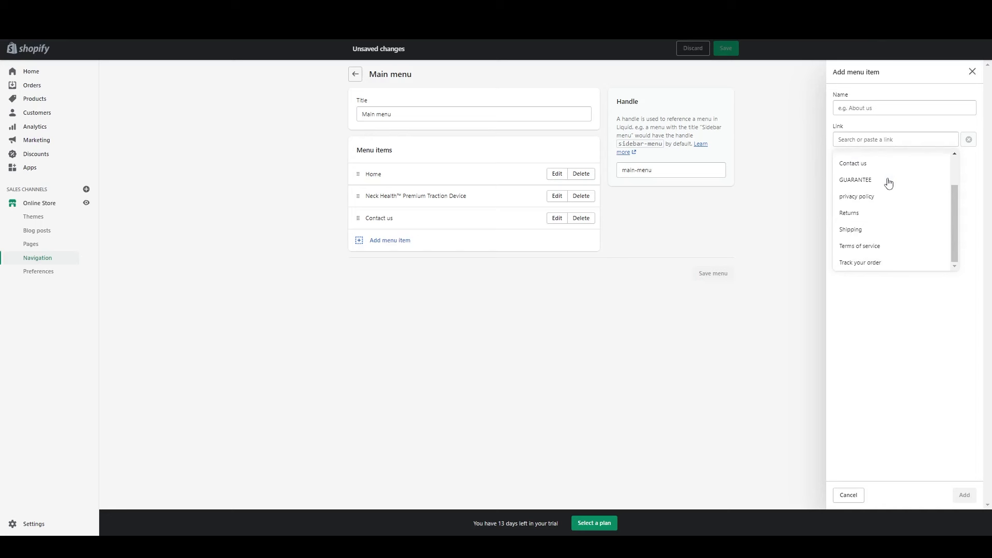
left_click(873, 264)
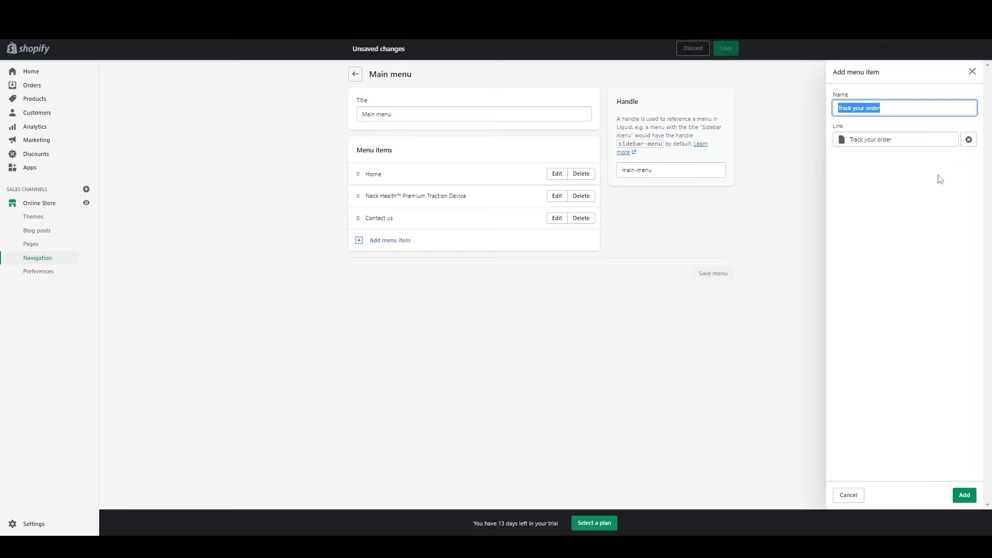
left_click(962, 495)
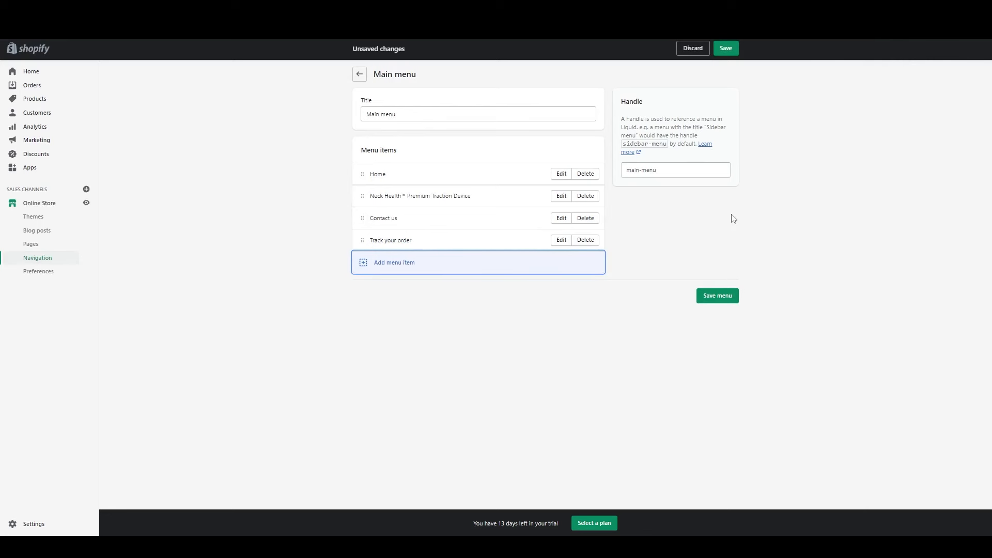
left_click(725, 48)
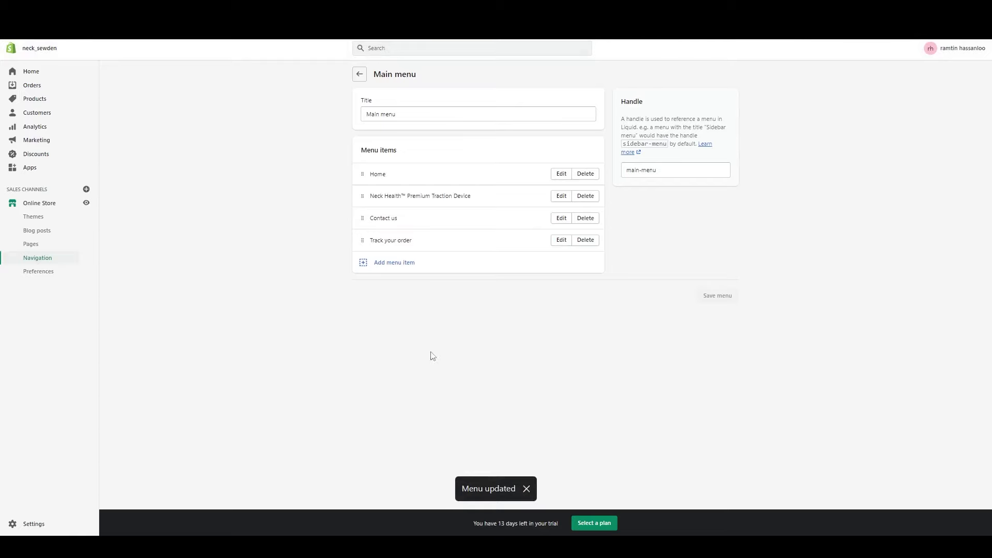
Step: Open the Dawn theme for customization and check the header menu and footer links in the home page preview
left_click(42, 205)
left_click(705, 169)
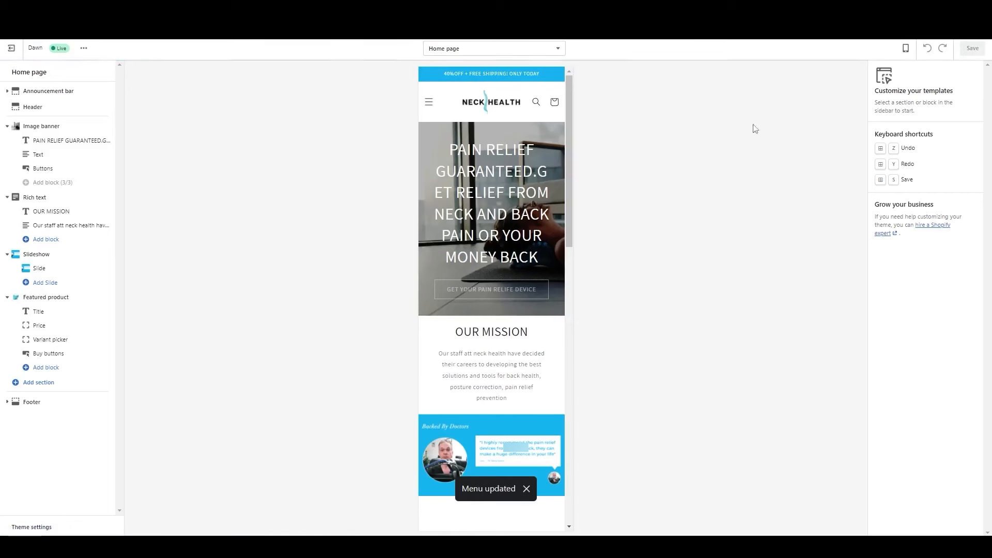
left_click(429, 102)
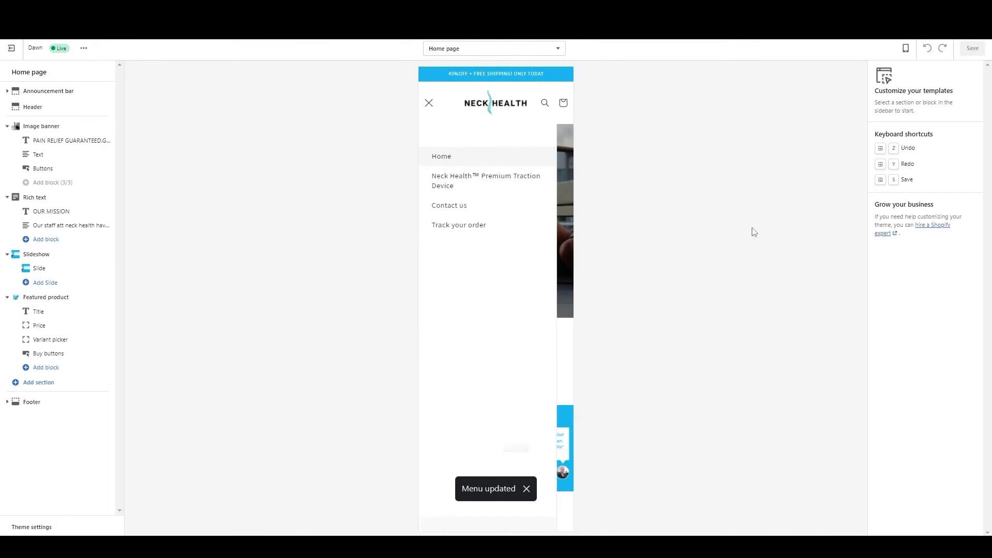
left_click(429, 103)
scroll(460, 270, "down", 15)
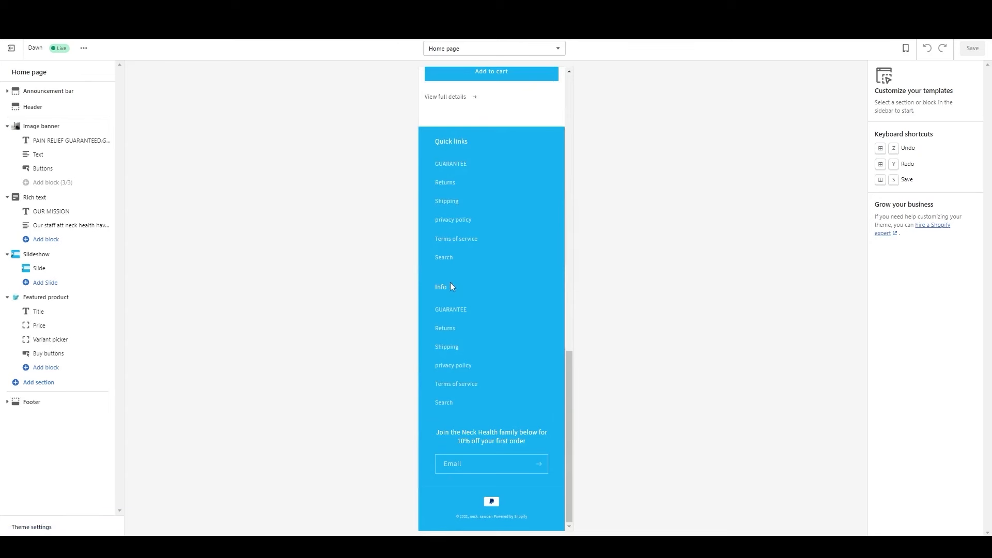
Step: Change the heading of the footer's Quick links block to "Customer"
left_click(23, 403)
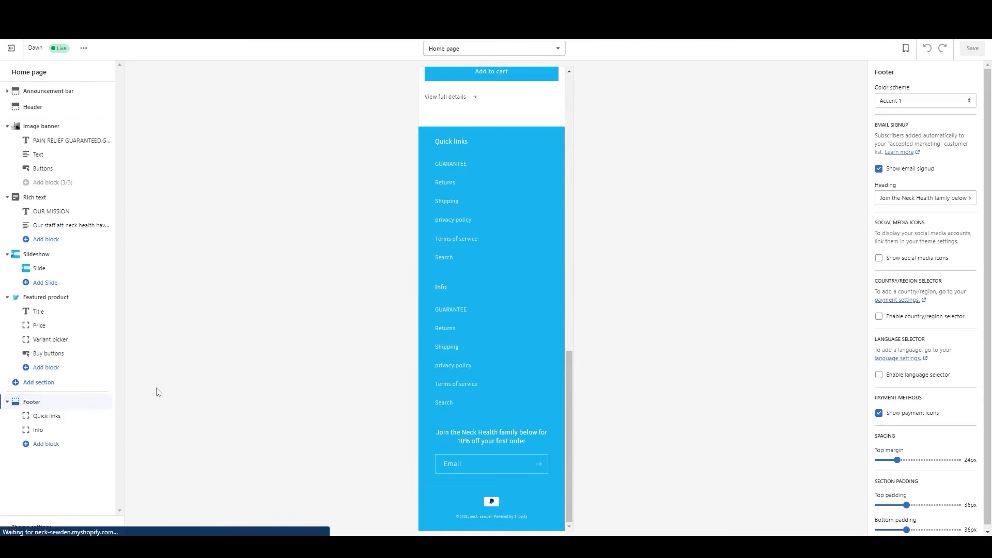
left_click(60, 417)
triple_click(929, 107)
key("BackSpace")
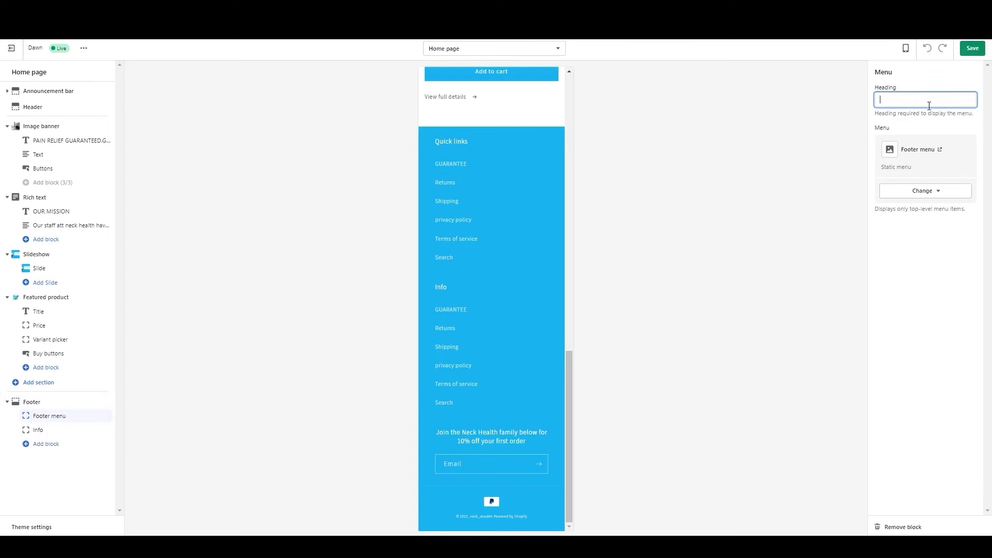
type("Cus")
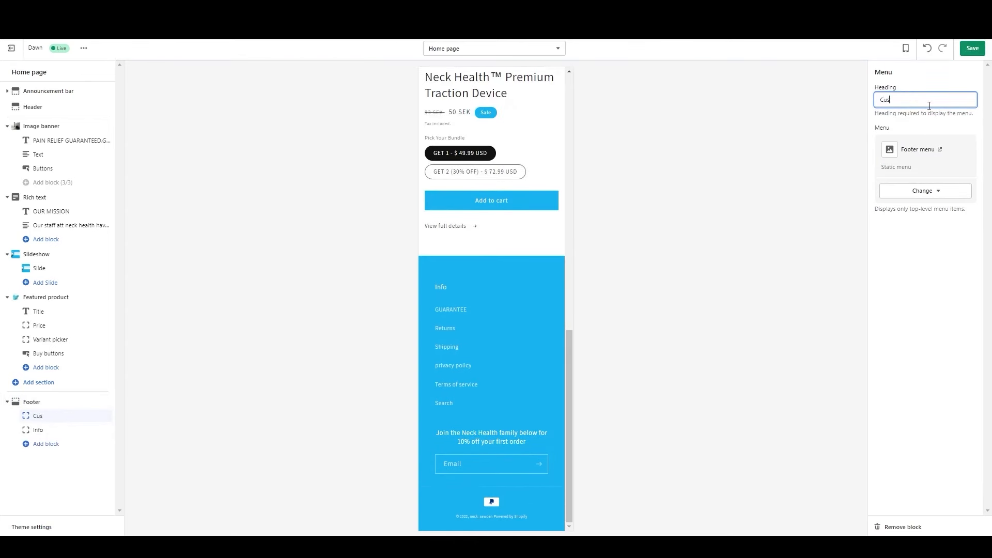
type("tomer")
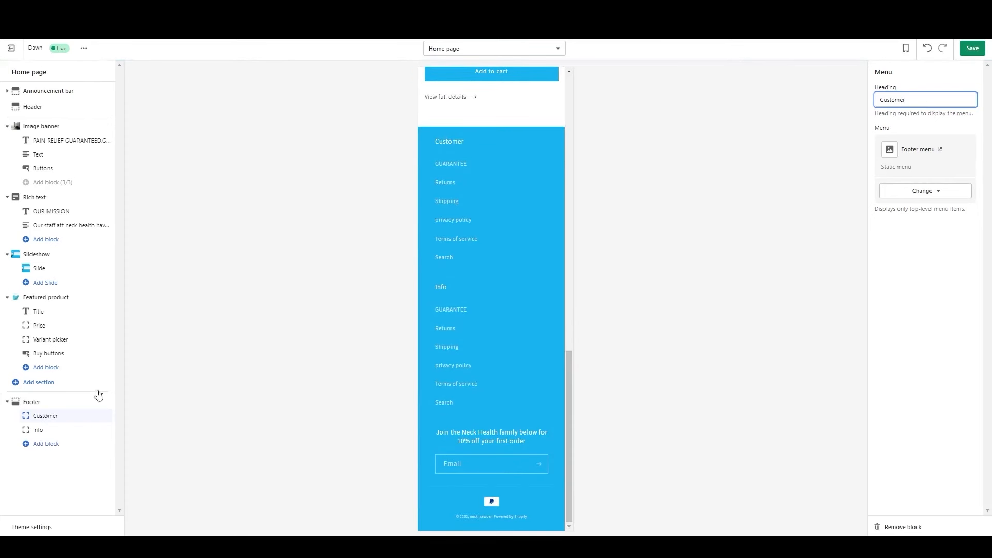
Step: Change the heading of the footer's Info block to "About us"
left_click(45, 432)
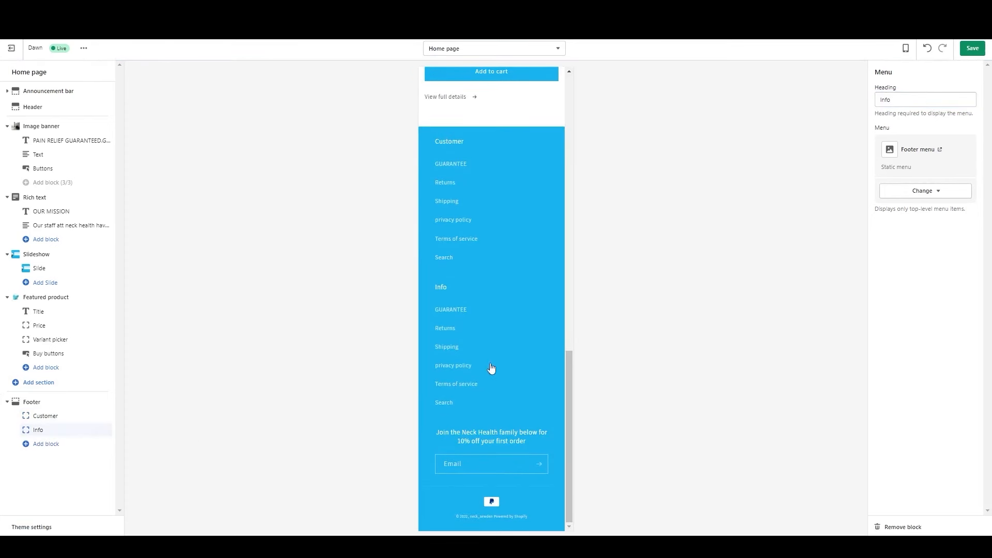
double_click(913, 102)
key("BackSpace")
type("About")
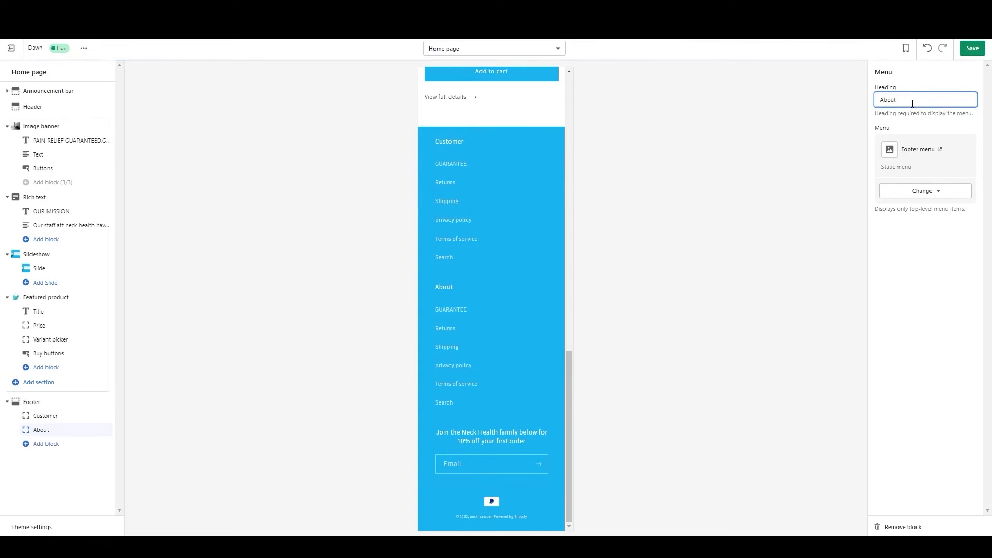
Step: Replace the menu in the footer's About us block with the Main menu and save the theme
left_click(938, 192)
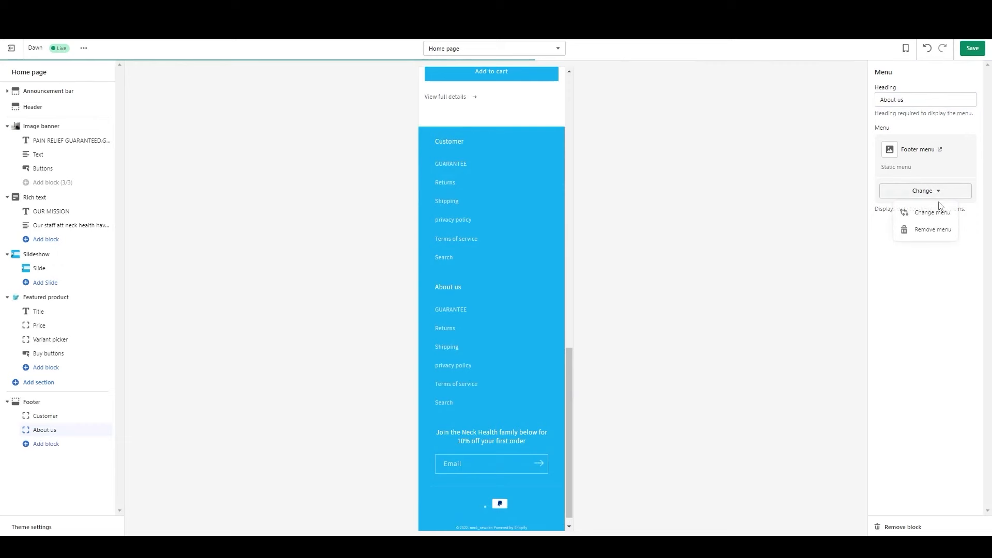
left_click(938, 228)
left_click(925, 144)
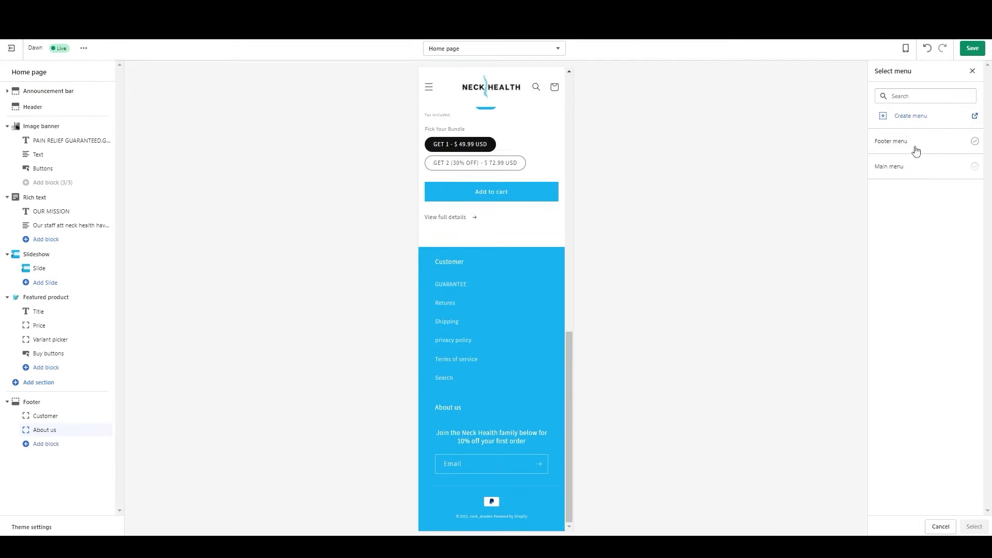
left_click(917, 173)
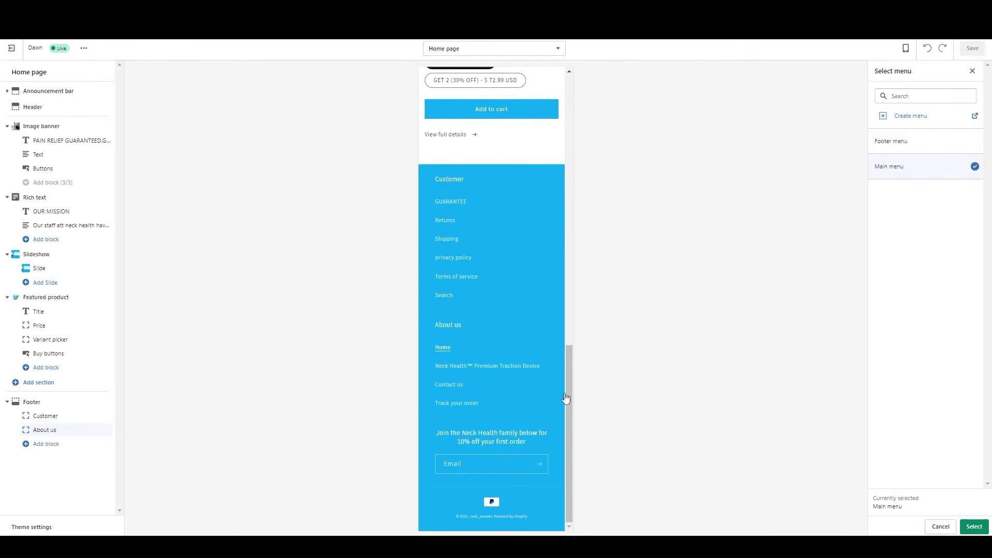
left_click(974, 526)
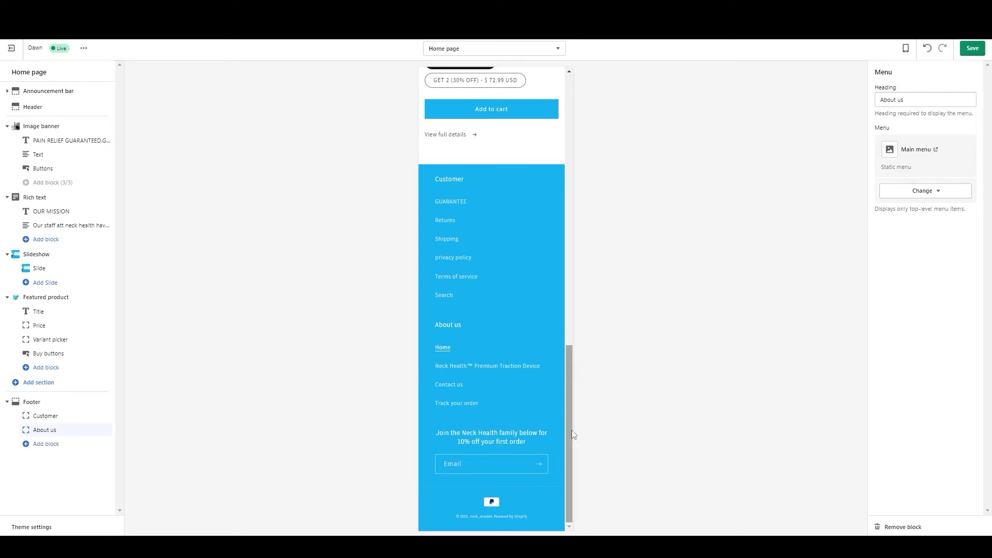
left_click(972, 48)
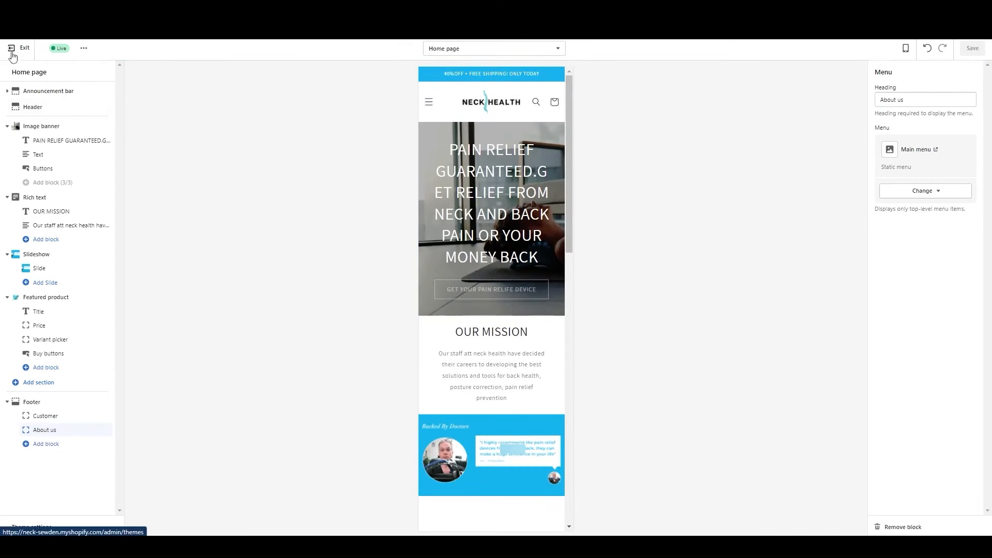
Step: Exit the theme editor, go to the Shopify App Store from the store's apps page and search for "Loox"
left_click(13, 53)
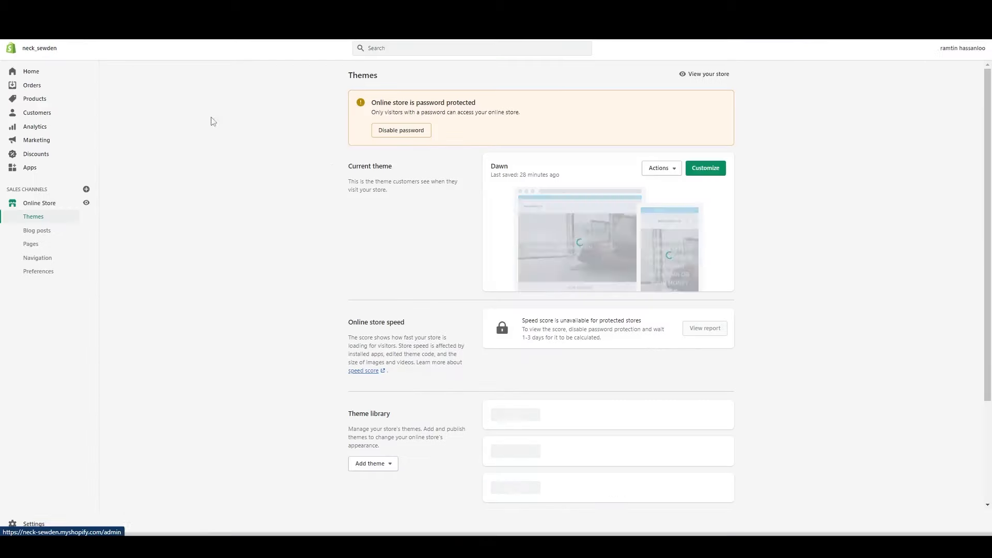
left_click(44, 168)
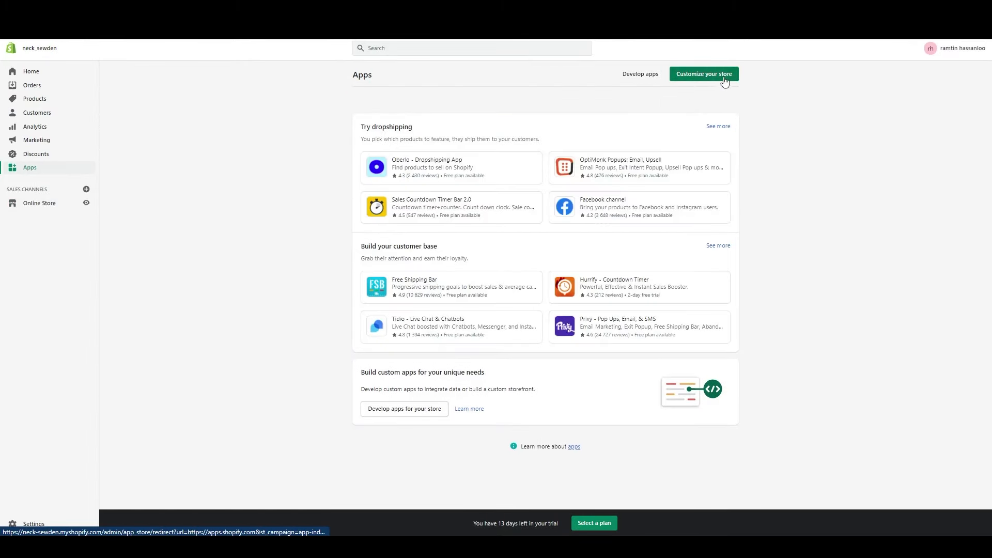
left_click(715, 80)
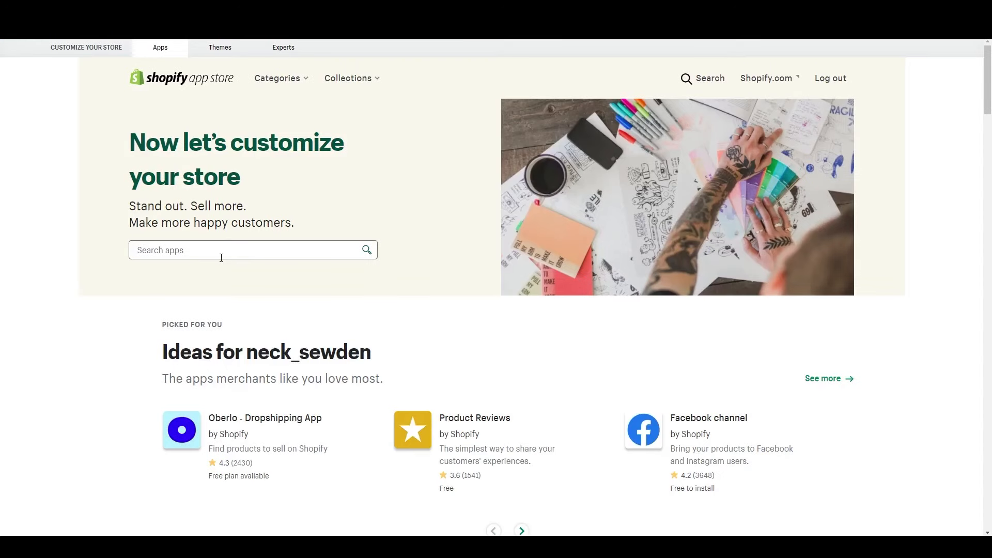
left_click(224, 255)
type("Loox")
key("Return")
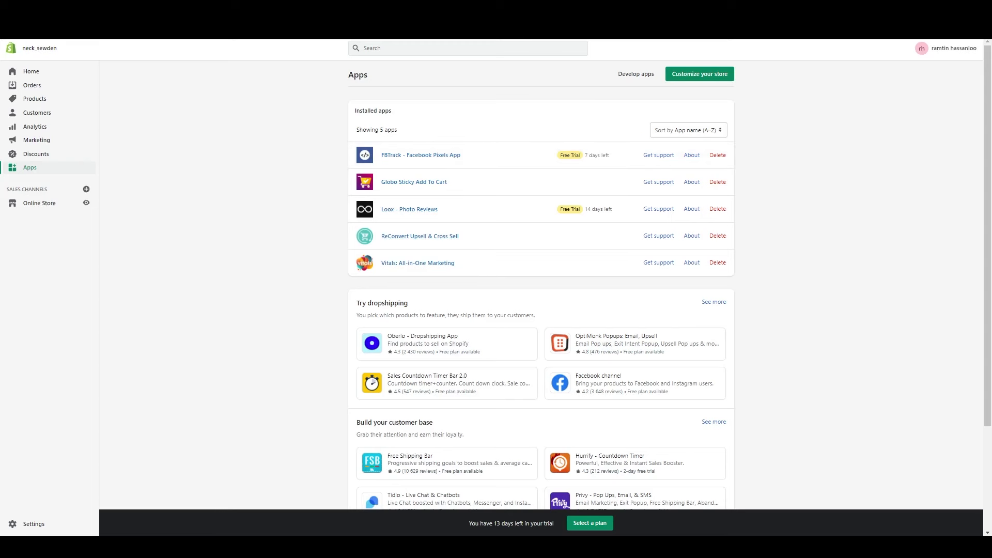
Step: Open the FBTrack app and view its form for adding a new Facebook pixel
left_click(421, 155)
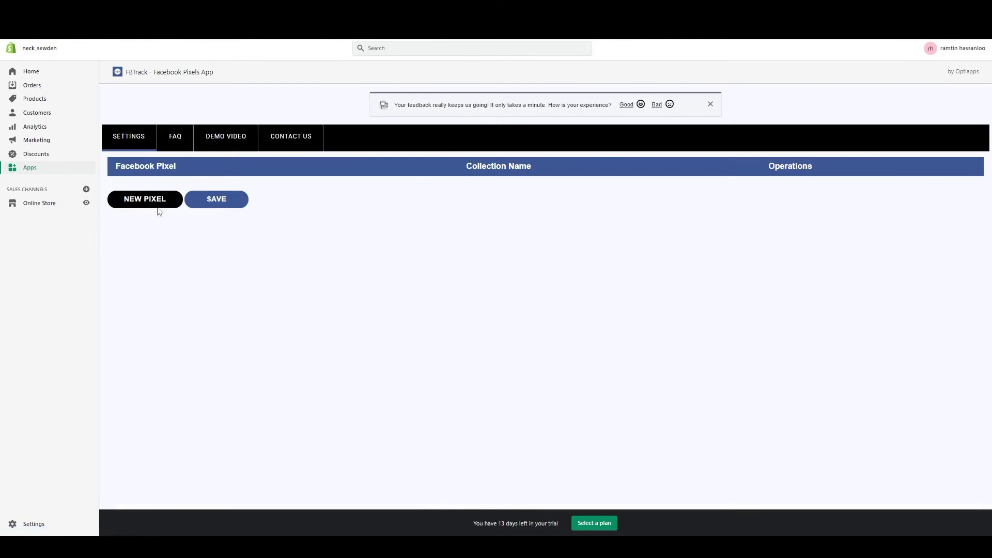
left_click(144, 200)
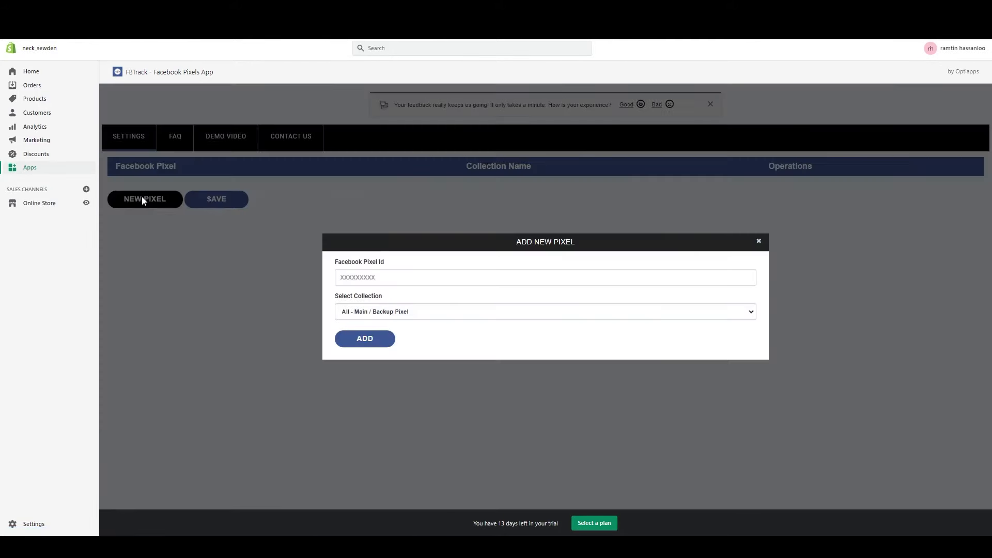
left_click(758, 241)
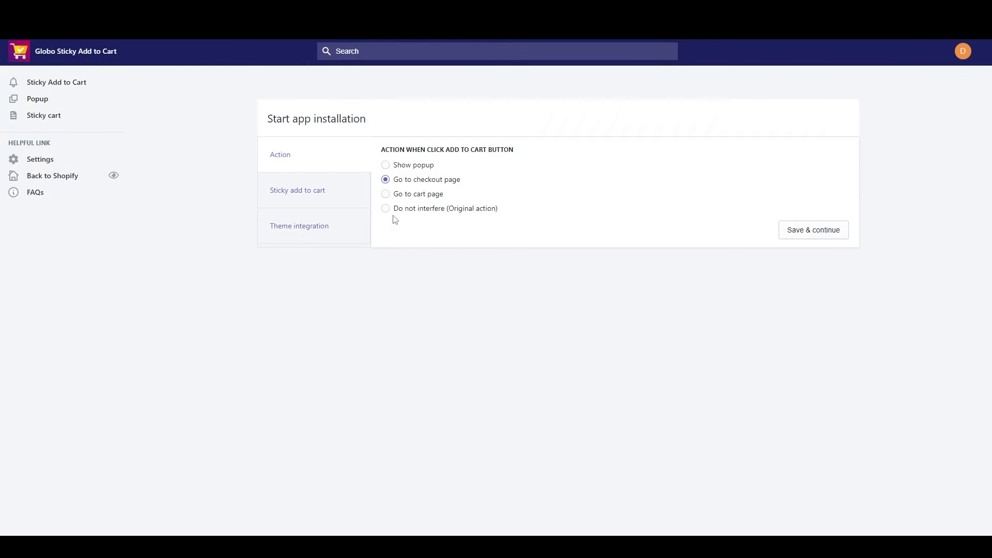
Step: Set Globo Sticky Add to Cart's button action to "Do not interfere (Original action)" and complete the app's installation steps
left_click(426, 212)
left_click(822, 233)
left_click(820, 226)
left_click(793, 234)
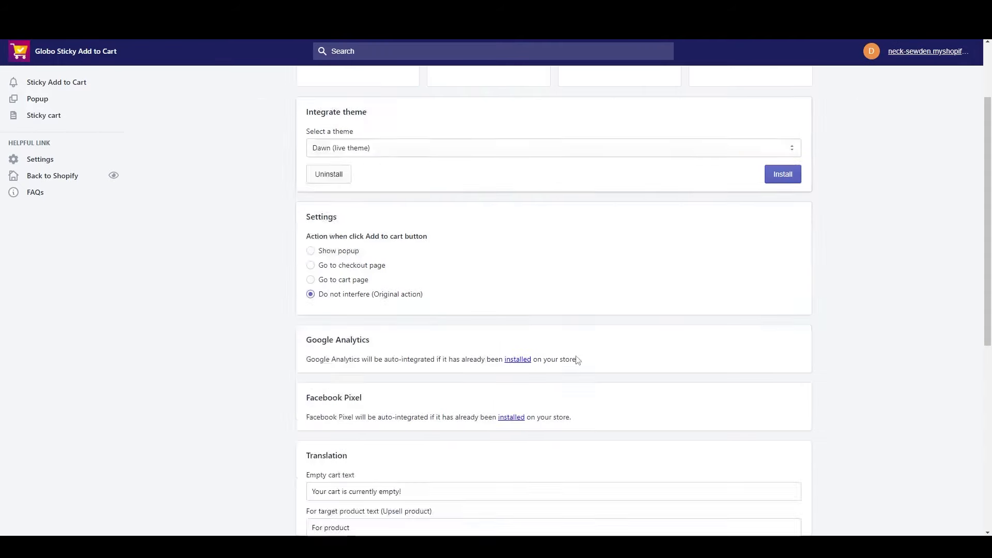
Step: Preview Template 2 and Template 3 for the sticky Add to Cart bar, ending on Template 1
left_click(73, 84)
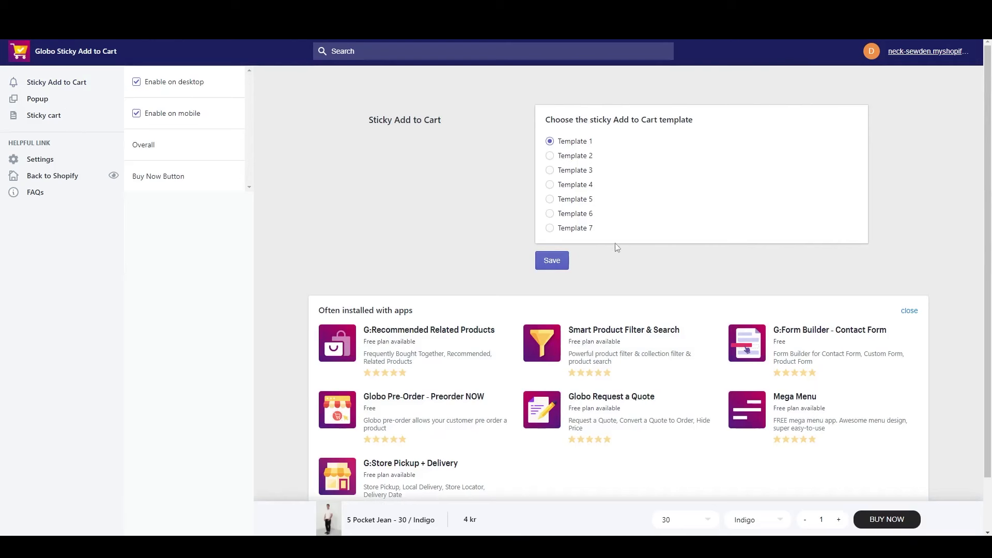
left_click(568, 156)
left_click(569, 170)
left_click(569, 155)
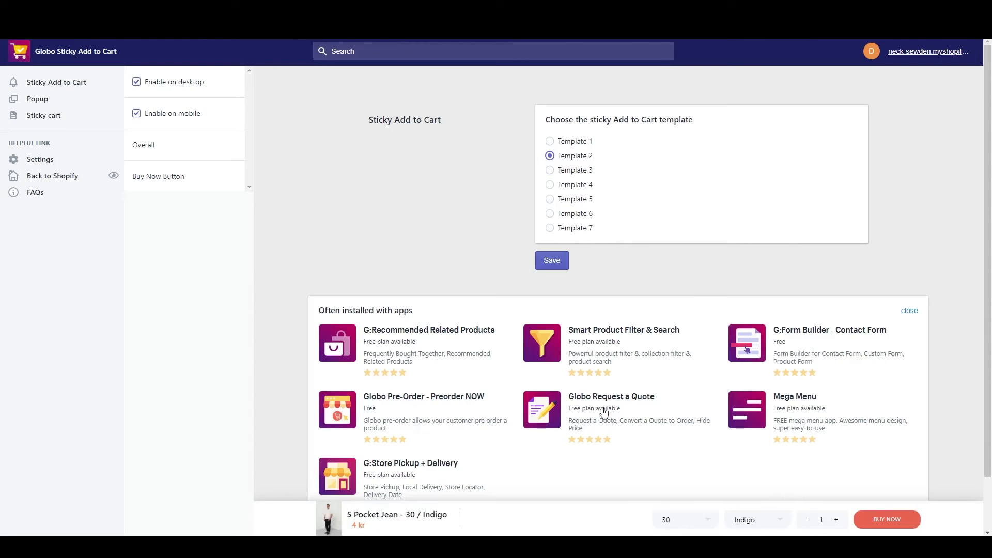
left_click(583, 141)
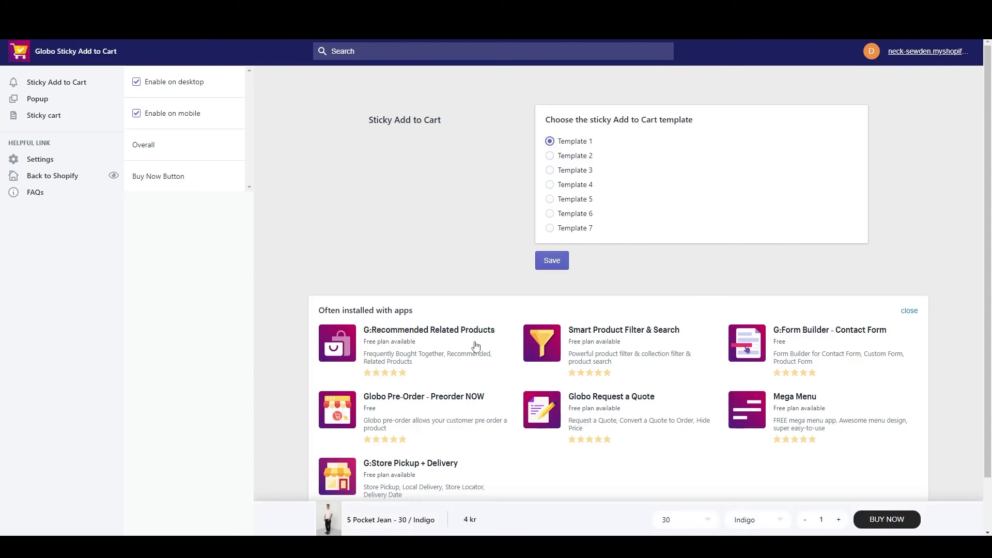
left_click(574, 158)
left_click(582, 142)
Step: Review the sticky bar's Overall settings, including the mobile option and quantity texts
left_click(186, 151)
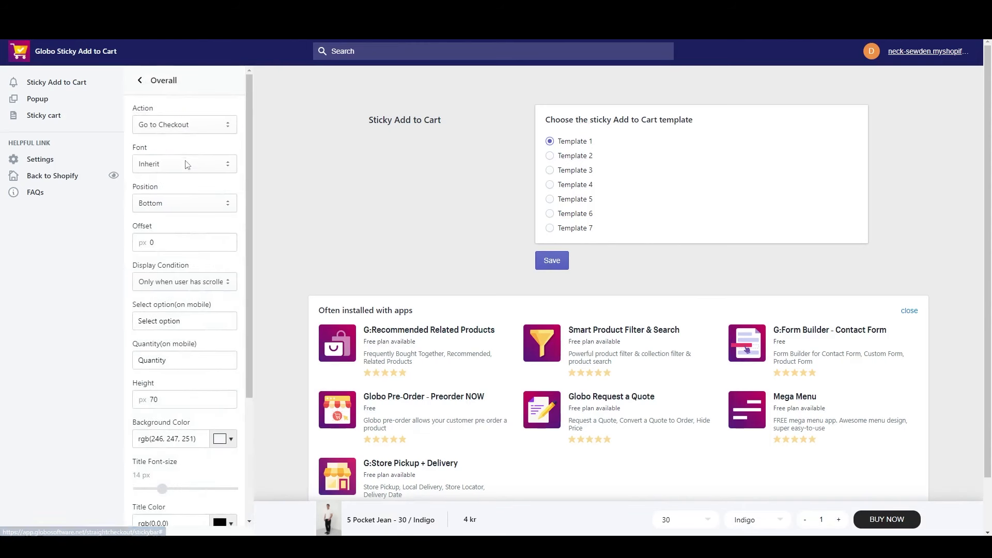
left_click_drag(250, 256, 247, 338)
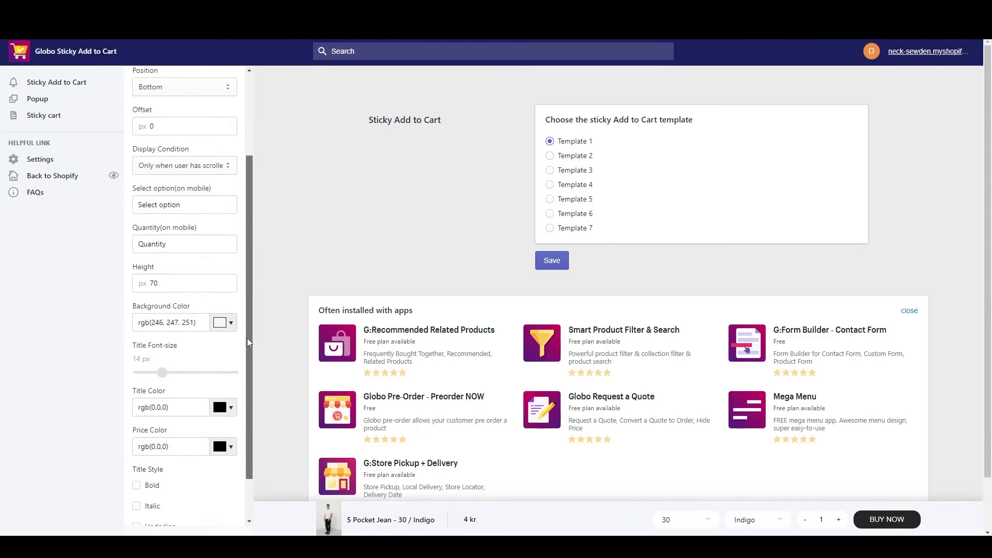
left_click(191, 243)
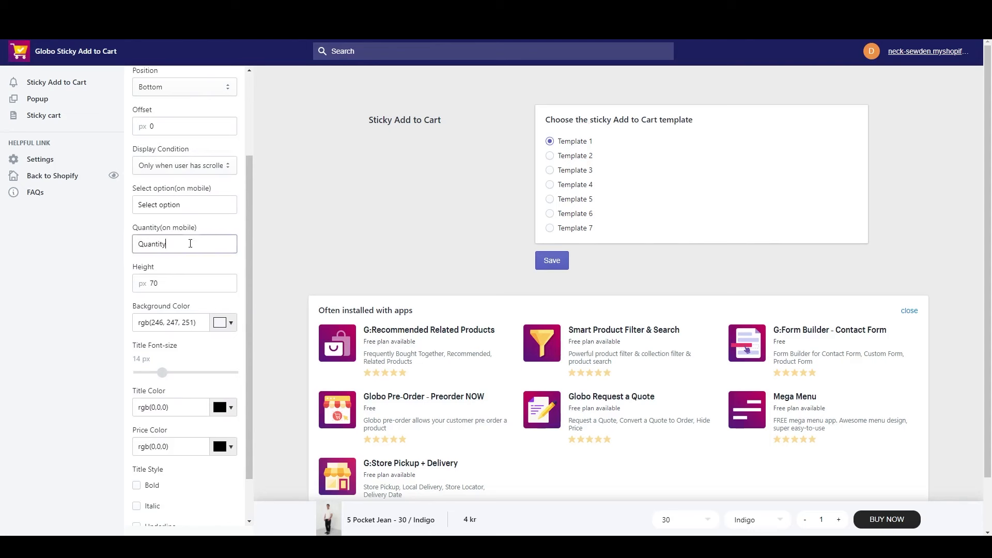
left_click(198, 206)
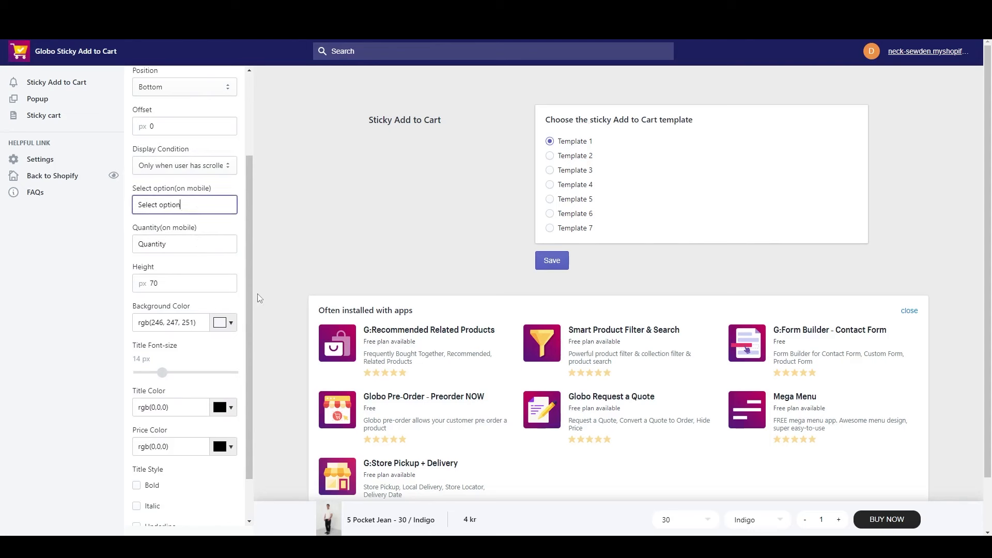
scroll(250, 295, "up", 5)
left_click(143, 82)
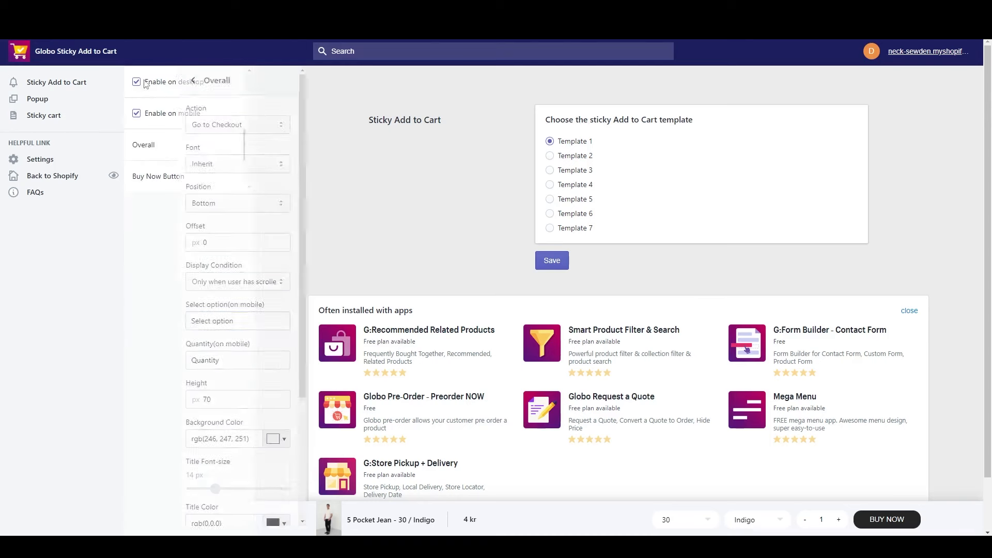
Step: Set the background color of the sticky bar's Buy Now button to rgb(64, 182, 208)
left_click(155, 176)
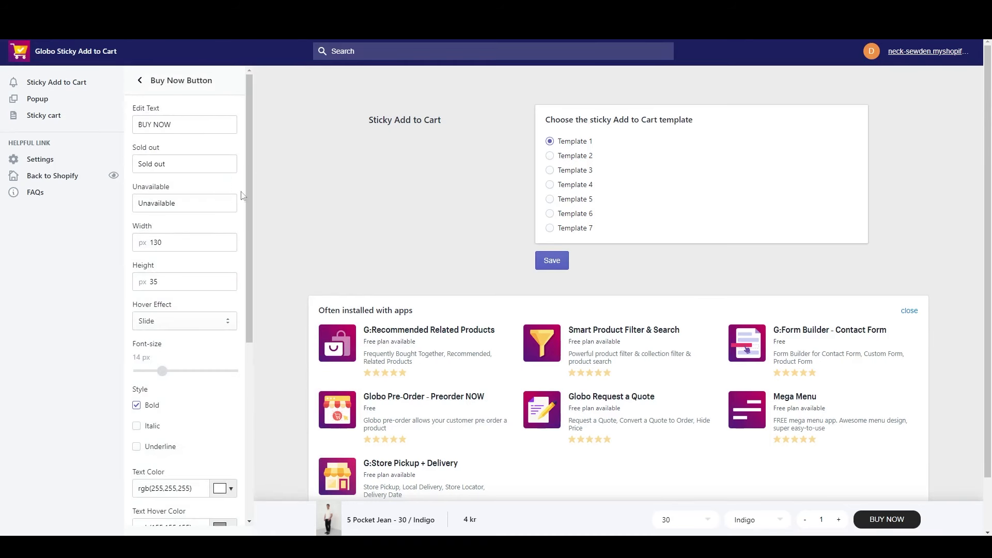
left_click_drag(249, 169, 262, 322)
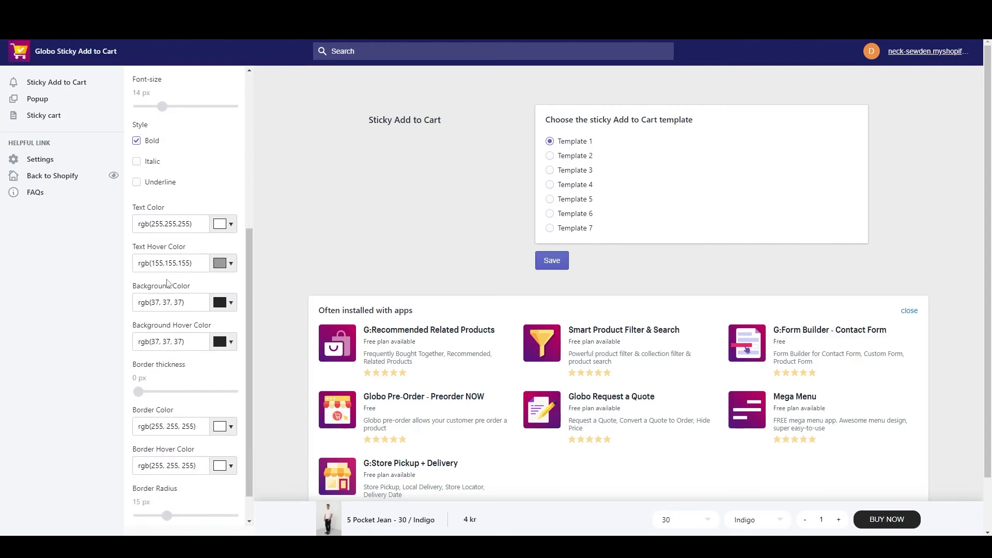
left_click(192, 302)
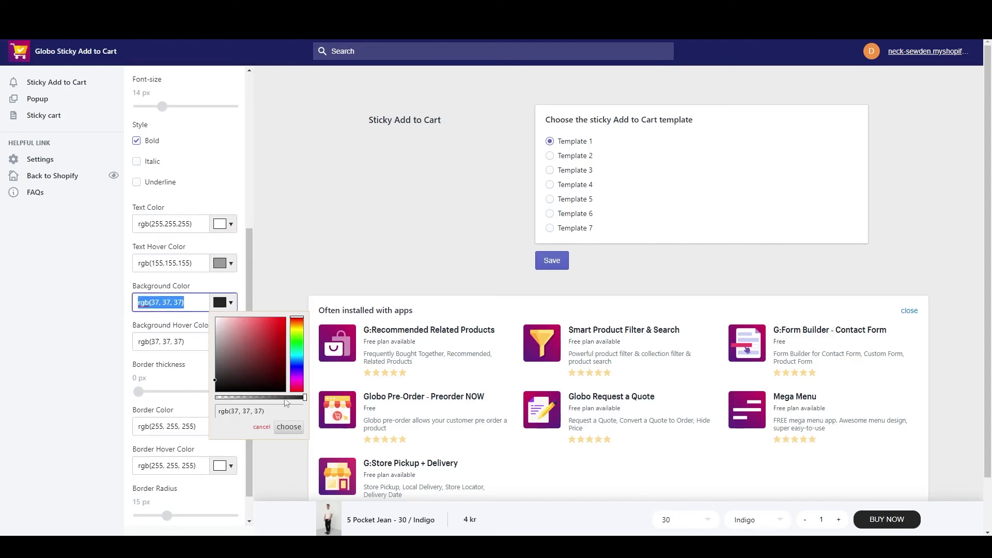
left_click(286, 416)
key("ctrl+a")
key("super+v")
key("Return")
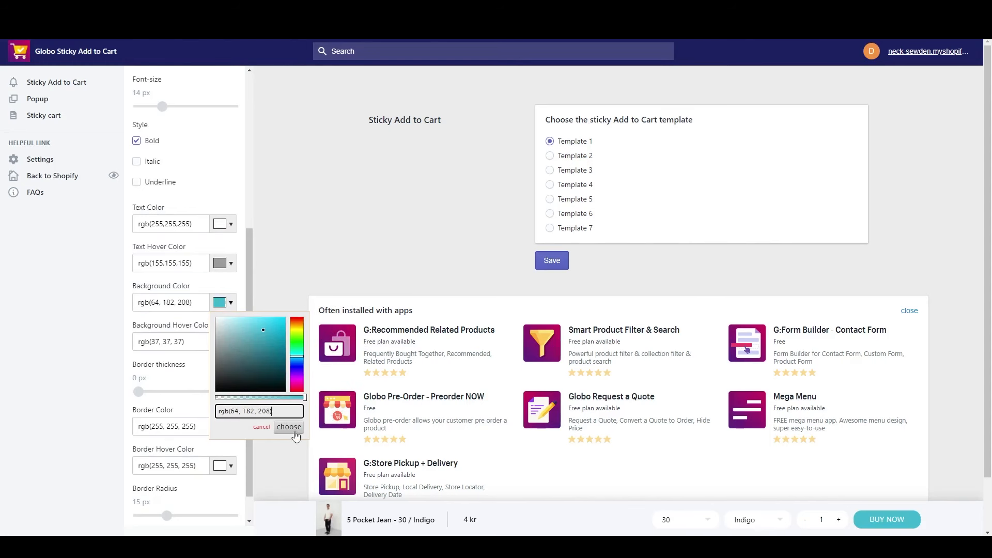
left_click(288, 427)
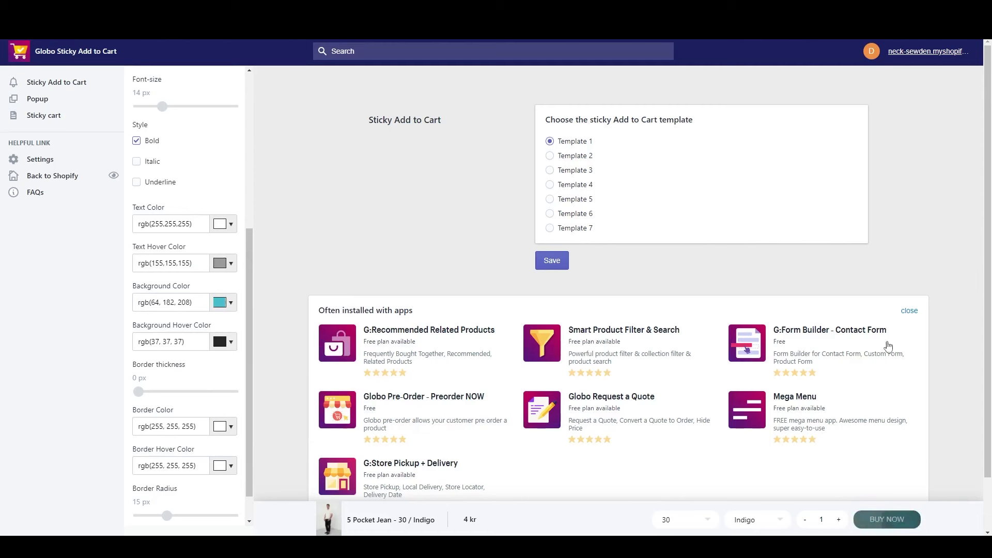
Step: Change the Buy Now button's text to "Buy now" and save the sticky Add to Cart settings
scroll(211, 272, "up", 5)
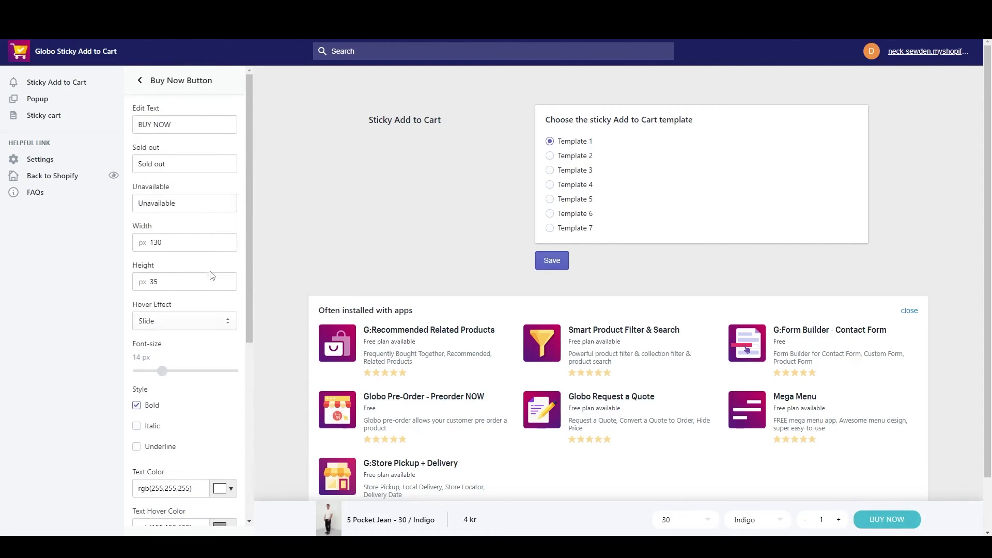
triple_click(192, 125)
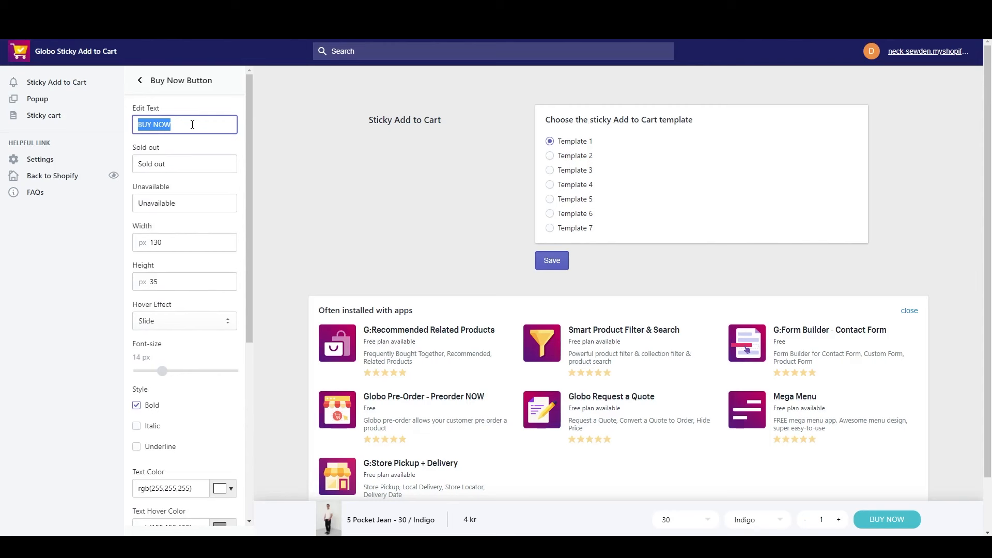
type("Buy now")
left_click(549, 270)
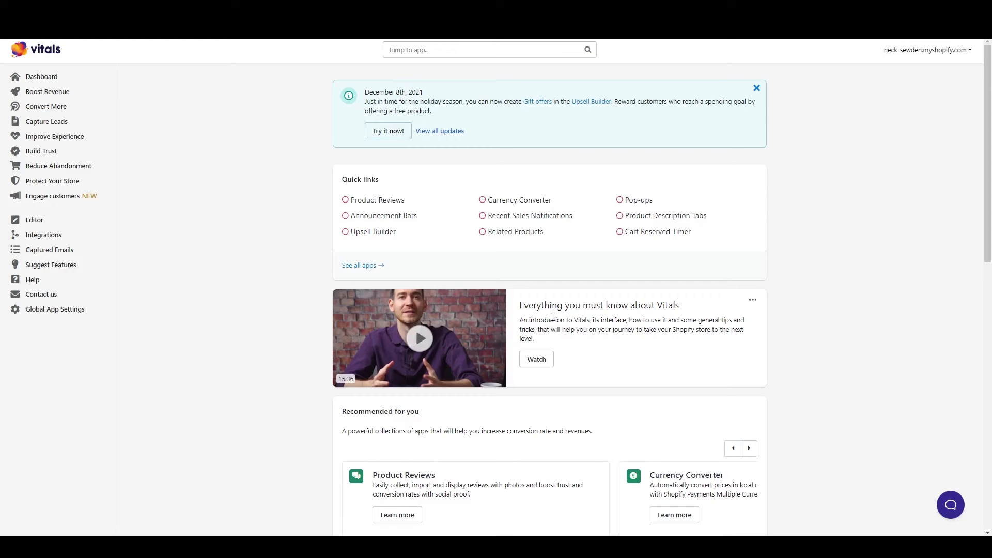
Step: Open the Countdown Timer module in the Vitals app and enable it
left_click(58, 106)
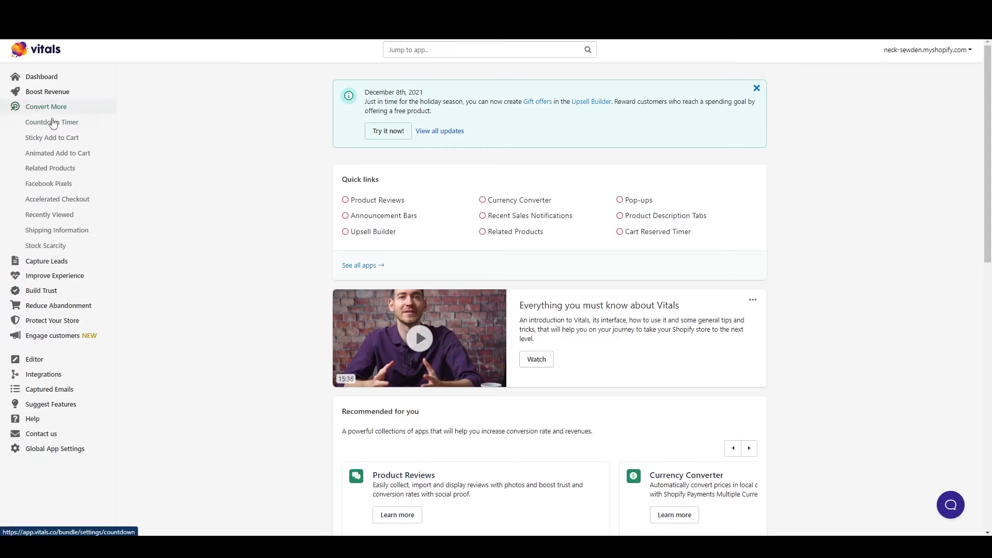
left_click(54, 123)
left_click(752, 82)
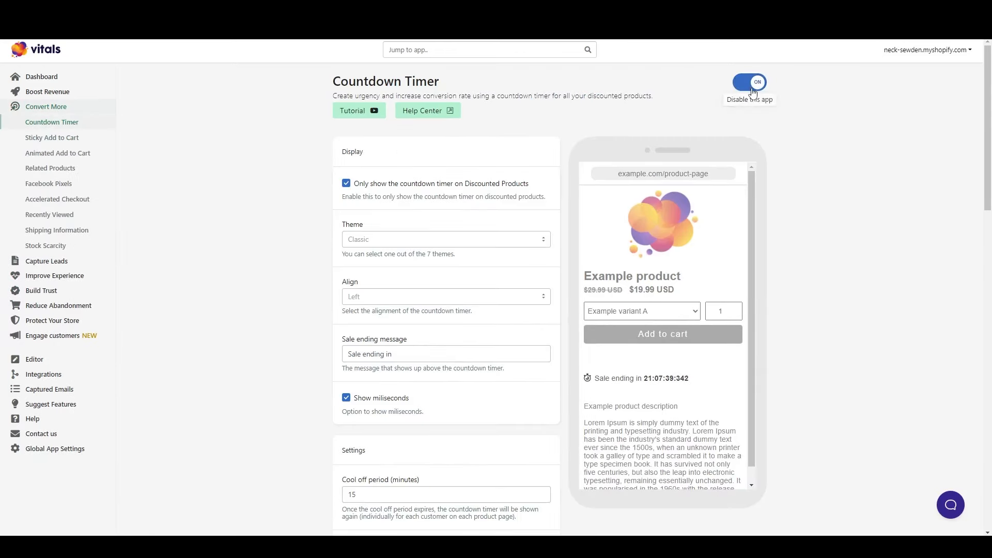
Step: Set the countdown timer's theme to Progress circles and its alignment to Center
left_click(408, 243)
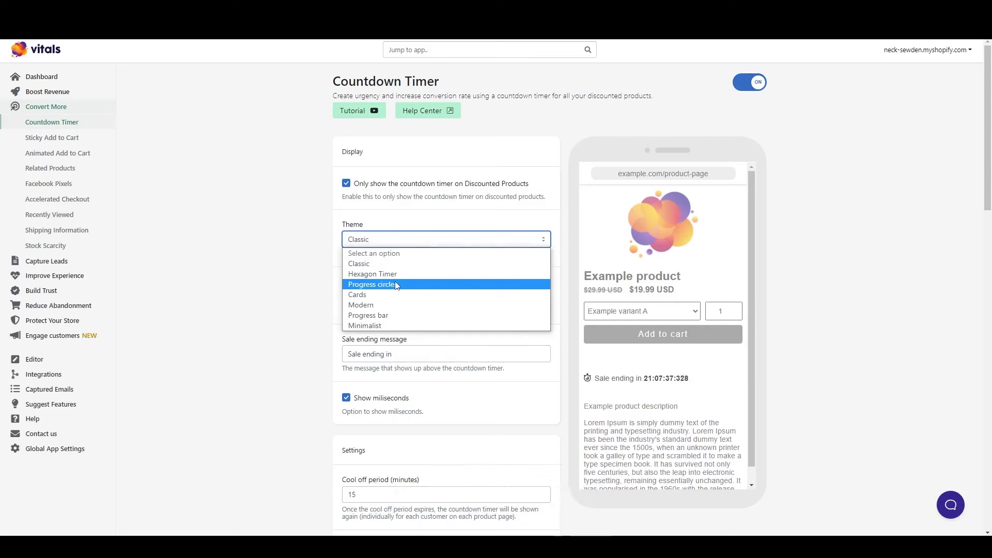
left_click(397, 285)
left_click(410, 301)
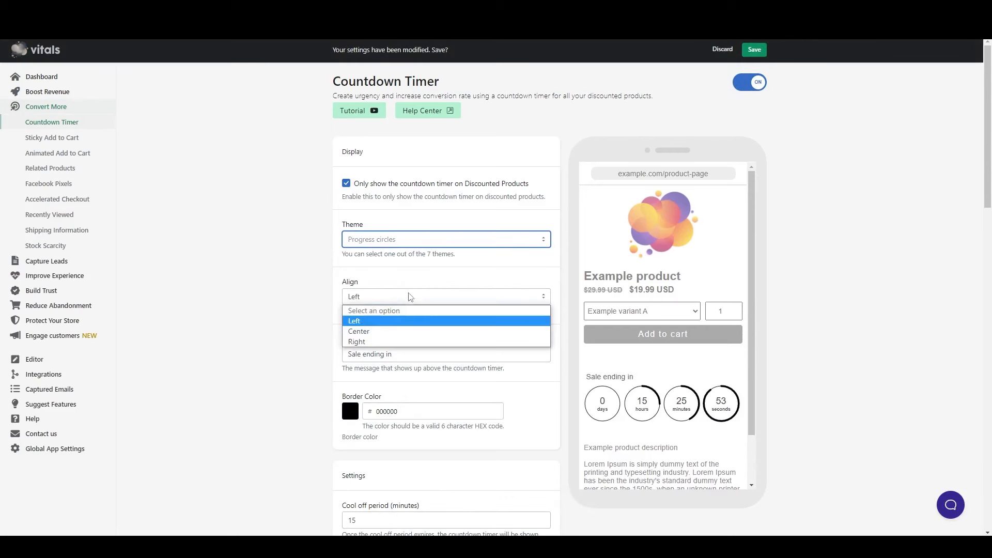
left_click(390, 329)
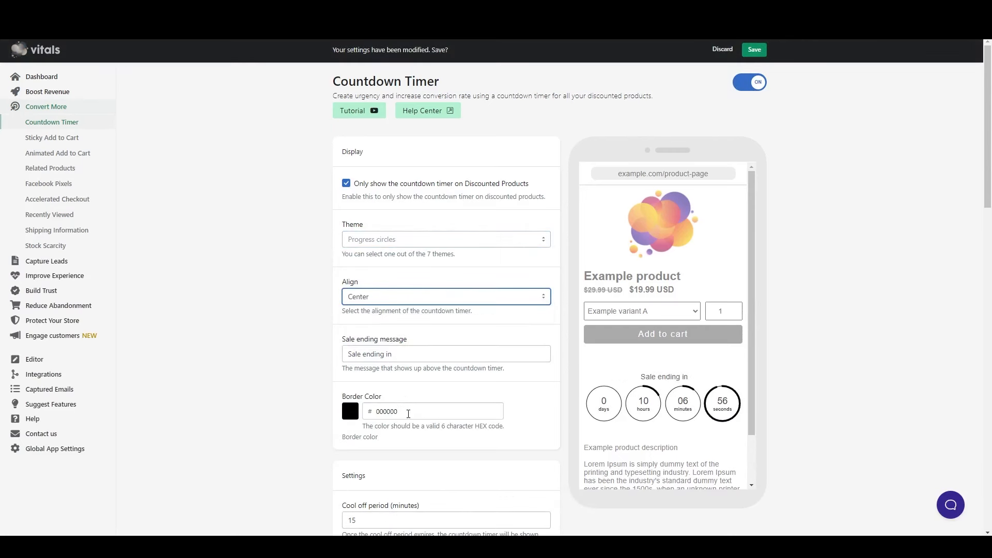
Step: Copy the hex code of the store's turquoise from the picked color history and set the countdown timer's border color to 40b6d0
double_click(452, 411)
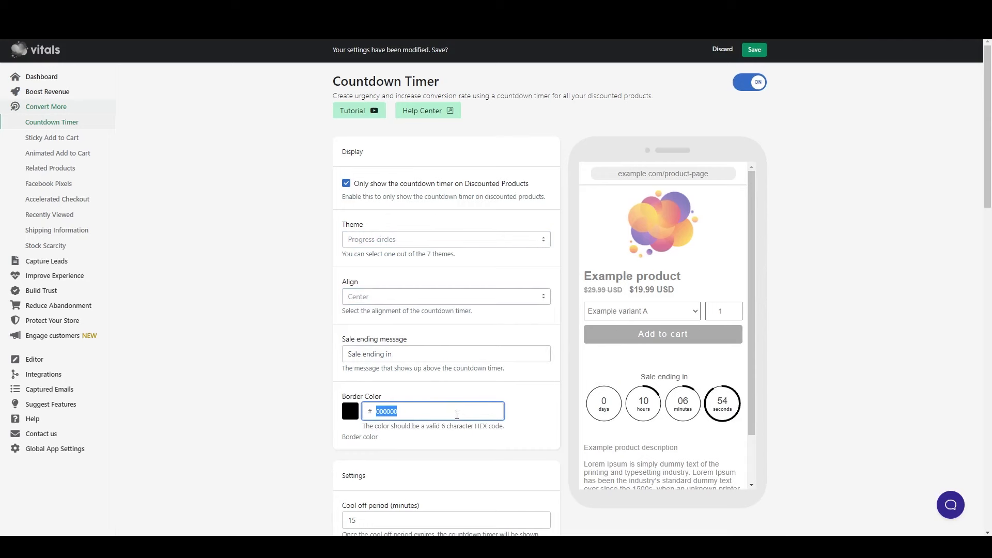
left_click(815, 27)
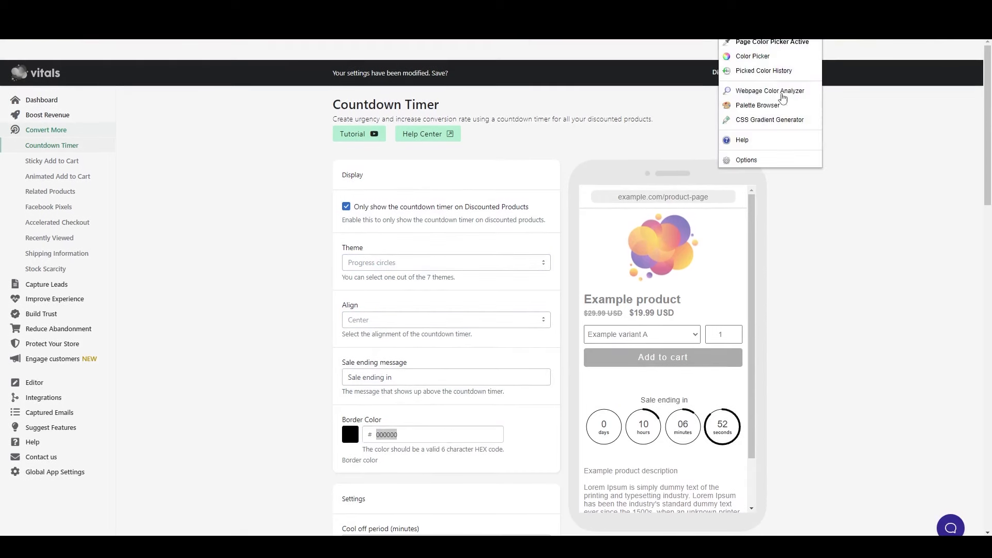
left_click(763, 71)
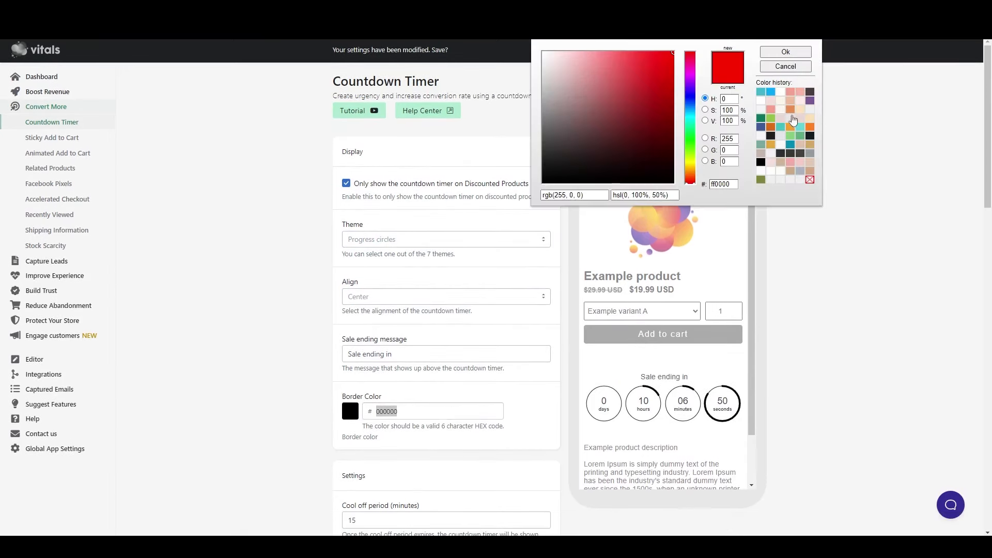
left_click(765, 93)
double_click(723, 184)
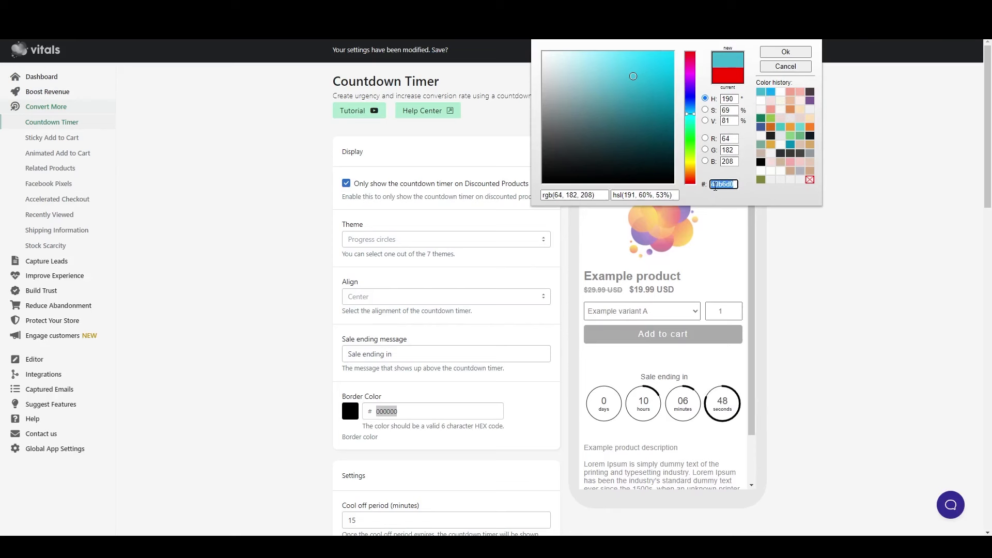
right_click(716, 186)
left_click(755, 257)
left_click(896, 257)
double_click(402, 412)
right_click(403, 413)
left_click(465, 288)
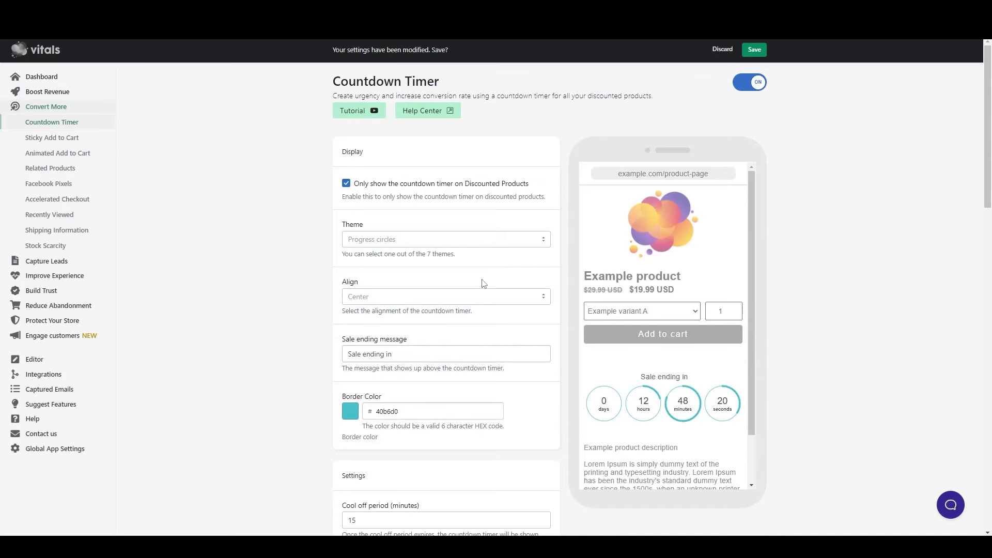
Step: Check the countdown timer's placement options and save its settings
scroll(483, 283, "down", 20)
left_click(603, 199)
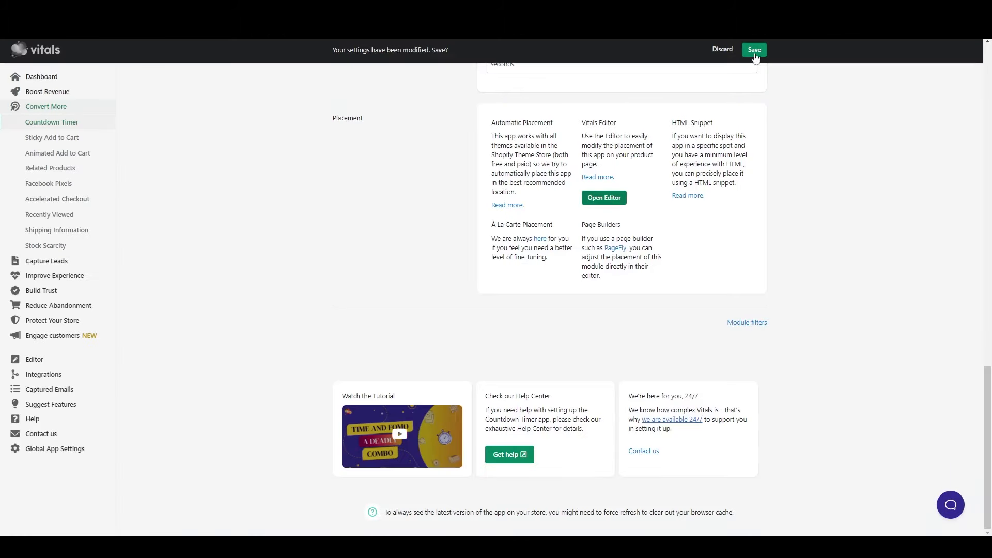
left_click(754, 50)
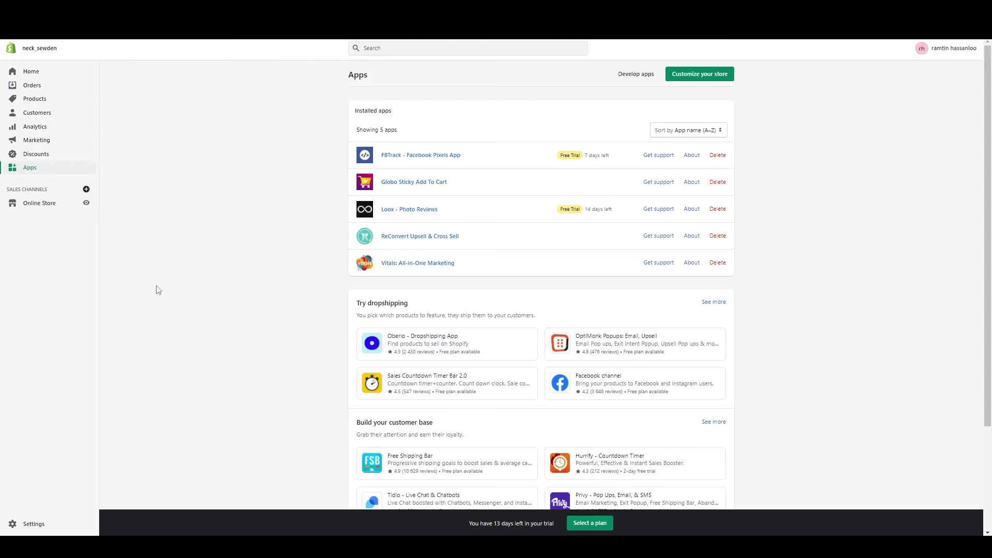
Step: Choose the Basic Shopify plan for the store and highlight the free-trial billing notice
left_click(599, 528)
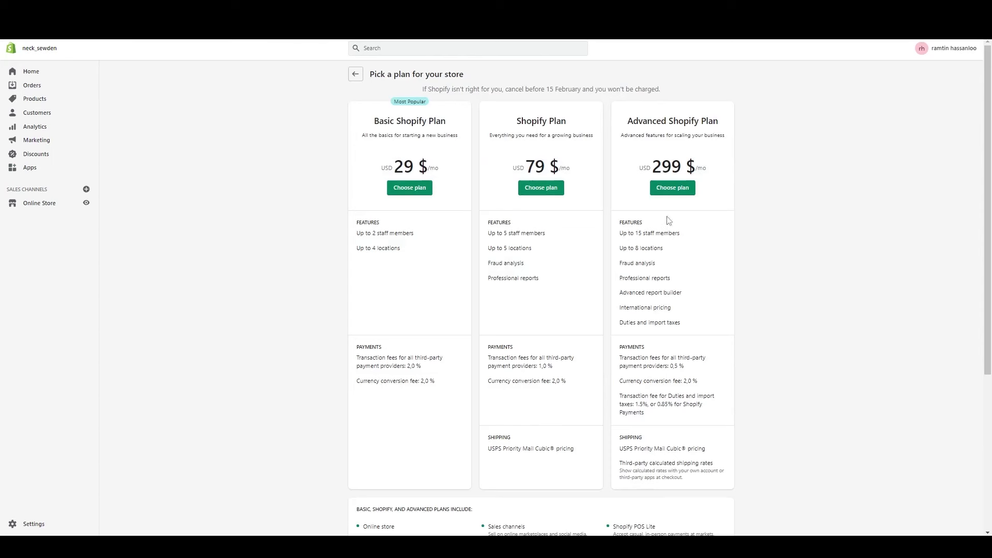
left_click(406, 192)
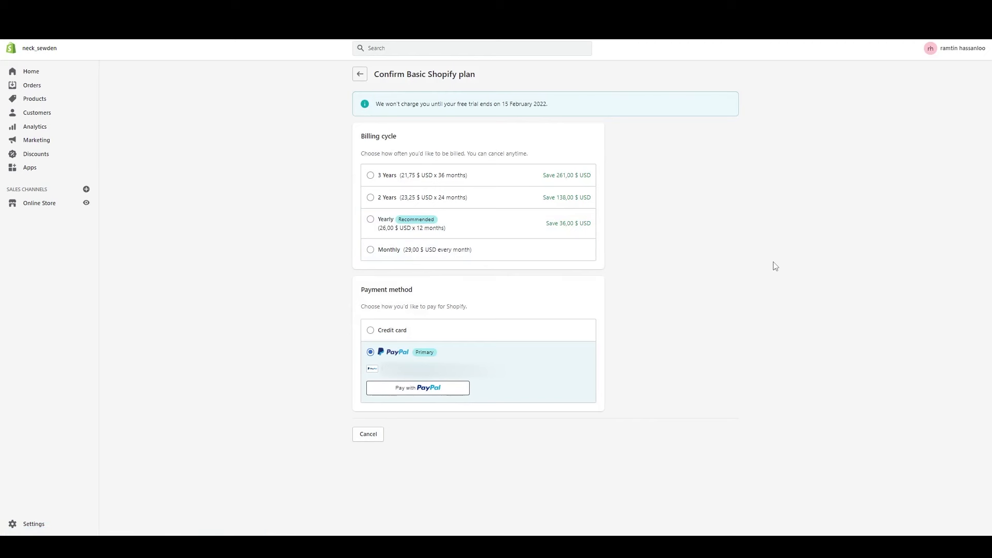
left_click_drag(377, 104, 574, 102)
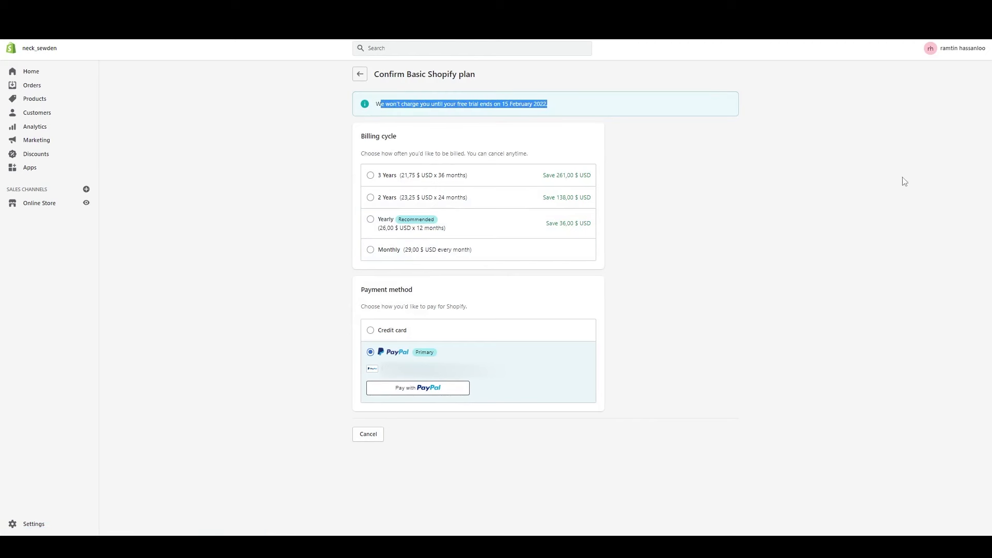
Step: Choose the Monthly billing cycle for the Basic Shopify plan and proceed to pay with PayPal
left_click(887, 277)
left_click(455, 257)
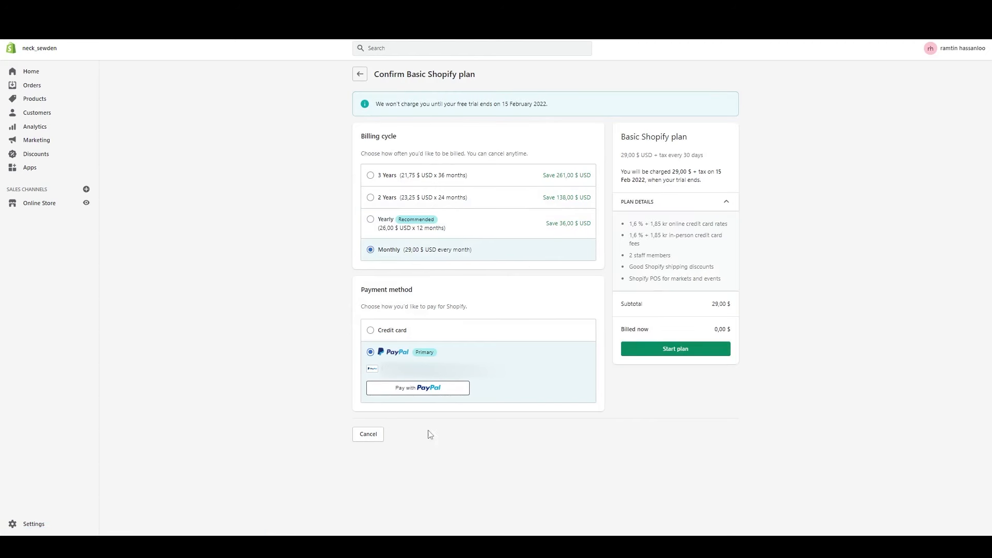
left_click(420, 388)
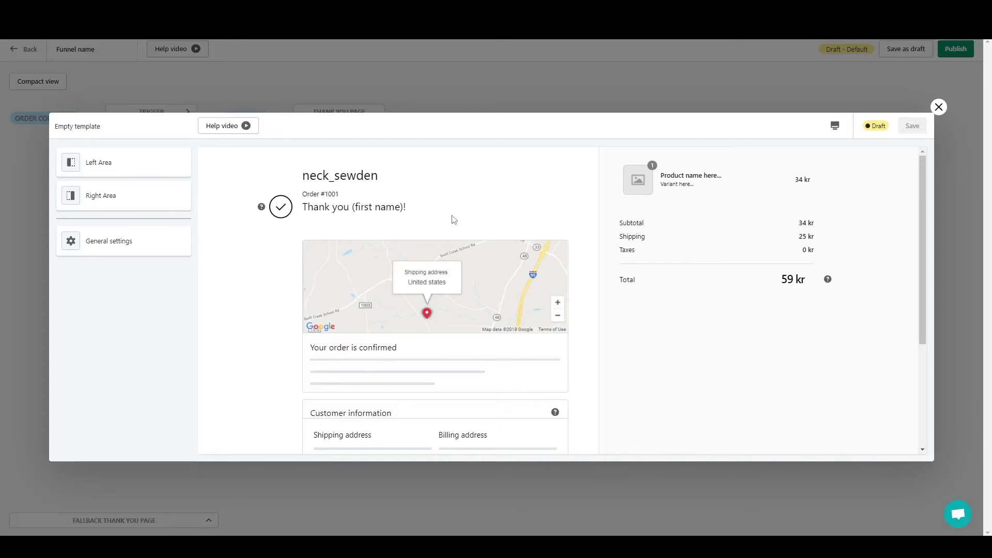
Step: Examine the thank-you page template's general settings, covering the header, pop-up with timer and Magic designer options
left_click(106, 252)
left_click(144, 168)
scroll(142, 264, "down", 3)
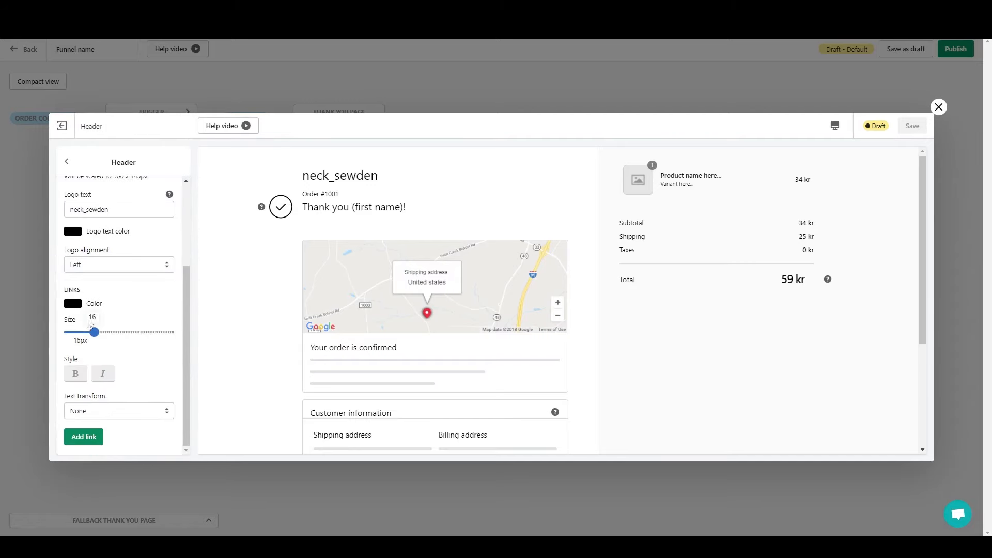
scroll(90, 310, "up", 5)
left_click(67, 161)
left_click(138, 233)
scroll(154, 267, "down", 5)
scroll(146, 269, "up", 5)
left_click(66, 161)
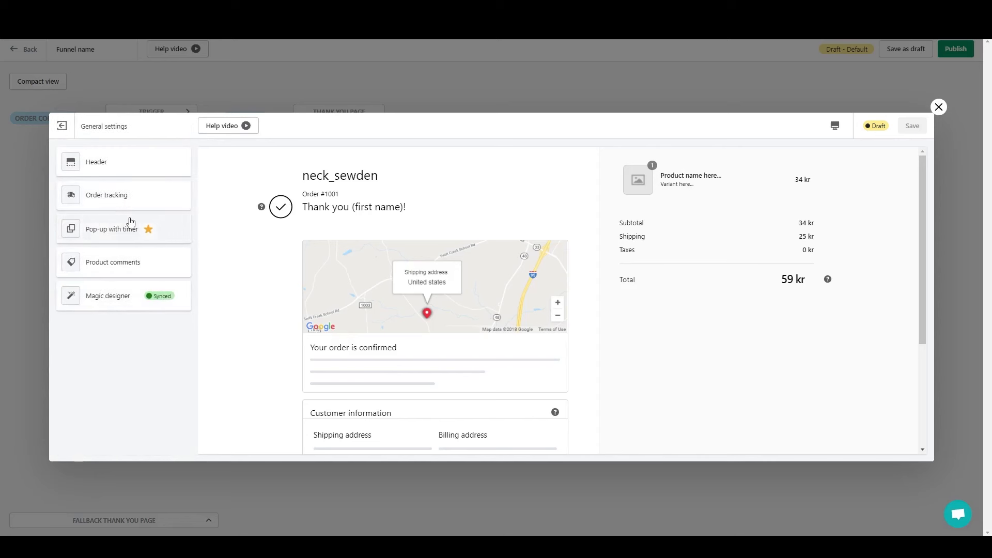
left_click(111, 297)
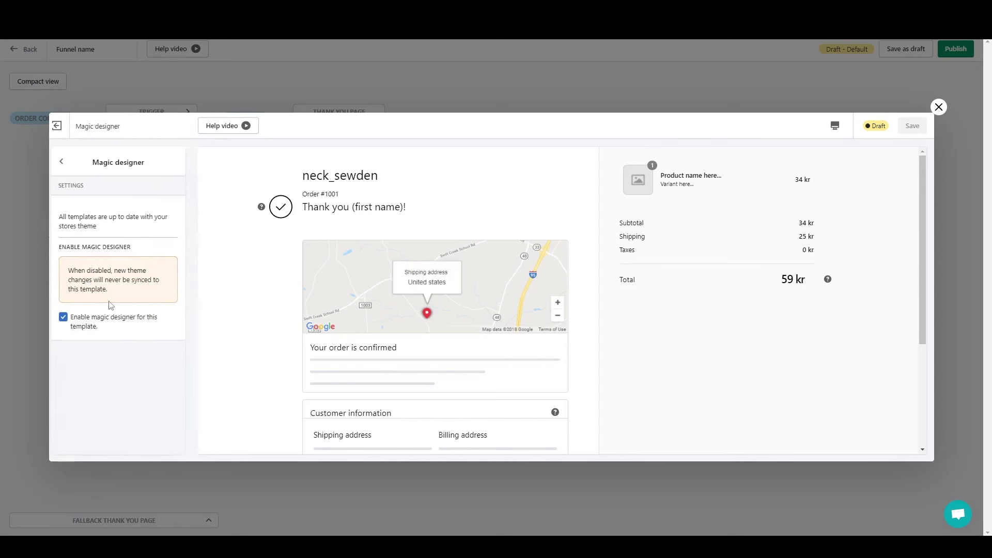
left_click(66, 162)
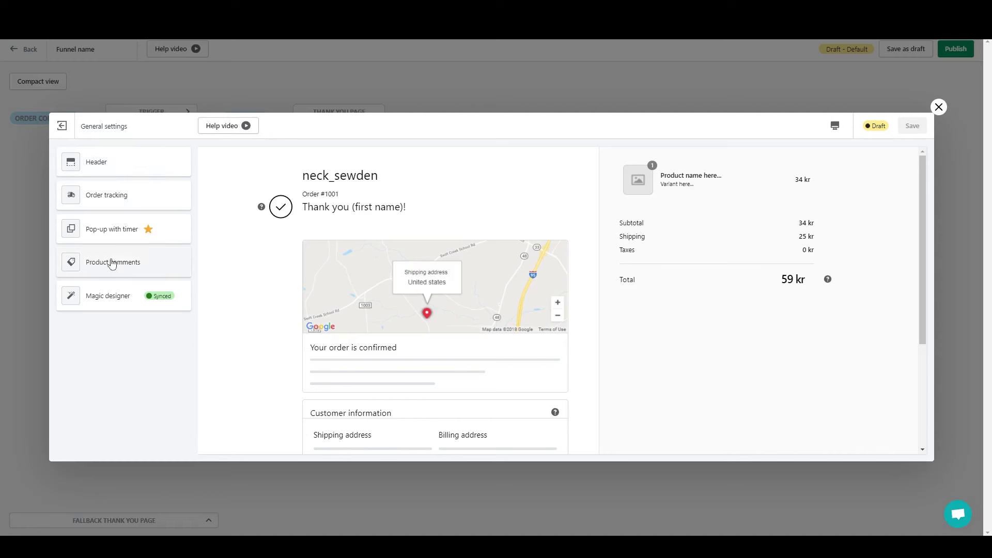
left_click(62, 127)
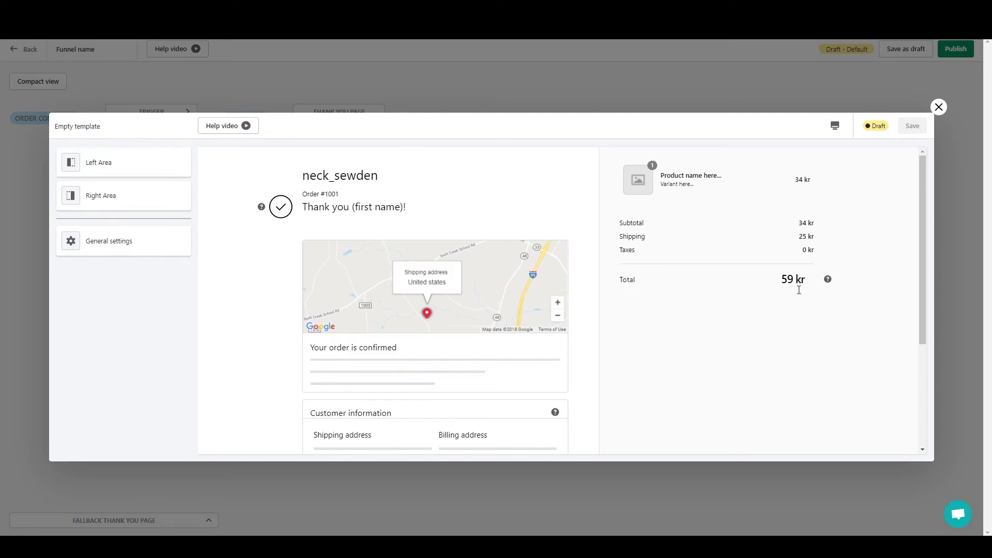
Step: Add a Product upsell section to the thank-you page's Left Area and move it above Order confirmed
left_click(179, 161)
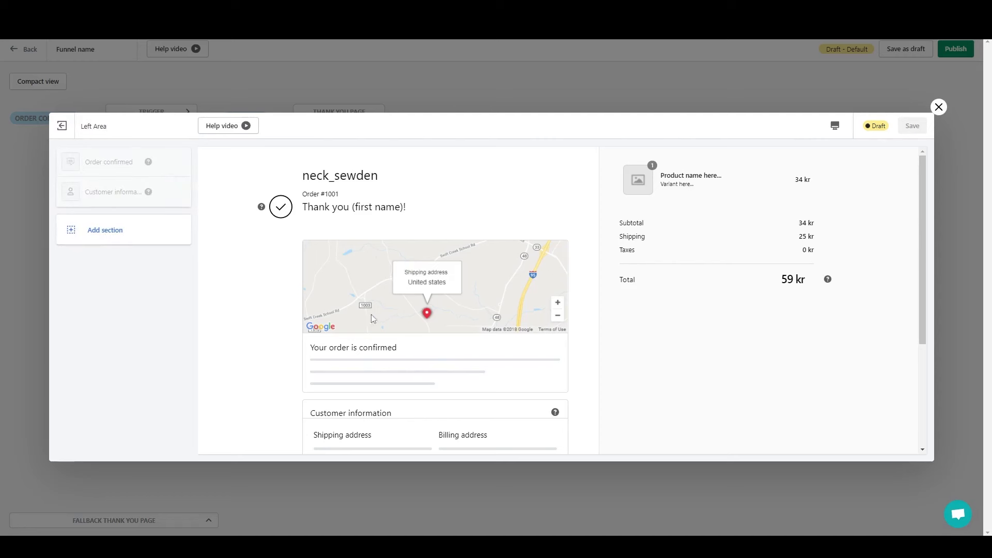
left_click(101, 229)
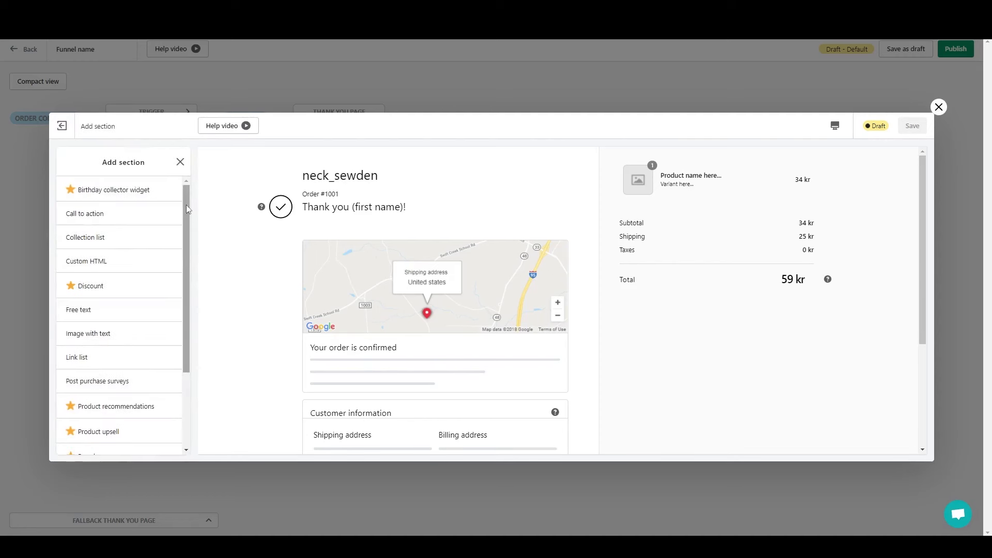
left_click_drag(187, 209, 178, 286)
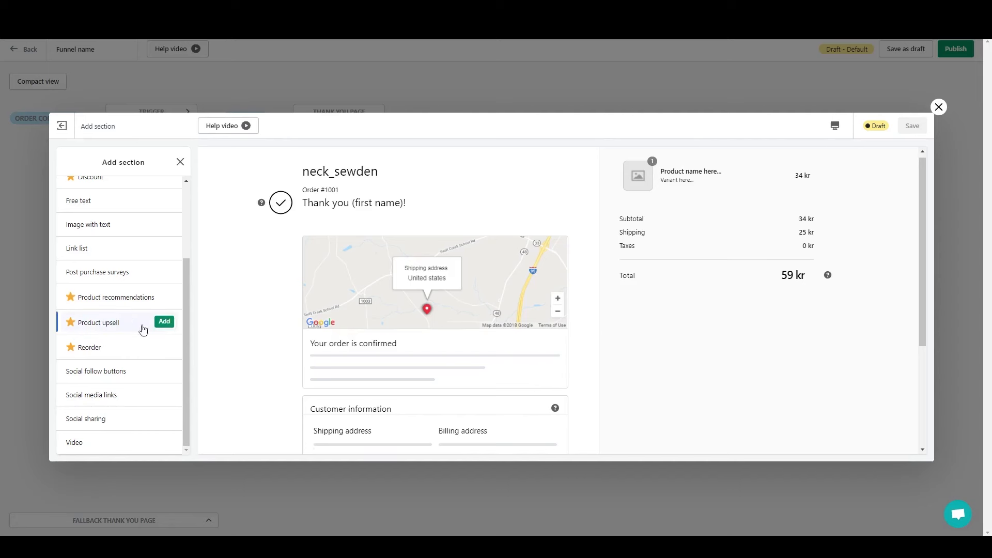
left_click(165, 321)
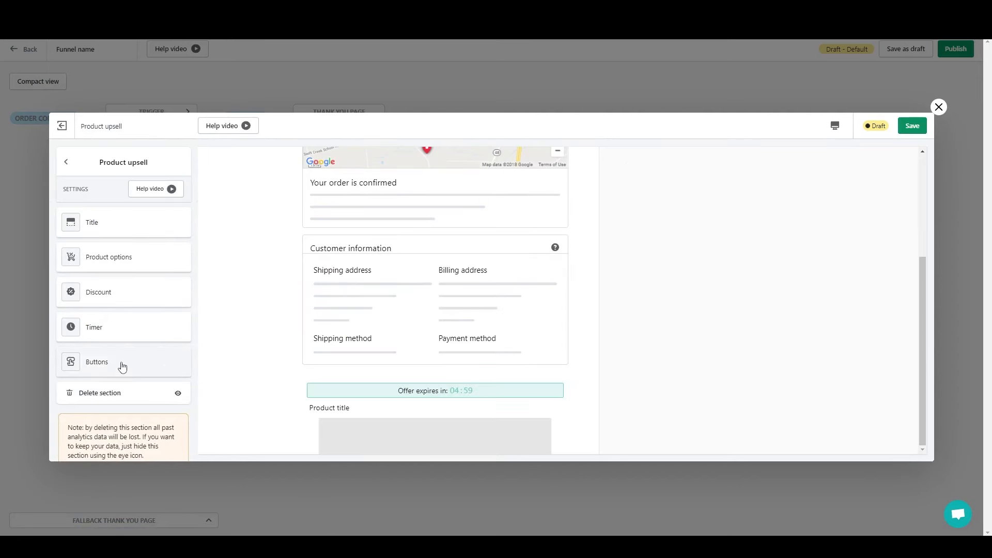
left_click(66, 162)
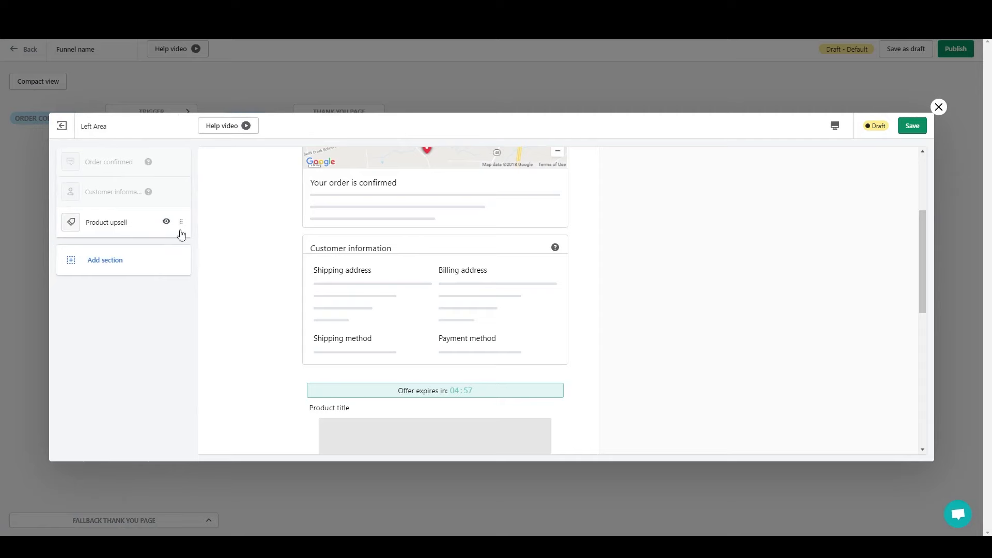
left_click_drag(182, 221, 196, 160)
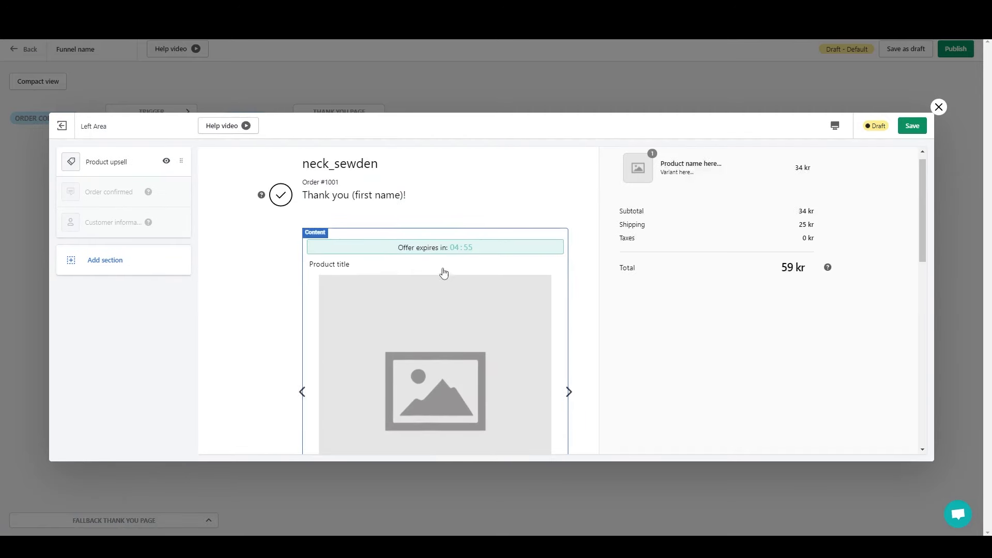
scroll(444, 274, "up", 1)
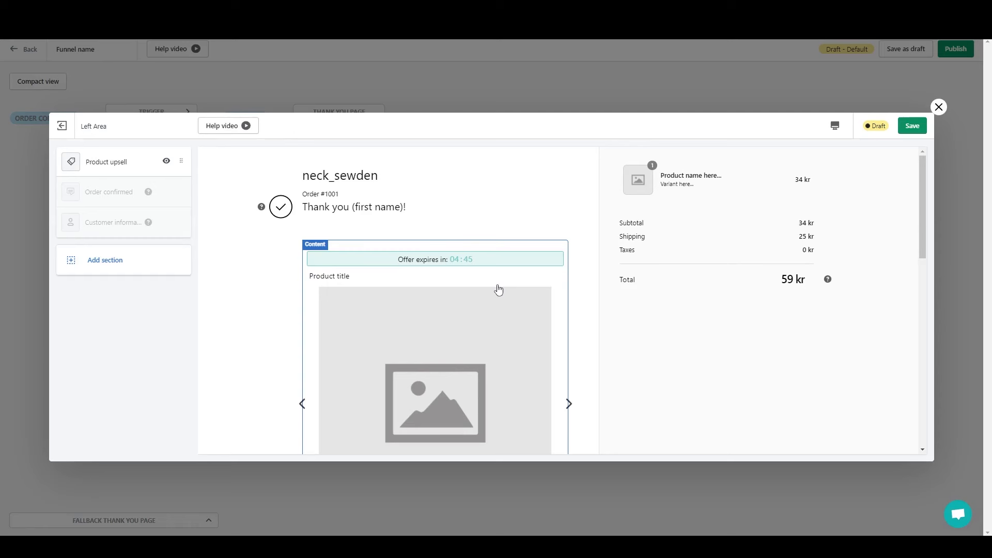
Step: Set the product upsell's internal offer name to 1 and check its widget title settings
left_click(451, 305)
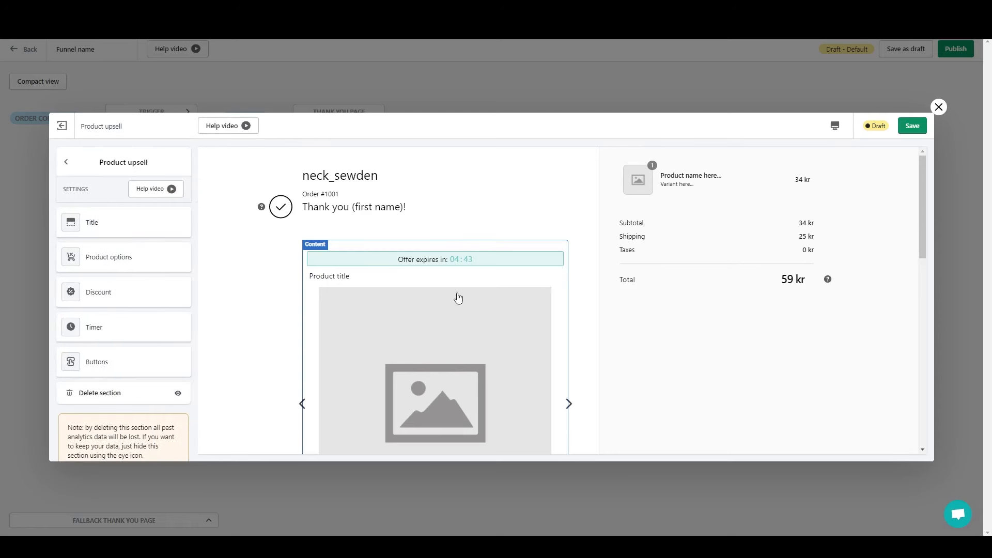
left_click(156, 228)
triple_click(126, 278)
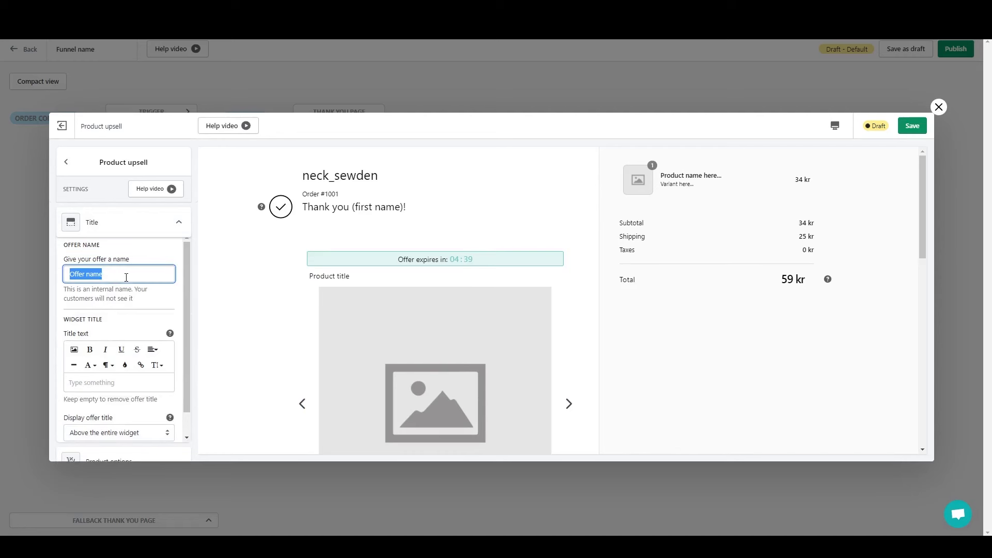
type("1")
left_click(149, 254)
scroll(186, 294, "down", 2)
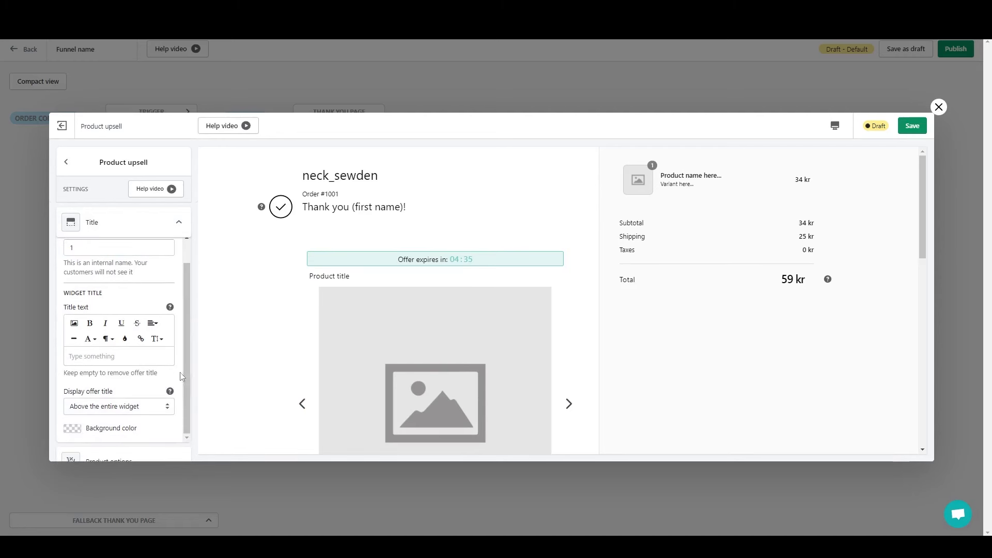
Step: Set the upsell to offer a specific product and select the Neck Health™ Premium Traction Device as the featured product
scroll(132, 398, "down", 3)
left_click(129, 306)
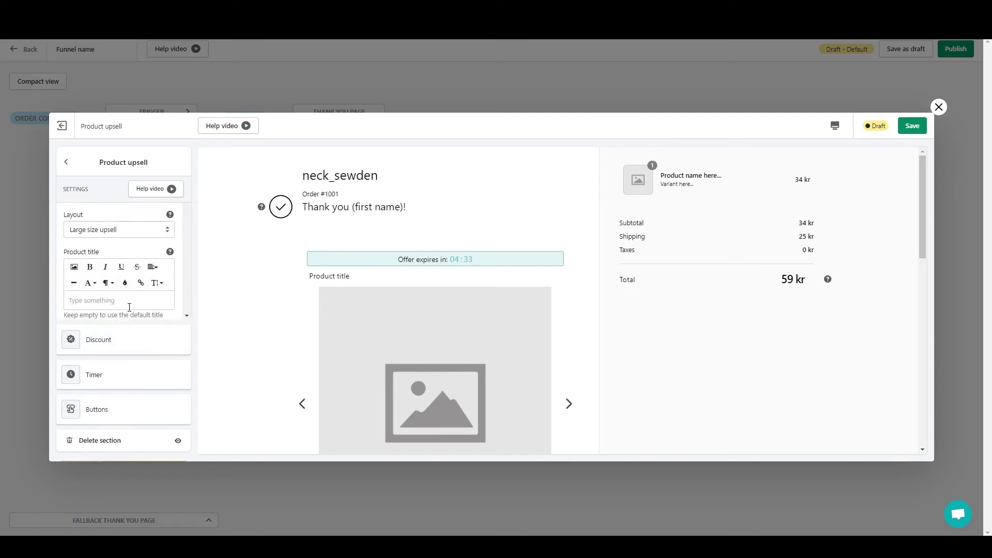
scroll(175, 274, "up", 3)
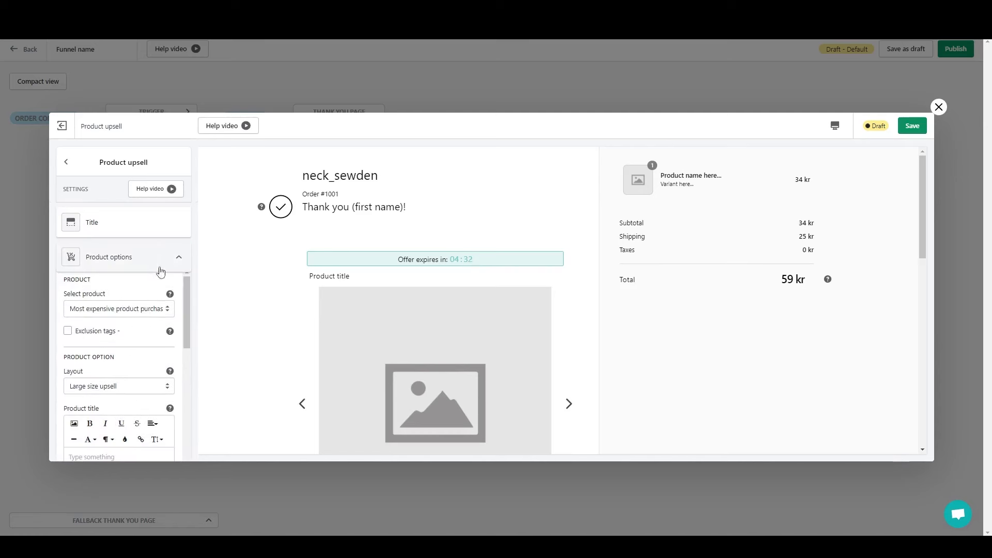
left_click(133, 309)
left_click(108, 447)
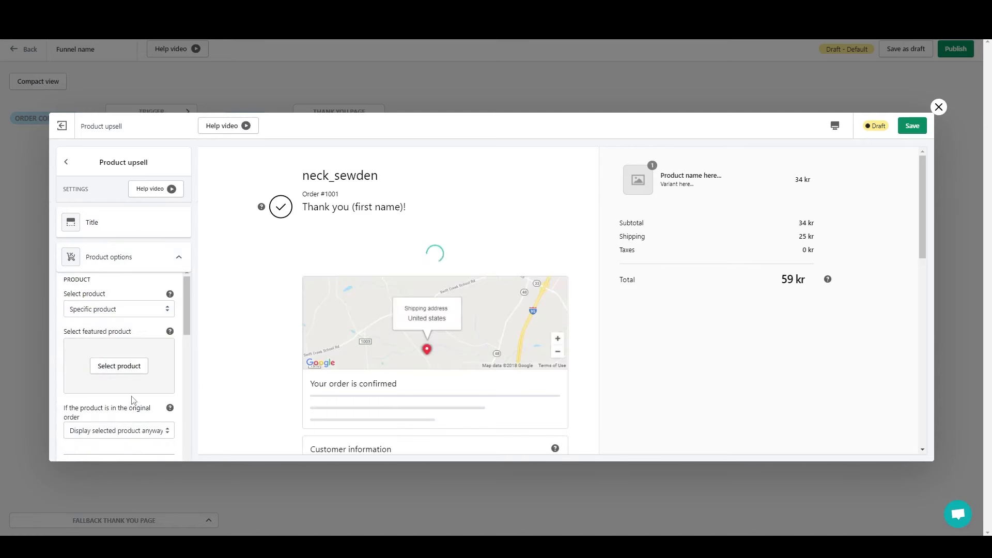
left_click(117, 376)
left_click(123, 228)
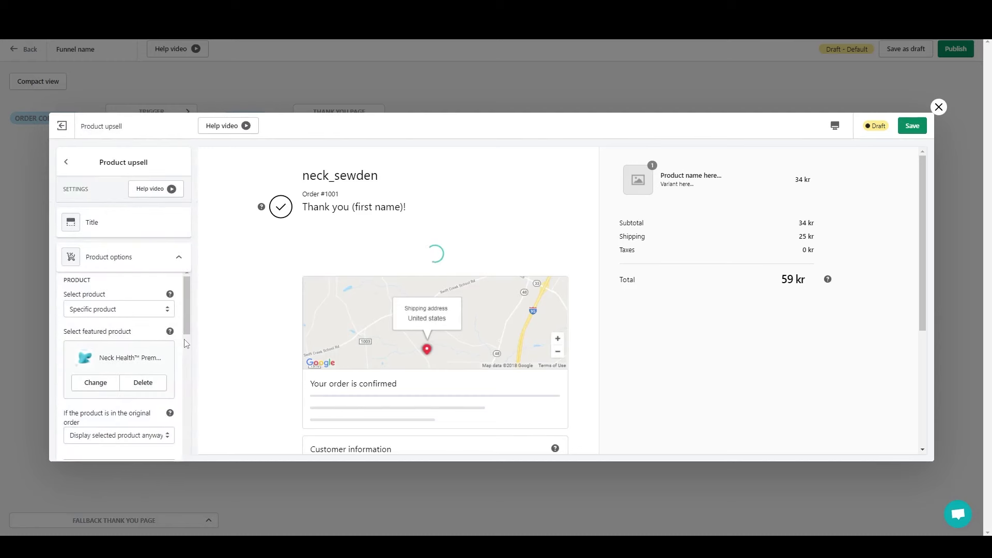
Step: Review the upsell's product options and set the product title to display below the image
left_click_drag(187, 292, 187, 302)
scroll(426, 307, "down", 4)
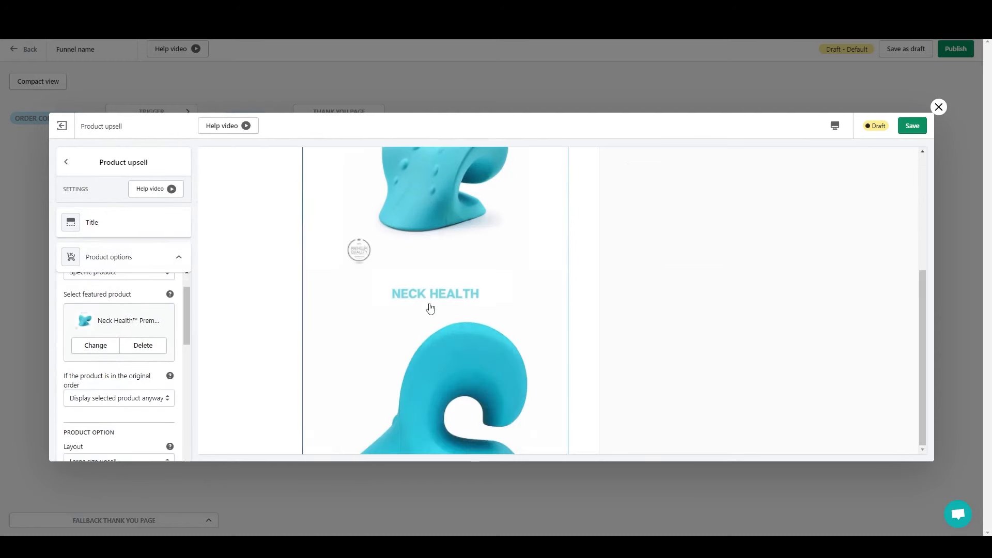
scroll(430, 308, "up", 4)
scroll(432, 309, "down", 6)
scroll(428, 310, "up", 3)
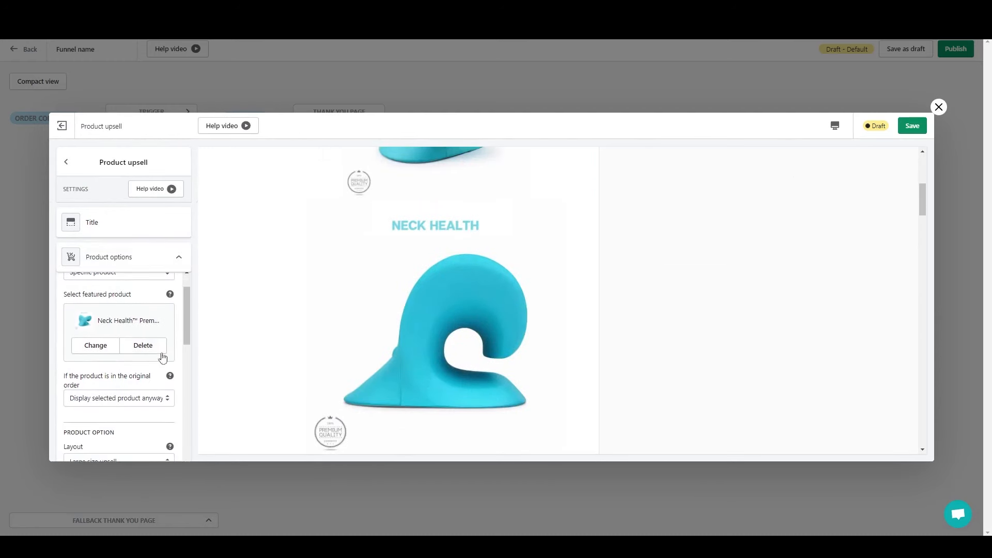
scroll(185, 327, "down", 2)
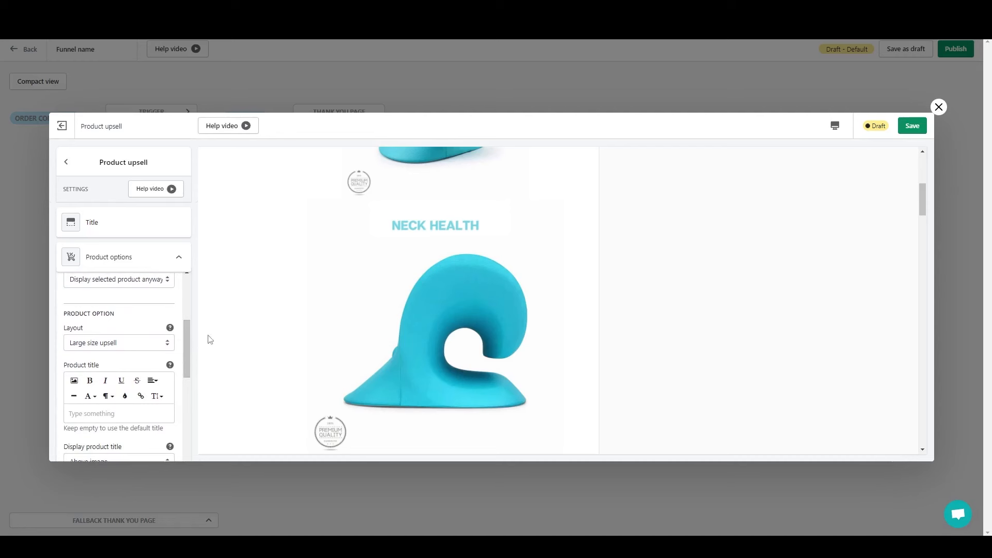
left_click_drag(189, 339, 195, 316)
scroll(92, 317, "down", 1)
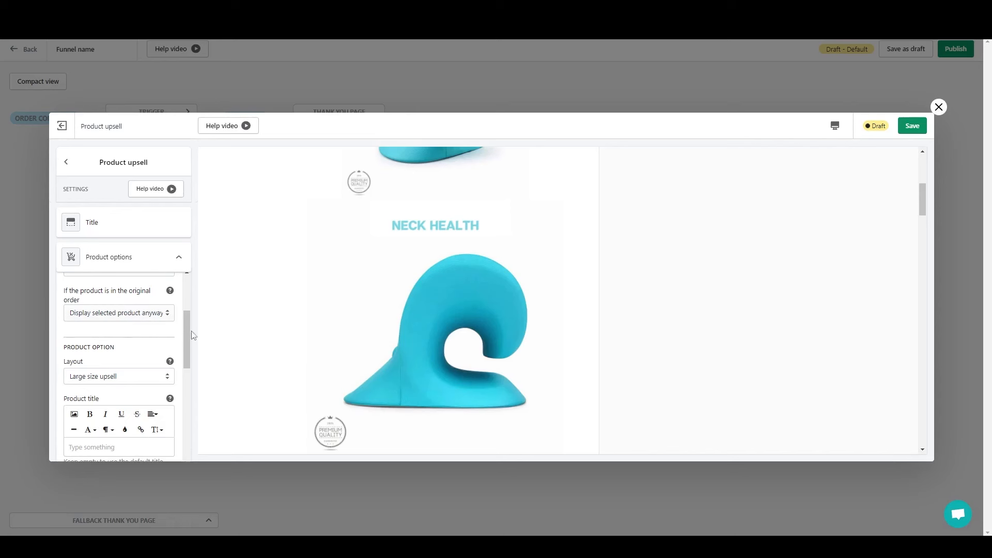
left_click_drag(190, 337, 199, 372)
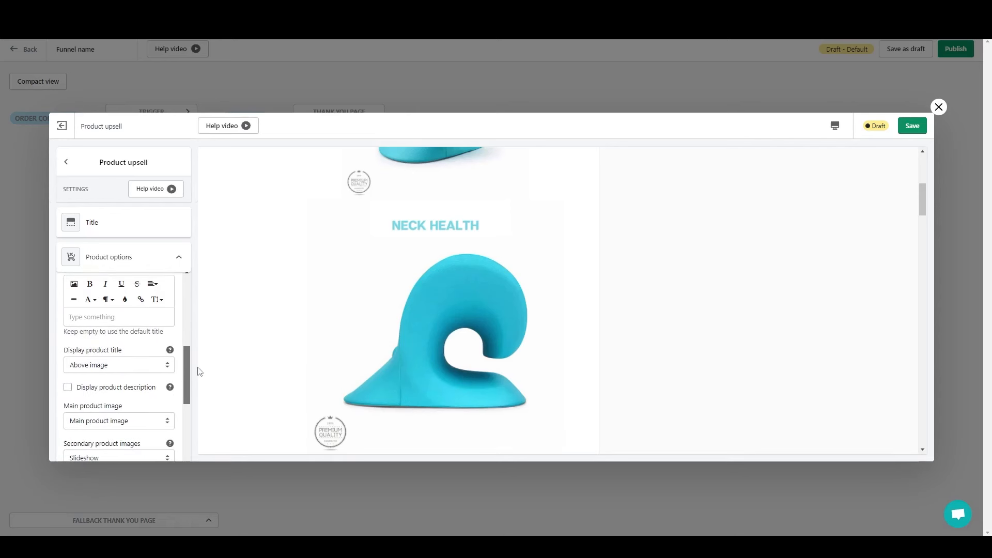
left_click(115, 368)
left_click(116, 401)
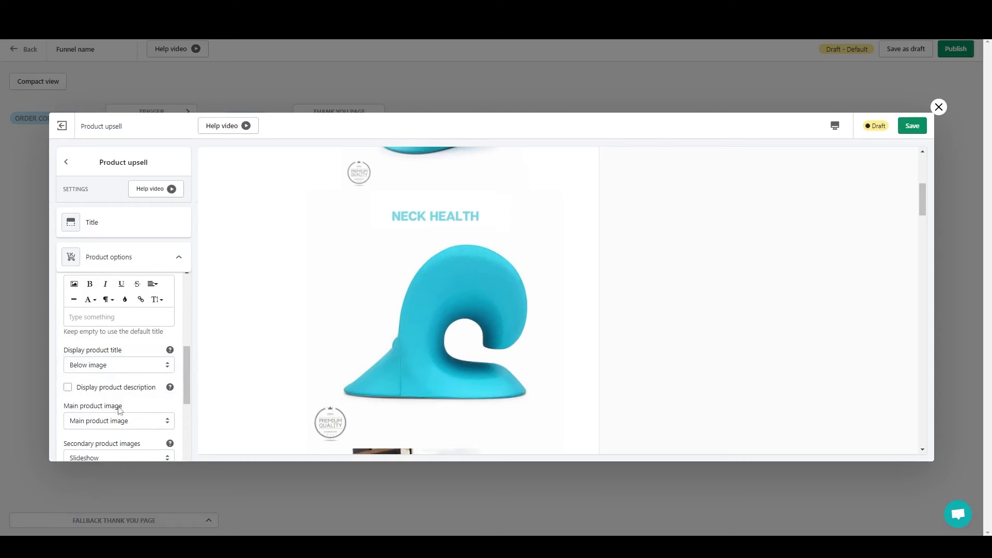
Step: Set the upsell's secondary product images to appear below the main image
scroll(192, 369, "down", 2)
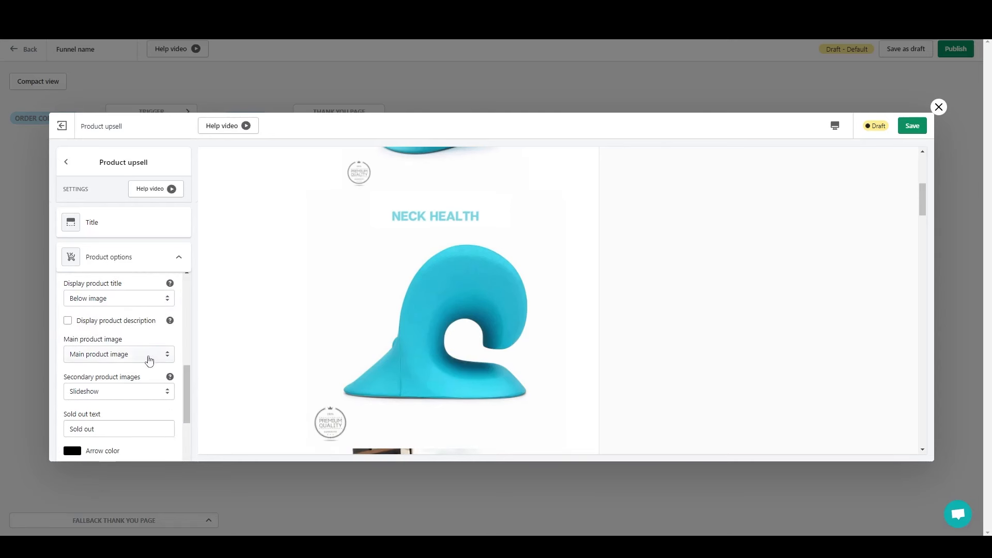
left_click(106, 393)
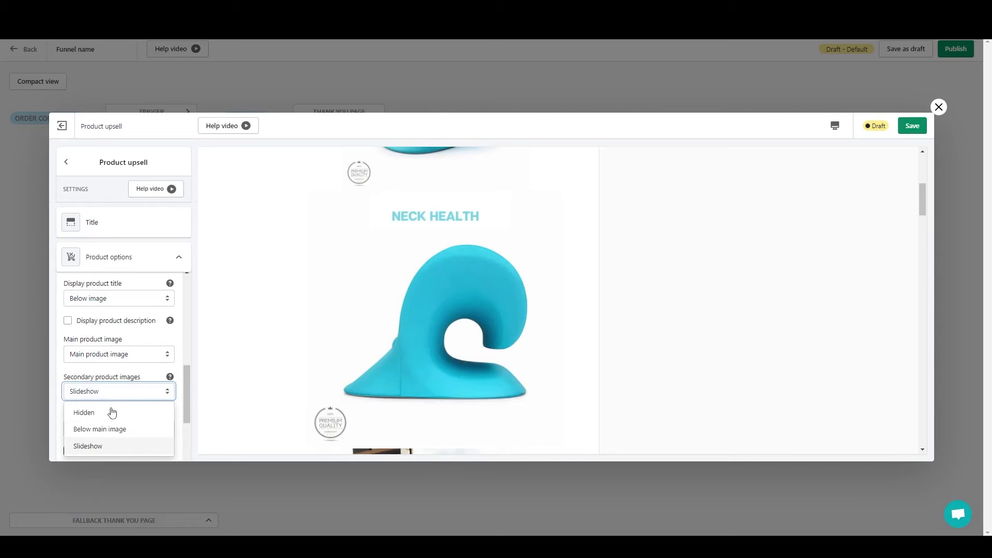
left_click(106, 429)
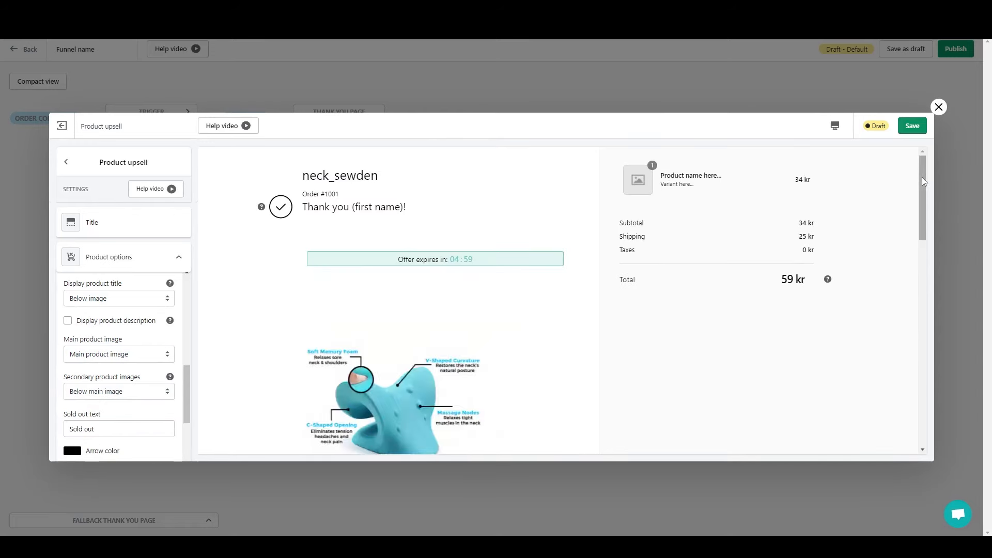
Step: Preview the upsell offer on the thank-you page in the Mobile layout
left_click_drag(922, 178, 922, 209)
left_click(835, 126)
left_click(854, 154)
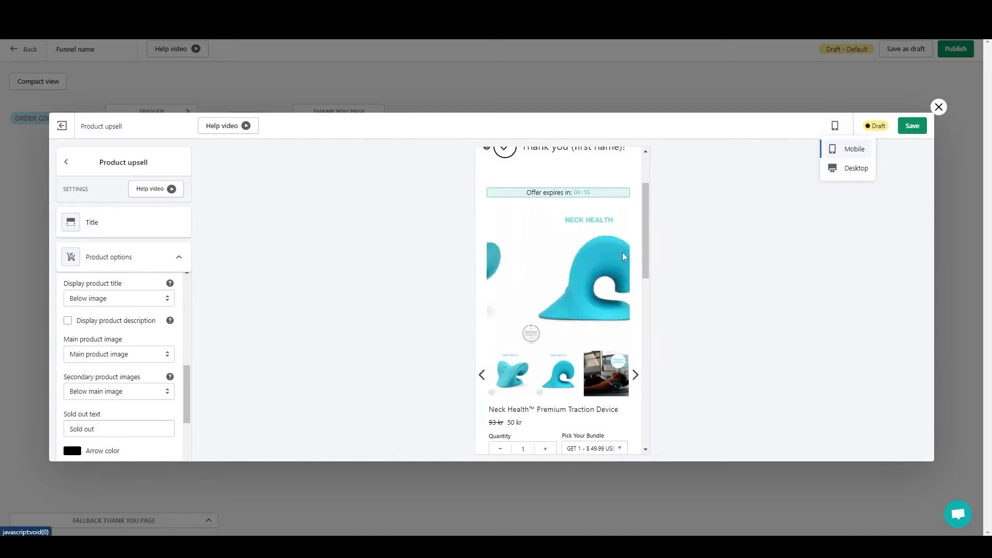
left_click_drag(649, 220, 666, 231)
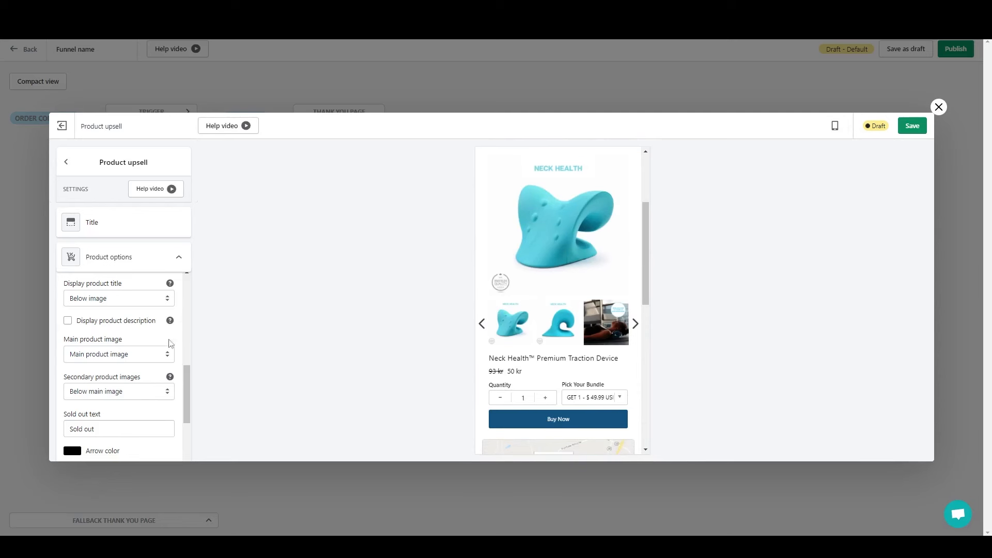
Step: Turn off the upsell's quantity picker and check the bundle selector in the mobile preview
scroll(134, 398, "down", 3)
scroll(189, 408, "up", 2)
scroll(191, 395, "down", 1)
left_click(98, 347)
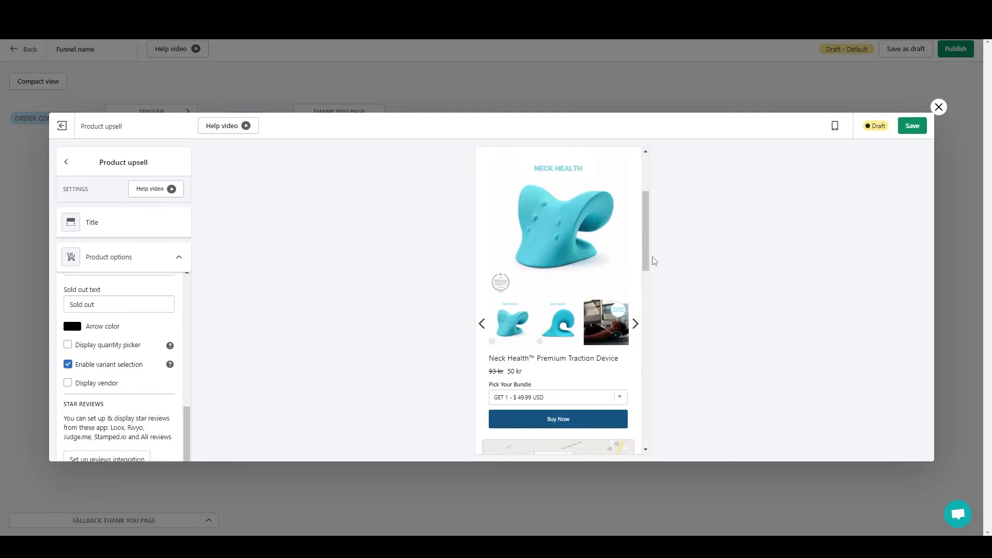
left_click(551, 398)
left_click(551, 398)
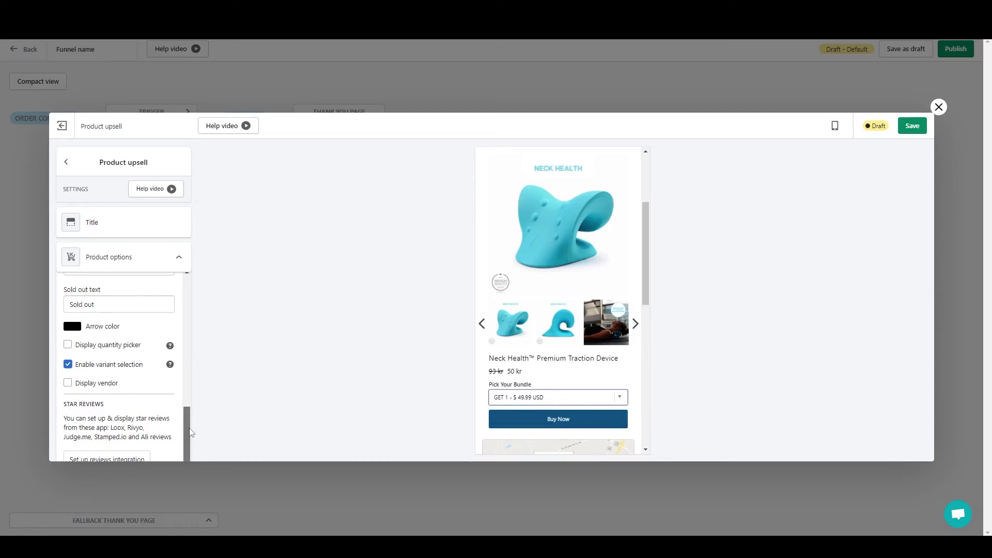
scroll(185, 422, "up", 3)
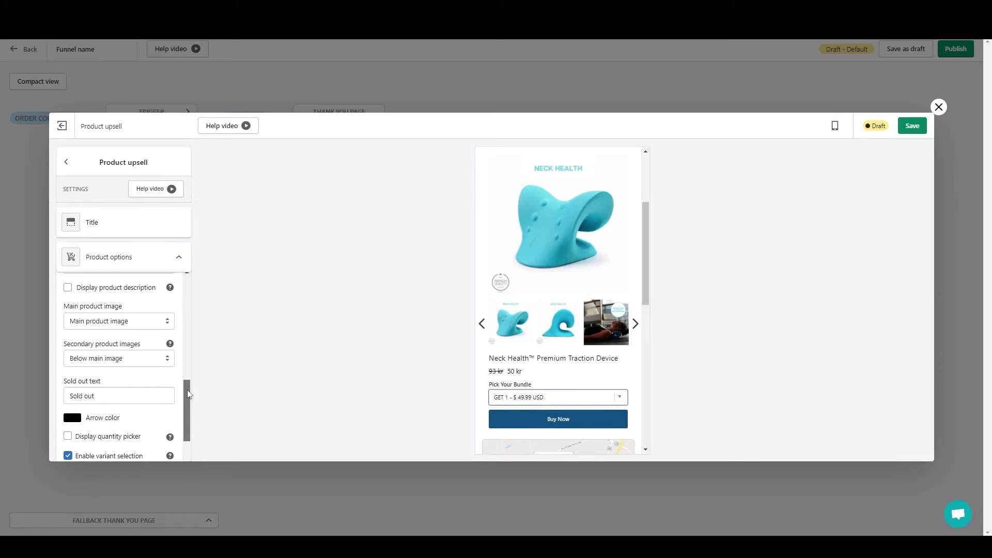
Step: Finish reviewing the upsell's product options and set its discount type to Fixed amount per unit sold
scroll(184, 411, "down", 2)
scroll(185, 407, "up", 5)
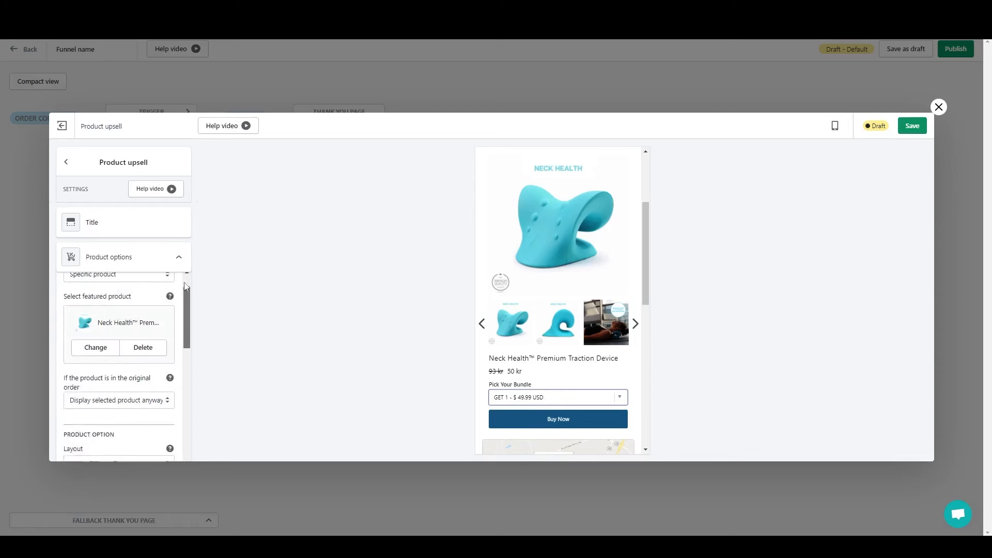
left_click(171, 258)
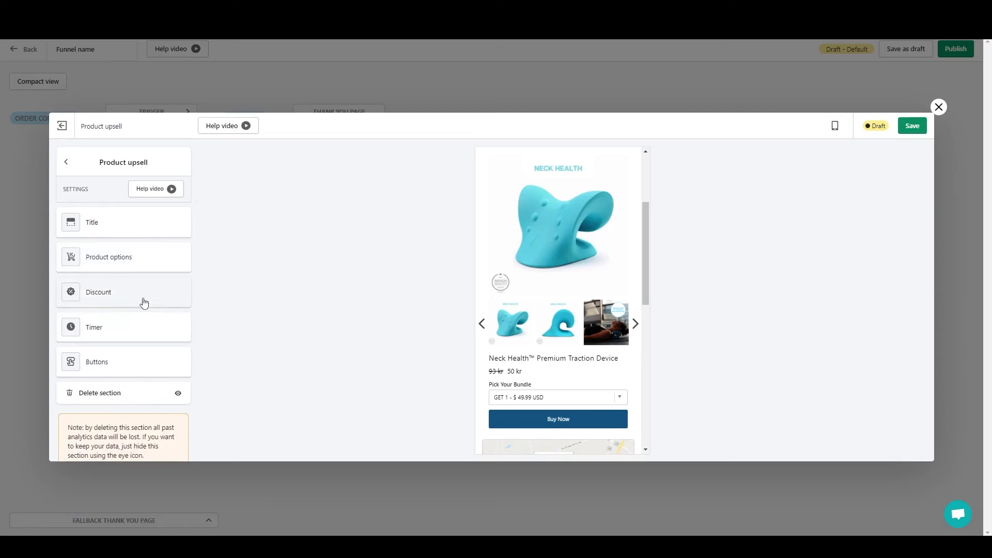
left_click(145, 300)
scroll(191, 331, "down", 2)
scroll(155, 357, "up", 1)
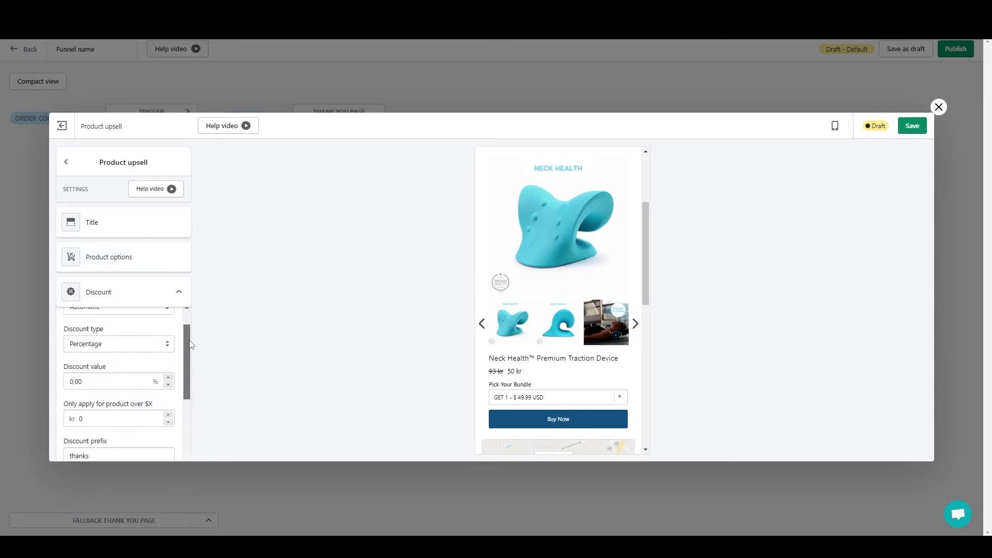
left_click(107, 353)
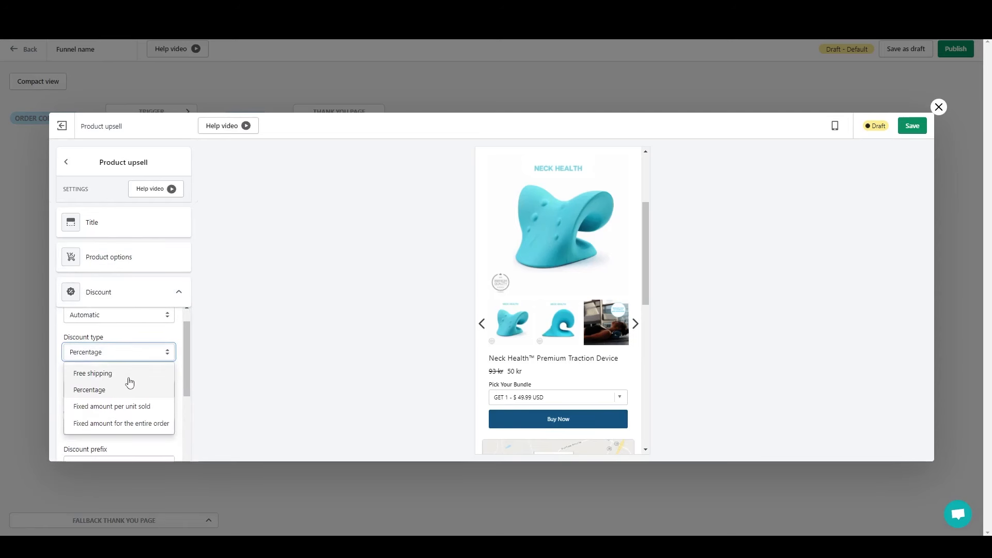
left_click(108, 409)
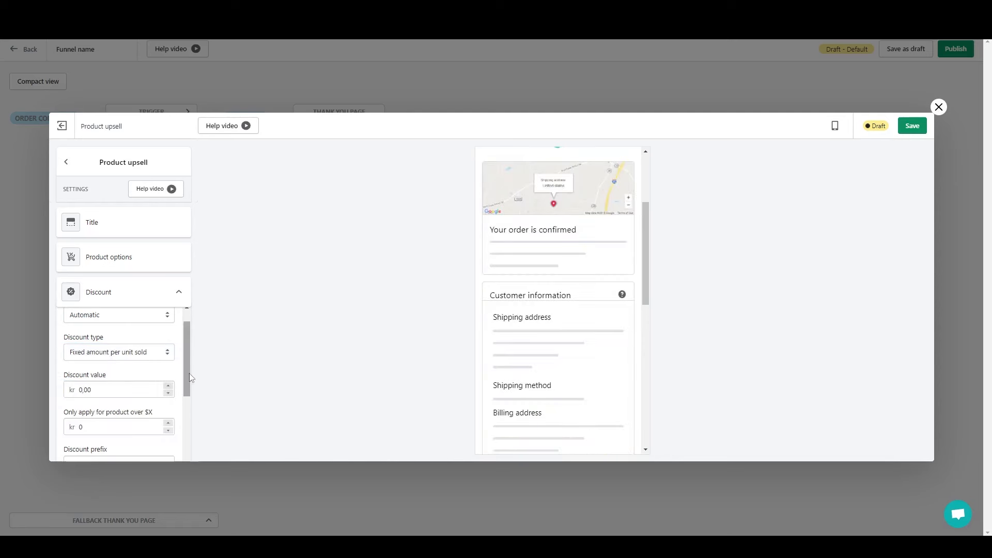
Step: Set the upsell's discount value to 25 kr
left_click_drag(187, 361, 187, 378)
left_click_drag(83, 340, 79, 339)
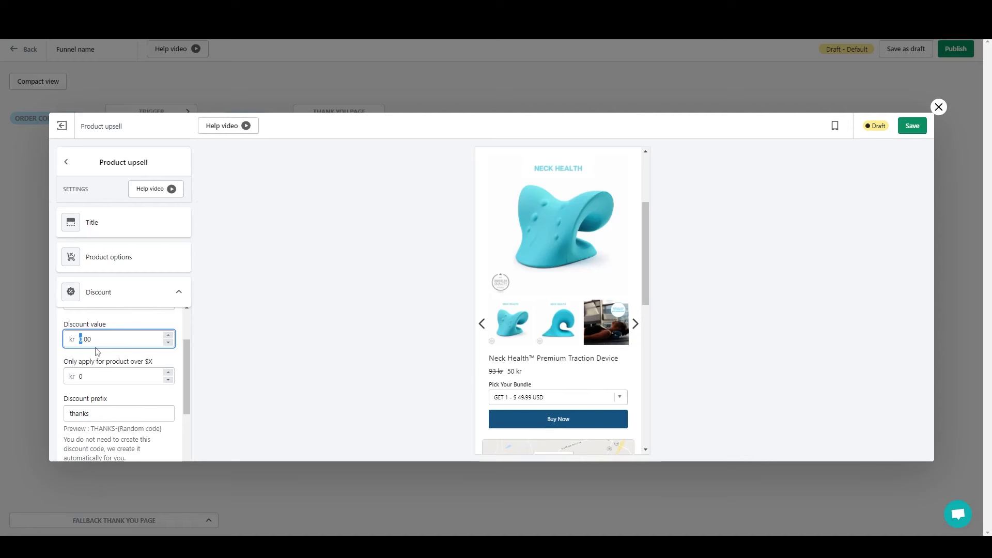
type(",")
left_click(294, 305)
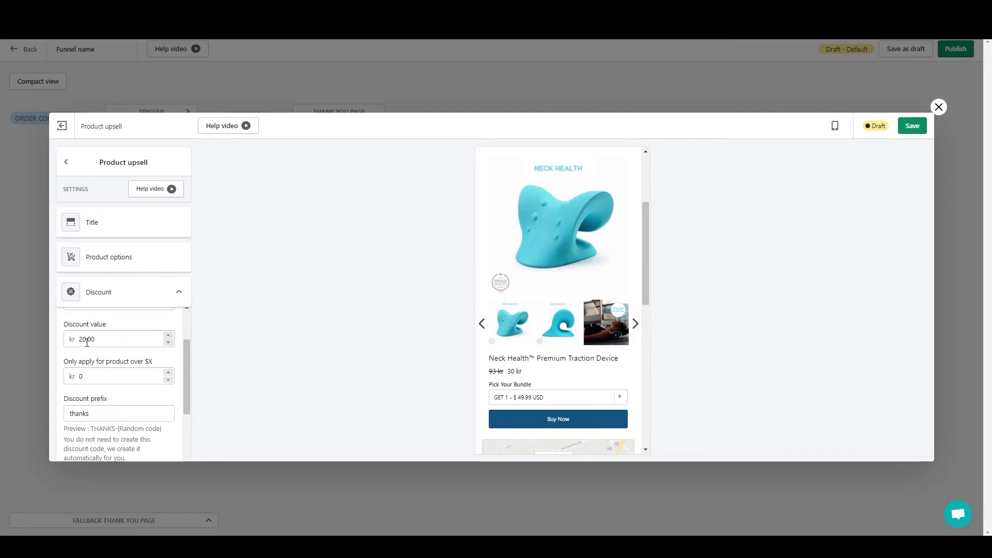
left_click_drag(85, 341, 83, 341)
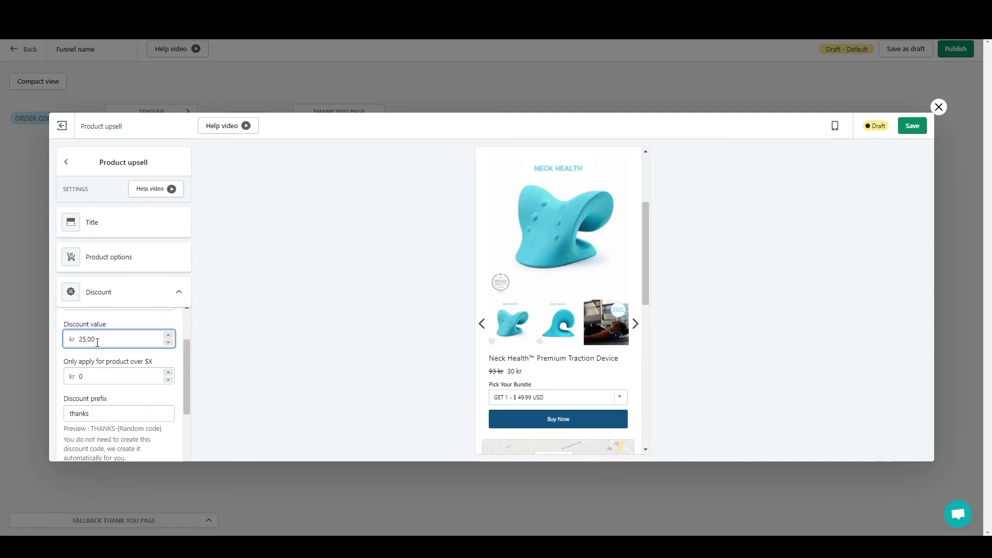
left_click(166, 319)
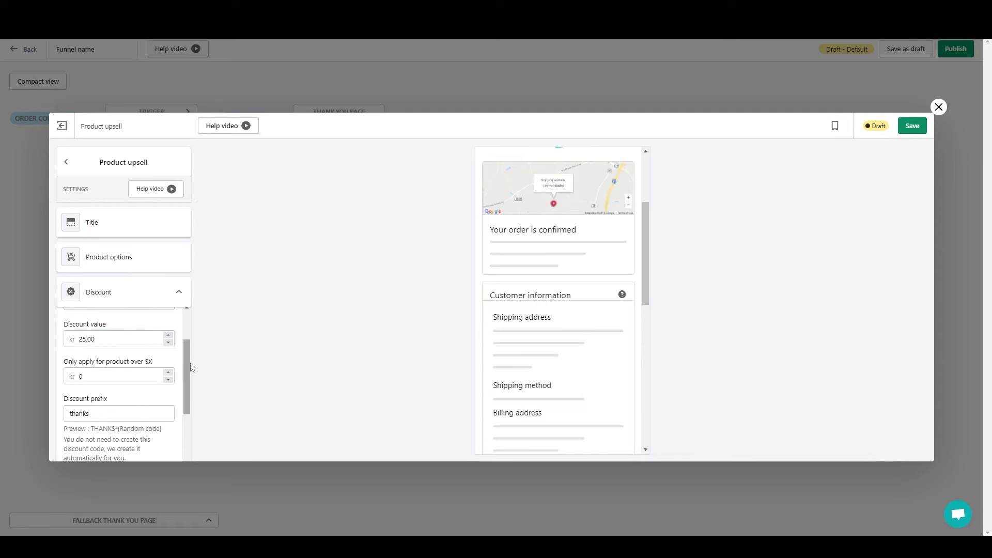
Step: Limit the discount to products over 1 kr and also apply free shipping
scroll(191, 367, "down", 1)
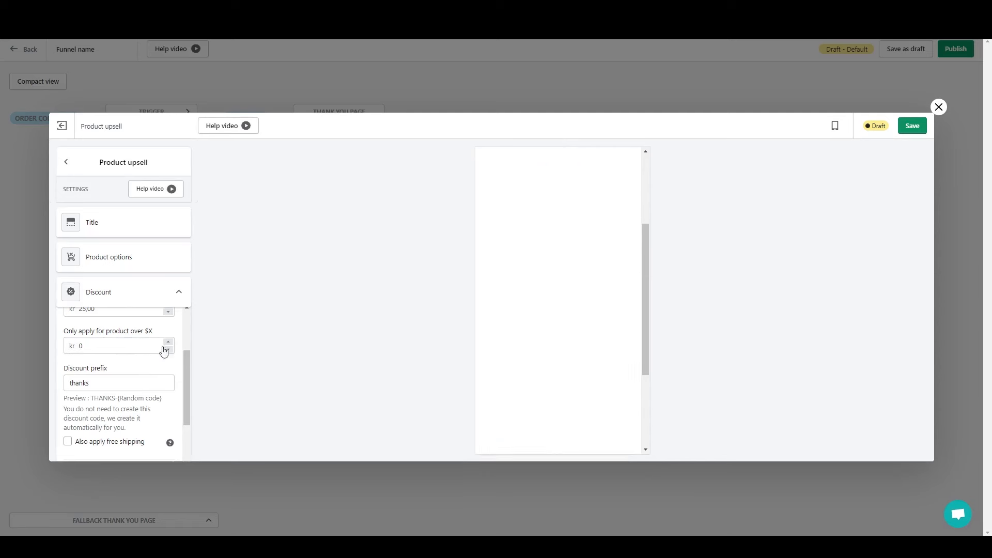
left_click(115, 351)
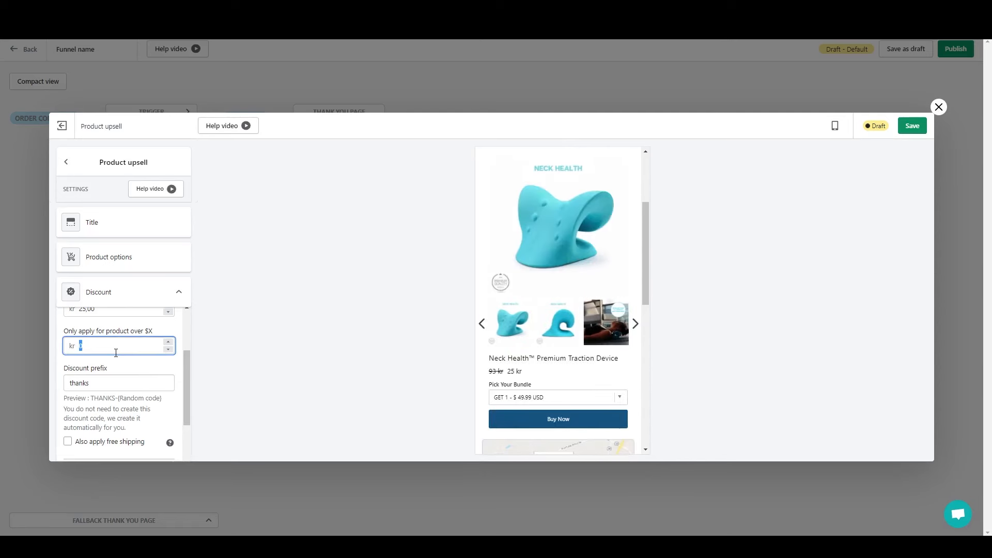
type("1")
scroll(101, 367, "down", 3)
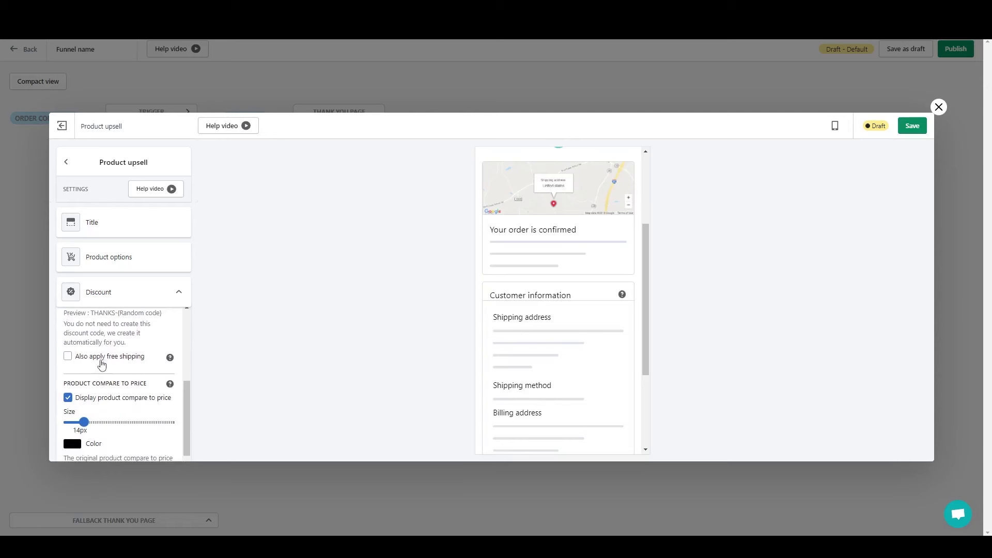
left_click(101, 365)
scroll(198, 429, "down", 1)
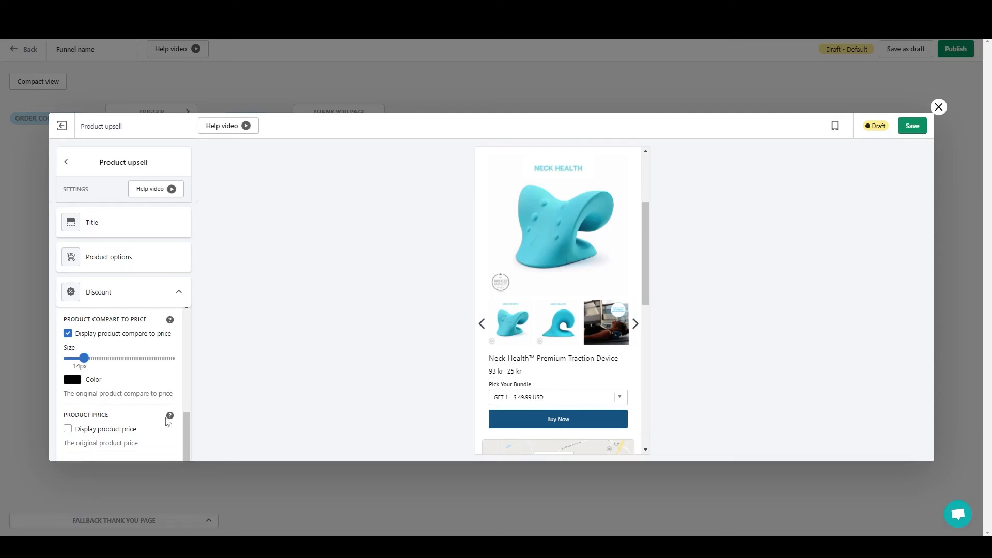
Step: Hide the product compare-to price and display the original product price at 17 px
left_click(68, 335)
left_click(71, 387)
scroll(186, 421, "down", 2)
left_click_drag(88, 355, 102, 358)
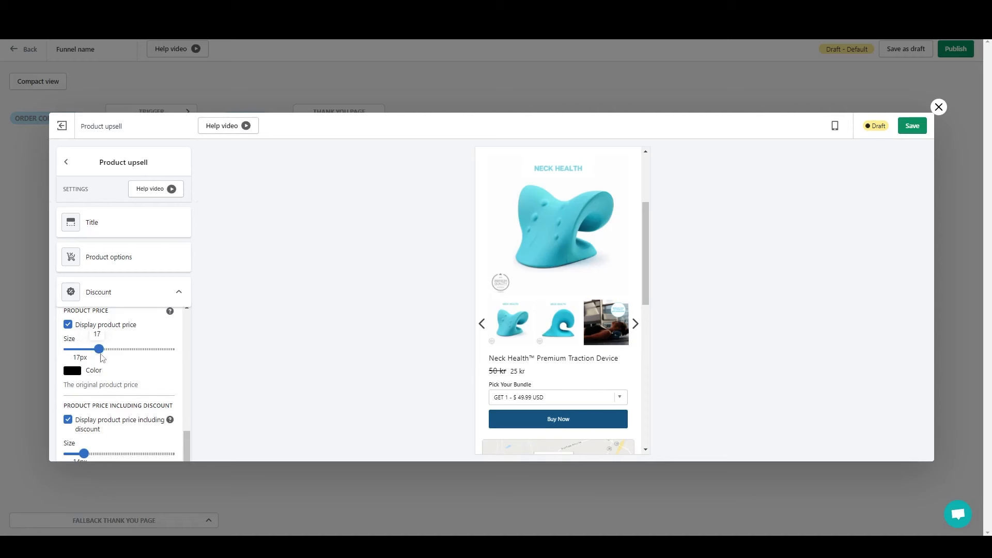
Step: Set the price including discount to 20 px and its color to RGB(64, 182, 208)
left_click_drag(84, 454, 114, 456)
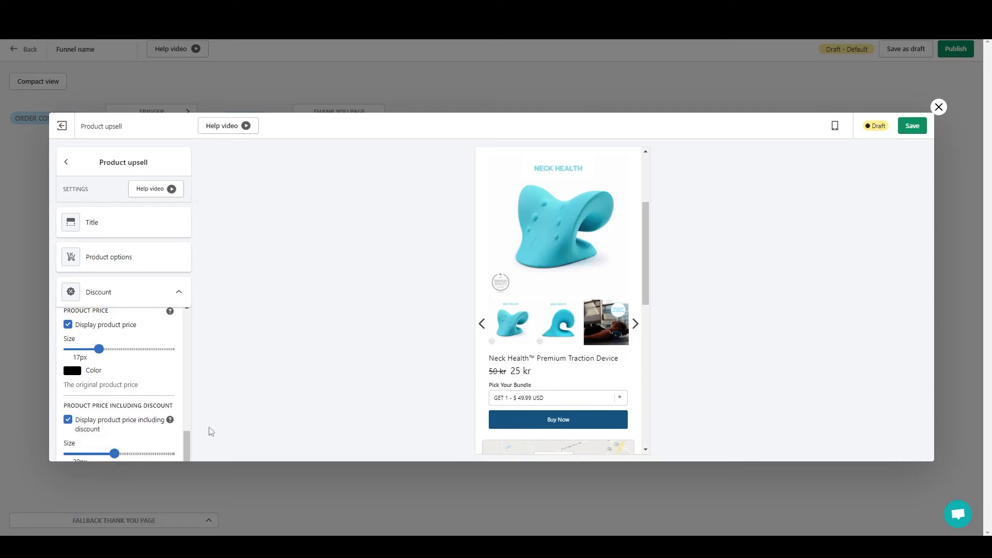
mouse_move(186, 438)
left_mouse_down()
mouse_move(187, 424)
mouse_move(186, 455)
left_mouse_up()
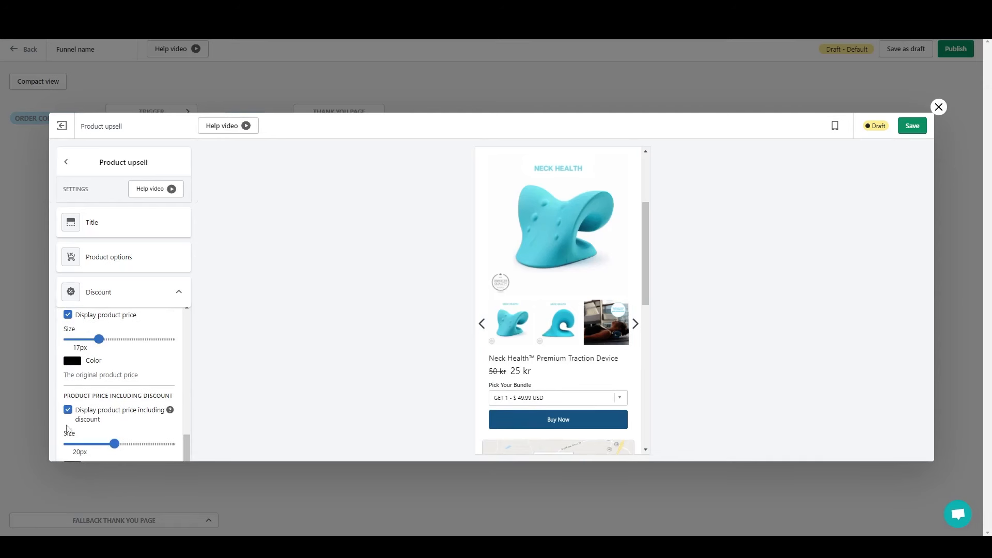
scroll(171, 414, "down", 3)
left_click(67, 312)
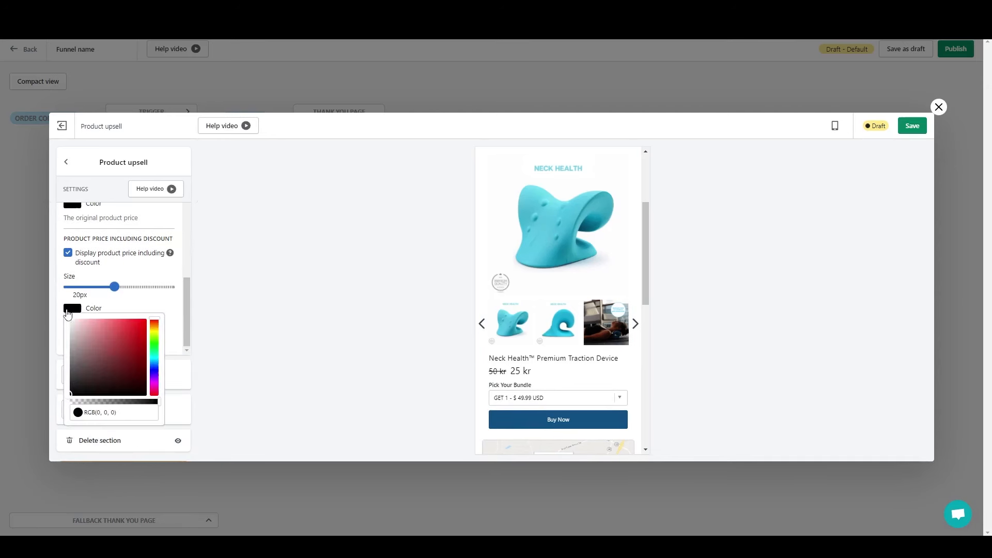
left_click(117, 416)
triple_click(101, 413)
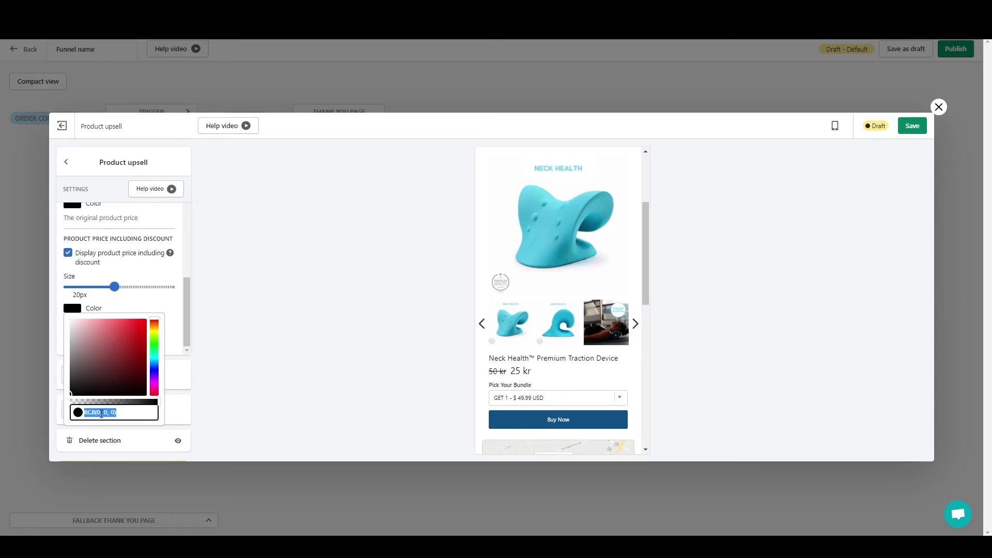
key("super+v")
left_click(186, 277)
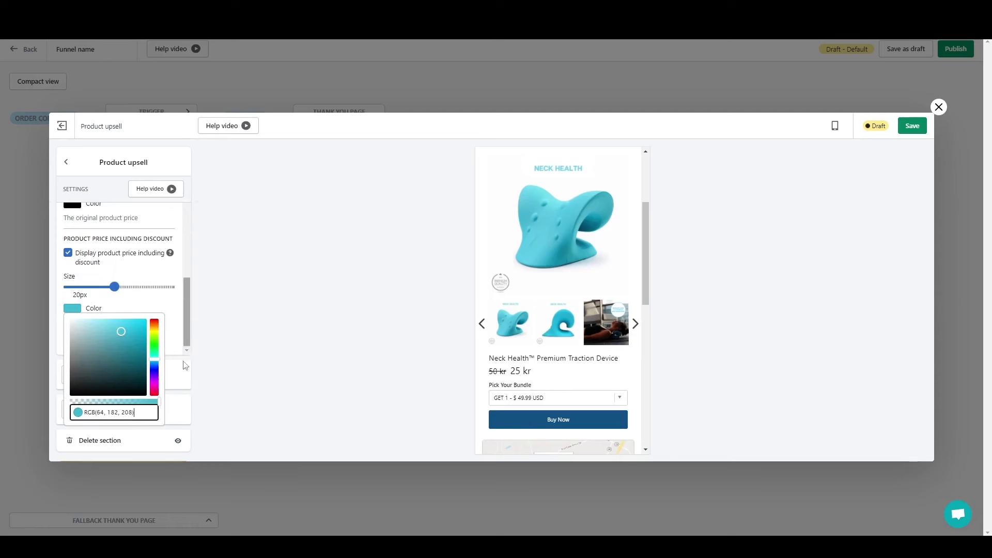
left_click(258, 375)
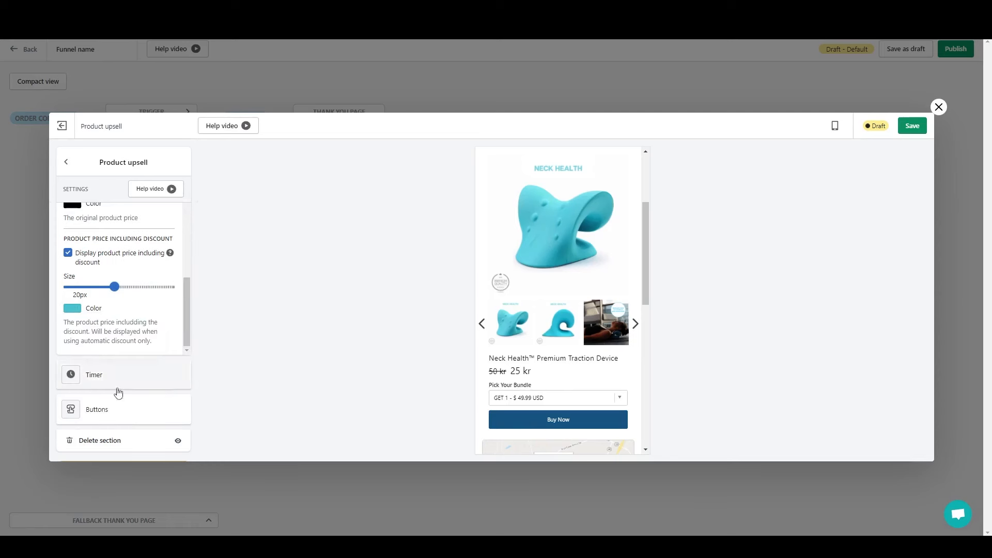
Step: Change the upsell's timer text to "Buy 1 more and get 60% off in"
scroll(138, 351, "up", 10)
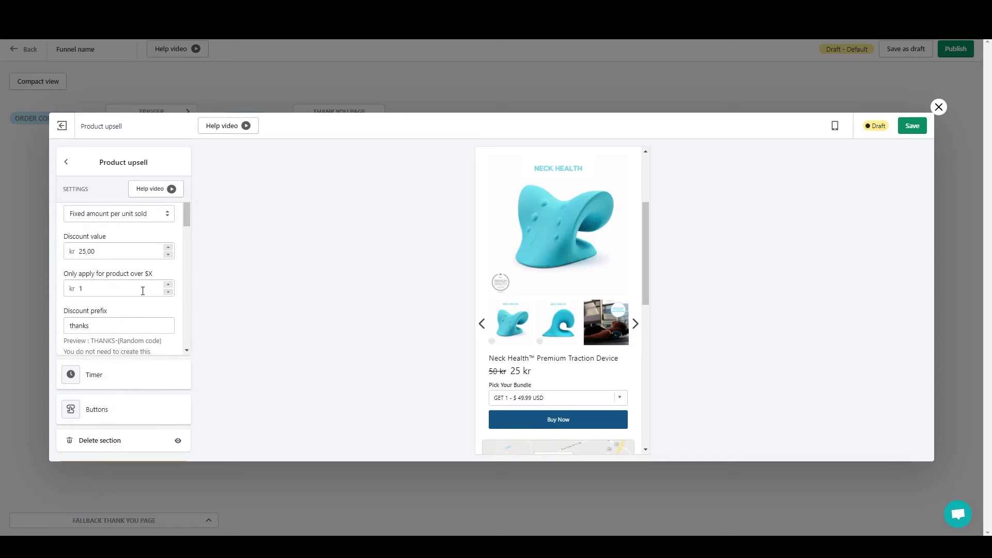
scroll(163, 305, "up", 2)
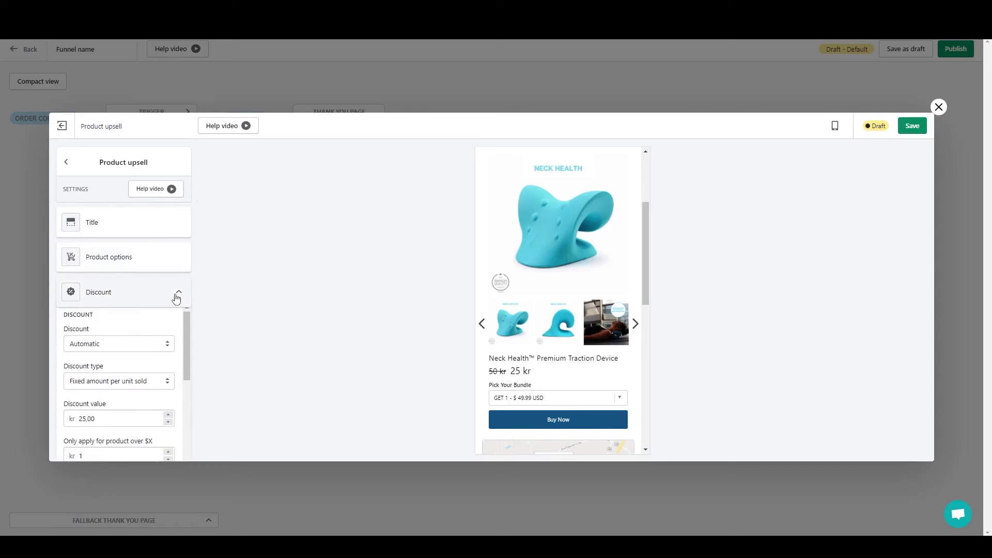
left_click(177, 291)
left_click(157, 336)
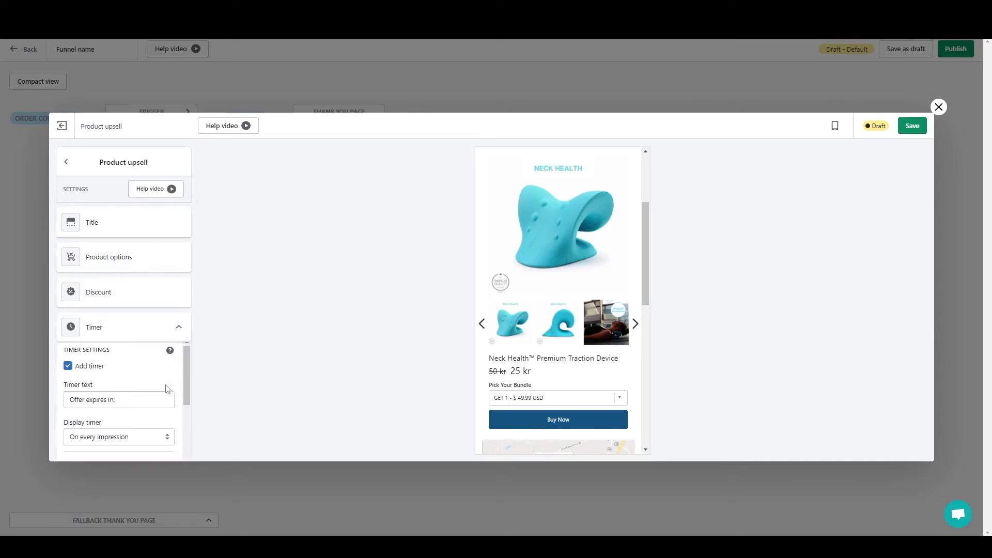
left_click_drag(187, 366, 194, 374)
scroll(152, 367, "down", 1)
triple_click(143, 355)
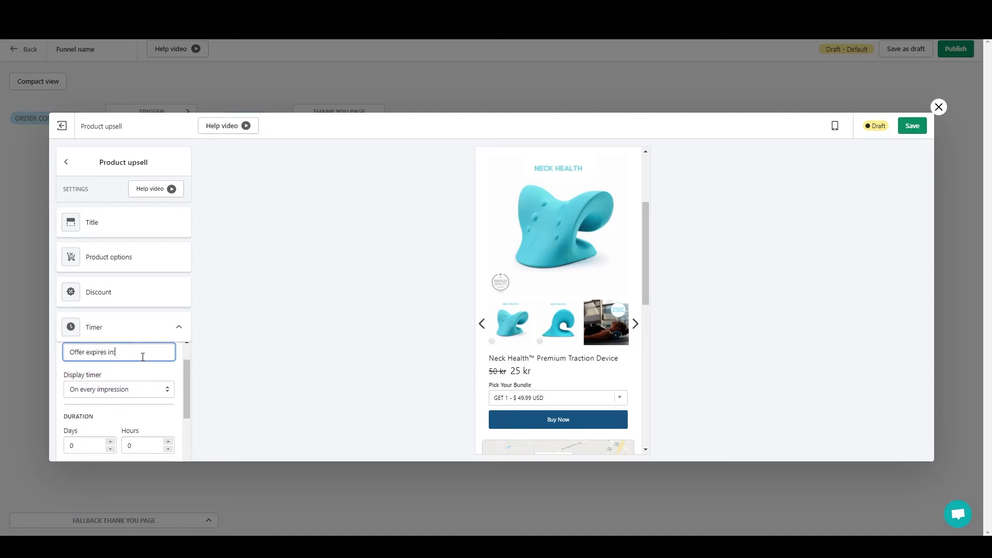
key("BackSpace")
Step: Set the timer to display once per customer with a duration of 6 minutes
scroll(129, 362, "down", 1)
left_click(122, 360)
left_click(122, 390)
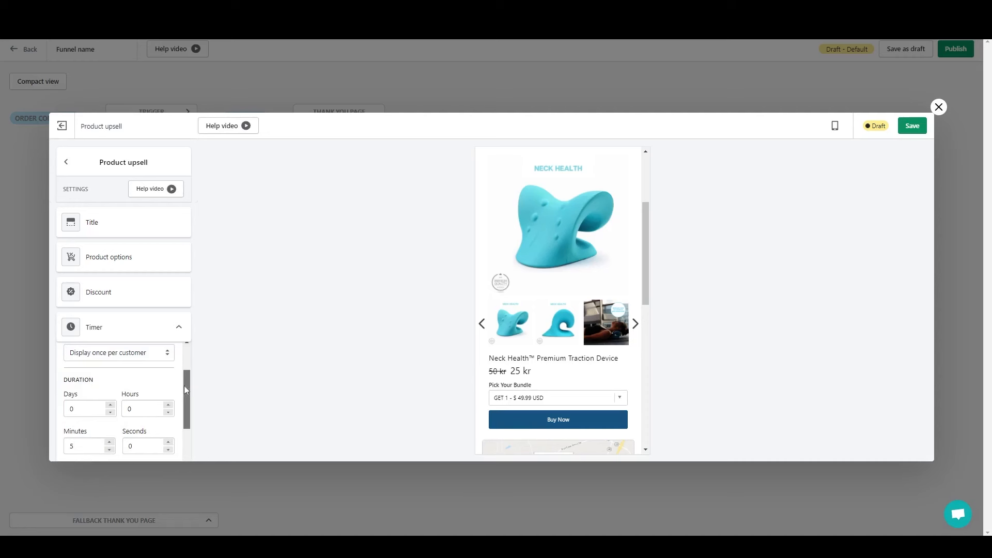
scroll(184, 386, "down", 1)
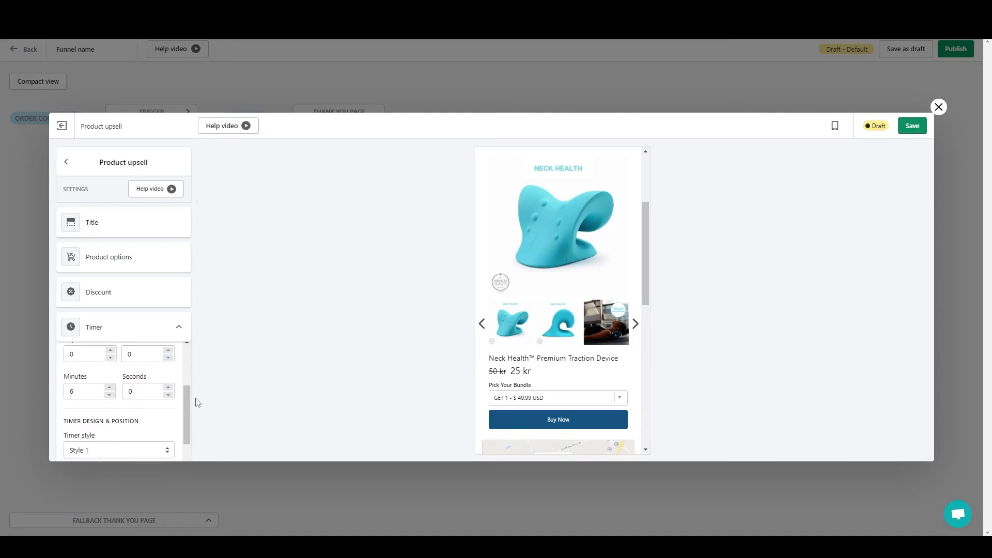
Step: Set the timer's background color to black and its title text color to white
scroll(188, 399, "down", 2)
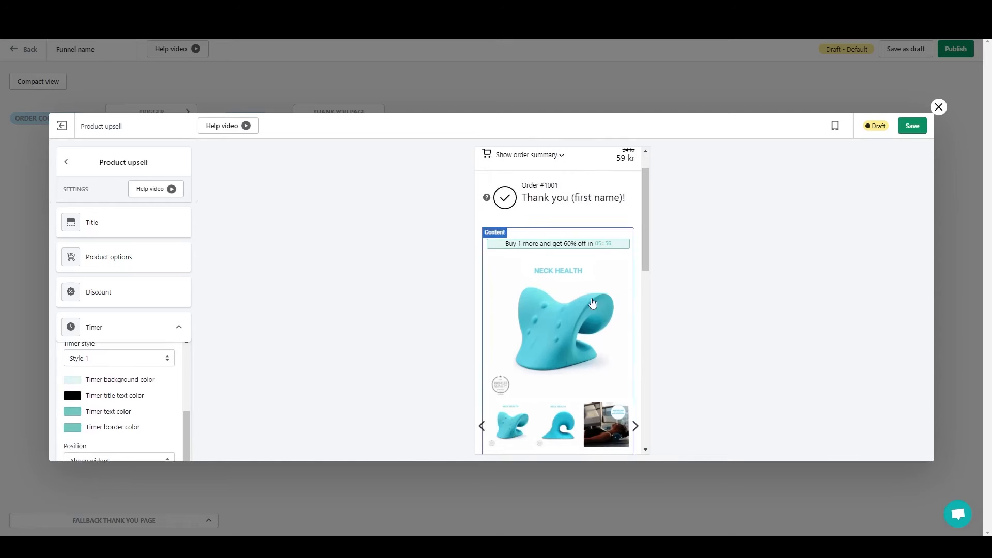
left_click(72, 386)
left_click_drag(136, 342, 150, 350)
left_click(272, 366)
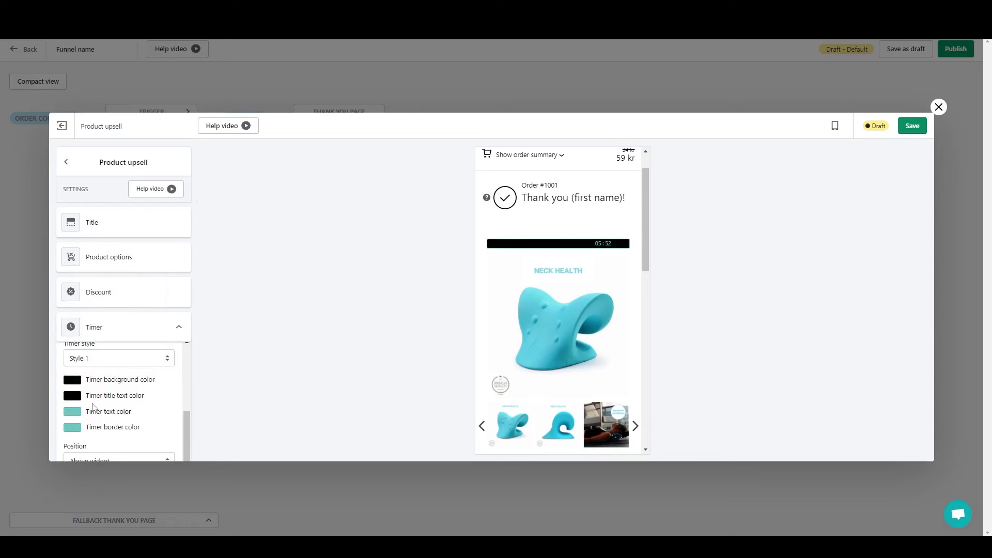
left_click(71, 396)
left_click_drag(93, 358, 311, 295)
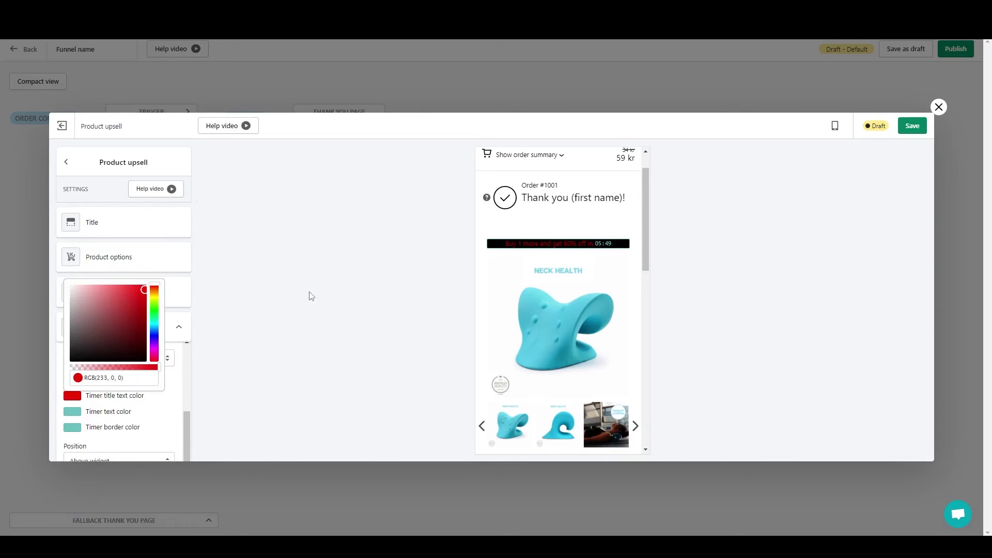
left_click(71, 289)
left_click(323, 327)
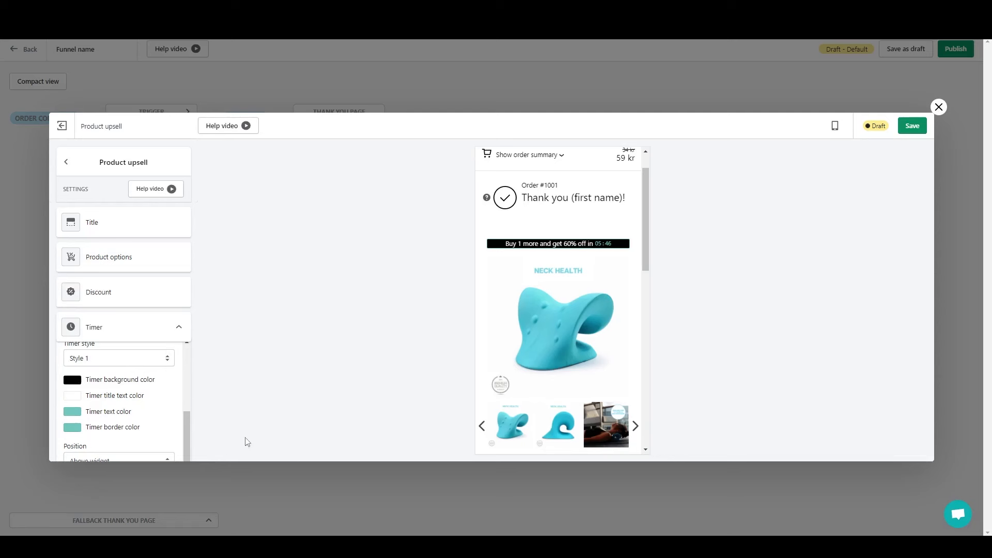
Step: Set the timer's text color and border color to RGB(64, 182, 208)
left_click(72, 413)
left_click(117, 393)
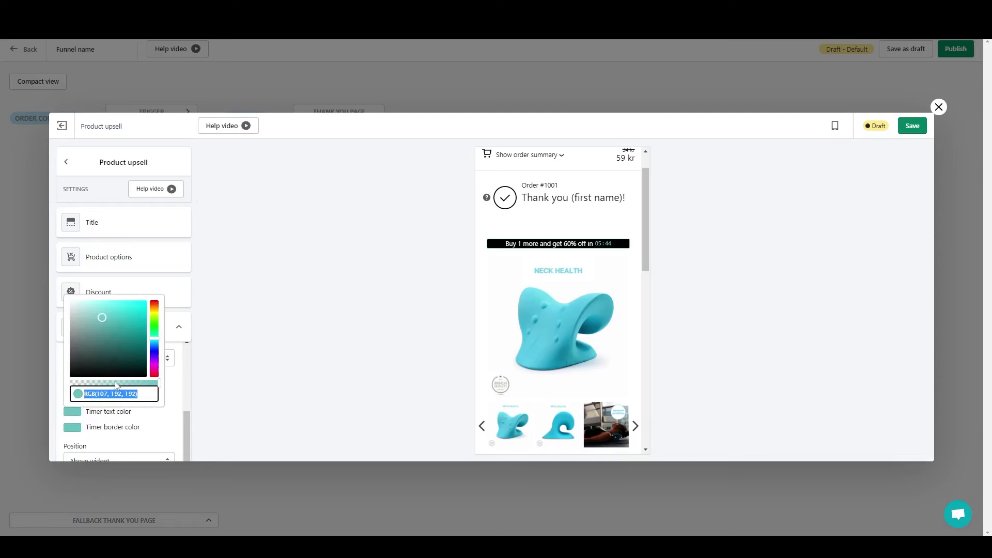
key("super+v")
left_click(151, 269)
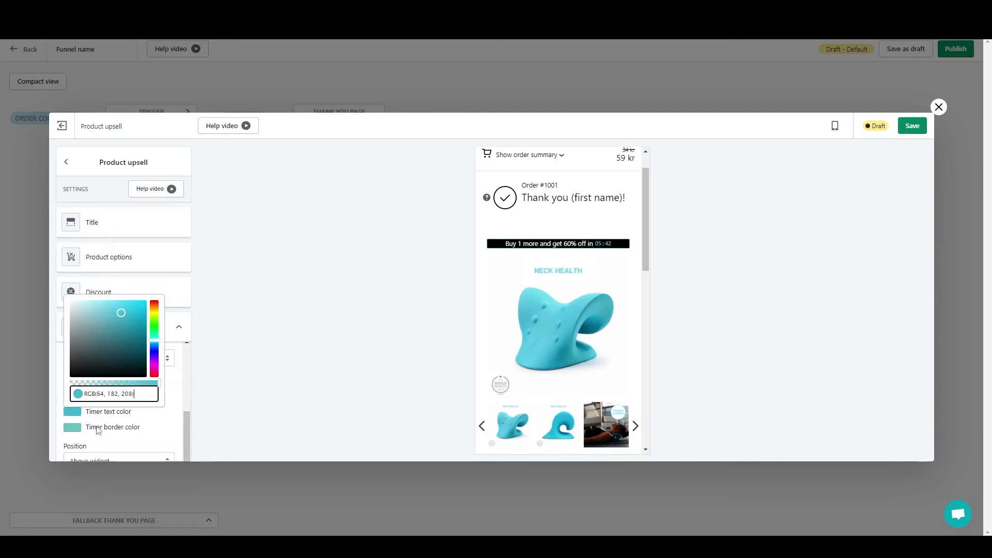
left_click(70, 428)
left_click(102, 409)
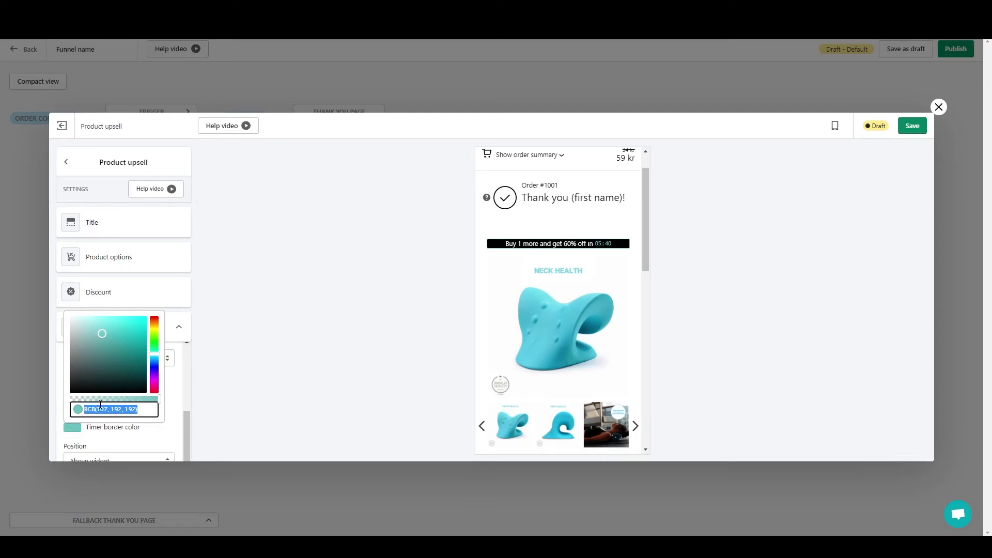
key("super+v")
left_click(213, 288)
left_click(305, 339)
Step: Review the timer's label text and expiry settings, and set the timer's position to Below widget
scroll(95, 388, "down", 3)
scroll(94, 388, "down", 1)
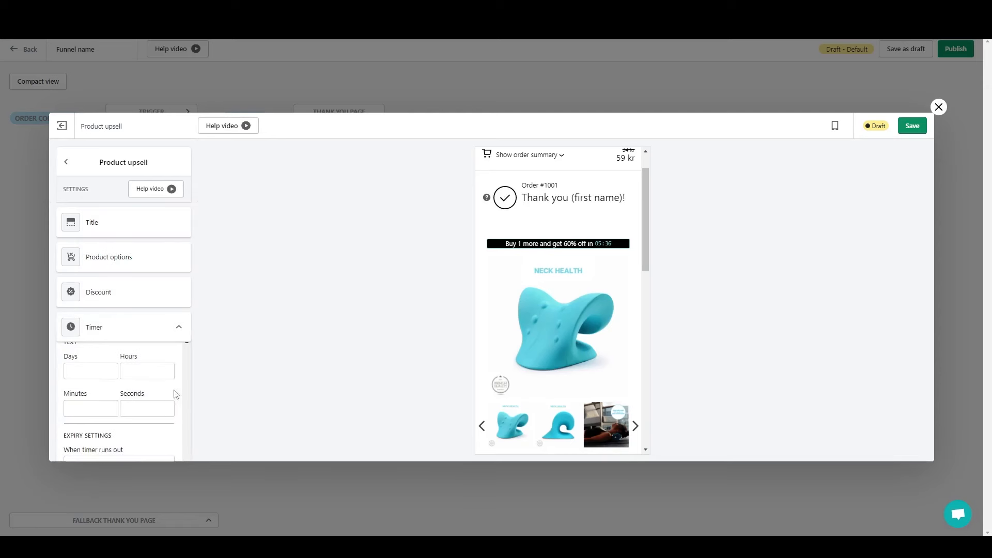
scroll(137, 443, "down", 3)
left_click_drag(183, 422, 187, 441)
left_click(129, 416)
scroll(137, 426, "down", 3)
scroll(157, 428, "up", 4)
left_click(157, 404)
left_click(143, 442)
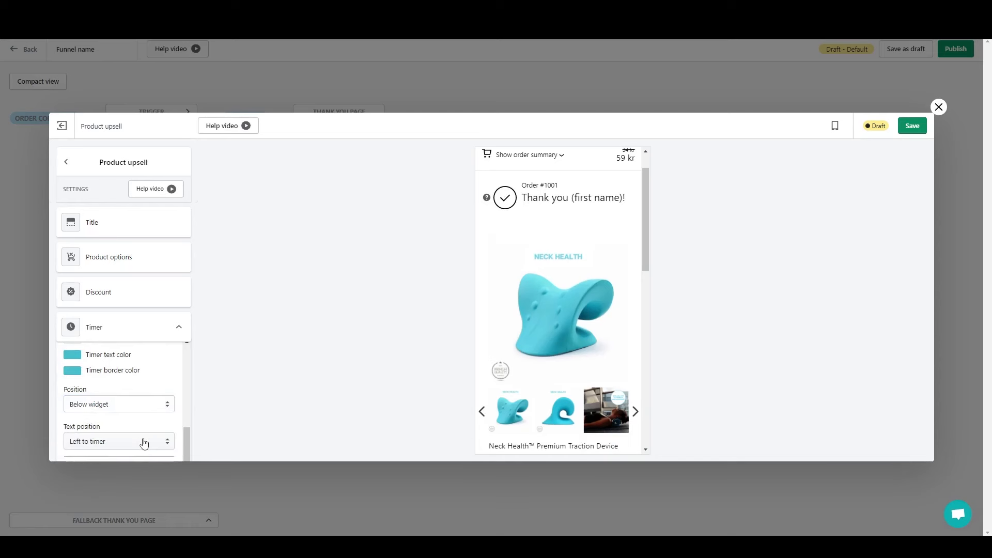
Step: Set the upsell timer to gray out the widget when it runs out
scroll(151, 413, "down", 2)
scroll(150, 415, "down", 3)
scroll(147, 417, "up", 3)
left_click(125, 410)
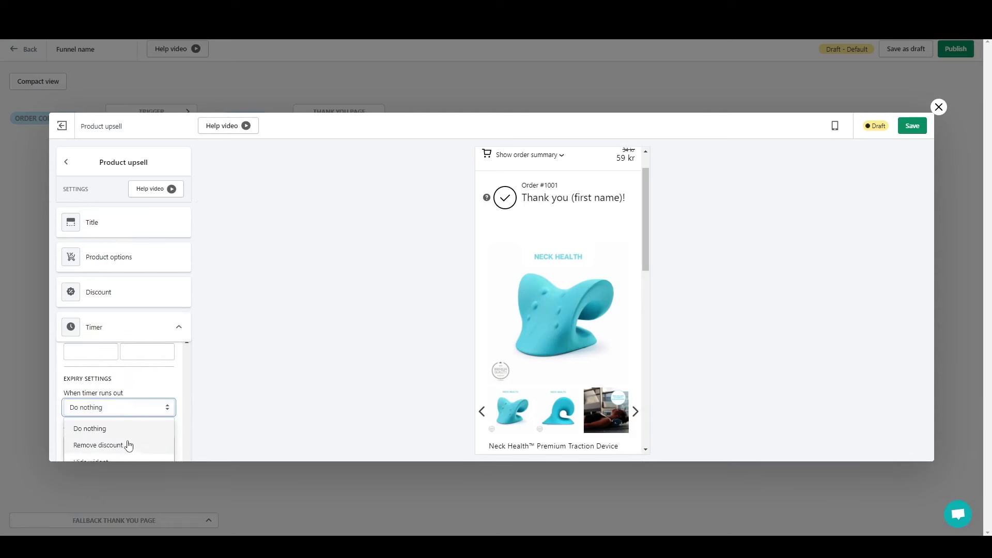
scroll(128, 446, "down", 3)
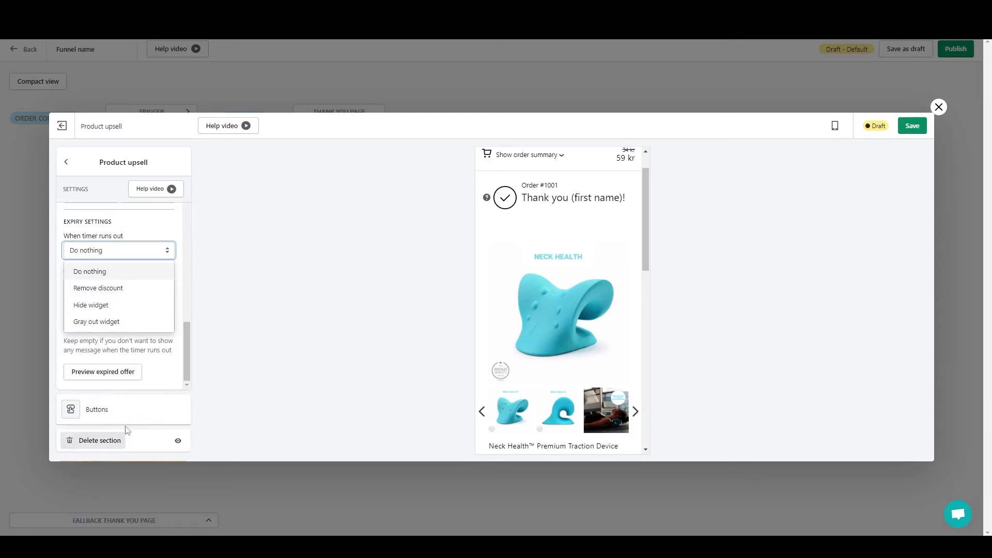
left_click(122, 326)
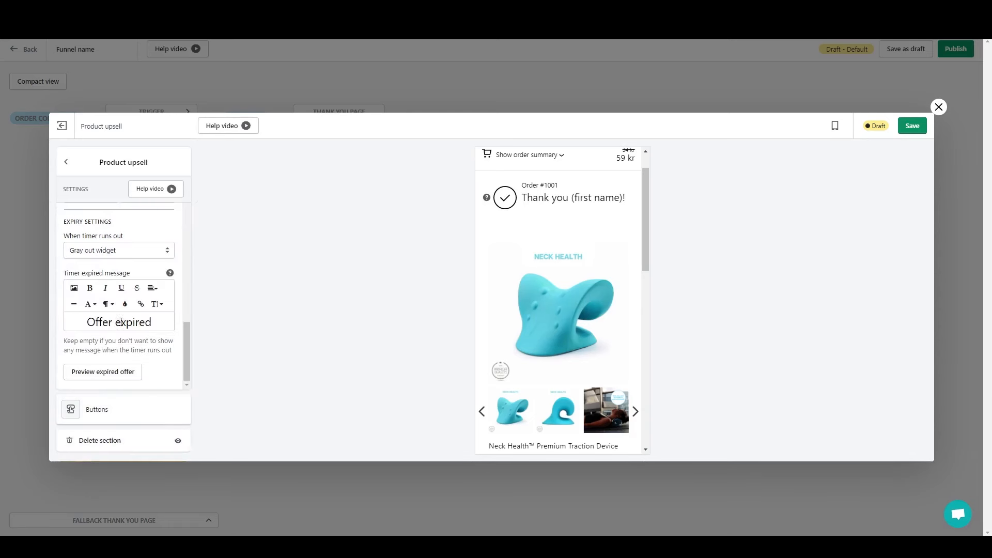
Step: Set the buy button's background color to RGB(64, 182, 208)
left_click(106, 413)
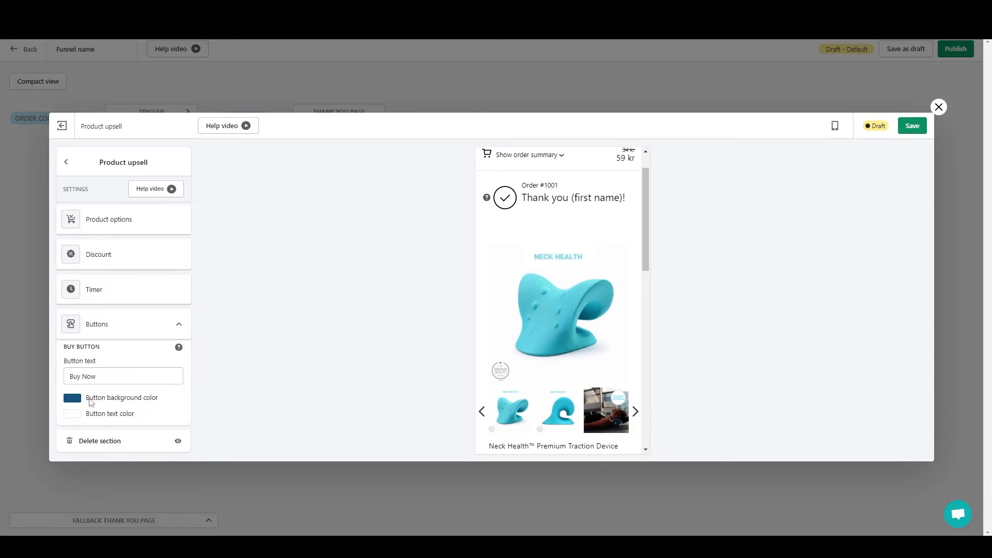
scroll(587, 385, "down", 5)
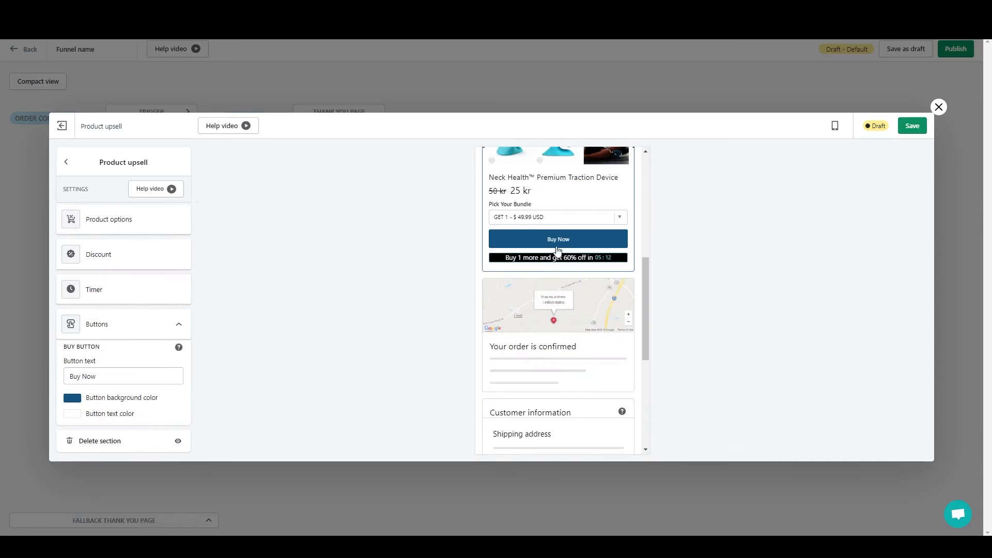
left_click(72, 398)
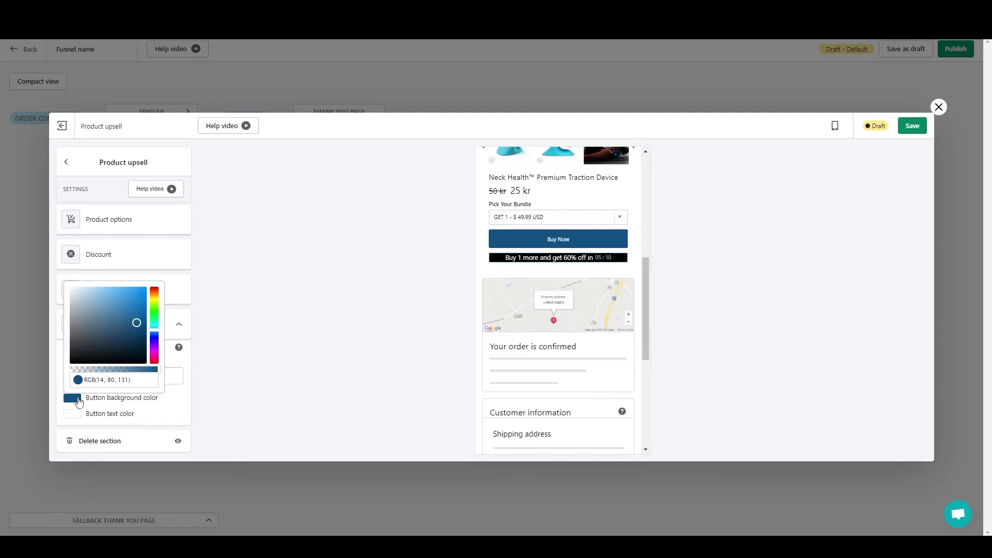
left_click(128, 382)
key("super+v")
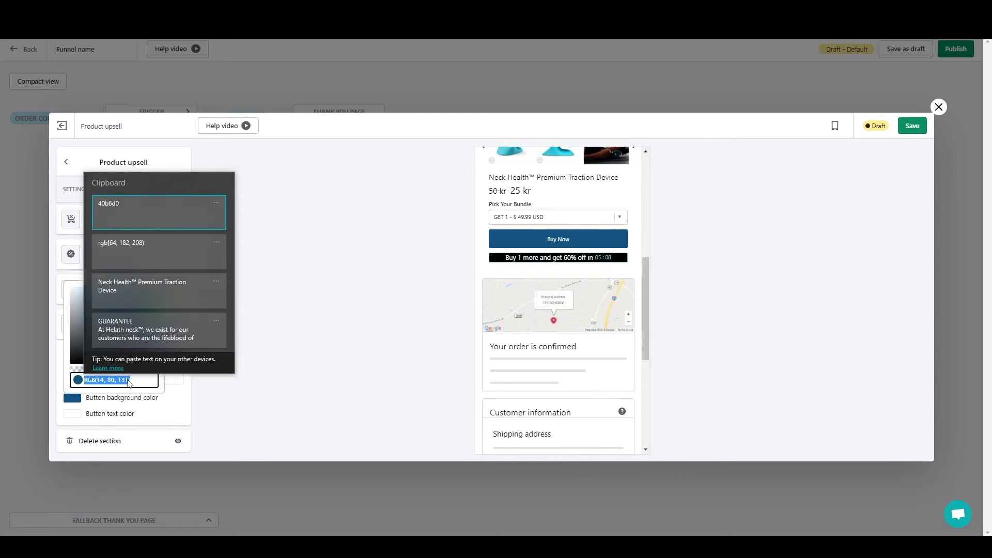
left_click(187, 248)
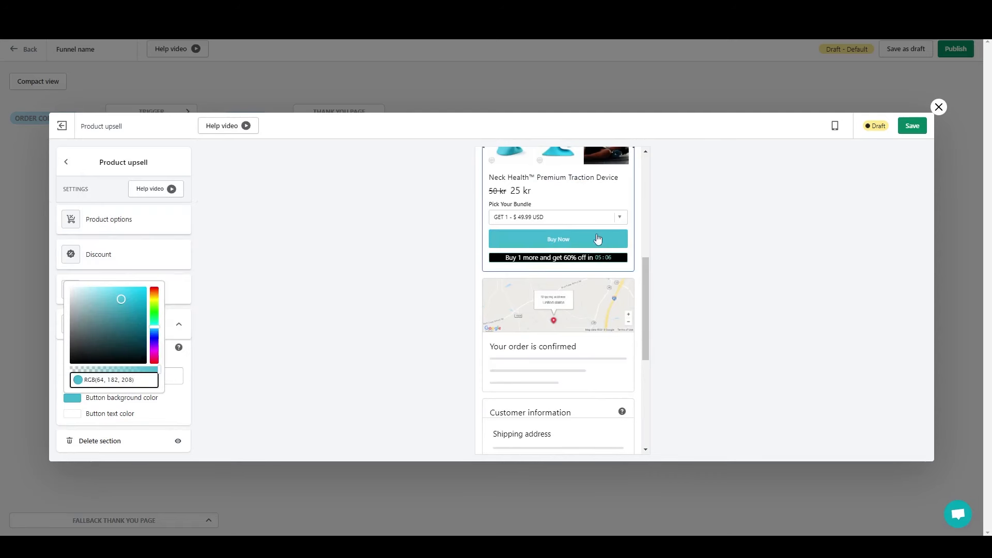
Step: Set the timer's position to Above widget and its text position to Below timer, and check the placement in the preview
left_click(178, 325)
left_click(172, 328)
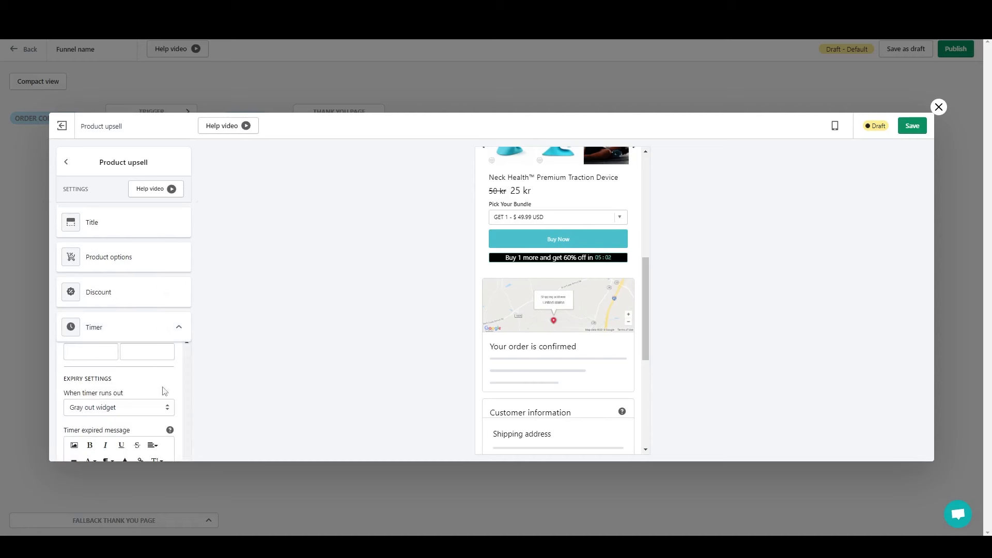
scroll(147, 413, "down", 6)
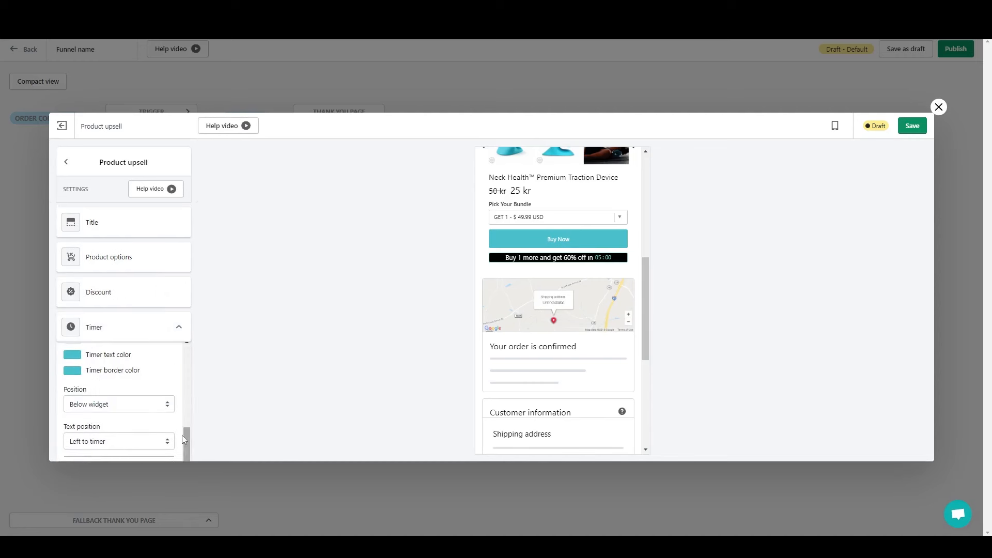
left_click(141, 405)
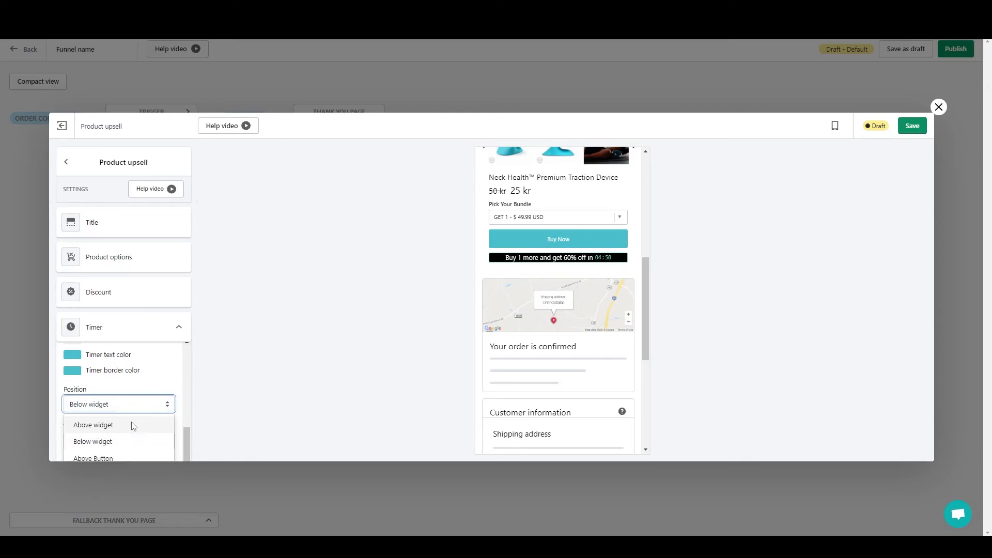
left_click(135, 421)
left_click(116, 442)
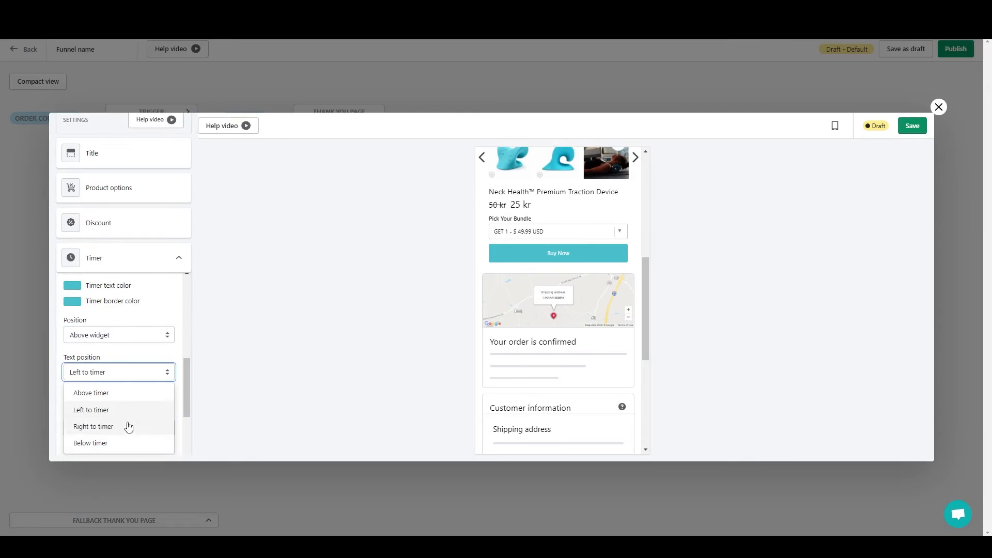
left_click(116, 443)
scroll(597, 248, "up", 5)
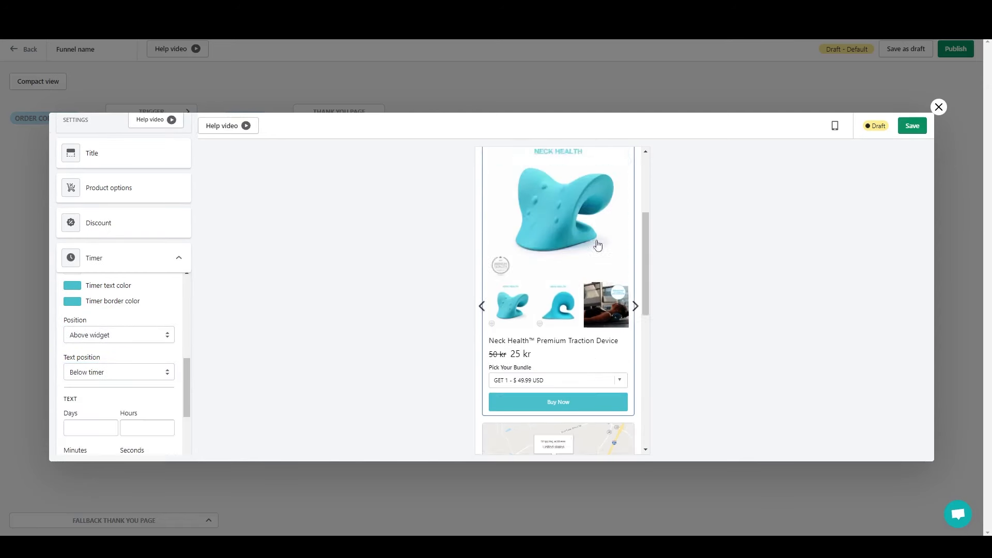
scroll(120, 394, "down", 5)
scroll(122, 392, "up", 2)
scroll(128, 356, "up", 3)
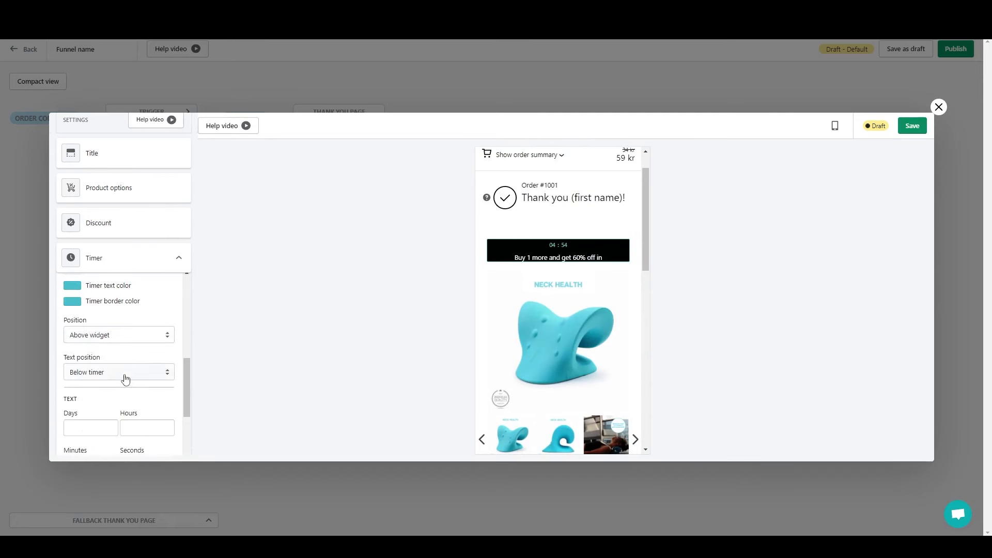
Step: Set the timer's text position to Above timer and save the product upsell
left_click(125, 376)
left_click(125, 393)
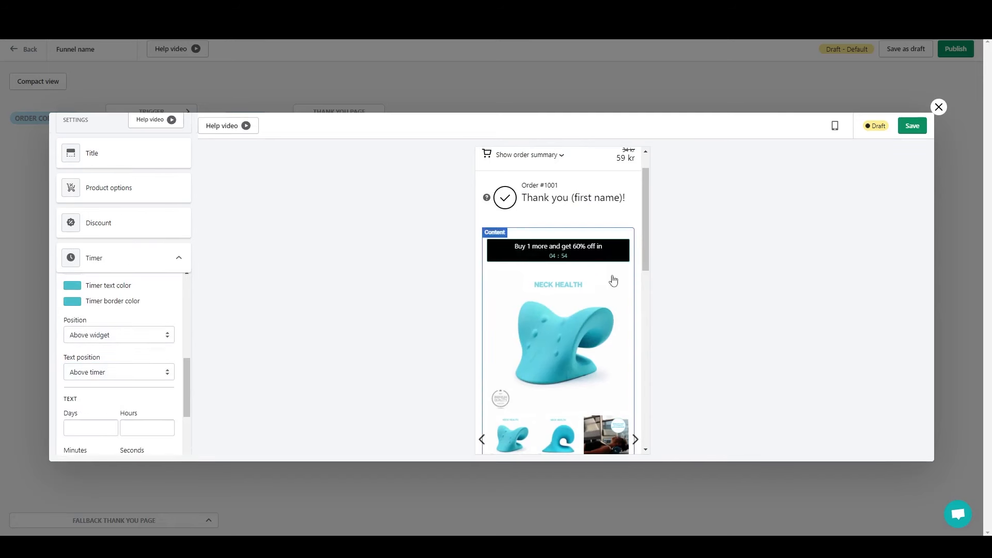
left_click(912, 126)
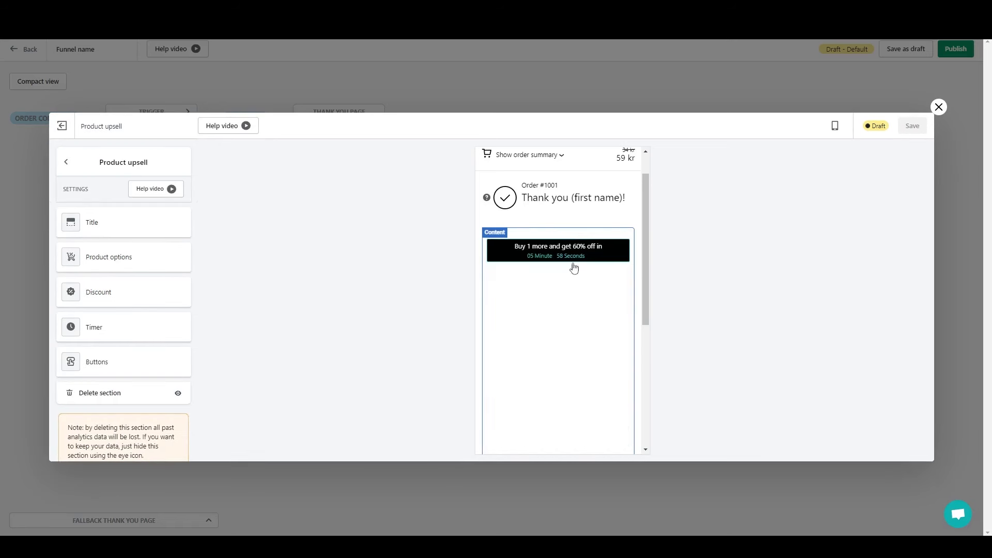
Step: Shorten the timer's minutes label to "m" and its seconds label to "s", and save the product upsell
left_click_drag(648, 238, 655, 260)
left_click(127, 329)
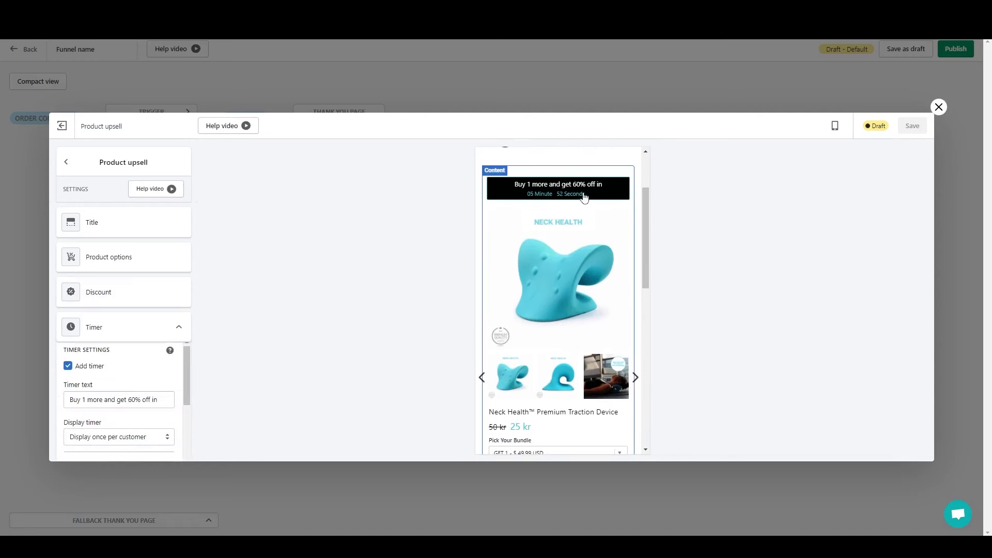
scroll(155, 403, "down", 3)
scroll(182, 423, "down", 1)
scroll(187, 444, "down", 5)
double_click(100, 428)
type("M")
double_click(166, 423)
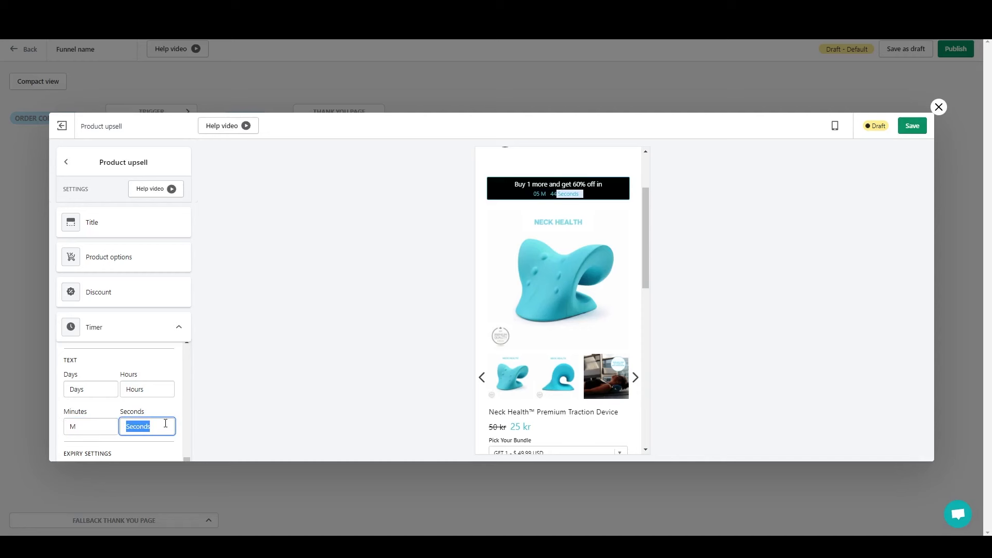
type("S")
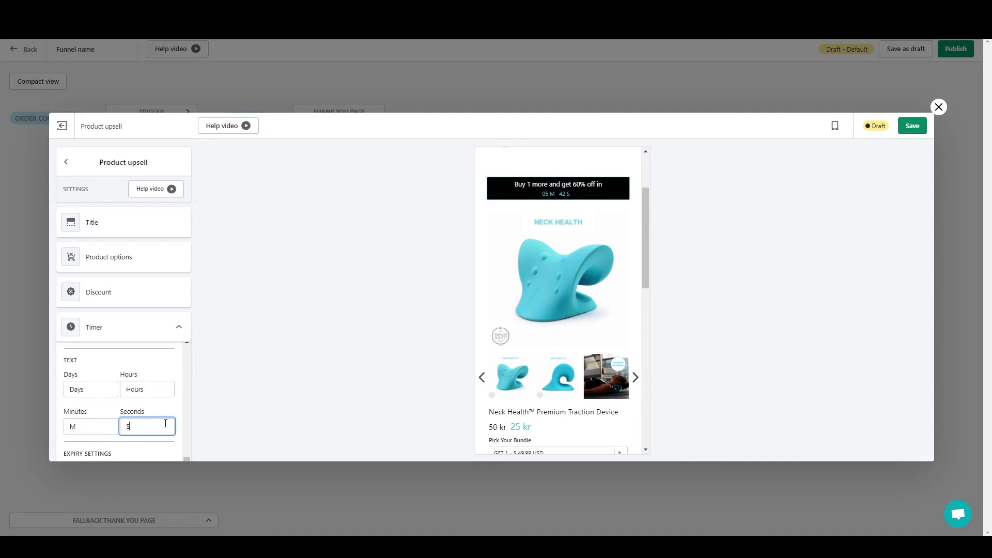
double_click(86, 430)
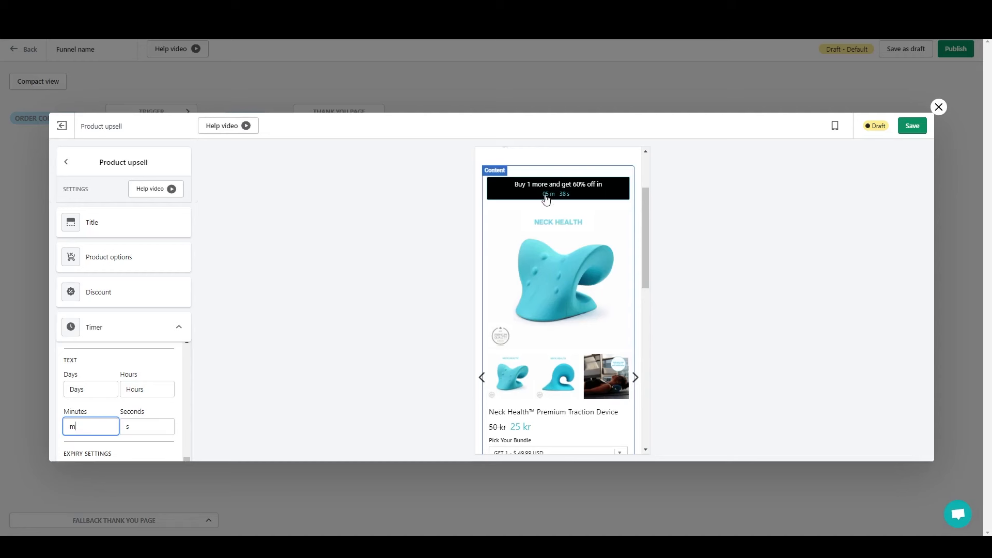
left_click(913, 126)
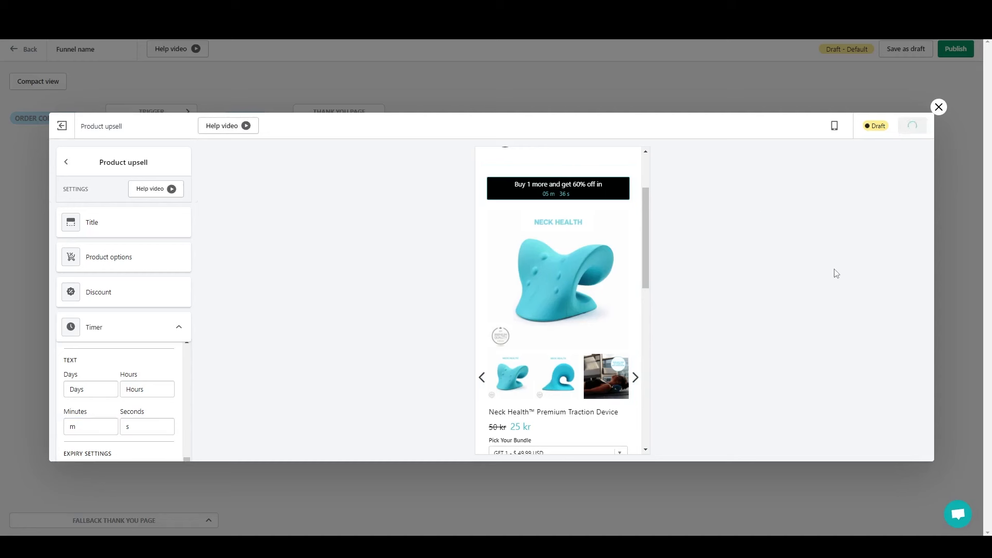
Step: Review the saved upsell preview with its expiry and buy button settings, and leave the product upsell editor
mouse_move(647, 269)
left_mouse_down()
mouse_move(640, 348)
mouse_move(648, 229)
mouse_move(654, 261)
left_mouse_up()
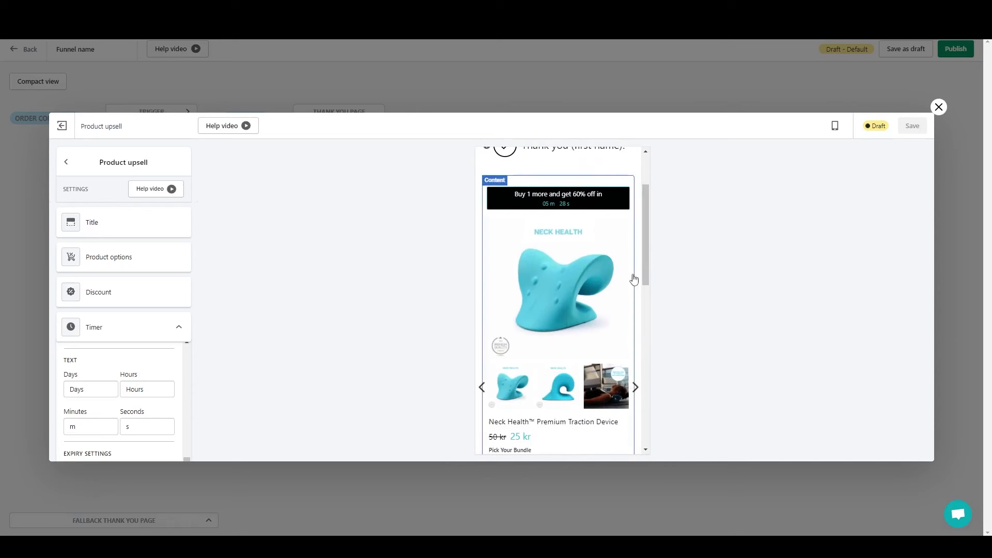
mouse_move(646, 270)
left_mouse_down()
mouse_move(647, 316)
mouse_move(662, 259)
mouse_move(642, 306)
mouse_move(641, 281)
mouse_move(658, 235)
mouse_move(656, 434)
mouse_move(654, 253)
left_mouse_up()
scroll(122, 321, "down", 6)
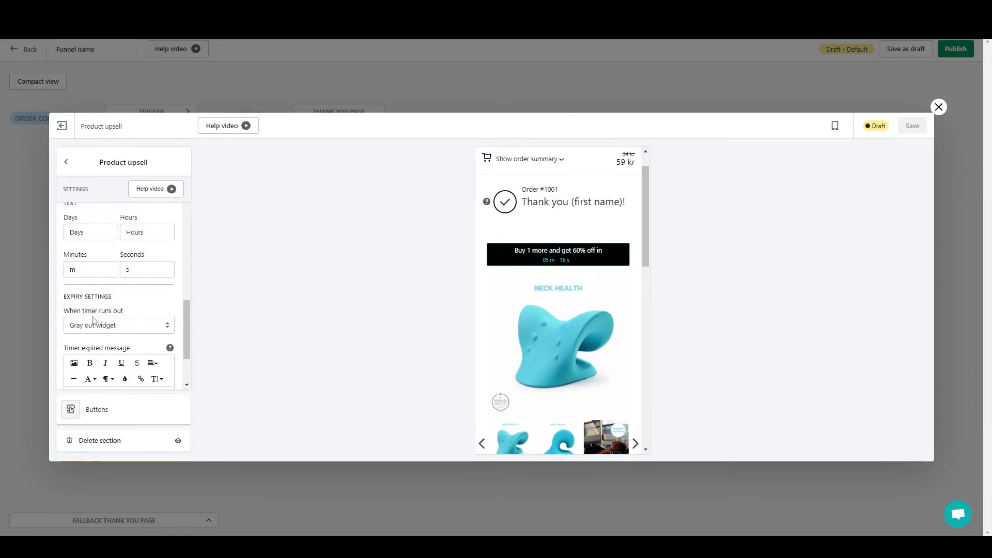
left_click(116, 417)
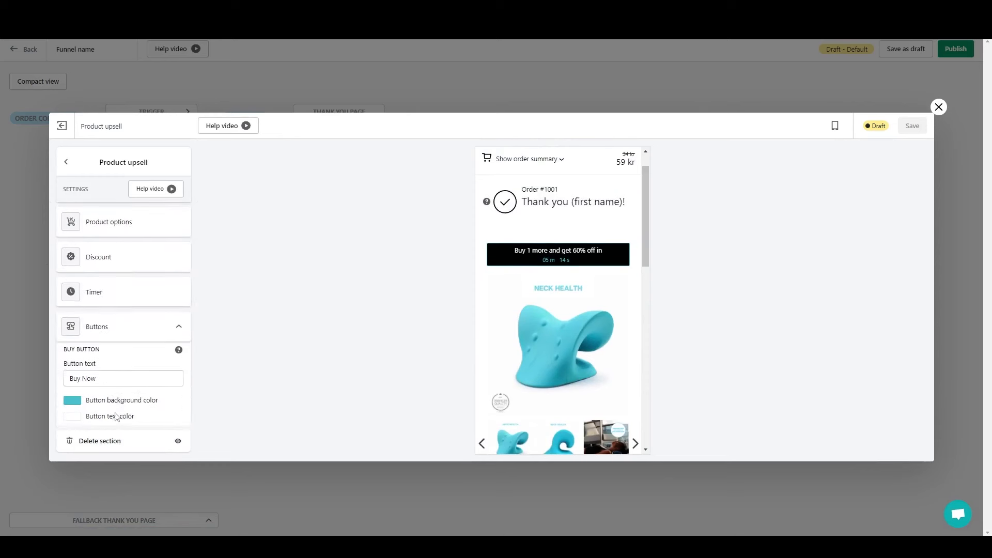
left_click(59, 129)
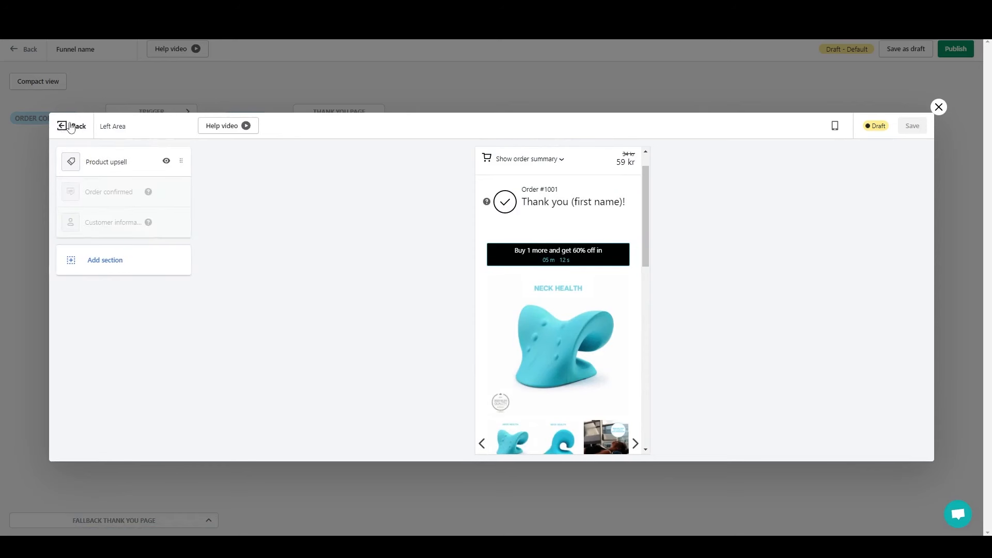
left_click(63, 130)
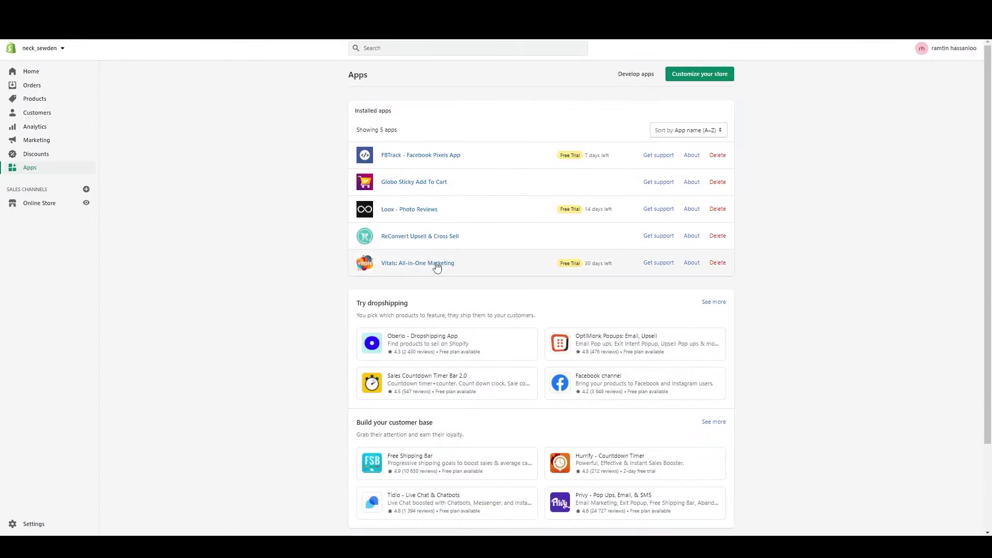
Step: Change the store name to "Health neck" in the store details and save the settings
left_click(32, 523)
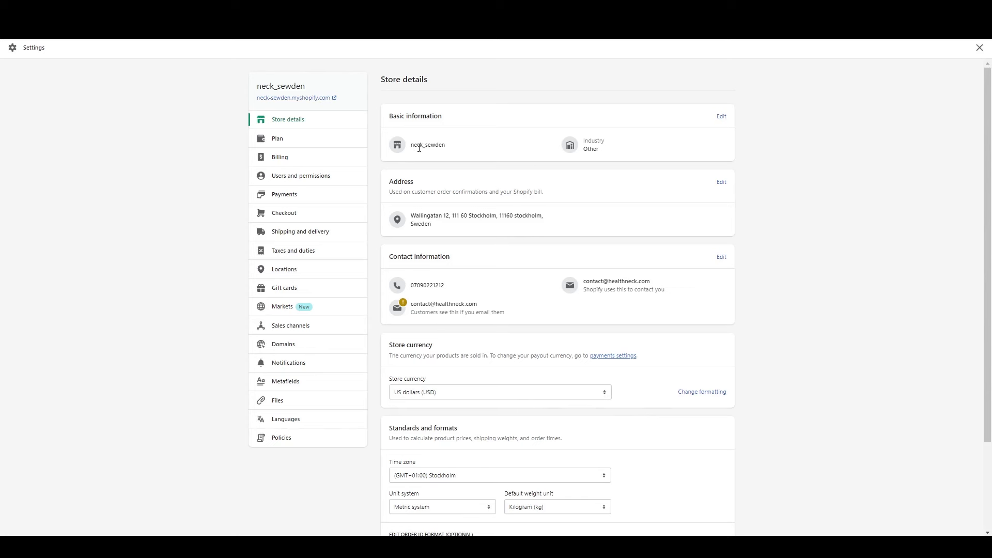
left_click(720, 117)
triple_click(474, 159)
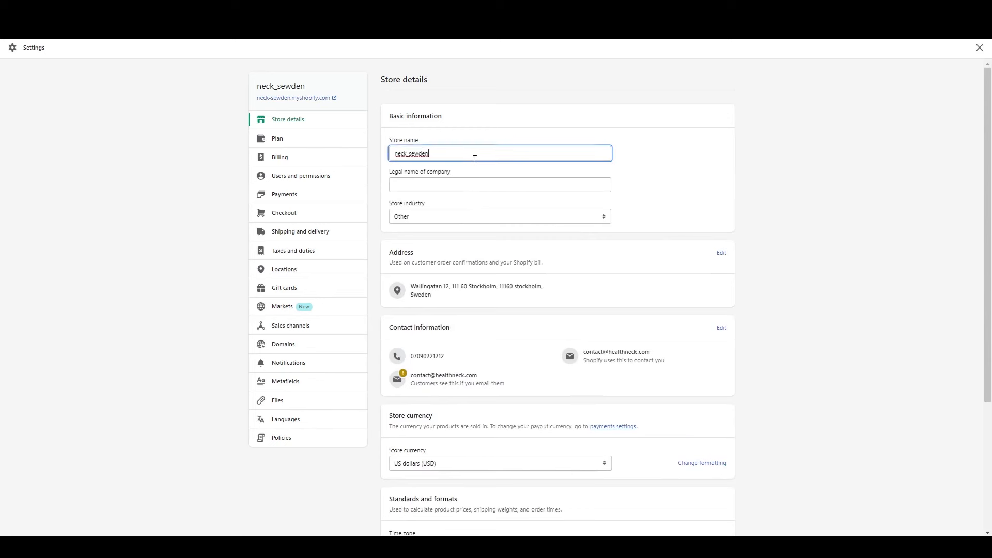
type("Health neck")
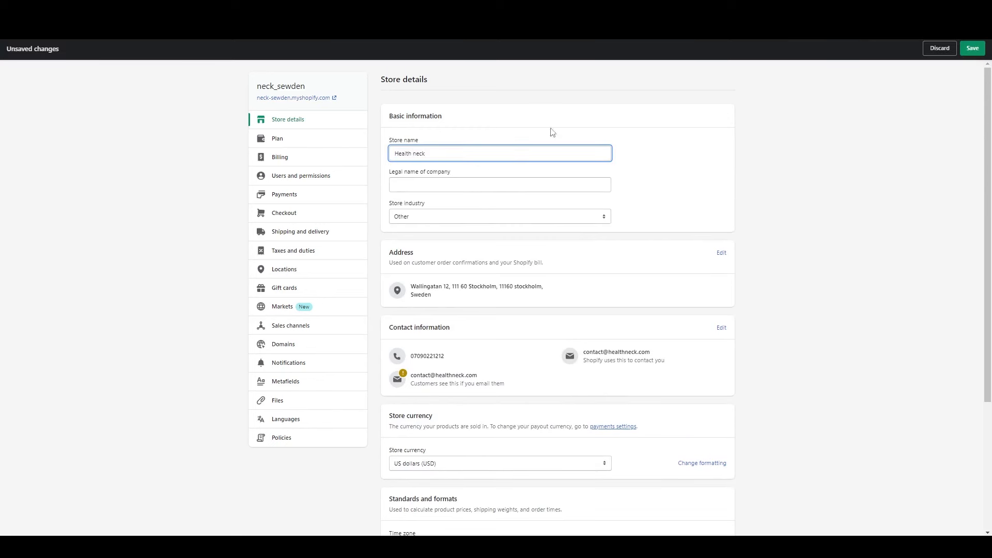
left_click(973, 49)
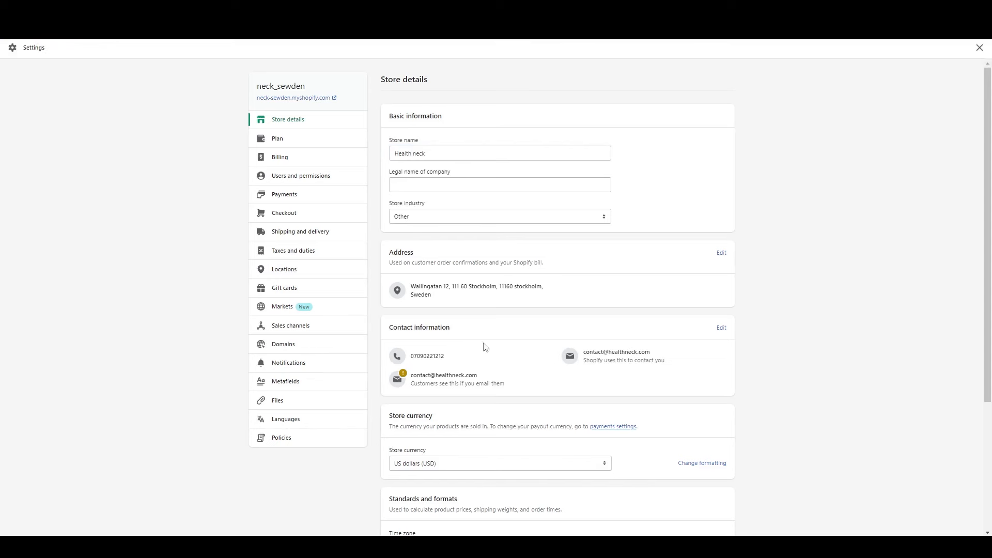
Step: In the checkout settings, make customer accounts optional and allow checkout by email only, with optional phone or email shipping updates
left_click(289, 214)
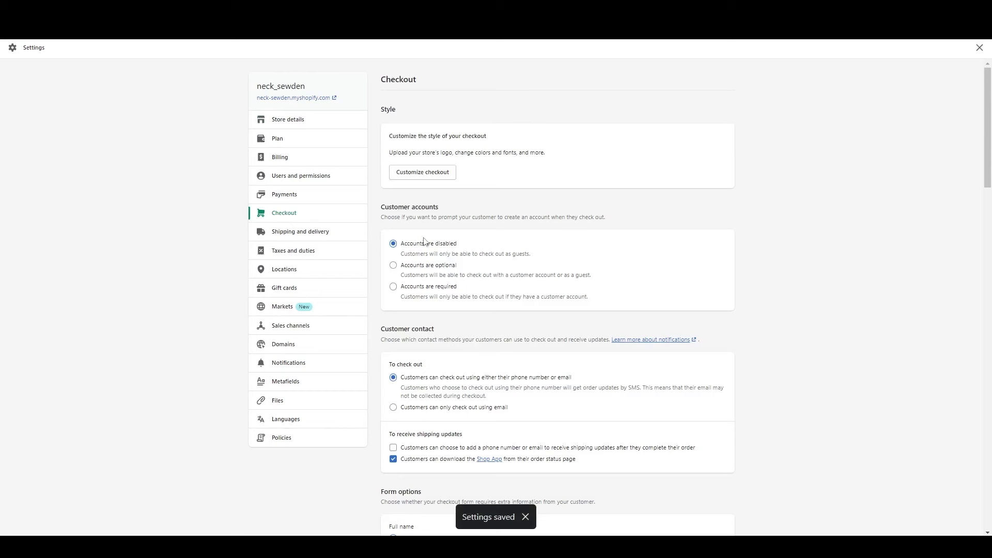
left_click(429, 267)
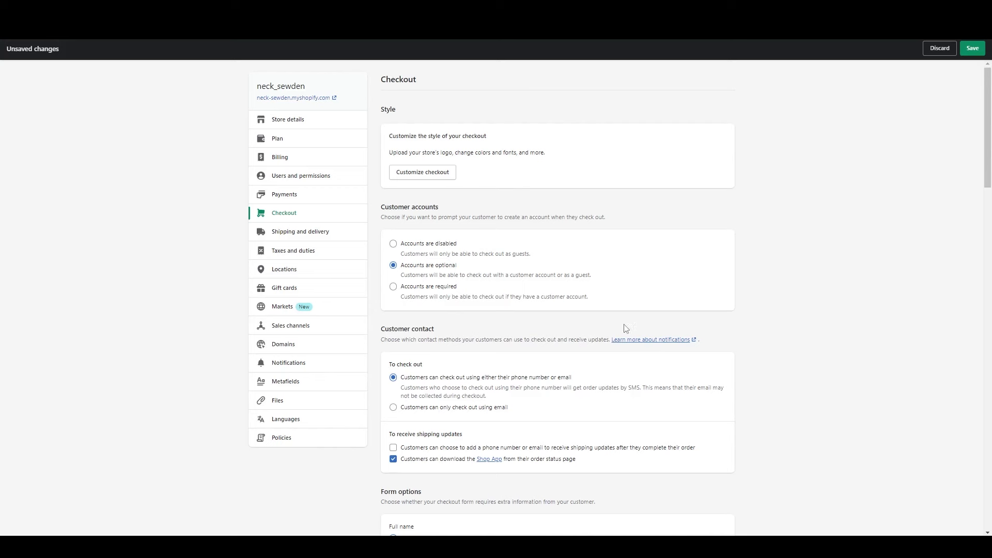
left_click_drag(986, 109, 985, 149)
left_click(443, 236)
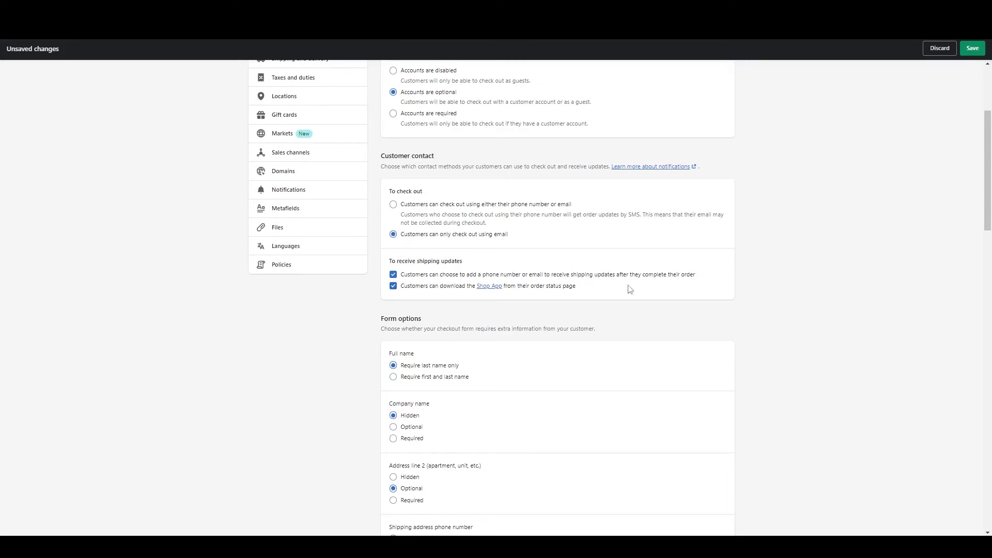
Step: Set the checkout form to require first and last name, hide address line 2 and make the shipping phone number optional
scroll(535, 208, "down", 4)
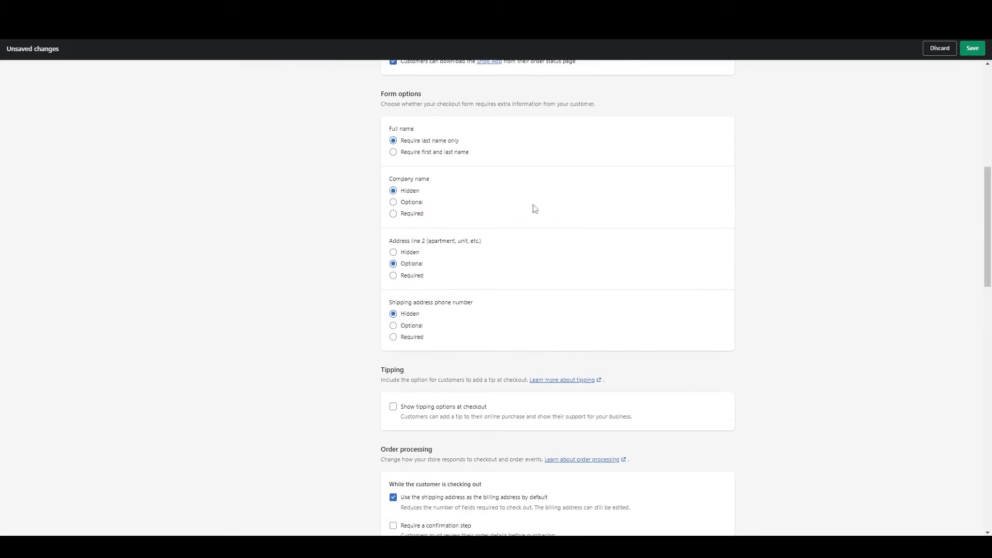
left_click(453, 155)
left_click(394, 253)
left_click(412, 327)
Step: Preselect the email marketing subscription option shown at checkout
left_click_drag(989, 226, 991, 352)
left_click(449, 257)
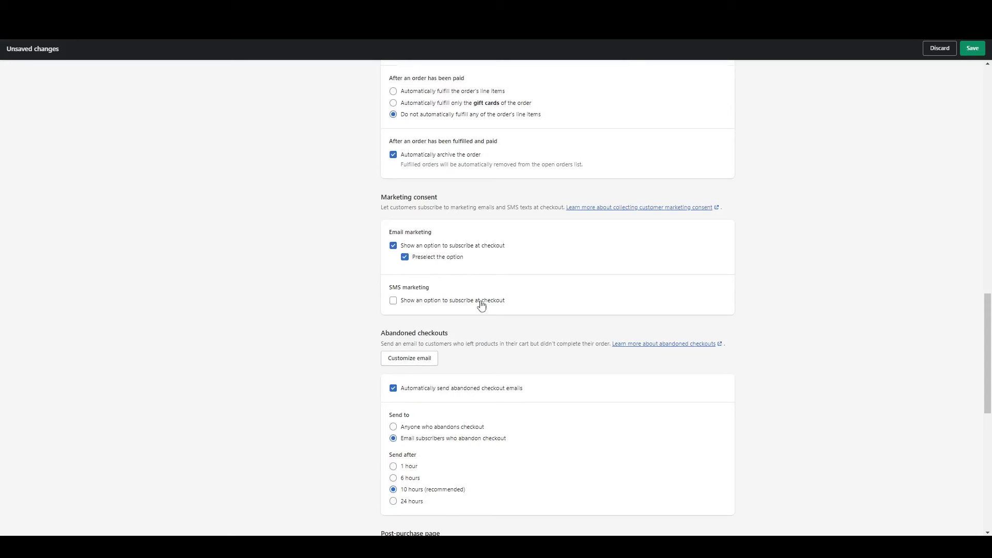
Step: Send abandoned checkout emails to anyone who abandons checkout after 1 hour, and save the checkout settings
left_click(420, 428)
left_click(407, 468)
left_click_drag(989, 326, 989, 99)
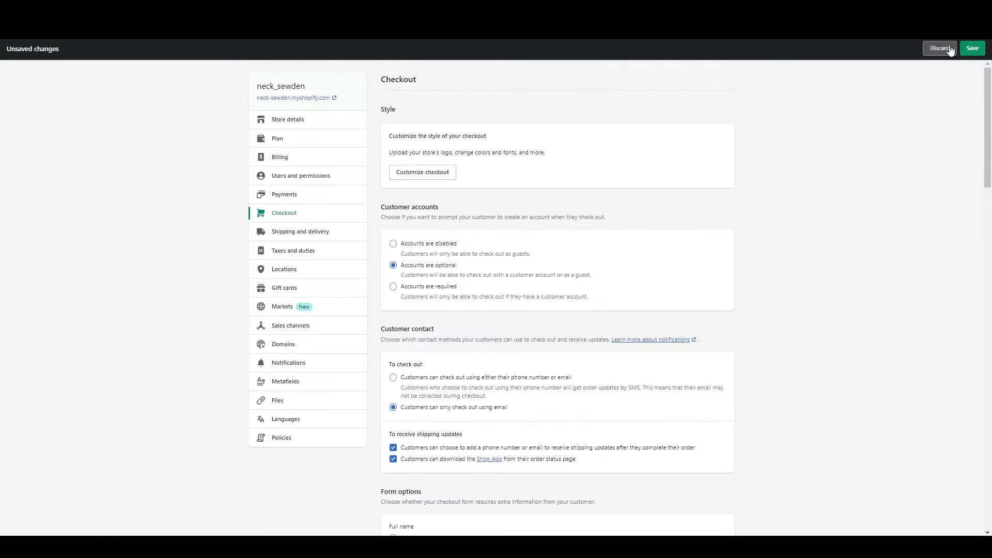
left_click(971, 50)
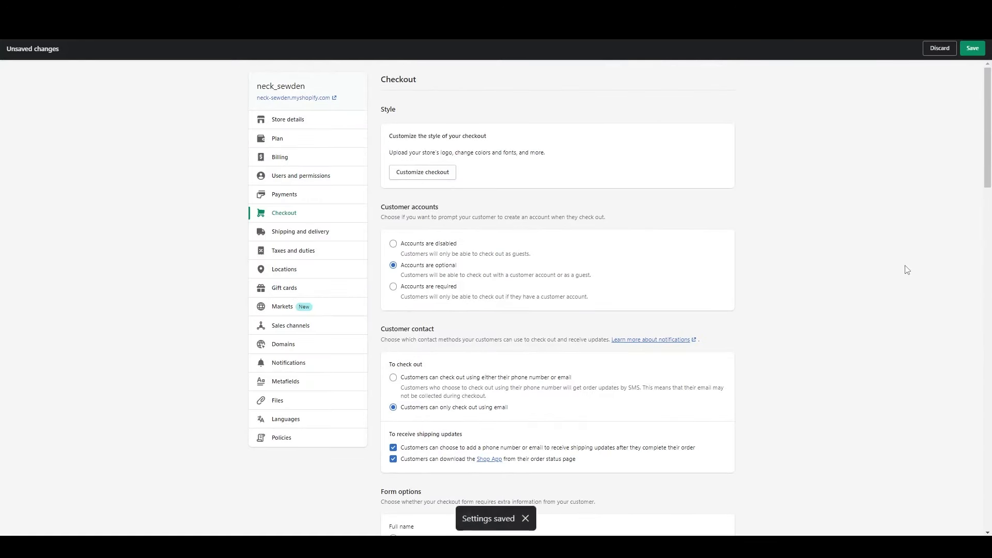
Step: Open the checkout style customization and set the NECK HEALTH image from the library as the custom checkout logo
left_click(443, 175)
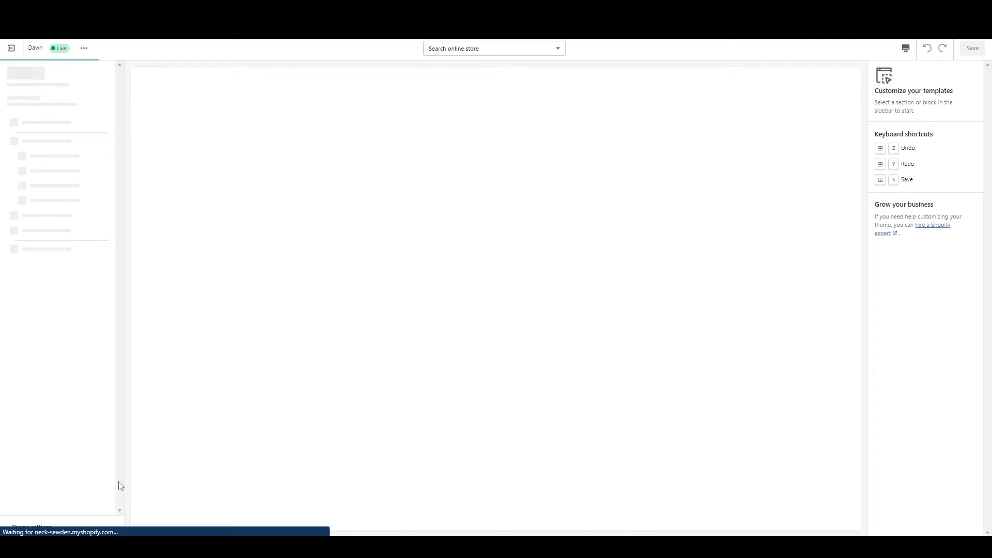
left_click(26, 525)
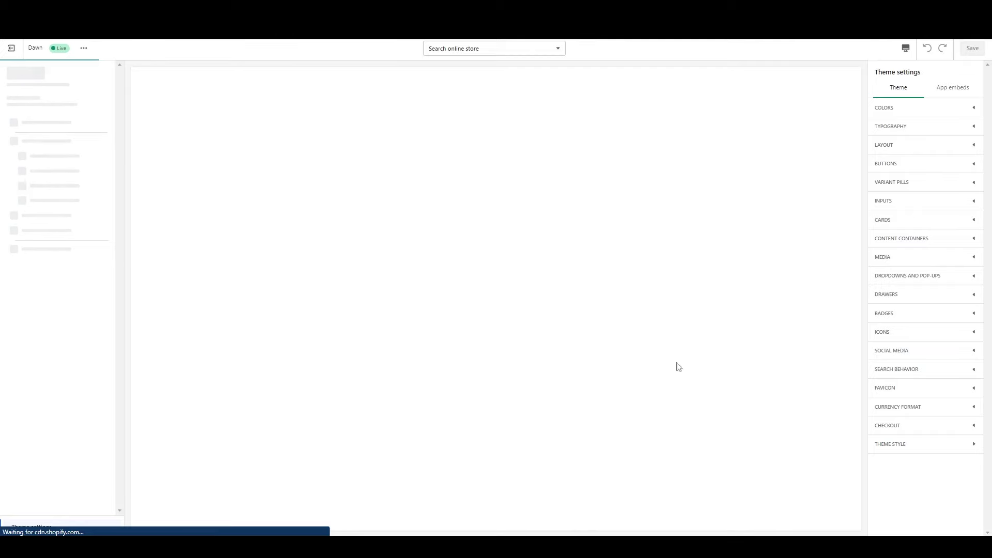
double_click(484, 201)
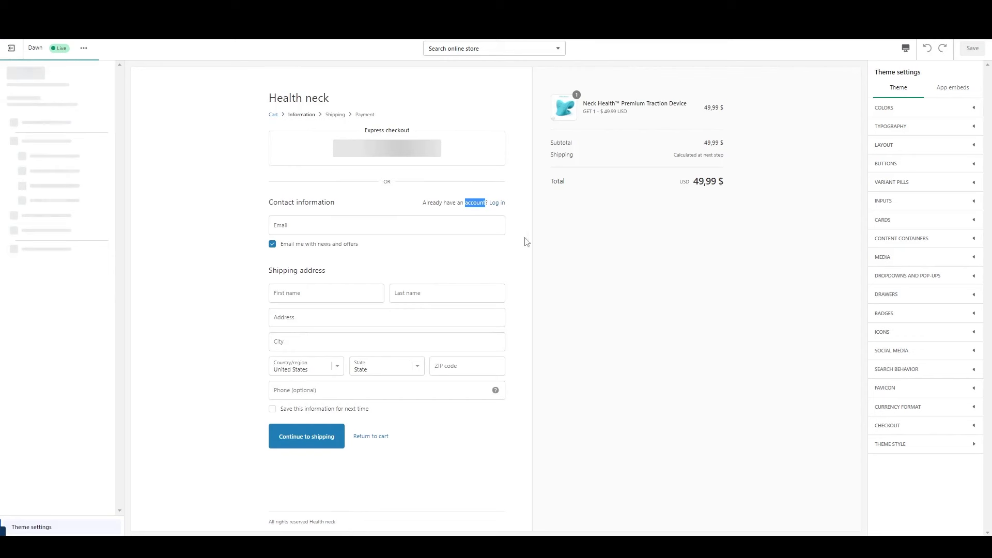
left_click(396, 201)
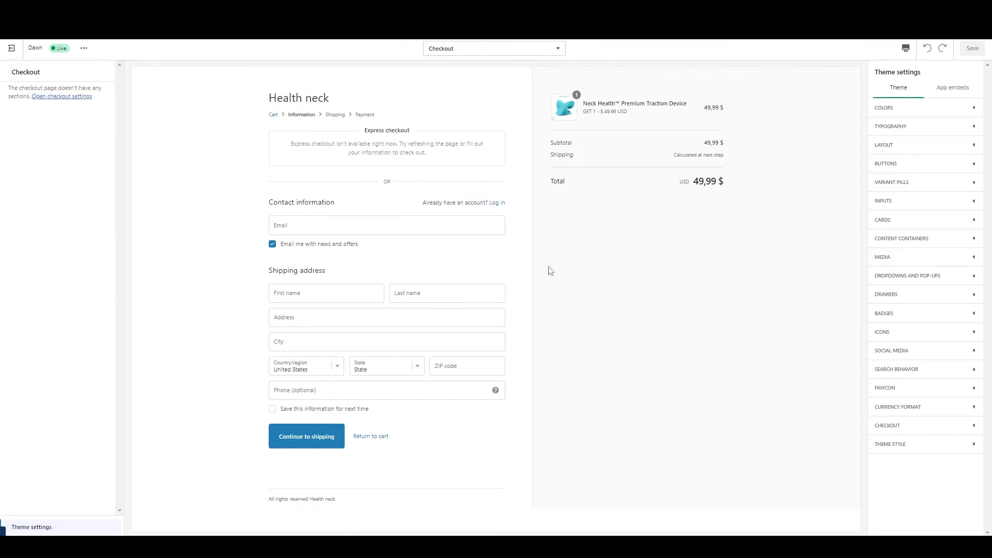
left_click(80, 97)
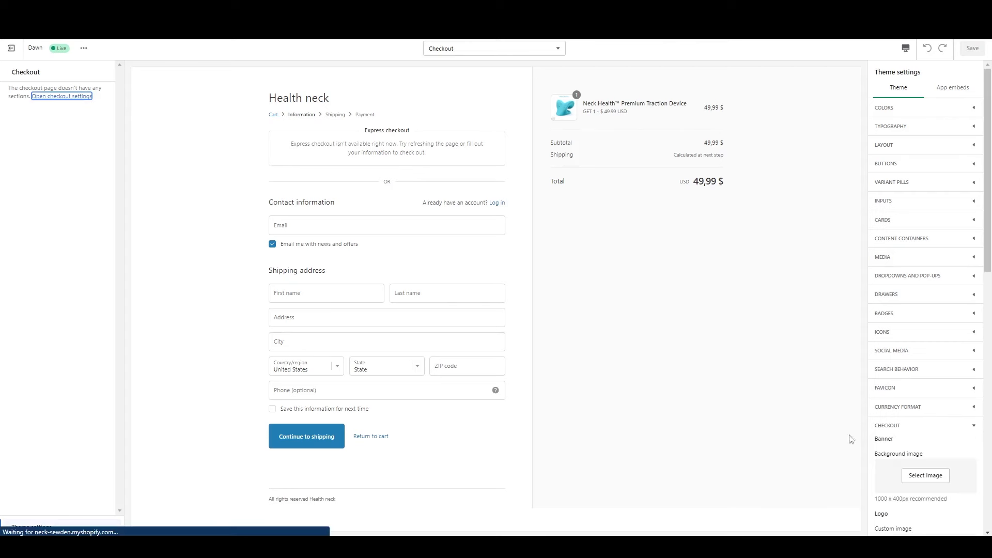
left_click_drag(987, 242, 987, 343)
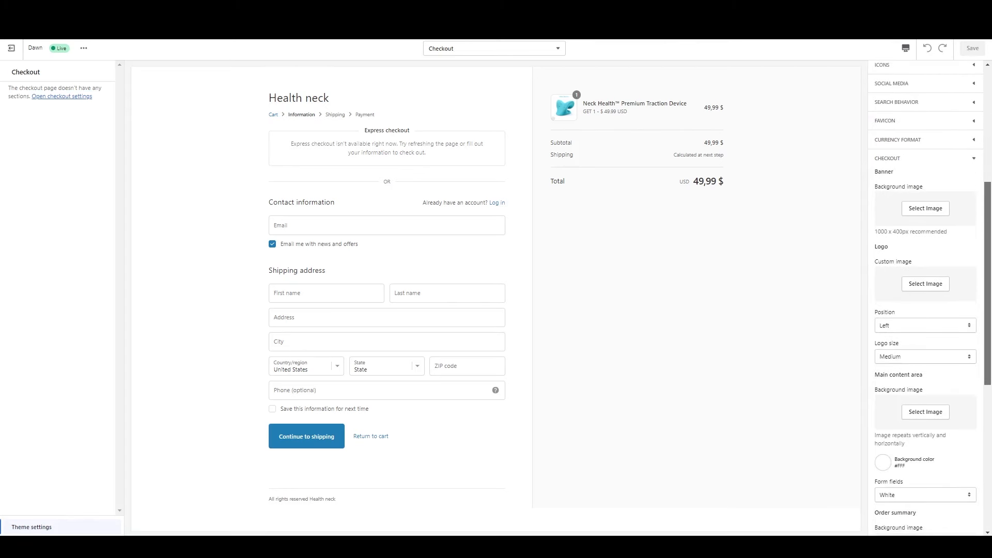
left_click(926, 293)
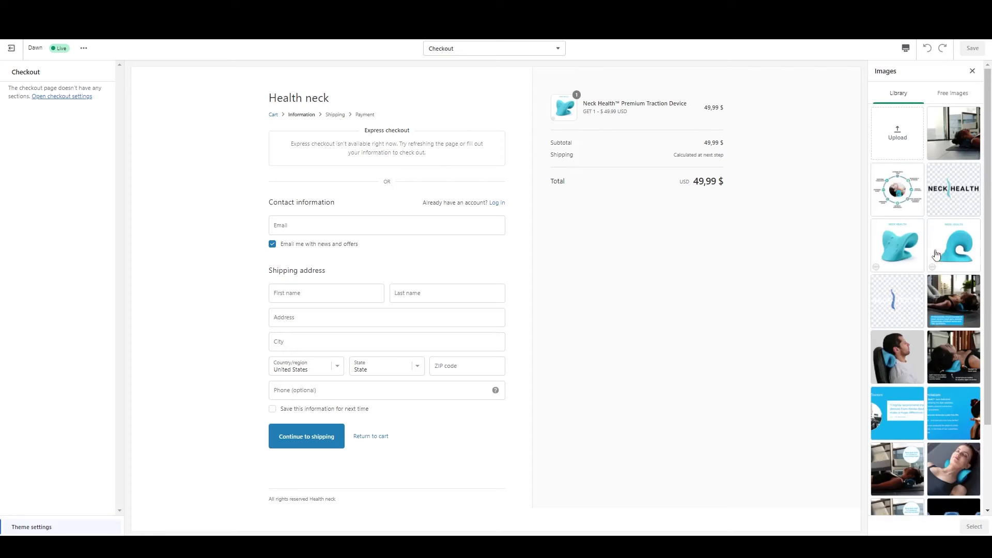
left_click(960, 194)
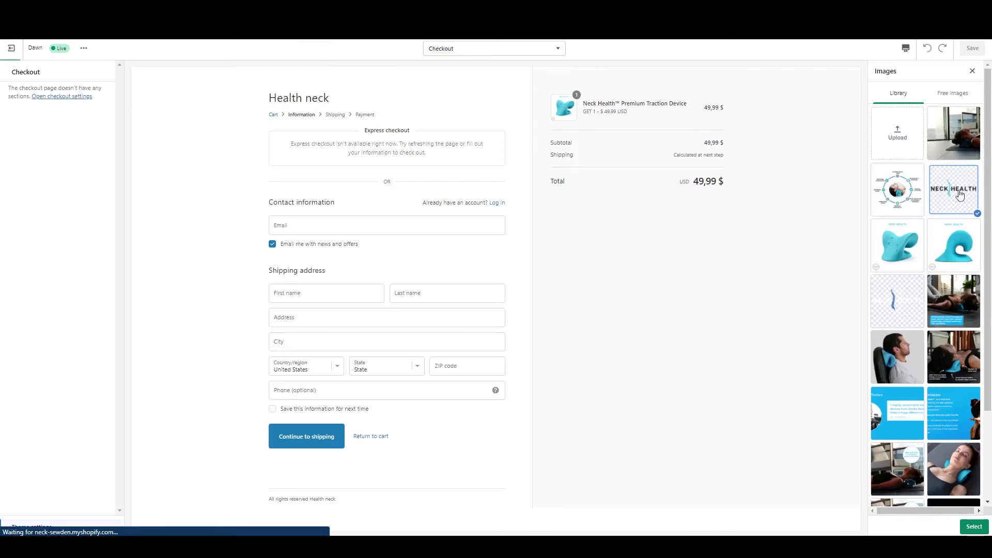
left_click(974, 526)
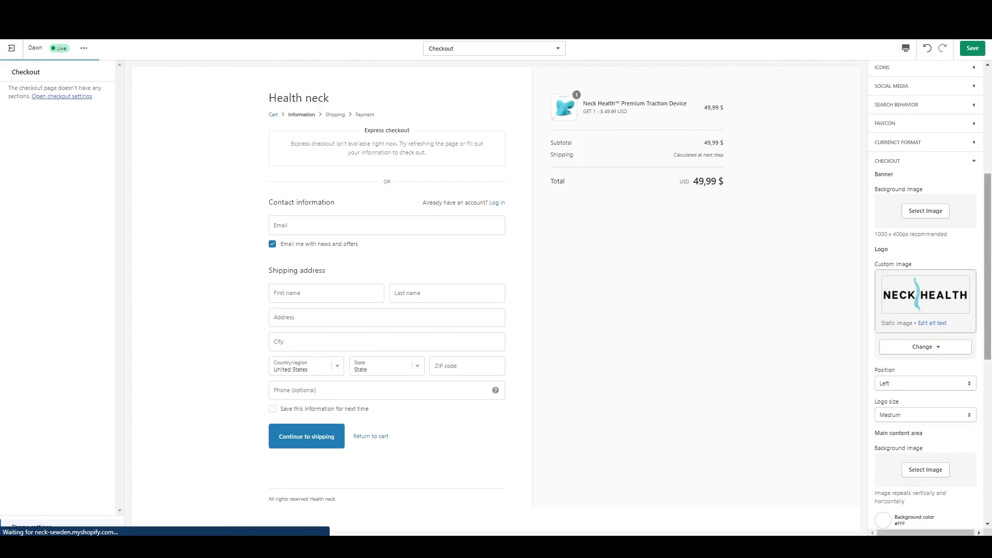
Step: Set the checkout logo's position to Center
left_click_drag(989, 243, 987, 280)
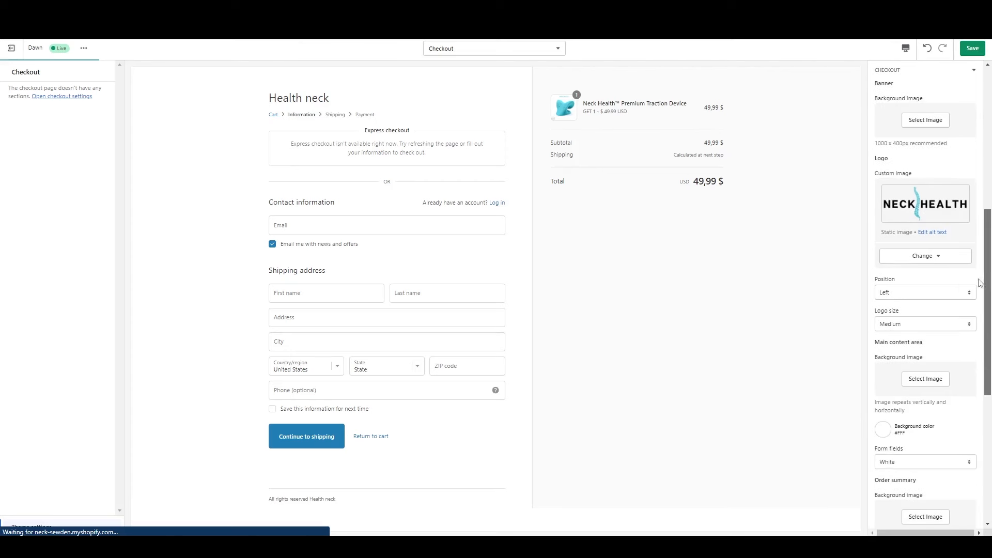
left_click(900, 295)
left_click(893, 310)
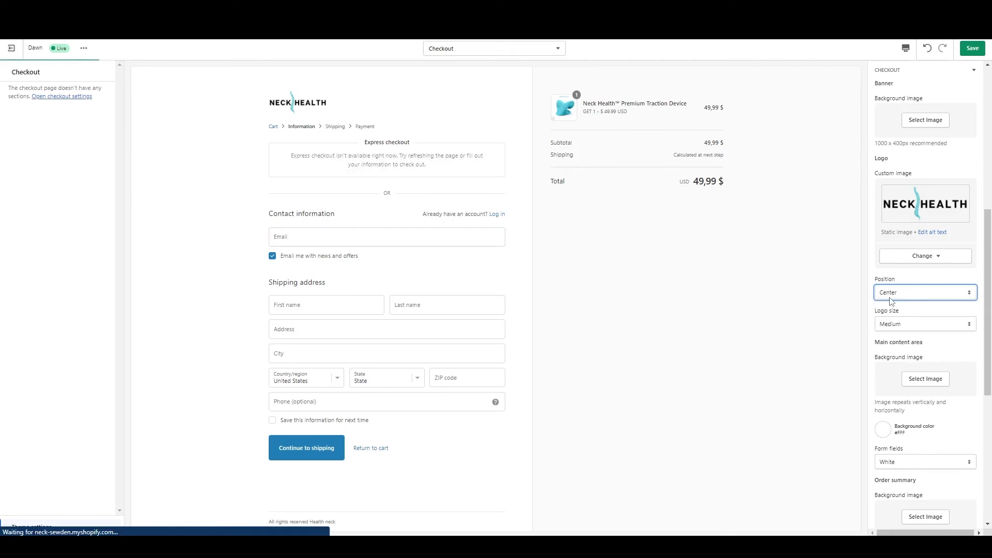
Step: Set the order summary's background color to the black #121212 already used in the theme
left_click_drag(989, 307, 989, 393)
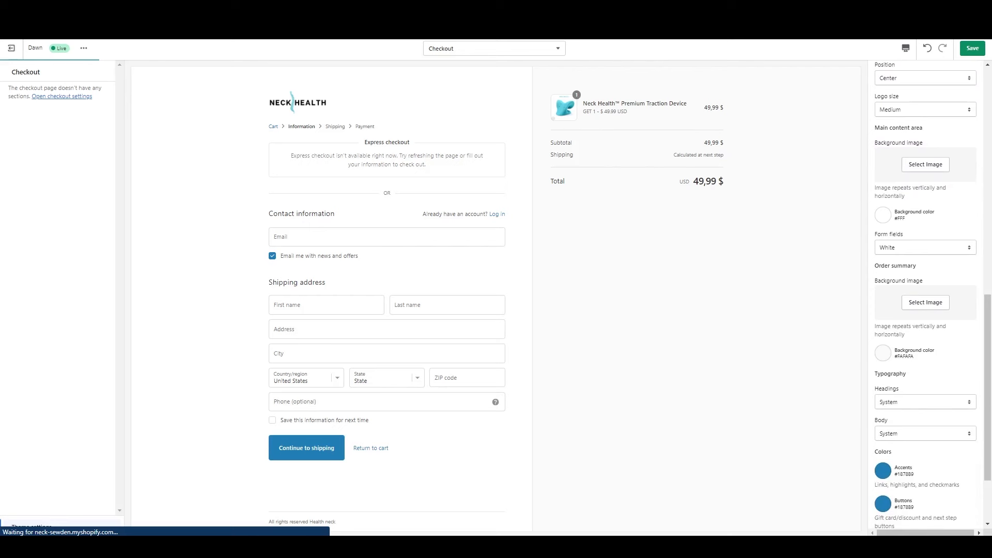
left_click(883, 353)
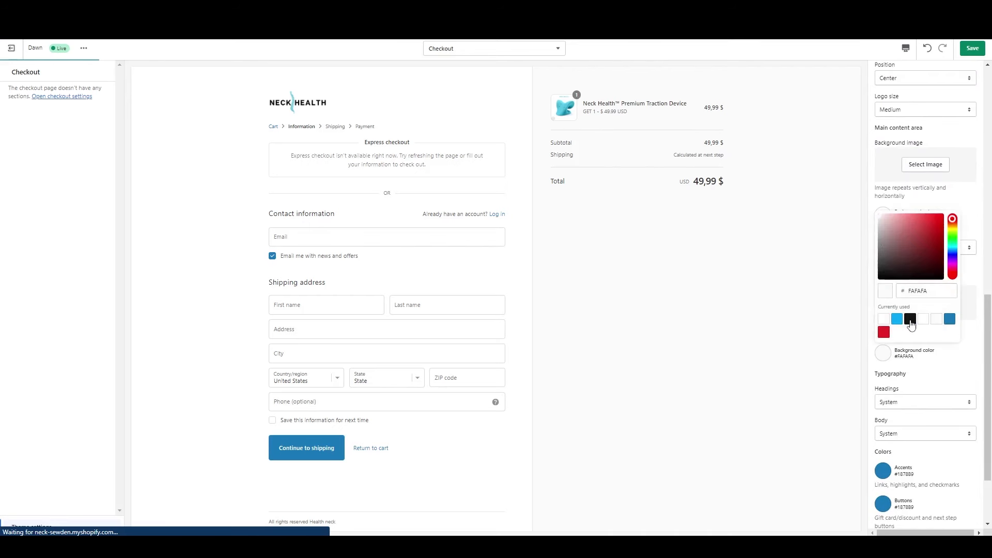
left_click(910, 345)
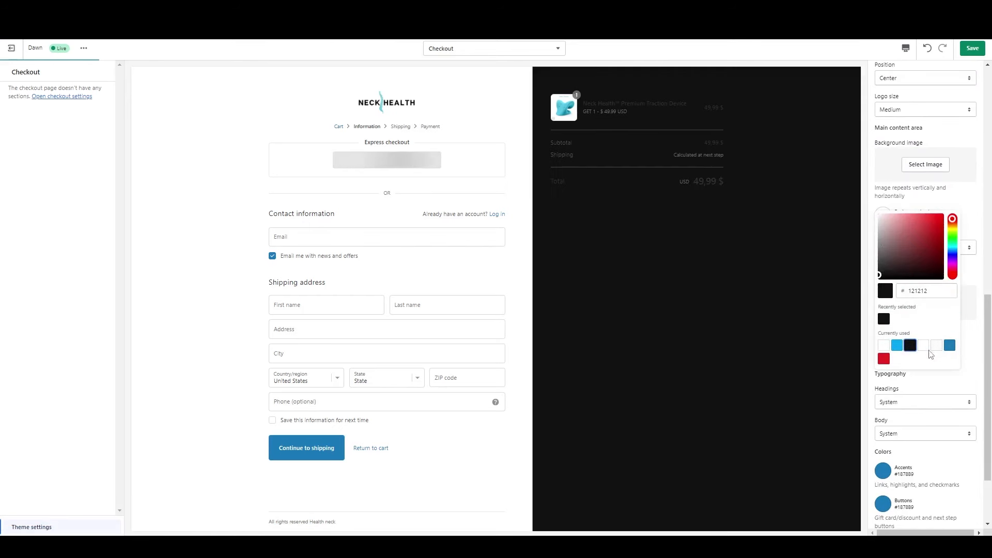
left_click(783, 327)
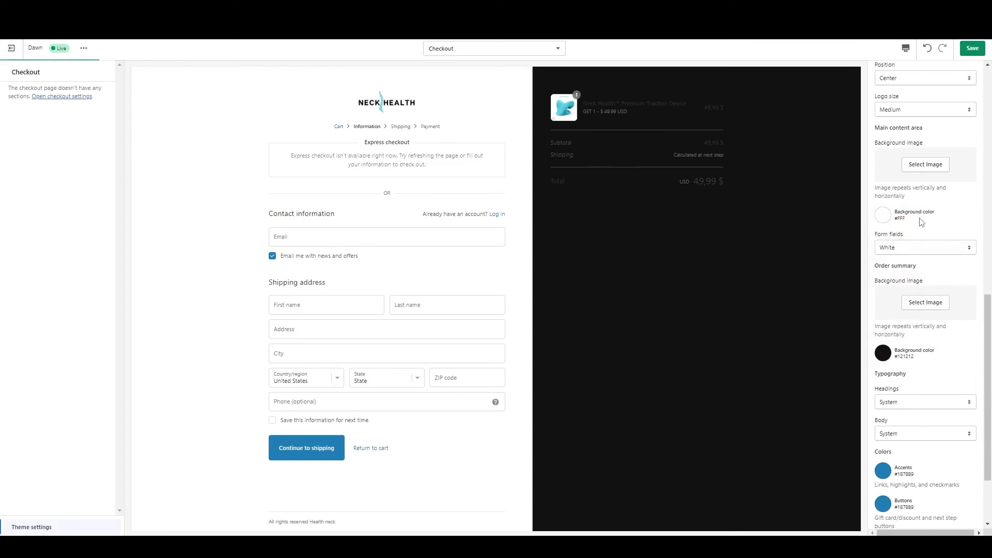
scroll(917, 165, "up", 8)
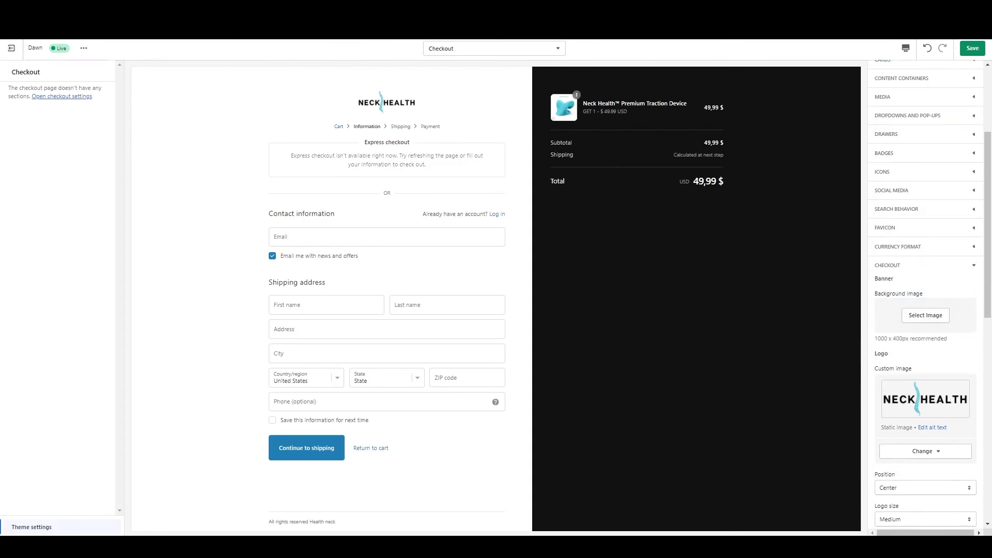
Step: Set the checkout logo size to Large
left_click_drag(989, 244, 989, 336)
left_click(897, 287)
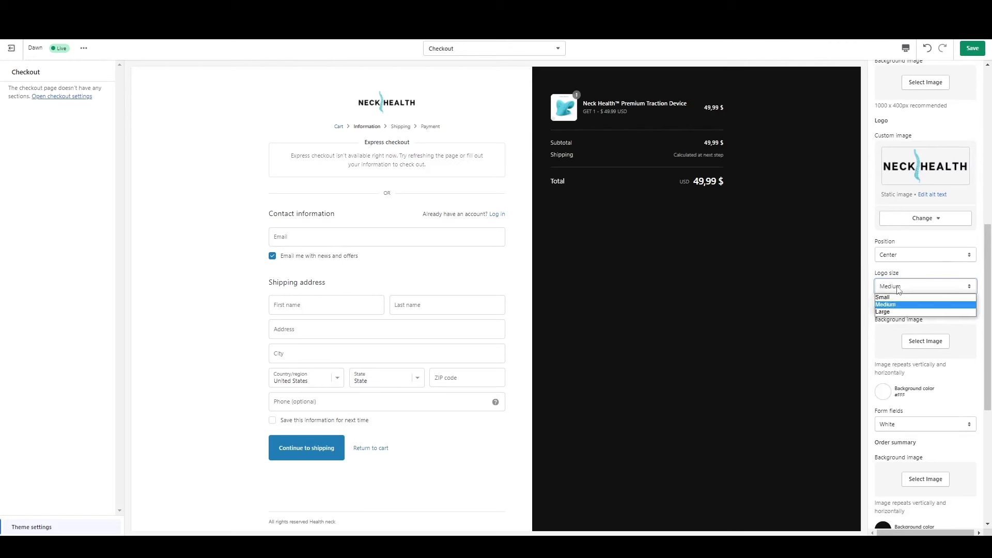
left_click(903, 312)
Step: Set the checkout's accent and button colors to the theme's light blue, and save the theme changes
left_click_drag(988, 263, 989, 365)
left_click(883, 383)
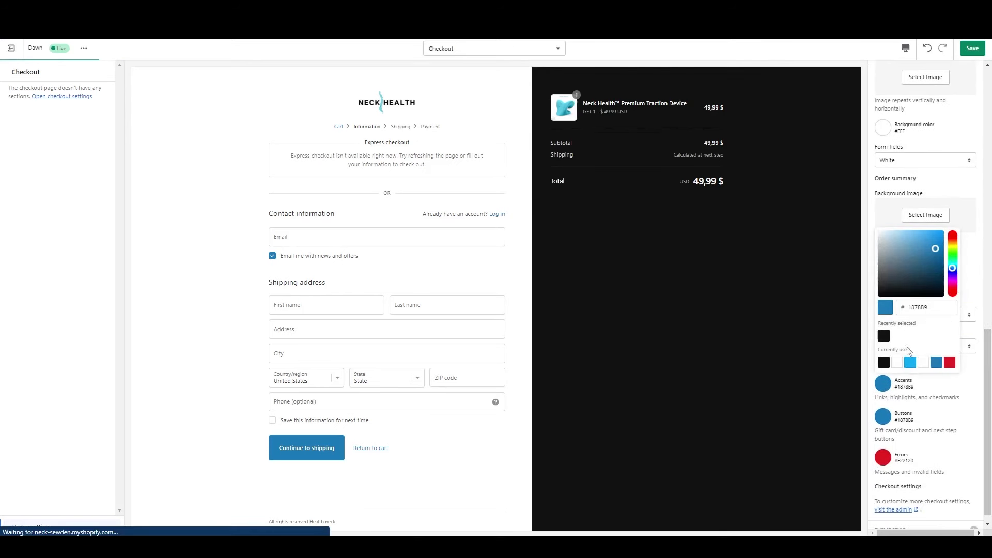
left_click(911, 363)
left_click(882, 416)
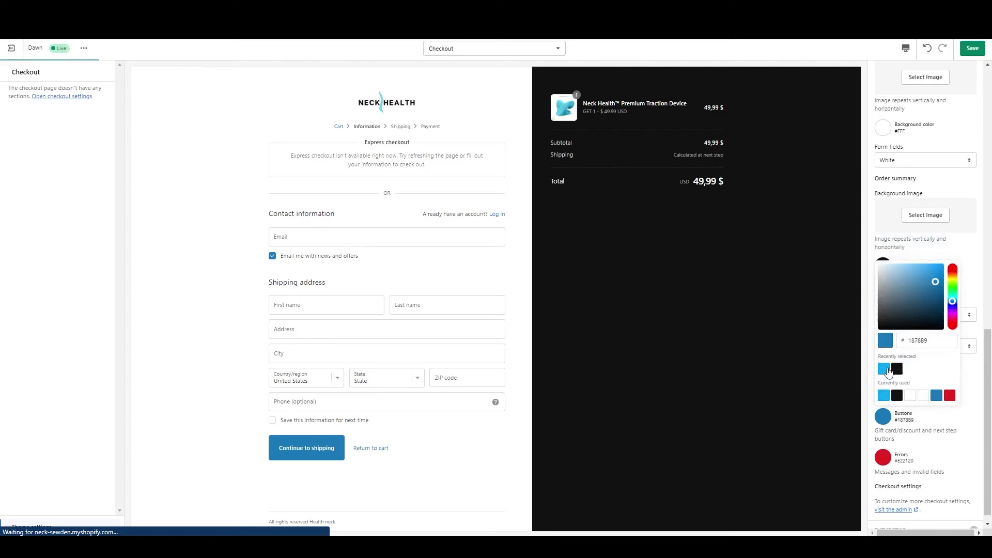
left_click(883, 369)
left_click(962, 450)
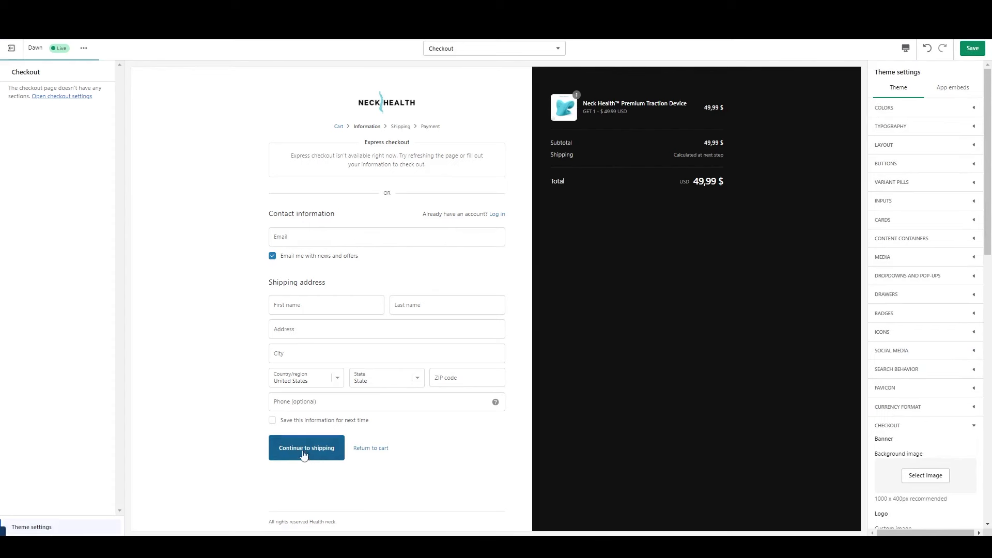
scroll(924, 290, "down", 8)
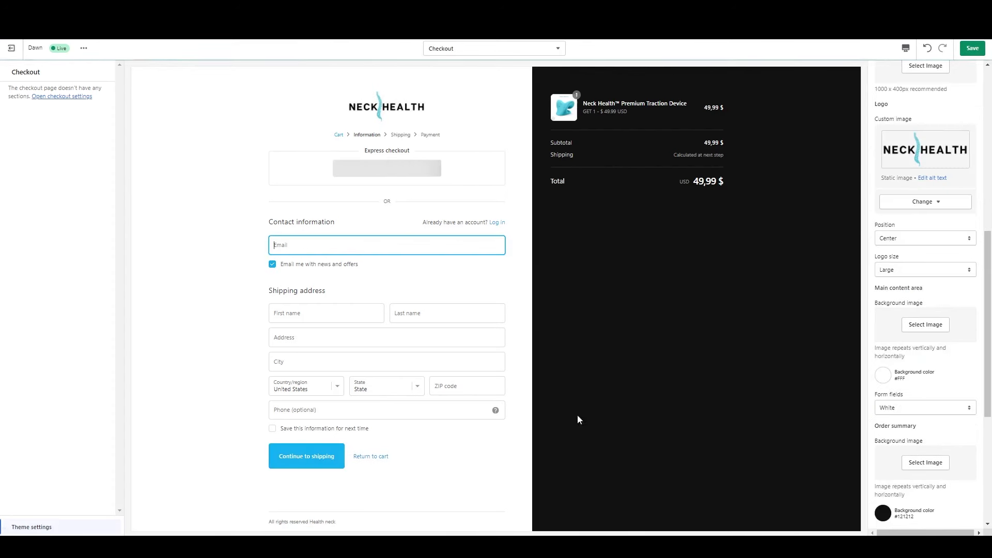
left_click(198, 208)
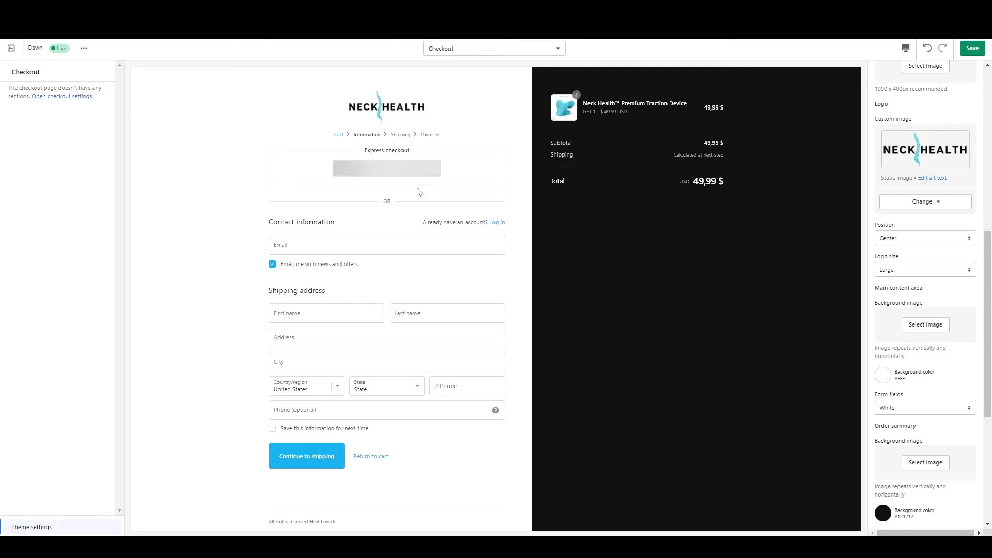
left_click(972, 48)
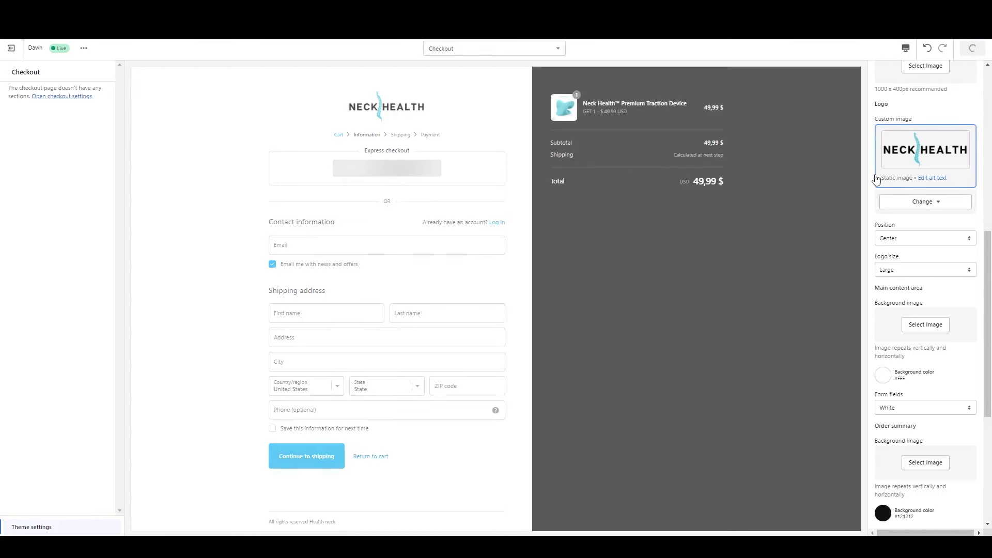
Step: Preview the checkout in the mobile layout, expanding and collapsing the order summary and examining the form down to the end
left_click(905, 48)
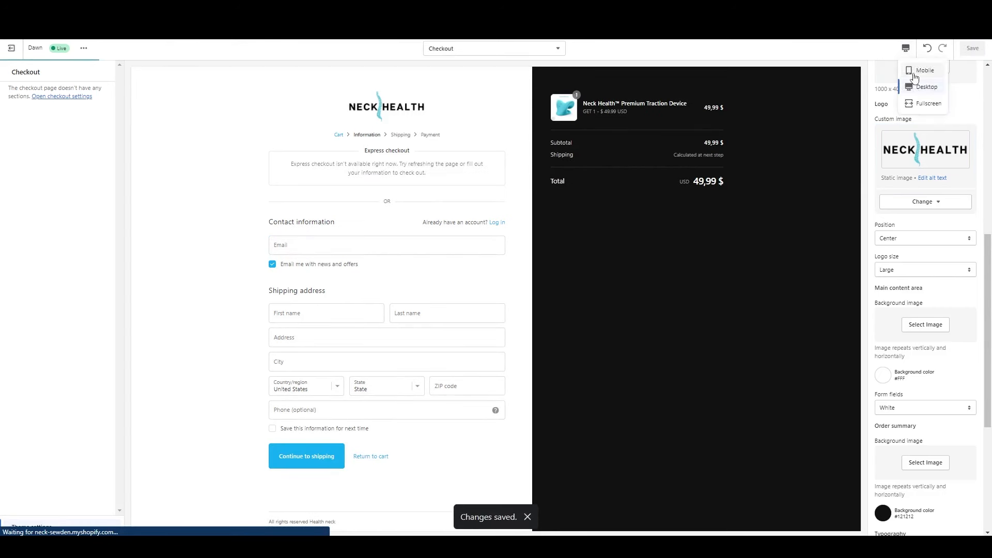
left_click(923, 70)
mouse_move(569, 150)
left_mouse_down()
mouse_move(565, 297)
mouse_move(564, 135)
left_mouse_up()
left_click(464, 119)
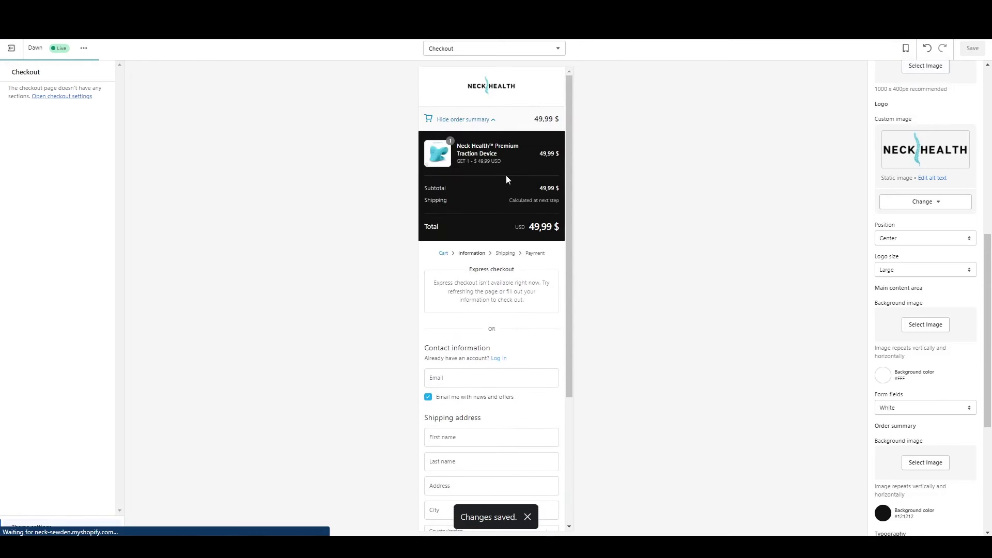
left_click(510, 121)
scroll(514, 309, "down", 2)
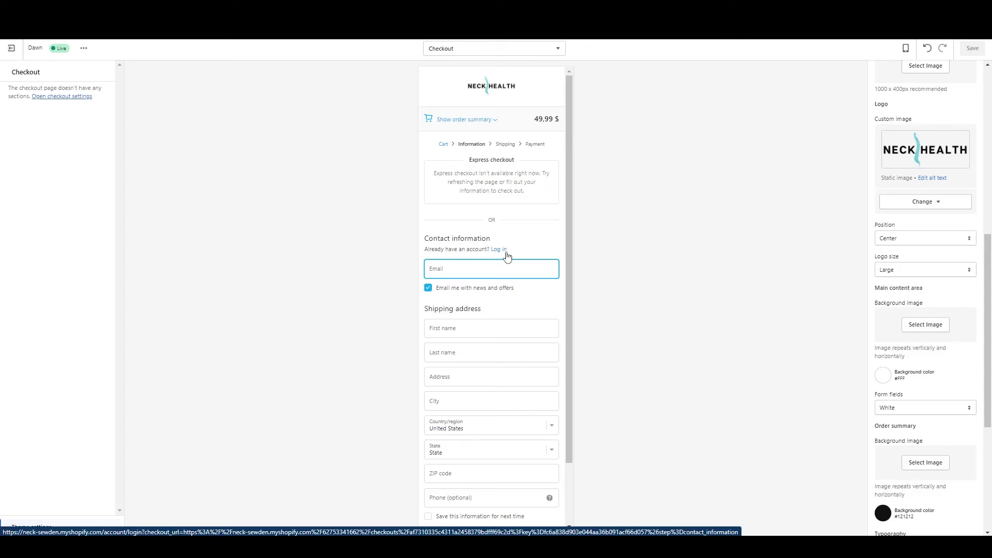
left_click_drag(569, 310, 568, 454)
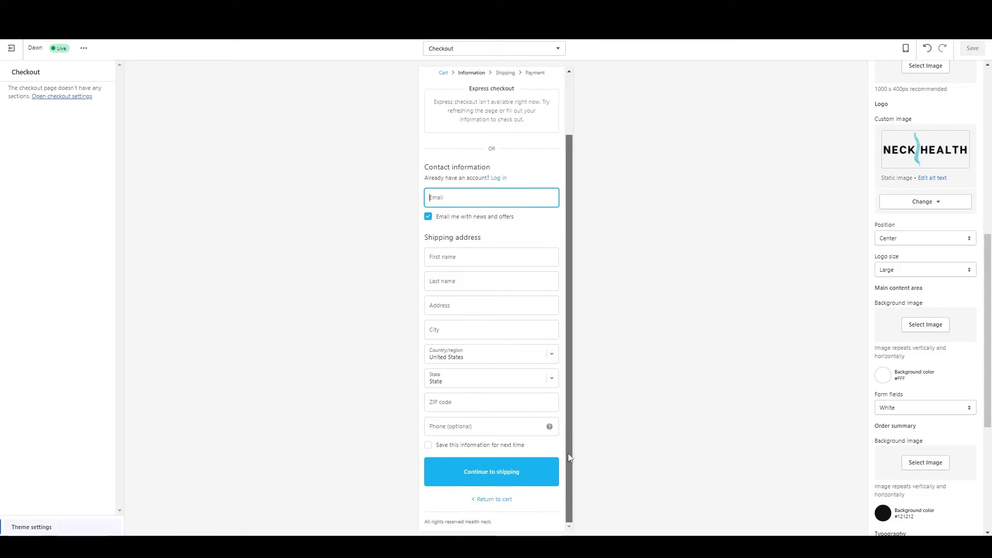
Step: Leave the theme editor and open the general shipping profile in the shipping and delivery settings
left_click(11, 48)
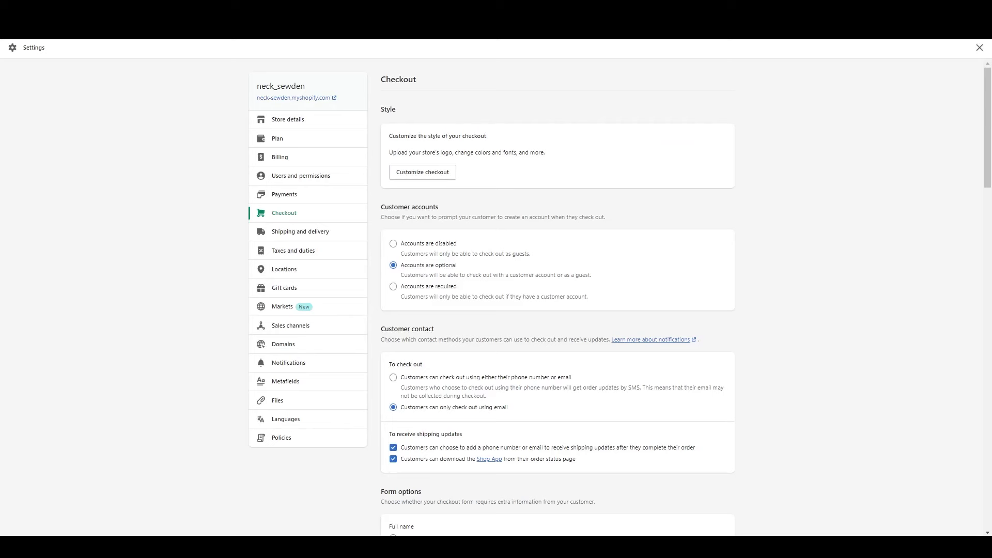
left_click(300, 231)
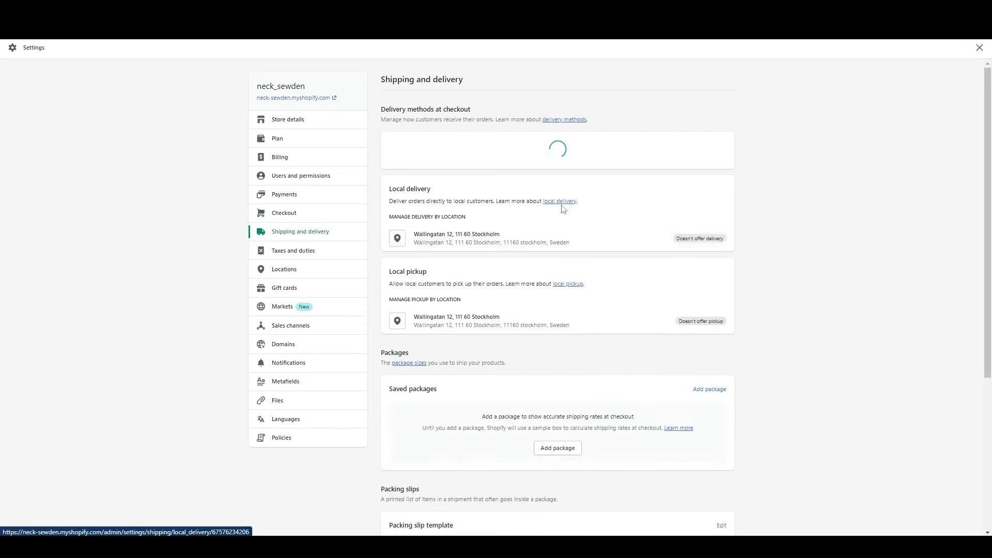
left_click(715, 176)
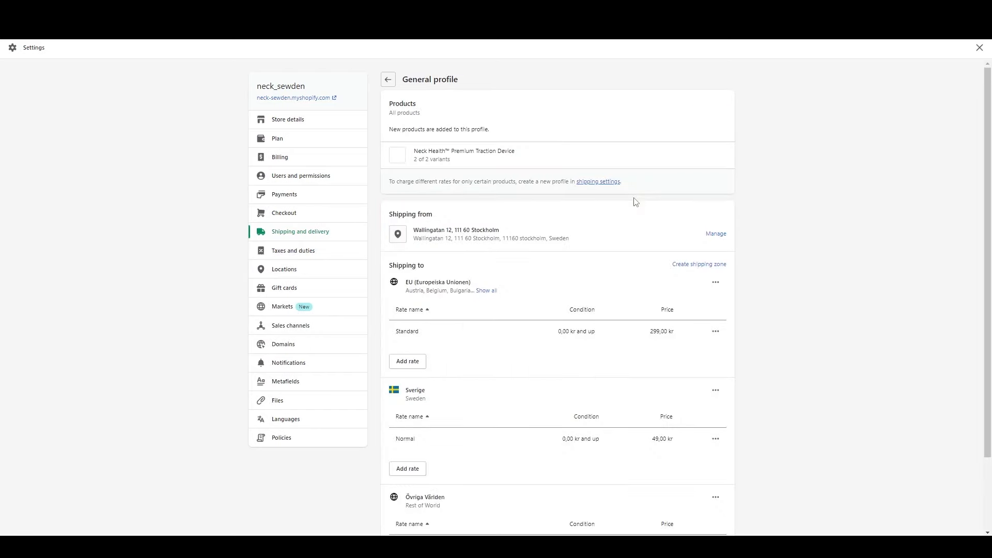
scroll(984, 112, "down", 3)
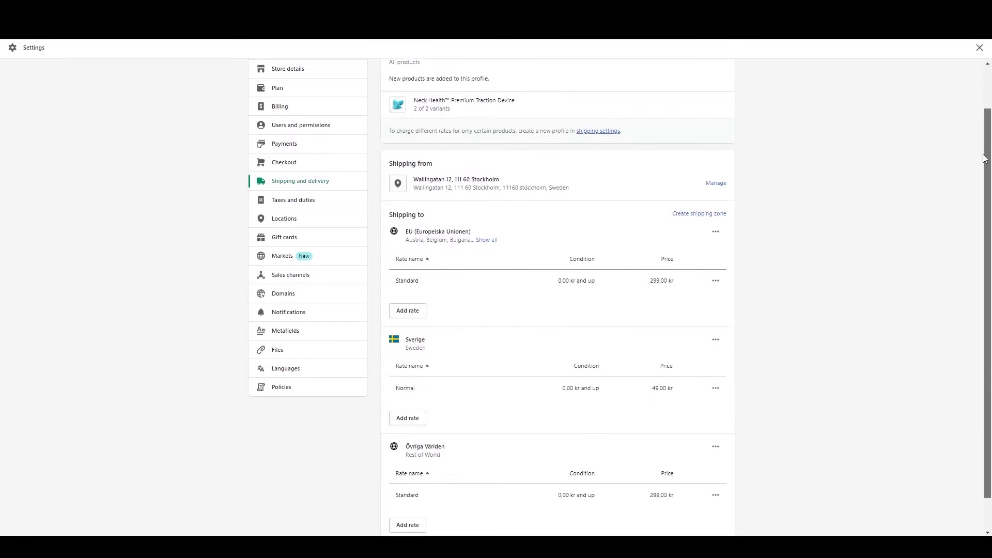
Step: Rename the EU zone's Standard shipping rate as "Free shipping"
left_click(716, 244)
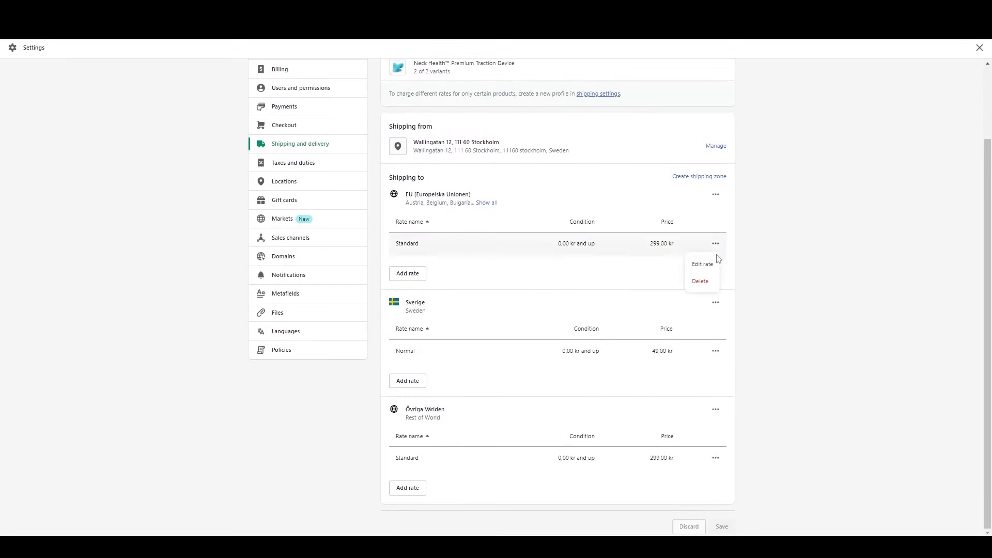
left_click(718, 261)
left_click(419, 253)
double_click(421, 253)
type("Free shipp")
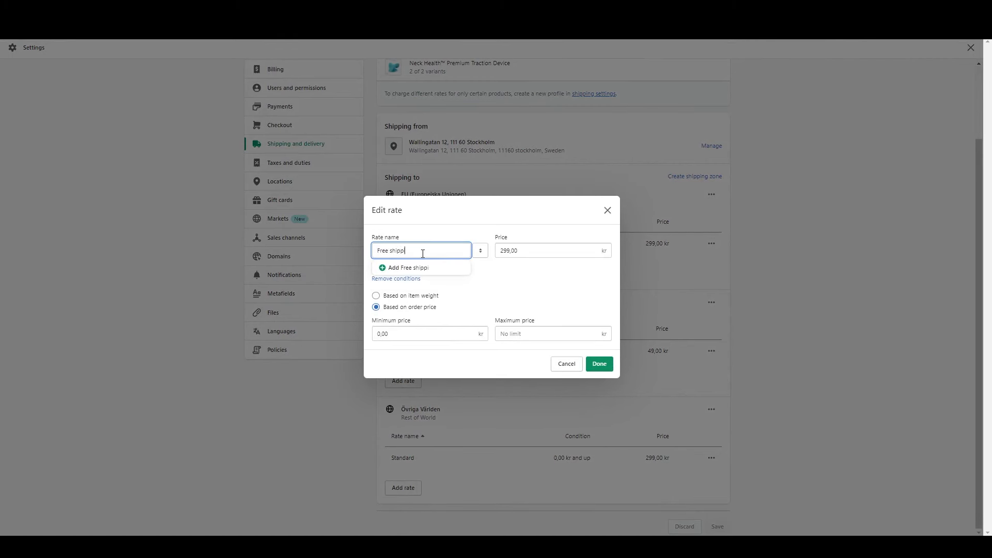
type("ing")
left_click(599, 363)
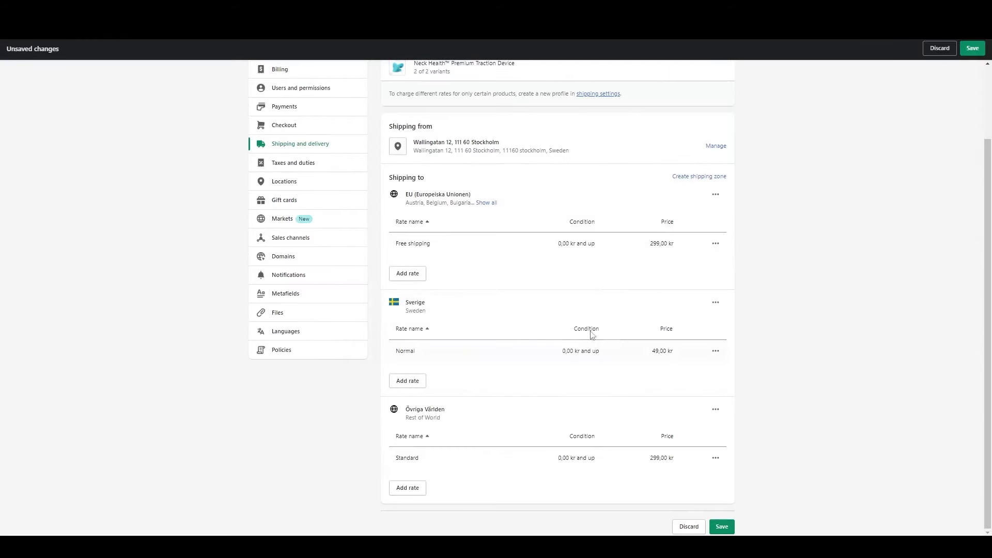
Step: Set the price of the EU zone's Free shipping rate to 0 kr
left_click(716, 244)
left_click(709, 261)
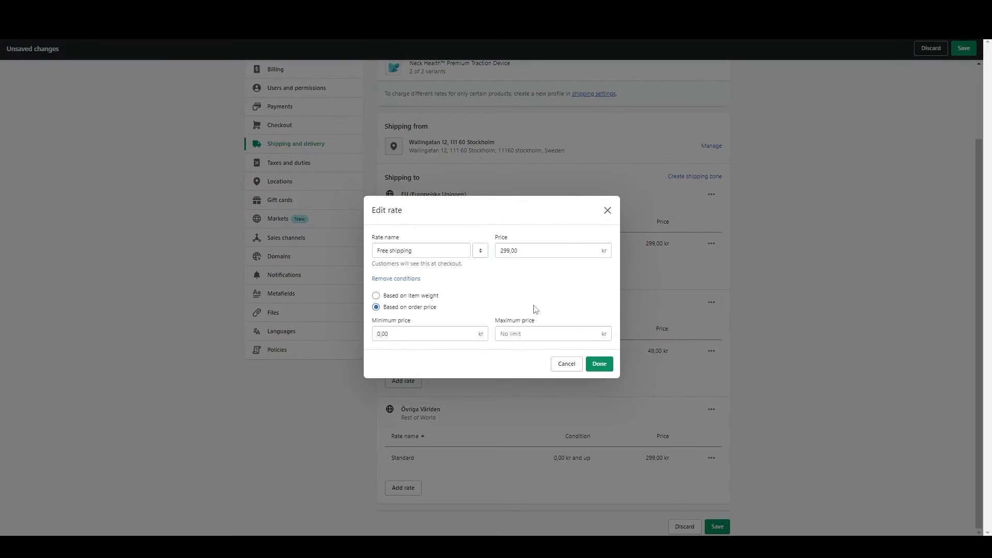
left_click(533, 252)
type("0")
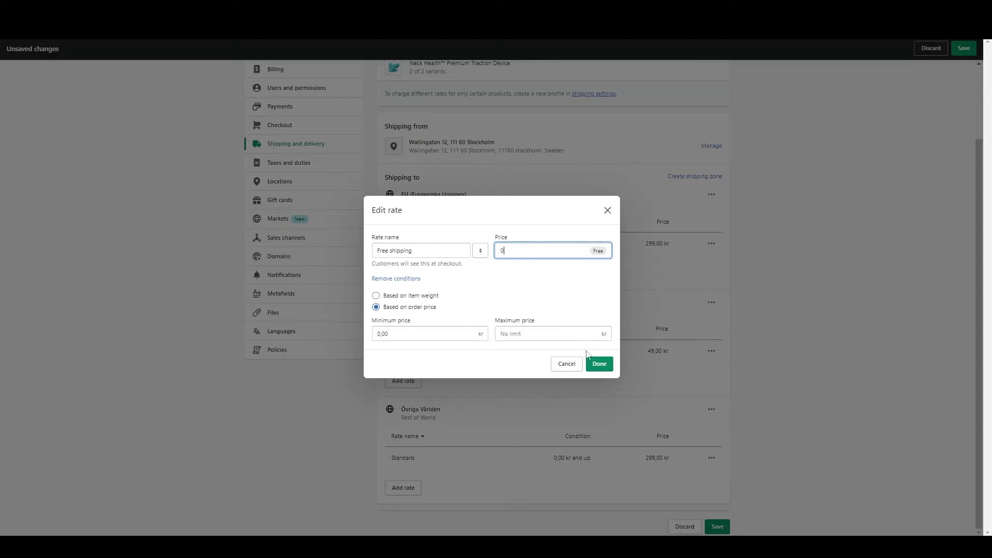
left_click(600, 363)
Step: Set the price of the Rest of World zone's Standard rate to 0 kr
left_click(716, 457)
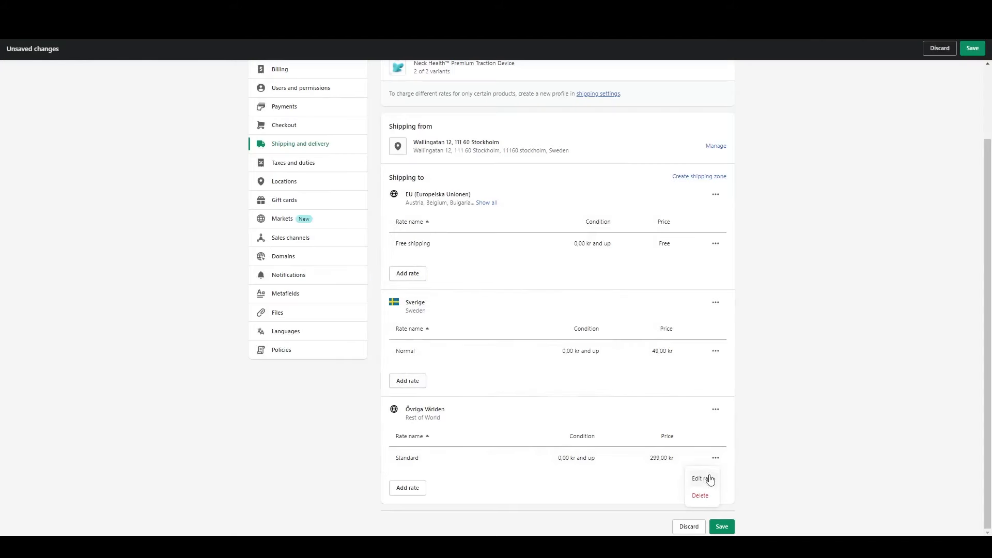
left_click(706, 478)
left_click(542, 247)
type("0")
left_click(600, 364)
Step: Rename the Rest of World zone's rate as "Free shipping" and save the shipping profile
left_click(716, 458)
left_click(712, 477)
left_click(426, 246)
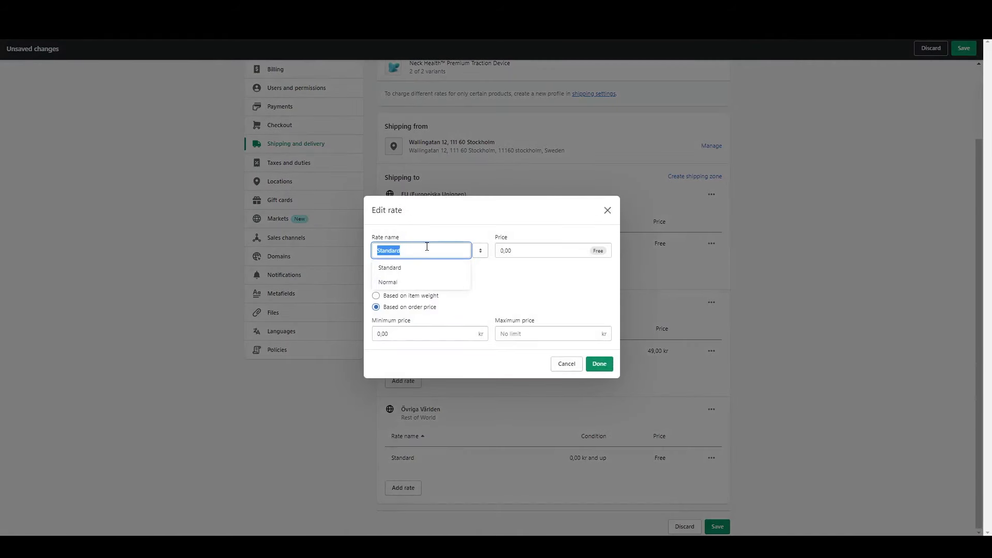
type("Free shipping")
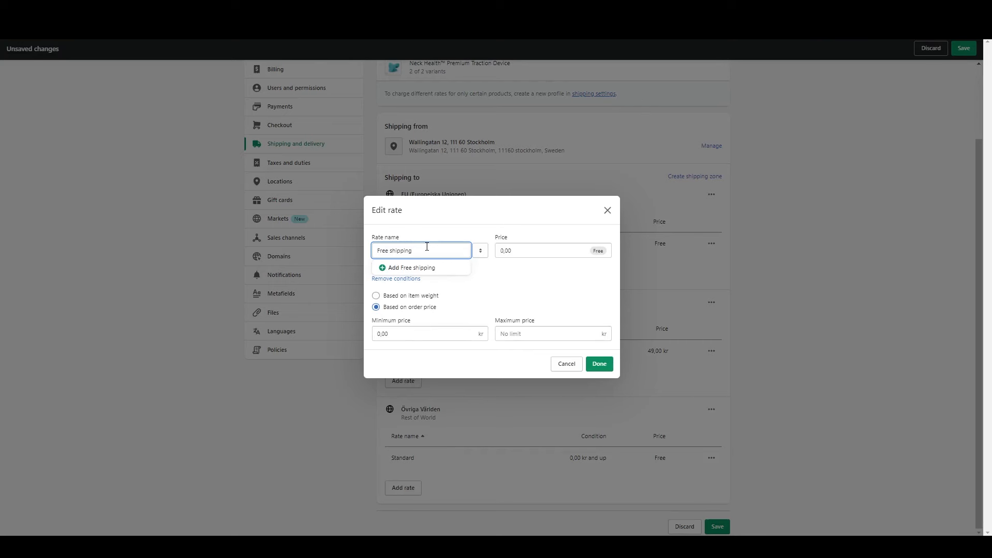
left_click(600, 364)
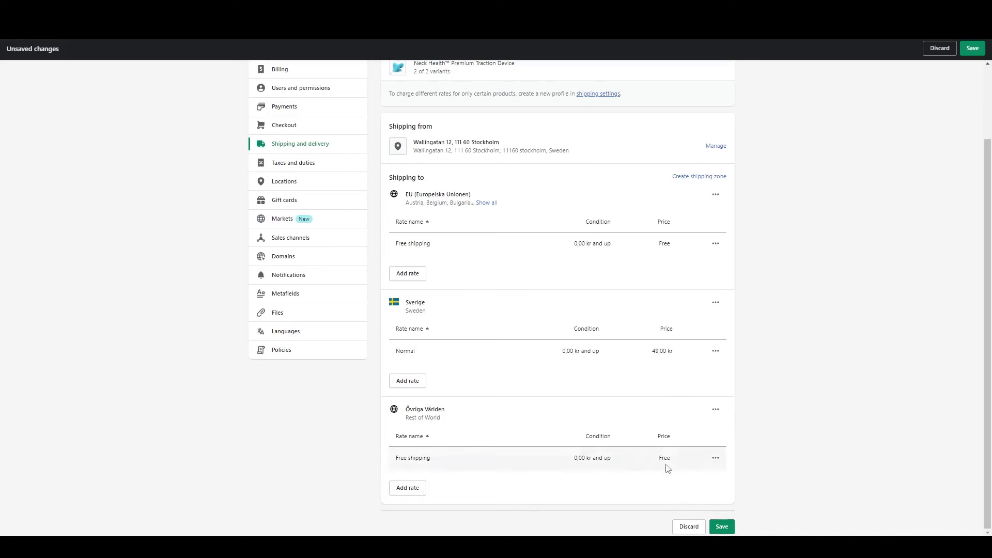
left_click(722, 527)
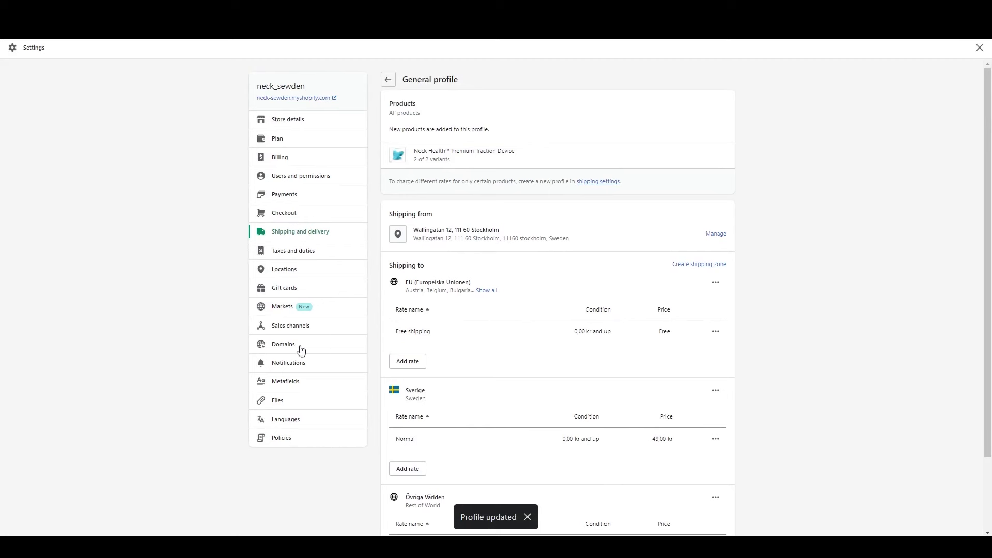
Step: View the options for buying or connecting a domain in the domain settings, and close the settings
left_click(299, 349)
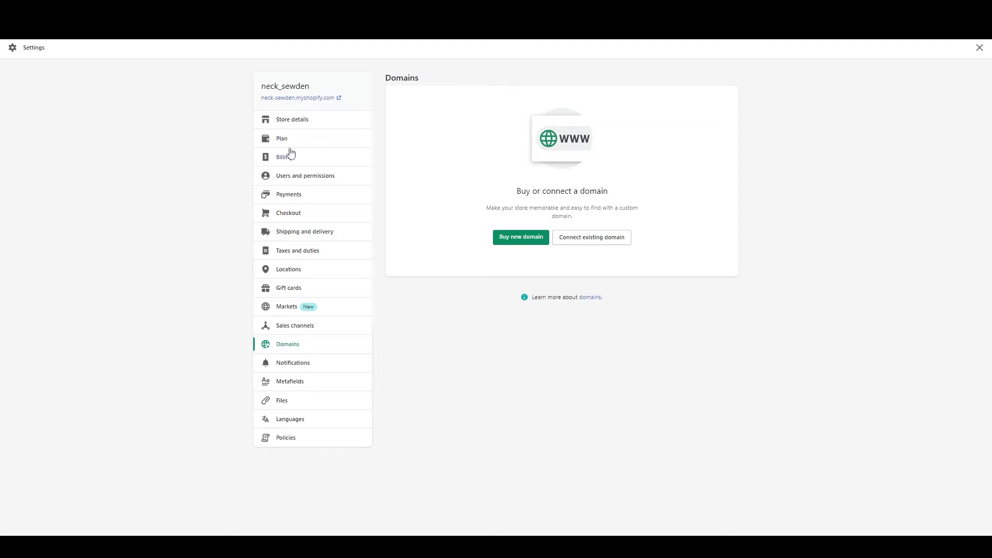
left_click(979, 51)
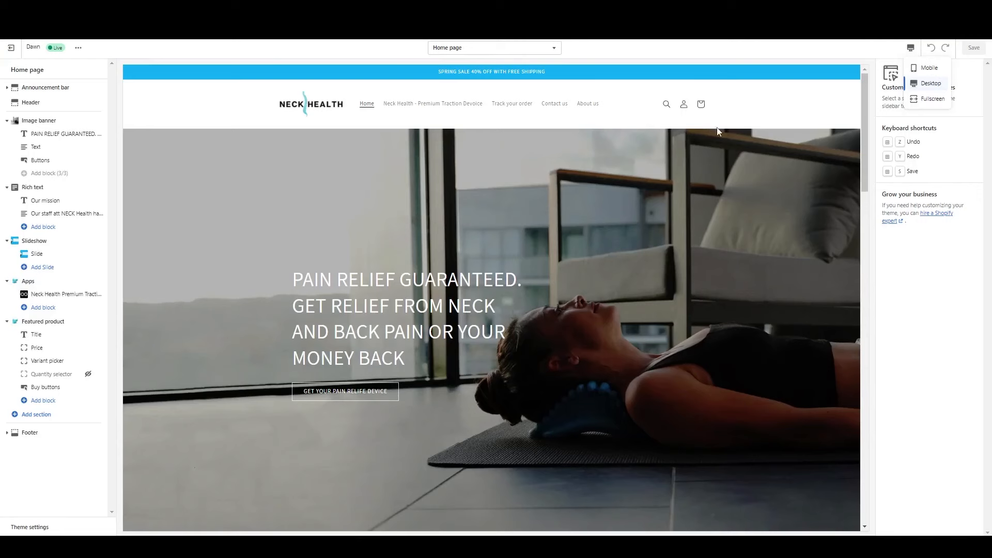
Step: Inspect the home page's Loox review carousel widget settings and the app blocks available for the Featured product section
left_click_drag(866, 94, 872, 286)
scroll(858, 284, "down", 3)
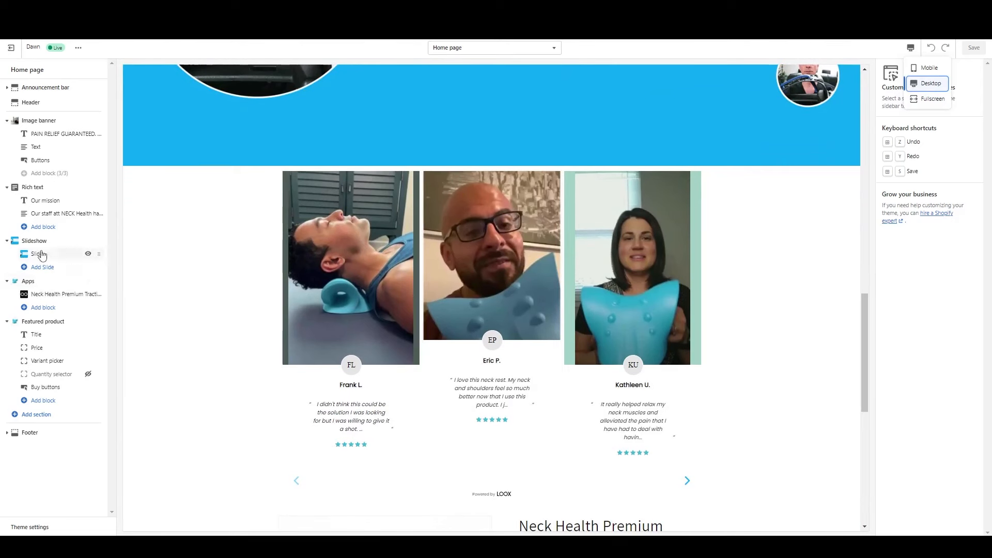
left_click(45, 283)
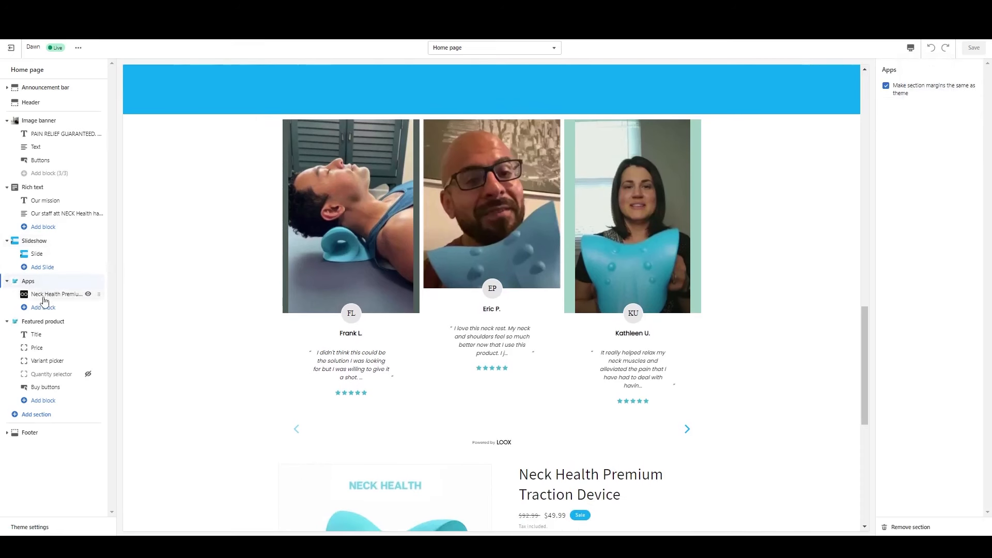
left_click(50, 296)
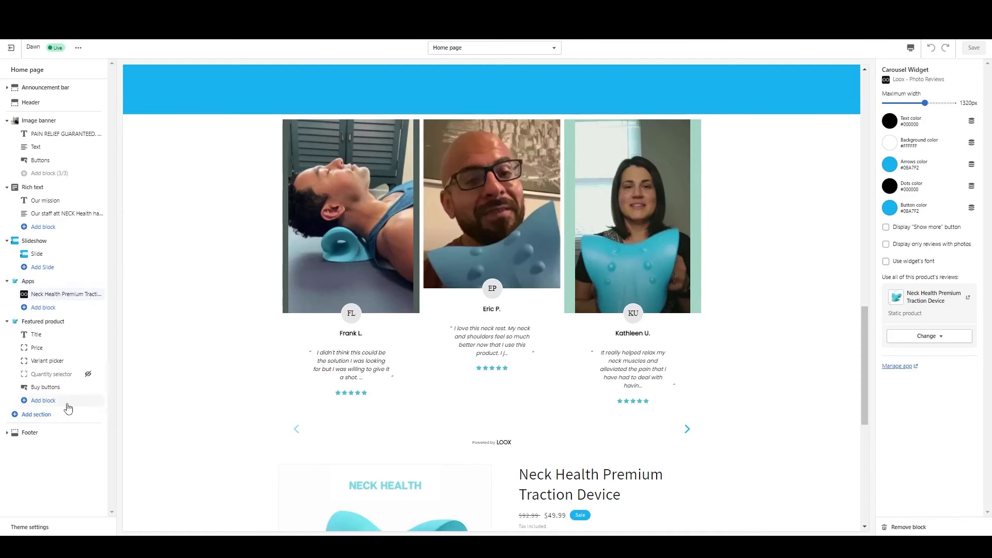
left_click(43, 400)
scroll(57, 331, "down", 3)
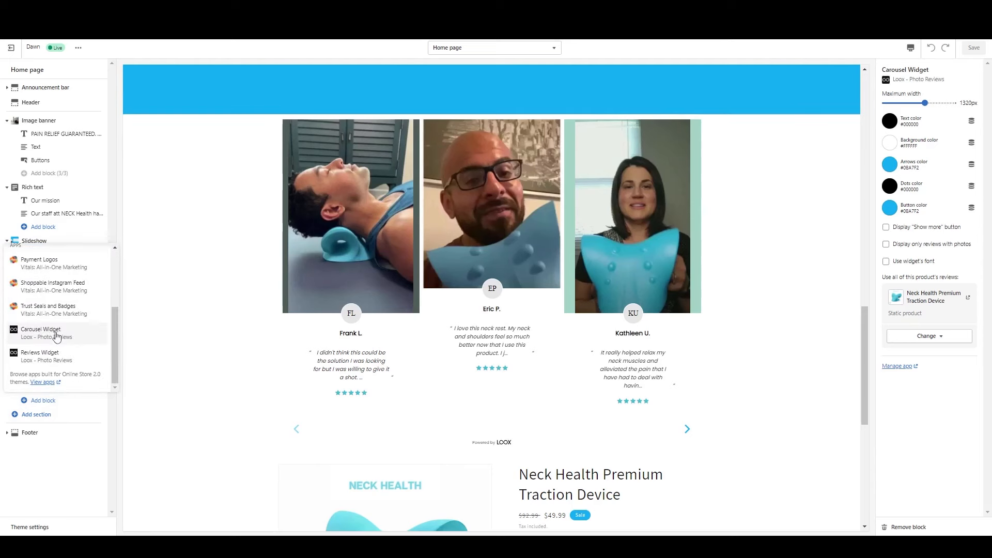
left_click(51, 334)
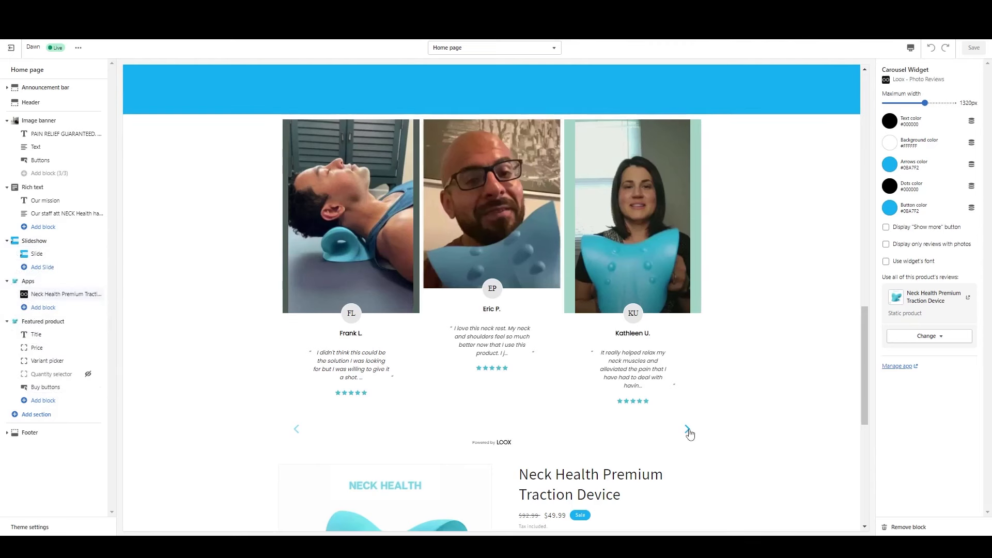
Step: Page through the home page's review carousel and examine the featured product and footer below it
left_click(687, 430)
left_click(688, 429)
left_click(690, 428)
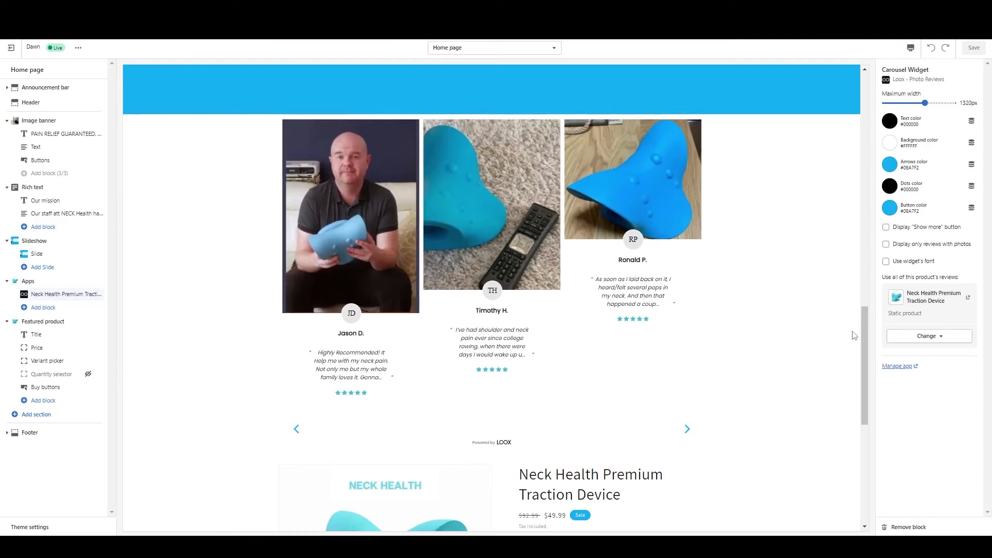
left_click_drag(863, 327, 864, 431)
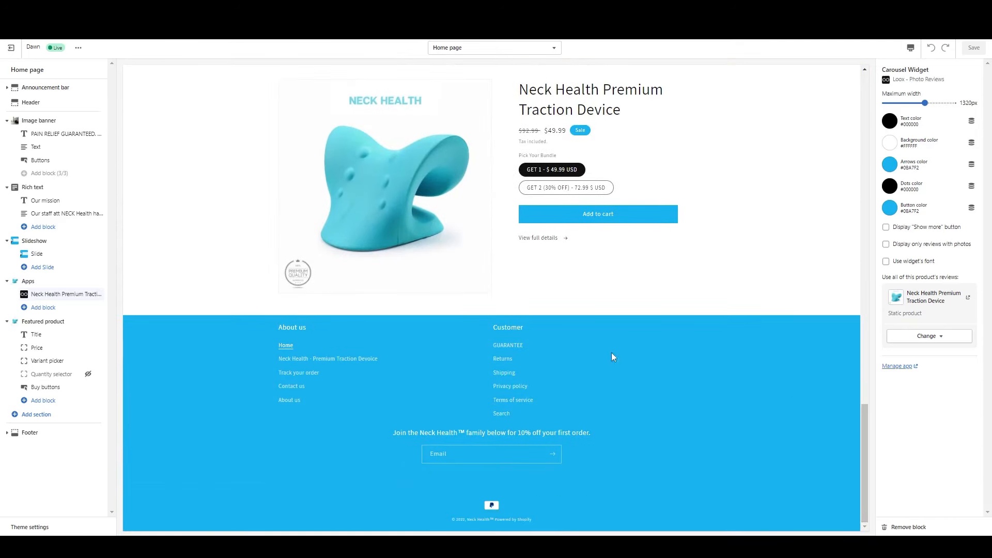
left_click_drag(864, 478, 863, 348)
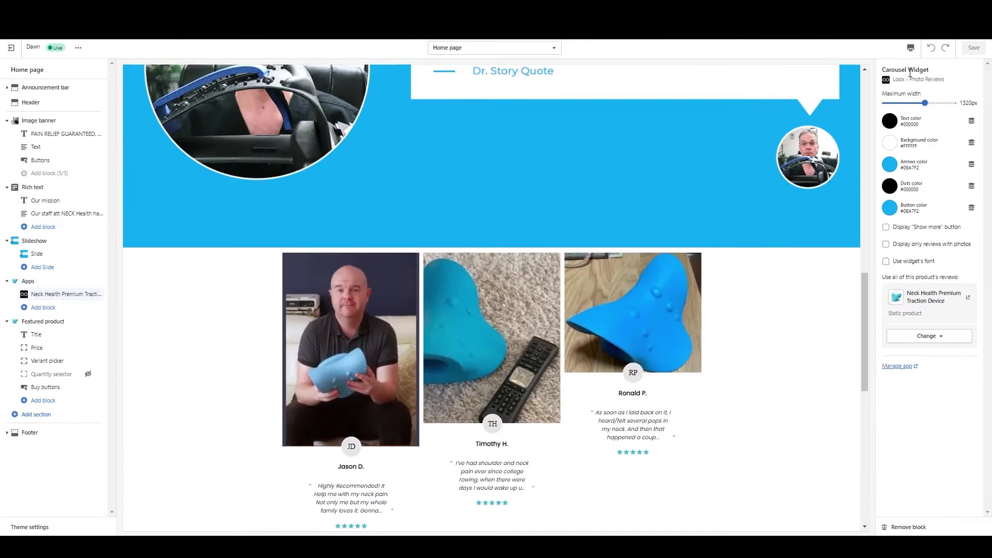
Step: Switch the home page preview to the mobile layout and examine it down to the footer
left_click(908, 50)
left_click(929, 67)
left_click_drag(564, 331, 567, 377)
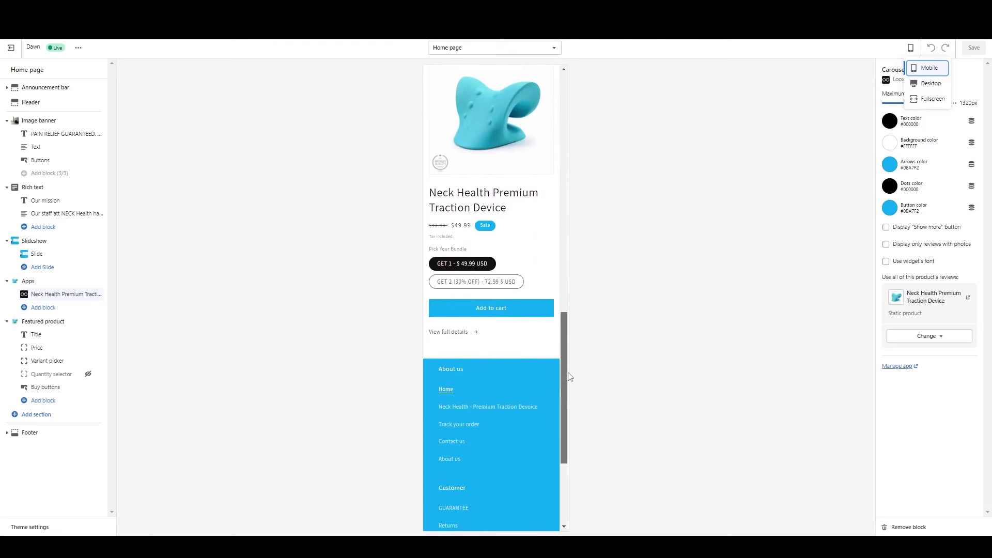
Step: Open the featured product's full page in the mobile preview and examine its content, navigation menu, reviews and footer
left_click(447, 333)
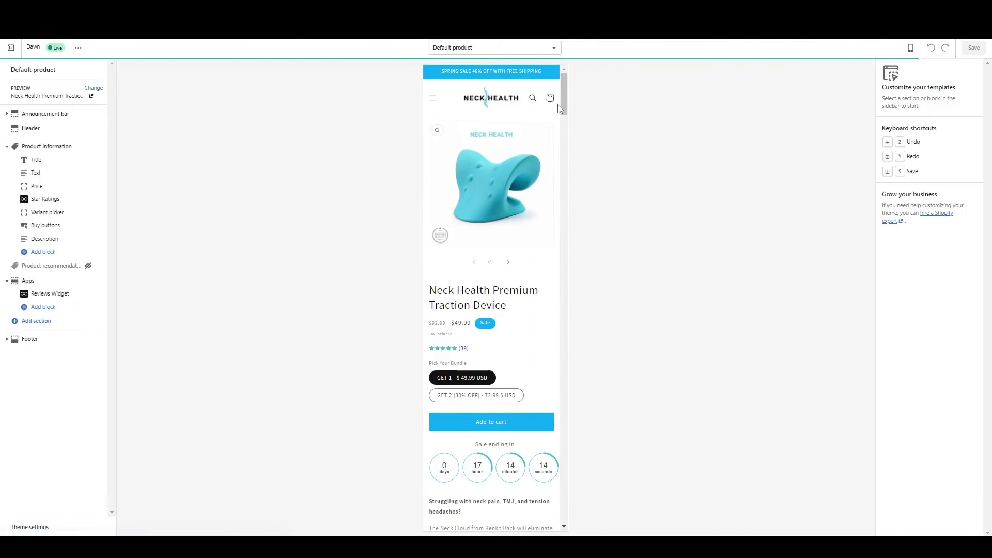
scroll(568, 95, "down", 2)
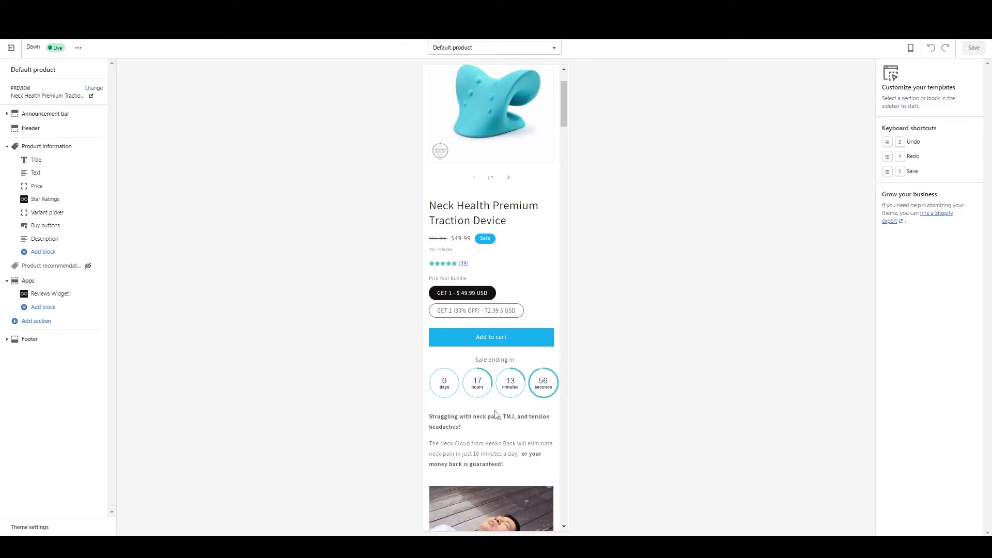
scroll(563, 111, "down", 1)
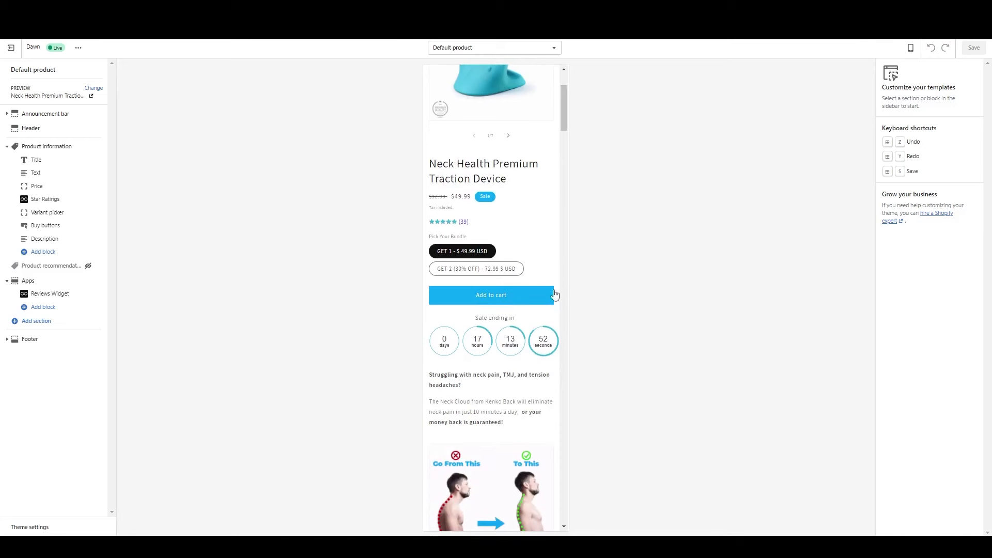
mouse_move(566, 119)
left_mouse_down()
mouse_move(570, 143)
mouse_move(596, 142)
mouse_move(607, 191)
mouse_move(587, 286)
mouse_move(580, 262)
mouse_move(563, 301)
mouse_move(562, 341)
mouse_move(562, 305)
mouse_move(569, 505)
mouse_move(577, 100)
left_mouse_up()
left_click(433, 84)
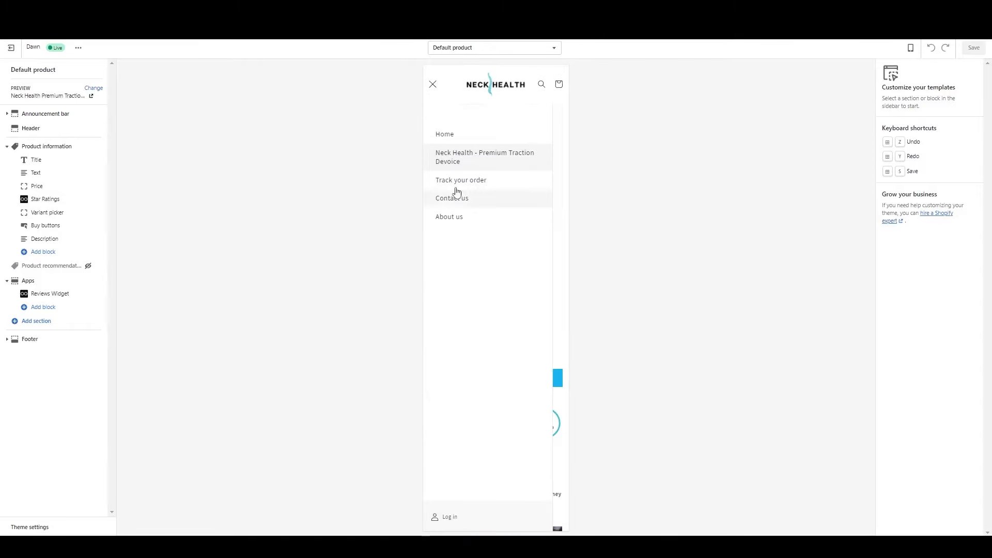
left_click(561, 224)
scroll(507, 360, "down", 20)
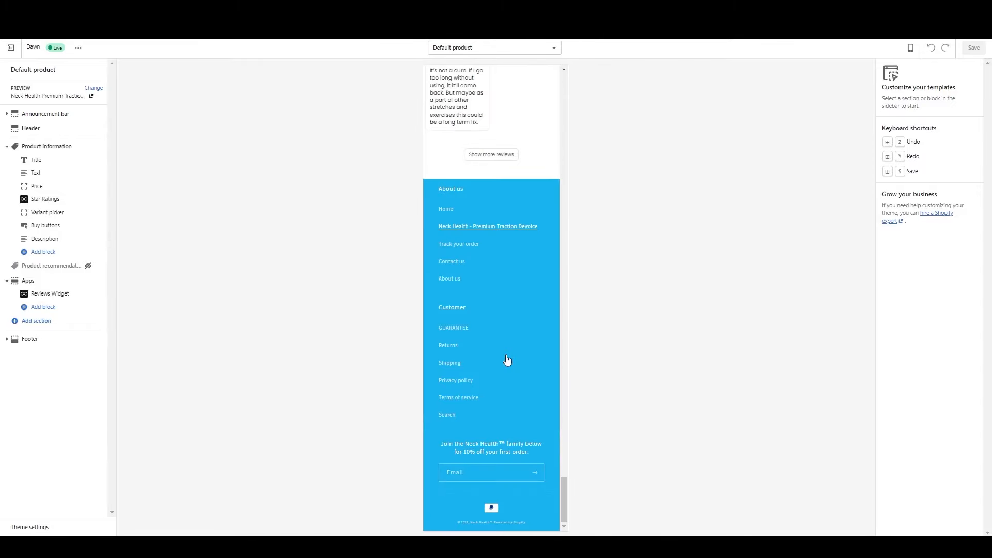
scroll(465, 402, "up", 20)
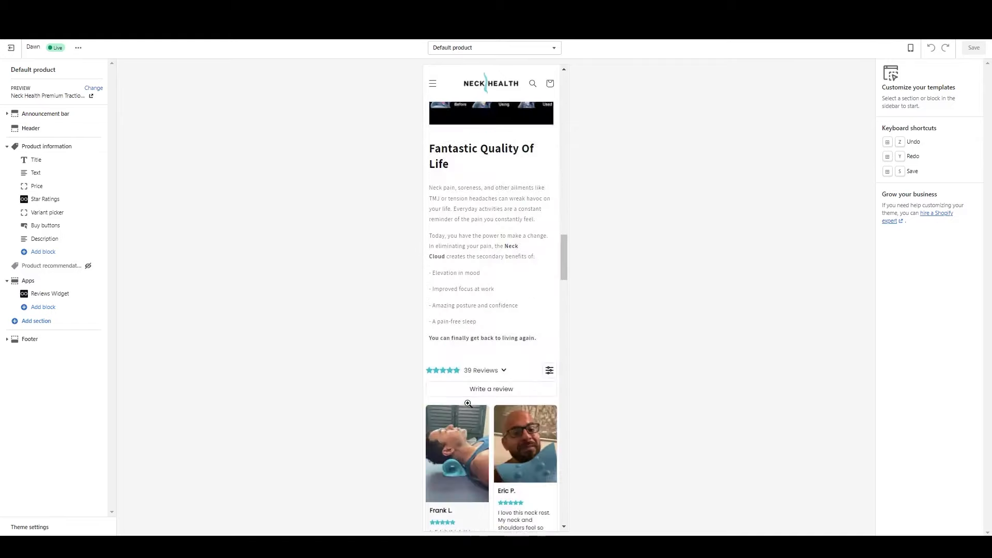
left_click_drag(565, 114, 576, 221)
Step: Inspect the live storefront in the browser's mobile emulation, examining the product page's description and sticky Buy Now bar
left_click(11, 47)
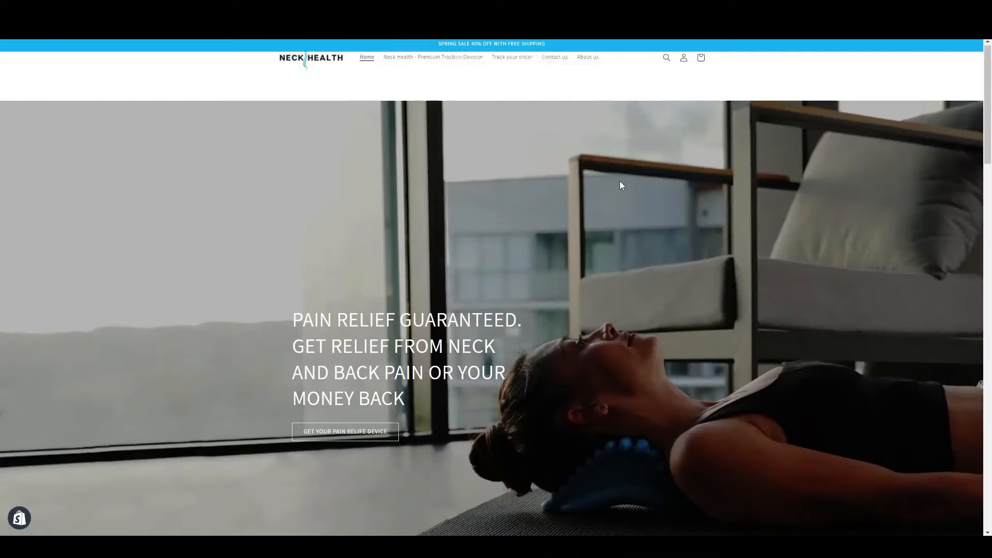
right_click(620, 181)
left_click(649, 364)
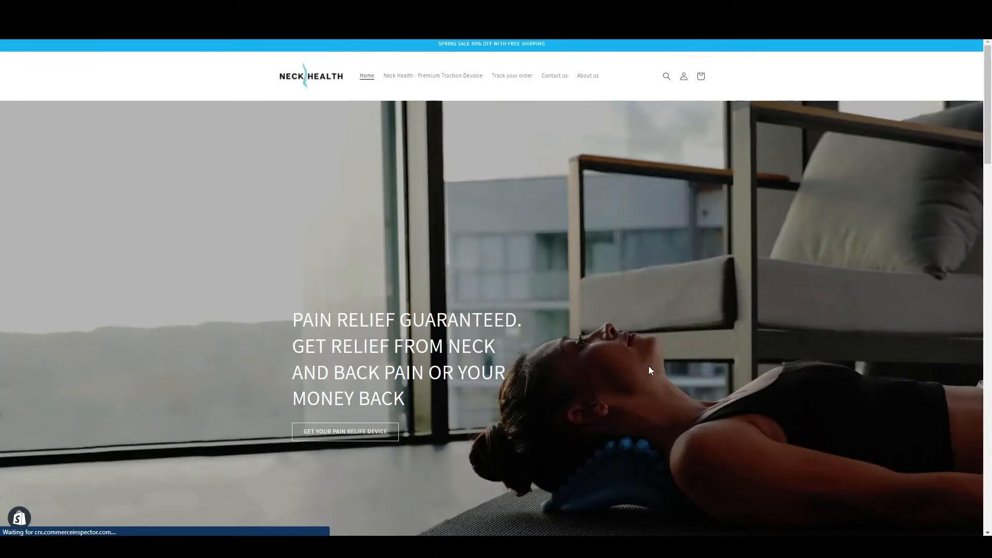
left_click(84, 118)
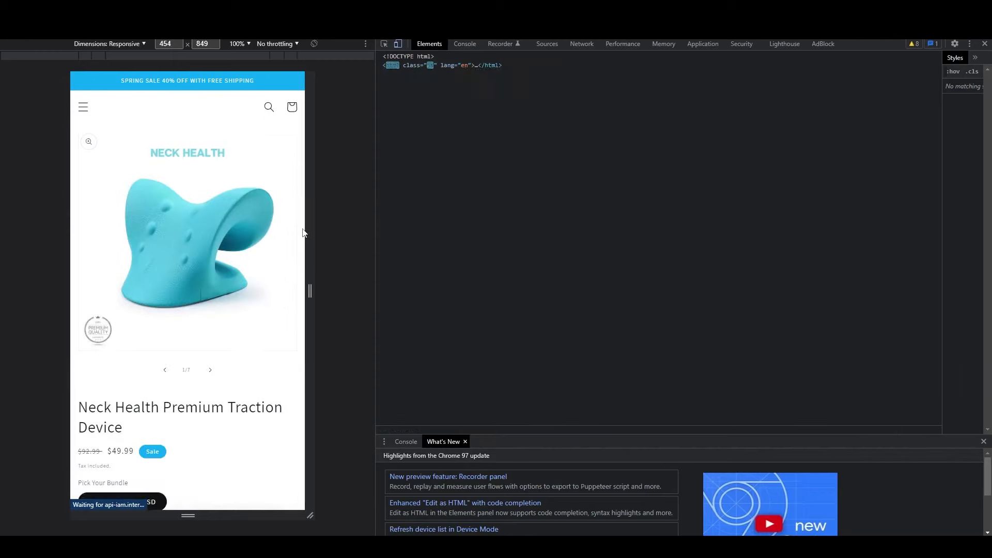
scroll(266, 93, "down", 10)
scroll(260, 253, "down", 5)
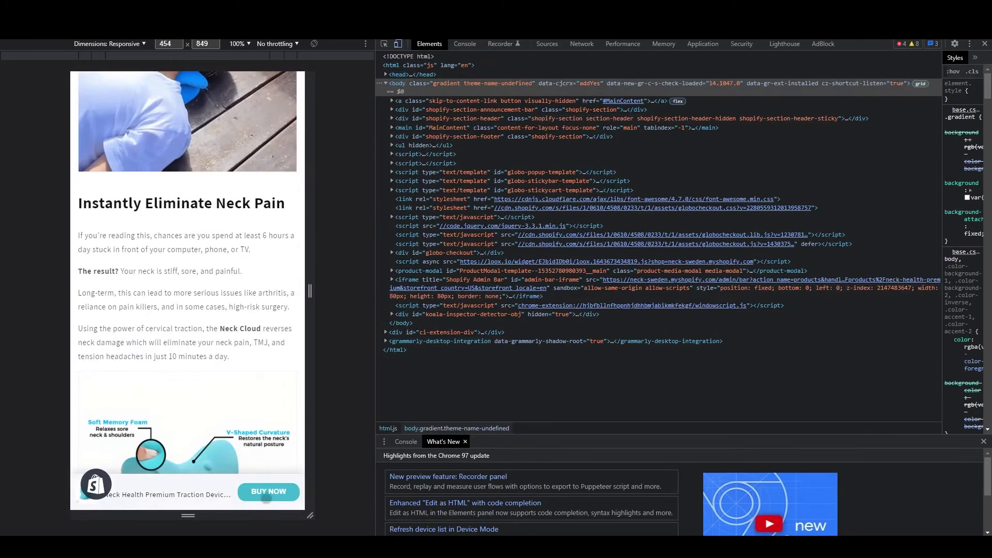
Step: Select the GET 2 (30% OFF) bundle through the sticky Buy Now bar, proceed to checkout and examine the mobile checkout form
scroll(275, 163, "down", 5)
scroll(275, 162, "down", 4)
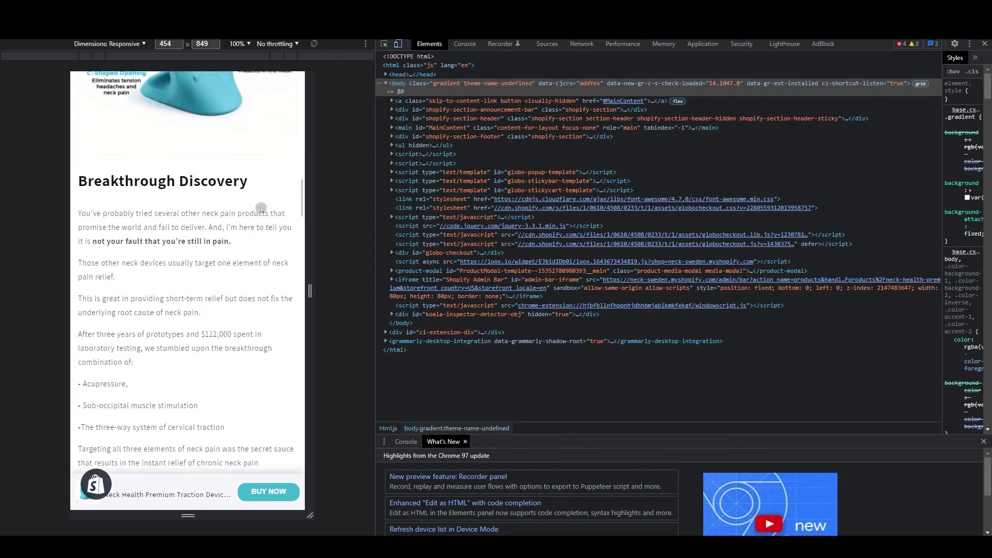
left_click(267, 491)
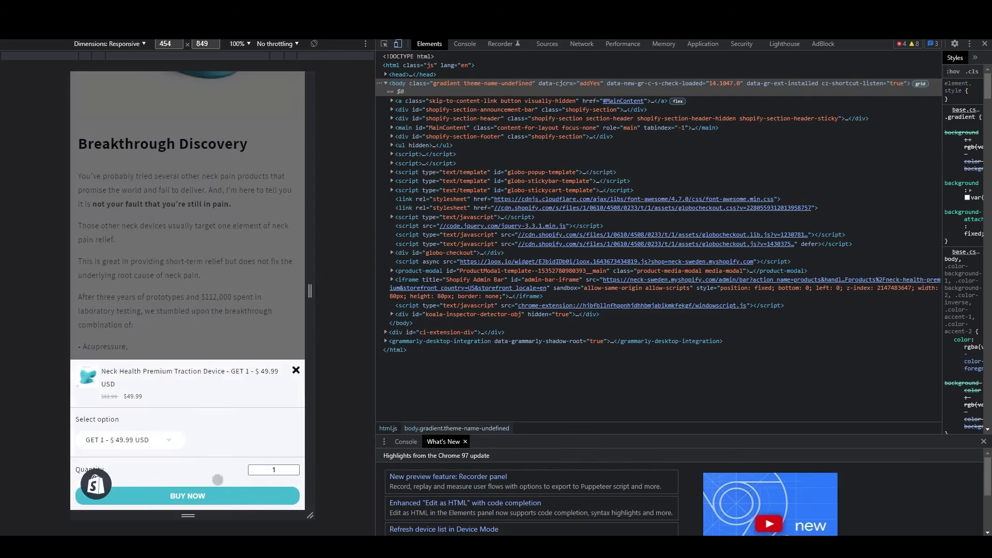
left_click(136, 442)
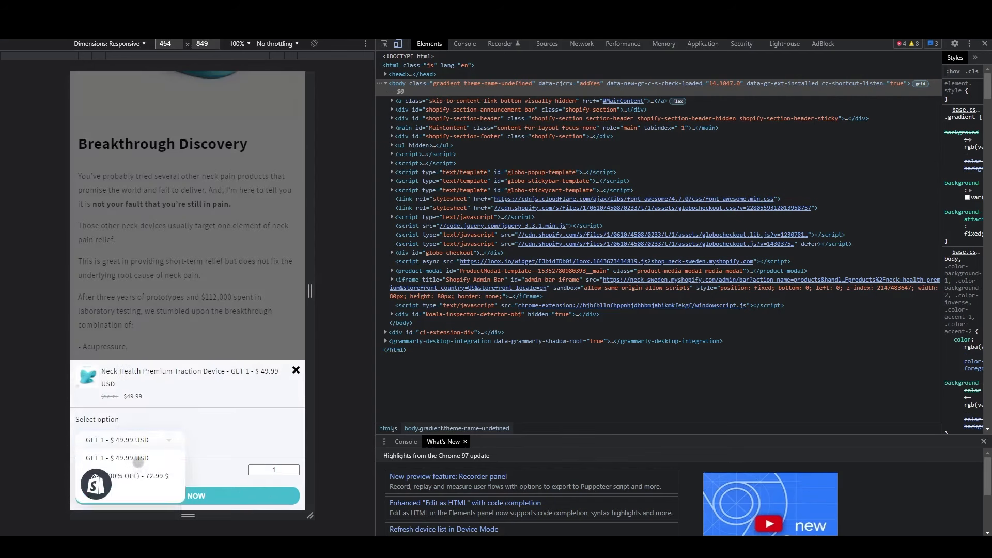
left_click(138, 476)
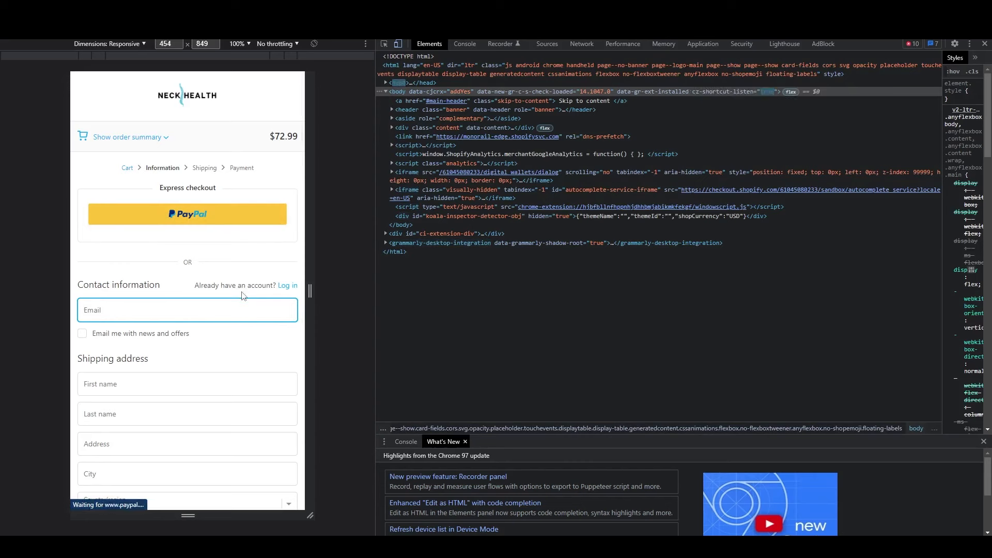
scroll(237, 289, "down", 3)
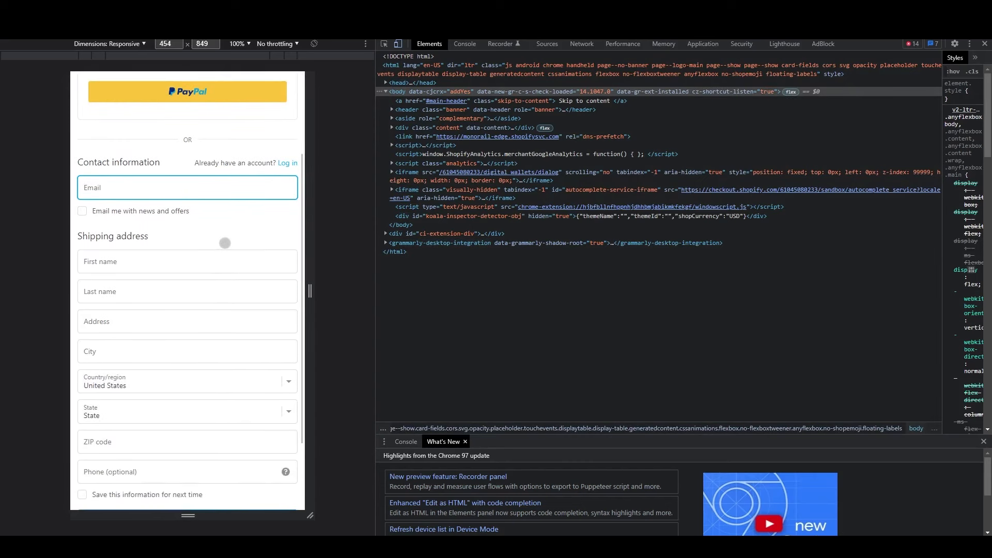
scroll(239, 195, "up", 3)
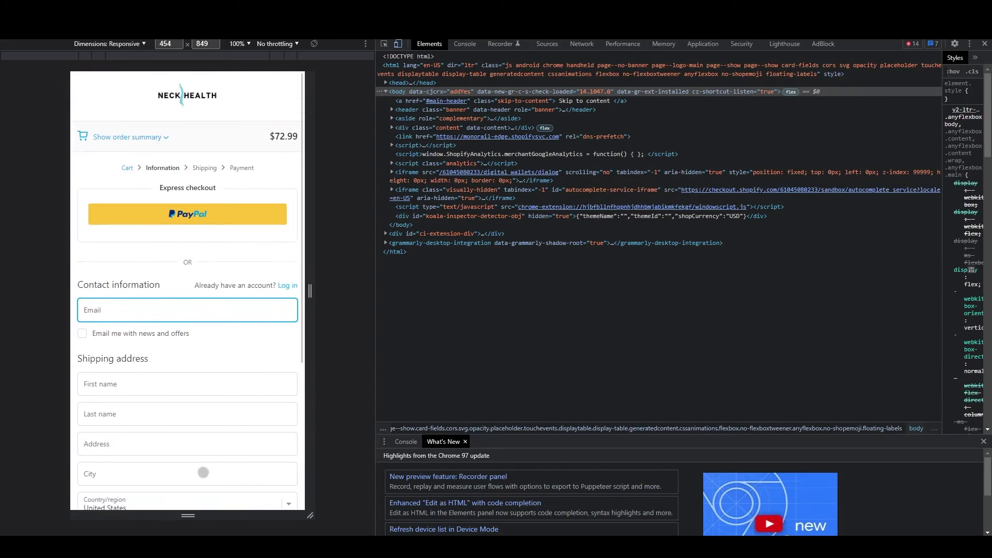
scroll(198, 242, "up", 1)
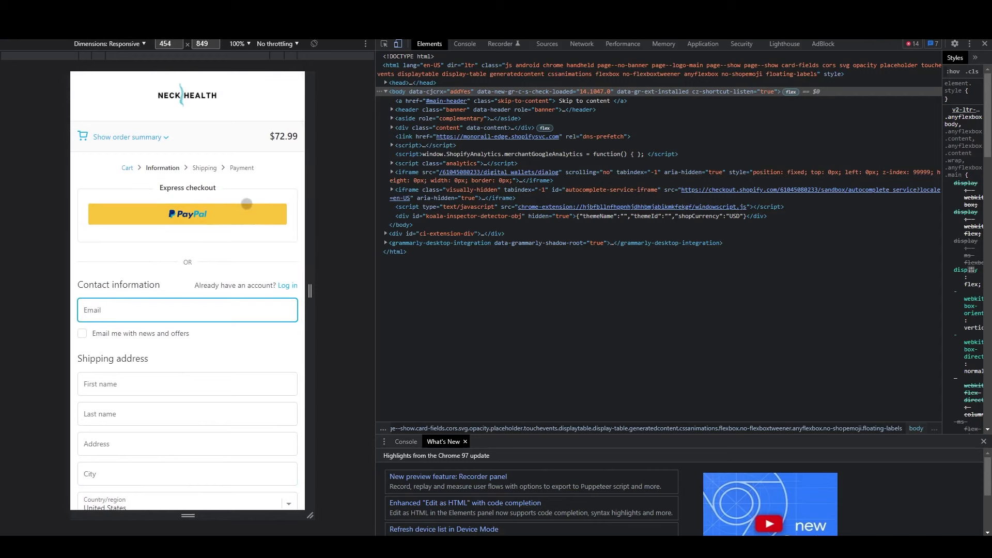
Step: Return from checkout to the product page and page through the product's image gallery above the title
key("alt+Left")
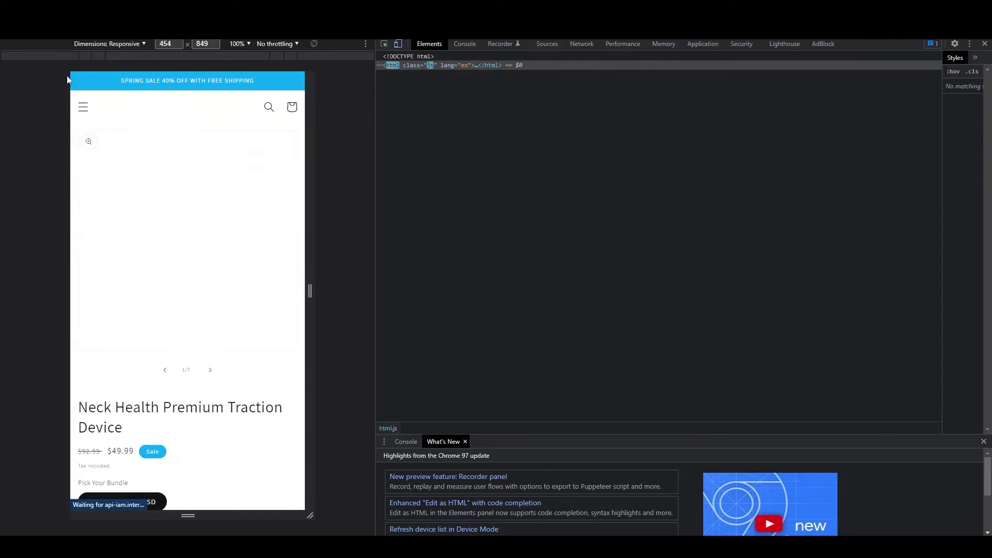
scroll(213, 361, "up", 5)
scroll(235, 280, "up", 10)
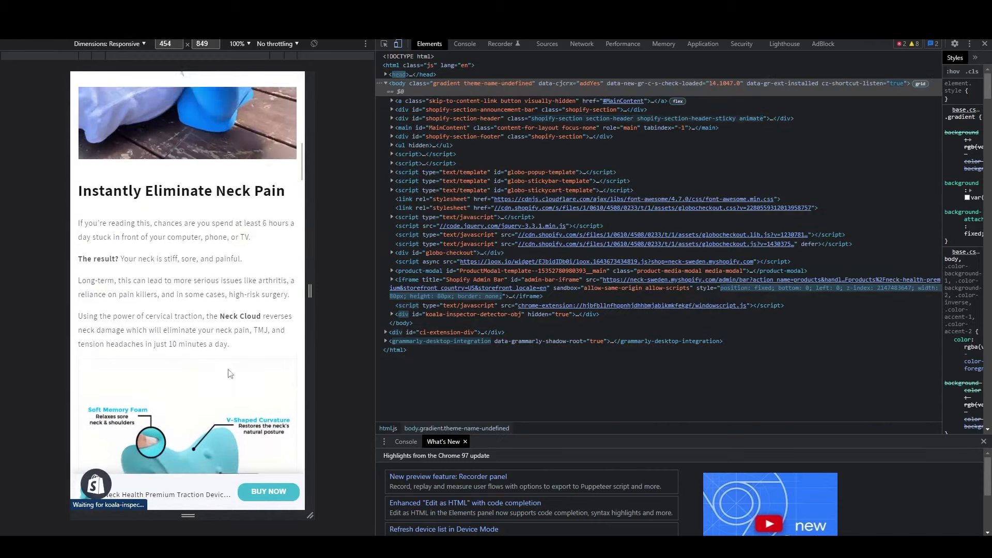
scroll(235, 321, "up", 5)
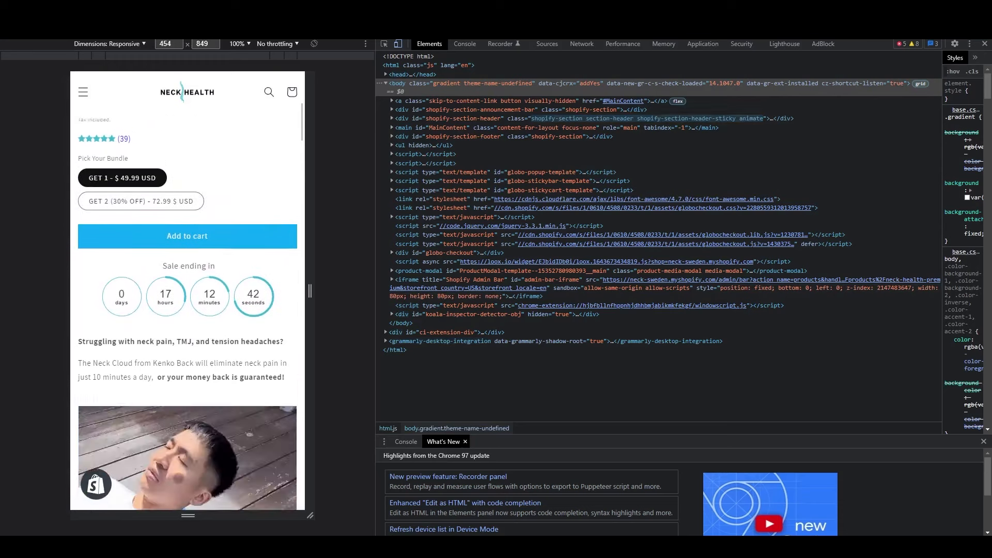
scroll(235, 321, "up", 5)
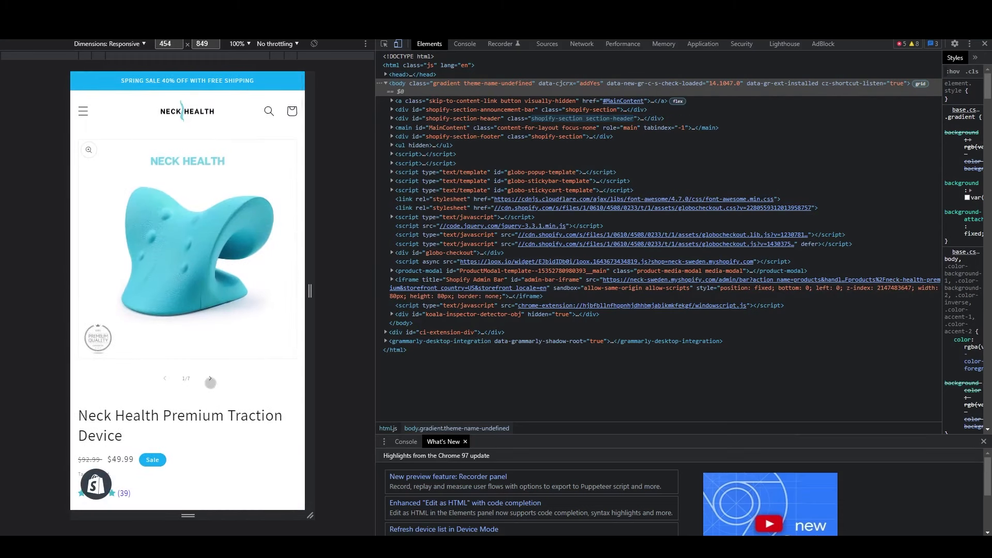
left_click(211, 378)
left_click(211, 379)
left_click(210, 378)
left_click(210, 379)
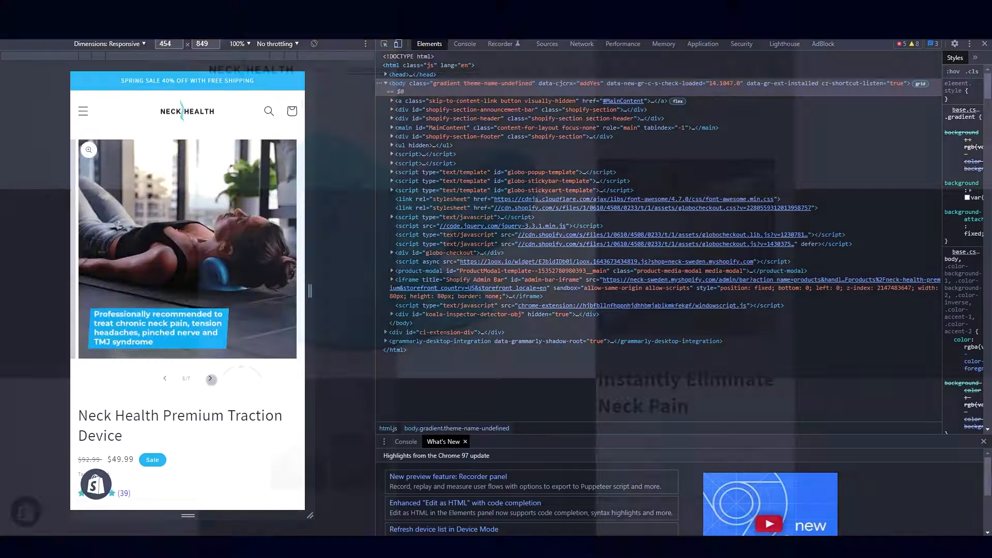